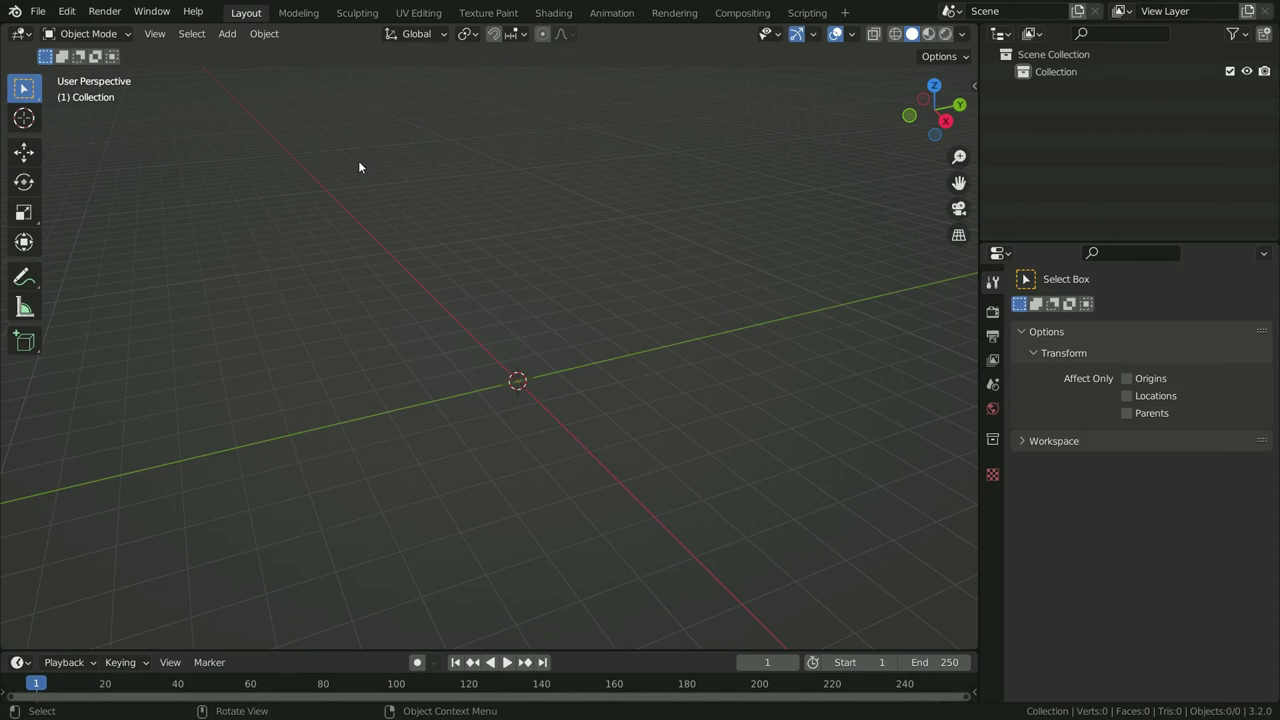
- Add a cylinder mesh at the scene origin and scale it down uniformly to a small size
key("shift+a")
mouse_move(358, 160)
left_click(452, 248)
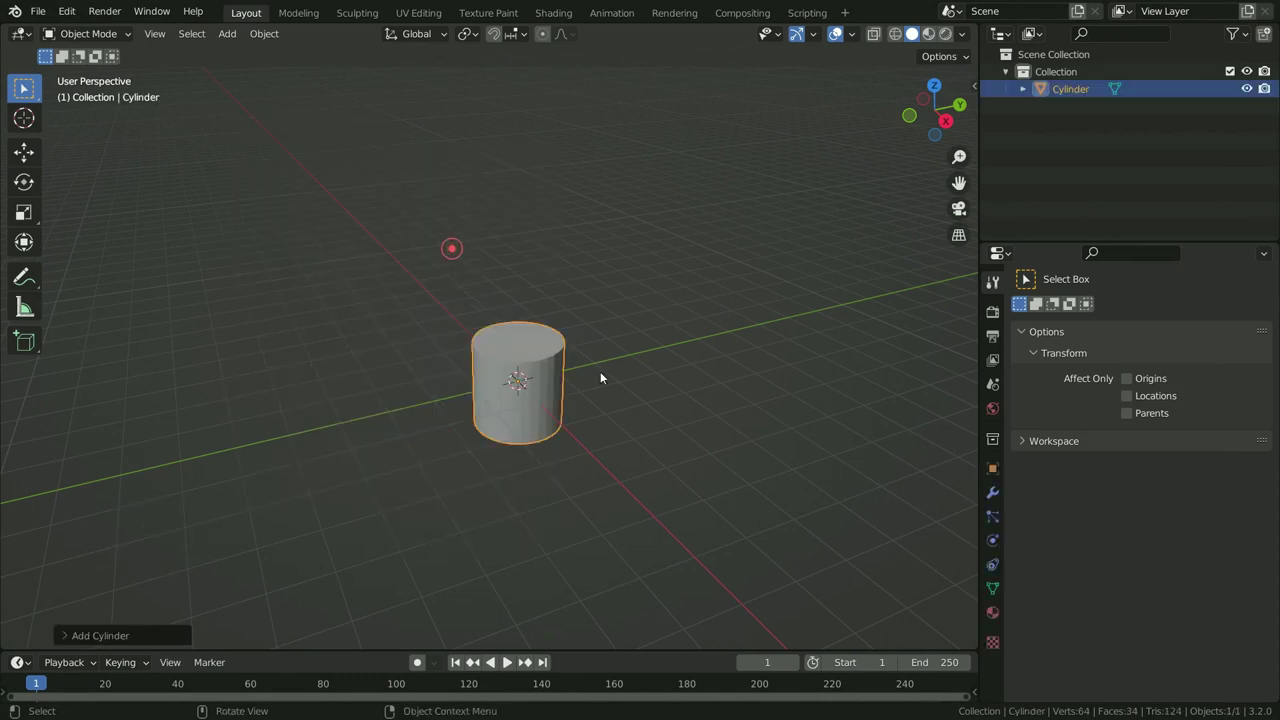
key("s")
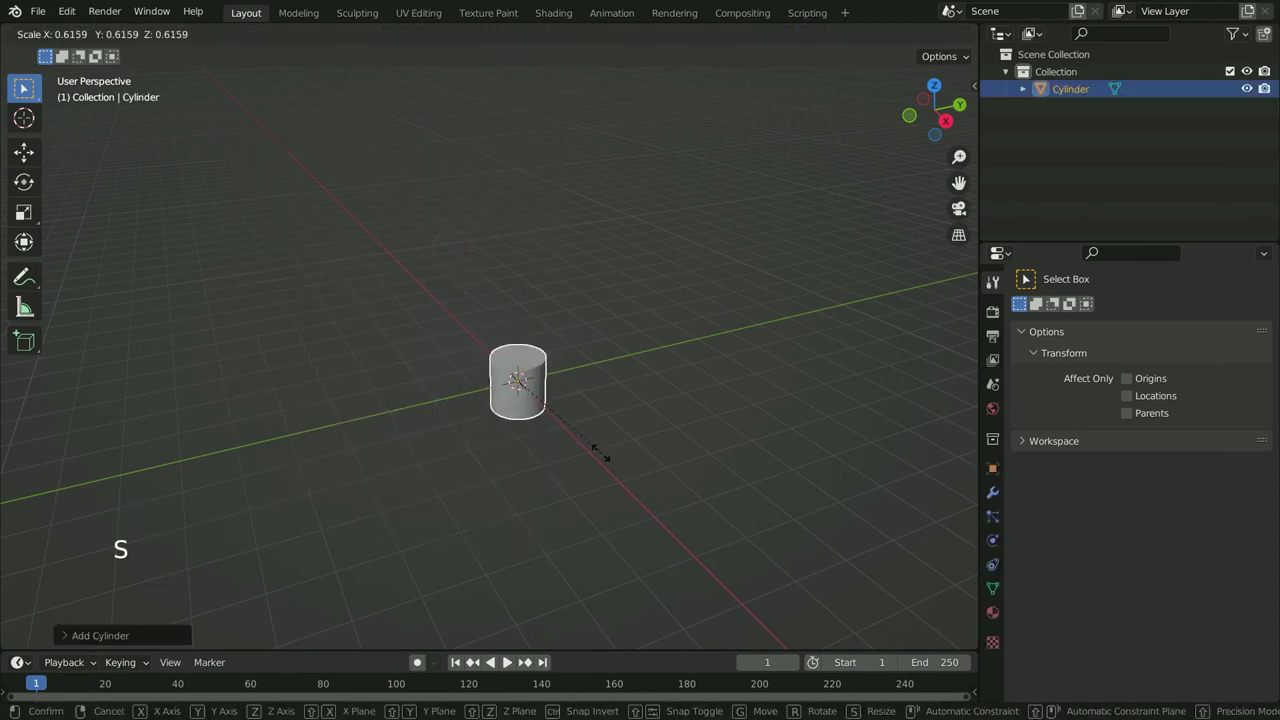
left_click(533, 399)
- From the right orthographic view, stretch the cylinder along the Z axis into a tall, thin pole
key("KP_3")
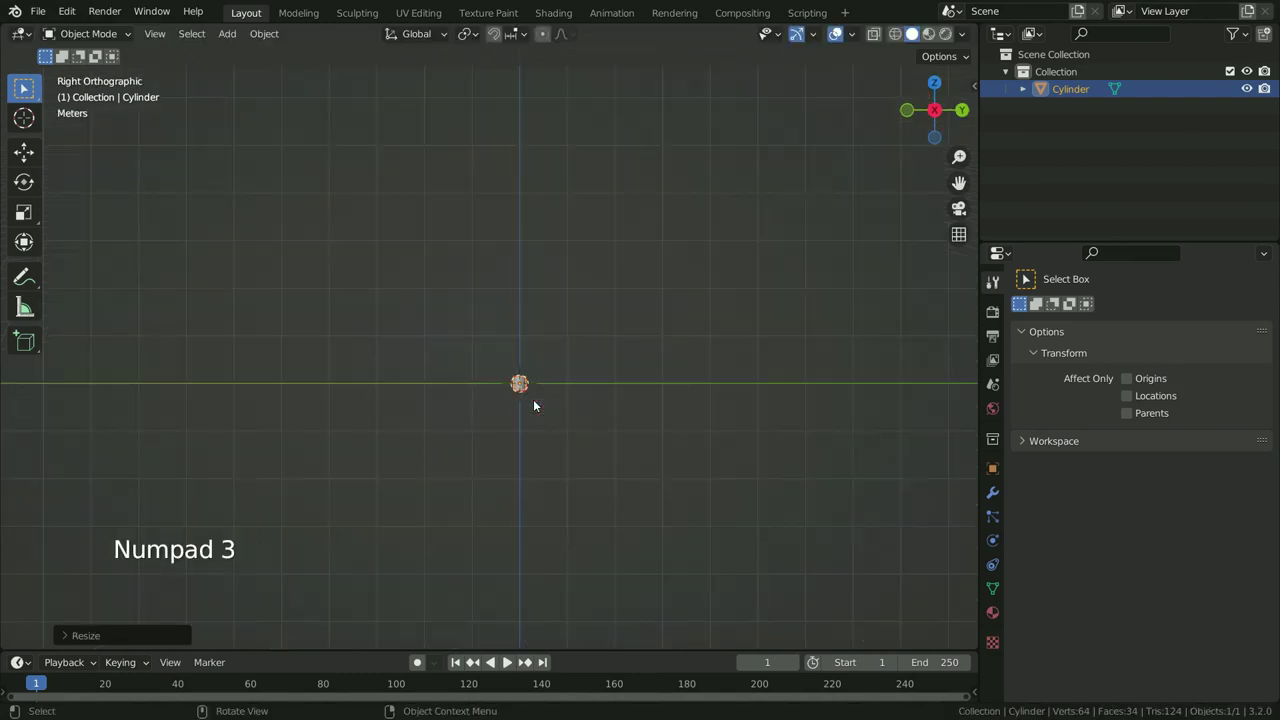
key("s")
key("z")
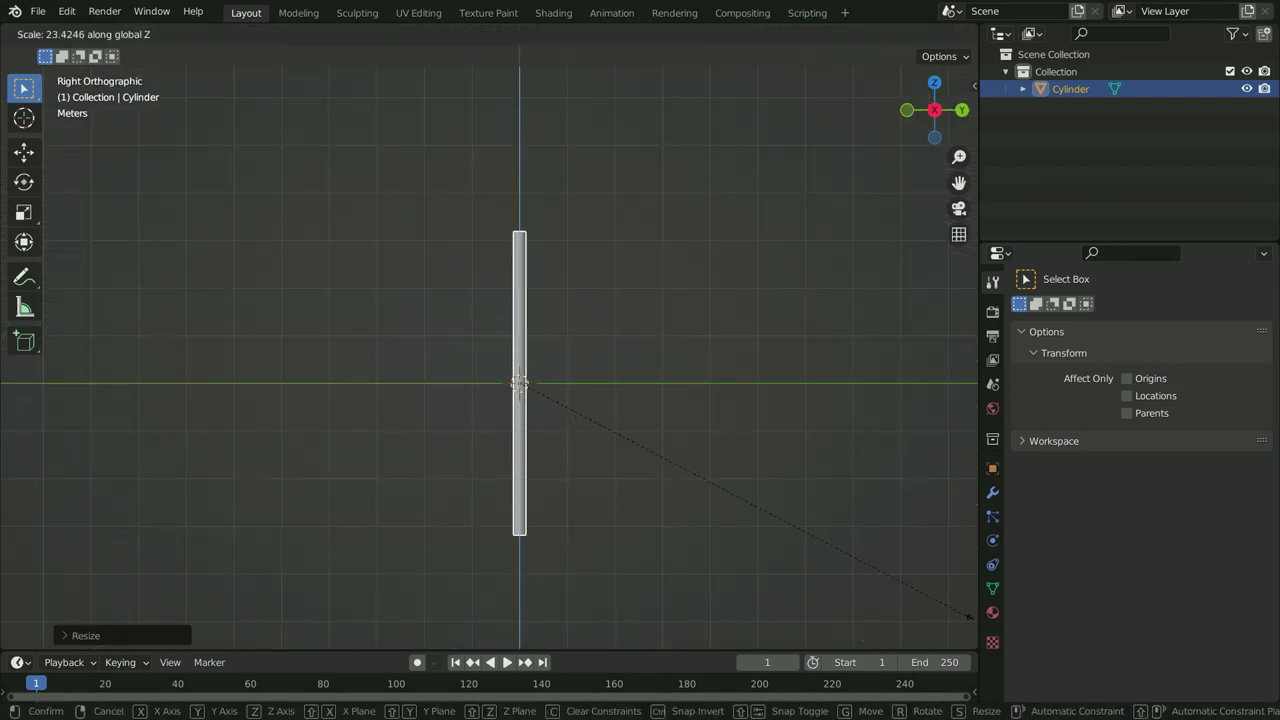
left_click(474, 192)
scroll(568, 236, "down", 3)
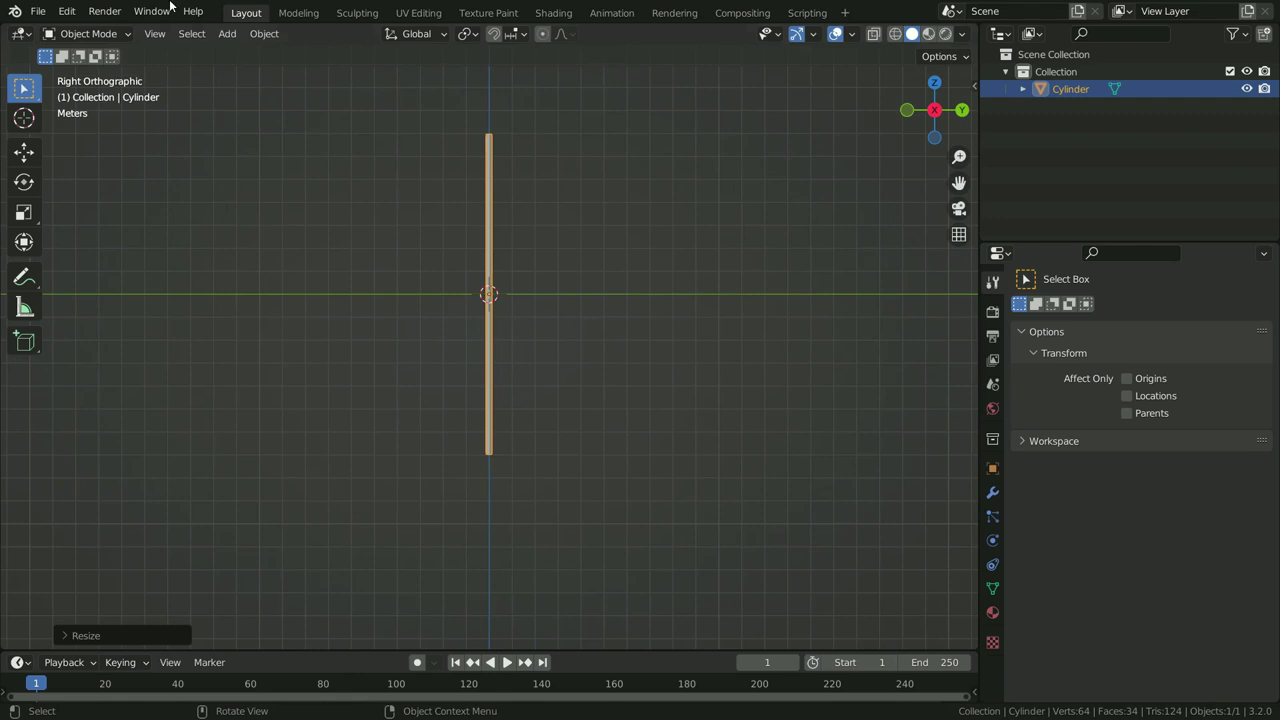
- Apply Shade Smooth to the pole
scroll(486, 120, "up", 3)
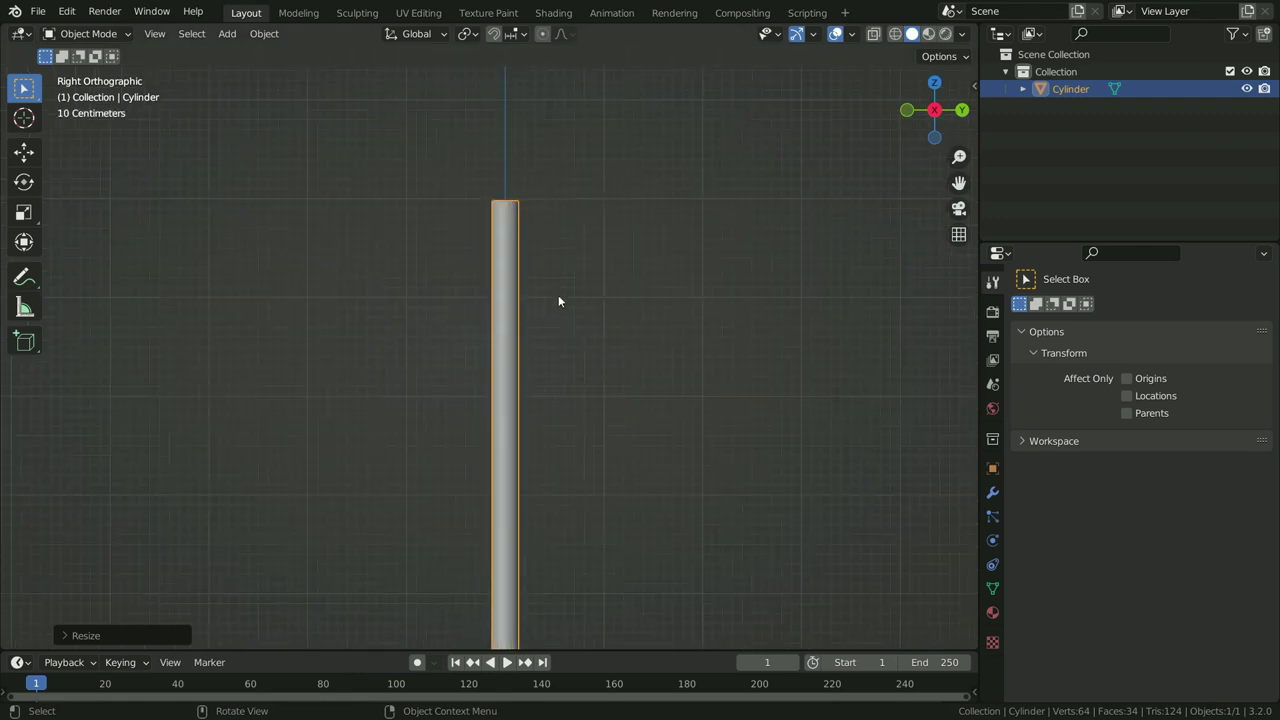
middle_click_drag(557, 300, 570, 378)
scroll(528, 345, "up", 2)
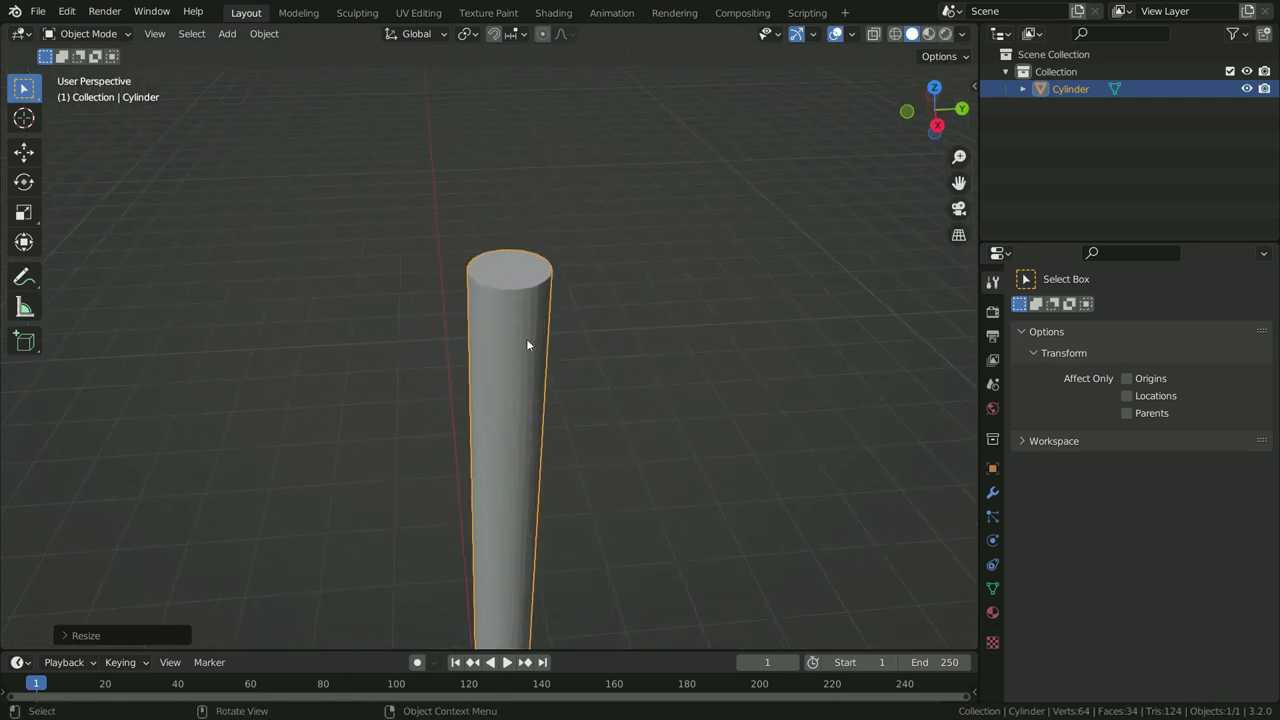
right_click(526, 338)
left_click(527, 340)
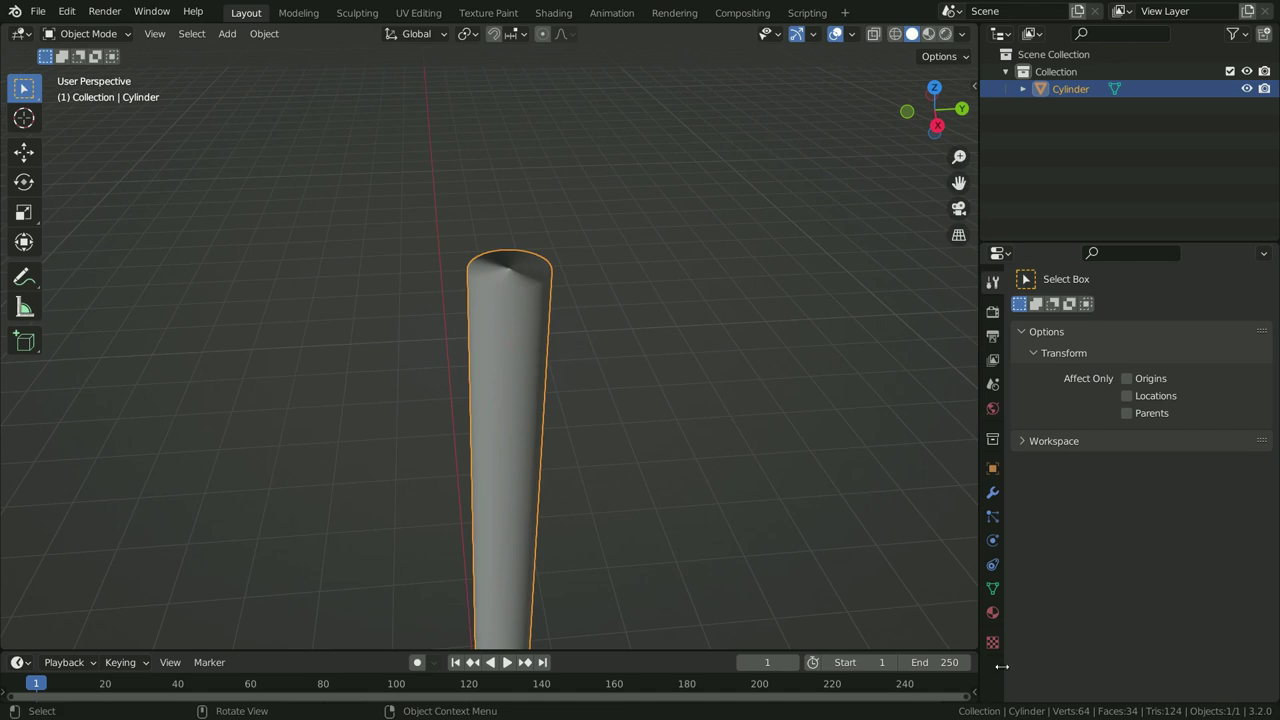
- Enable Auto Smooth for the pole's normals and apply the object's scale
left_click(992, 588)
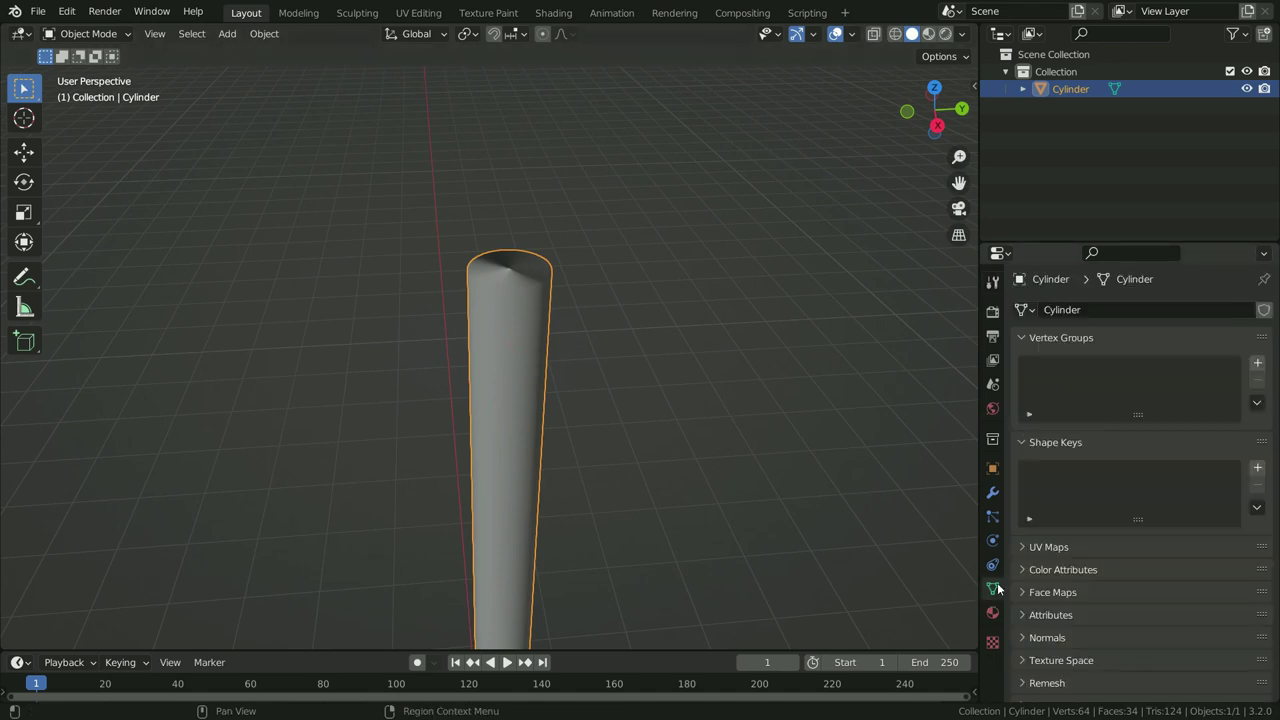
left_click(1045, 638)
scroll(1071, 588, "down", 2)
left_click(1119, 595)
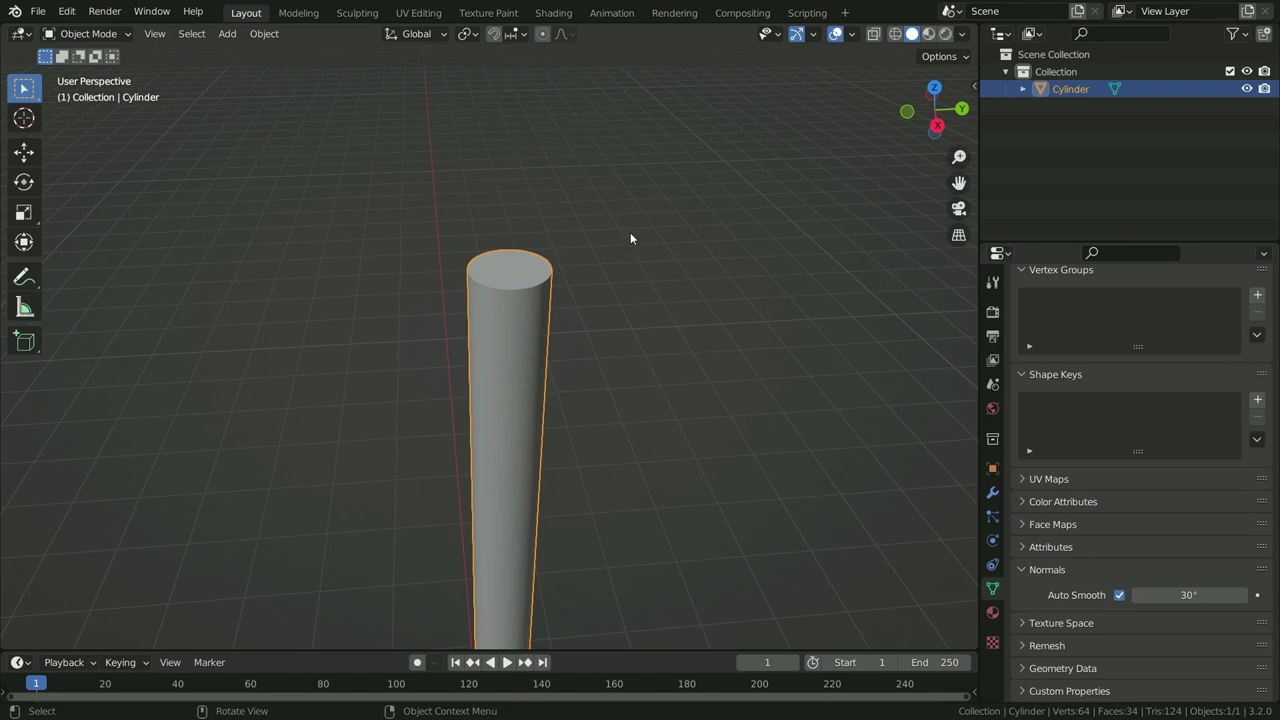
key("ctrl+a")
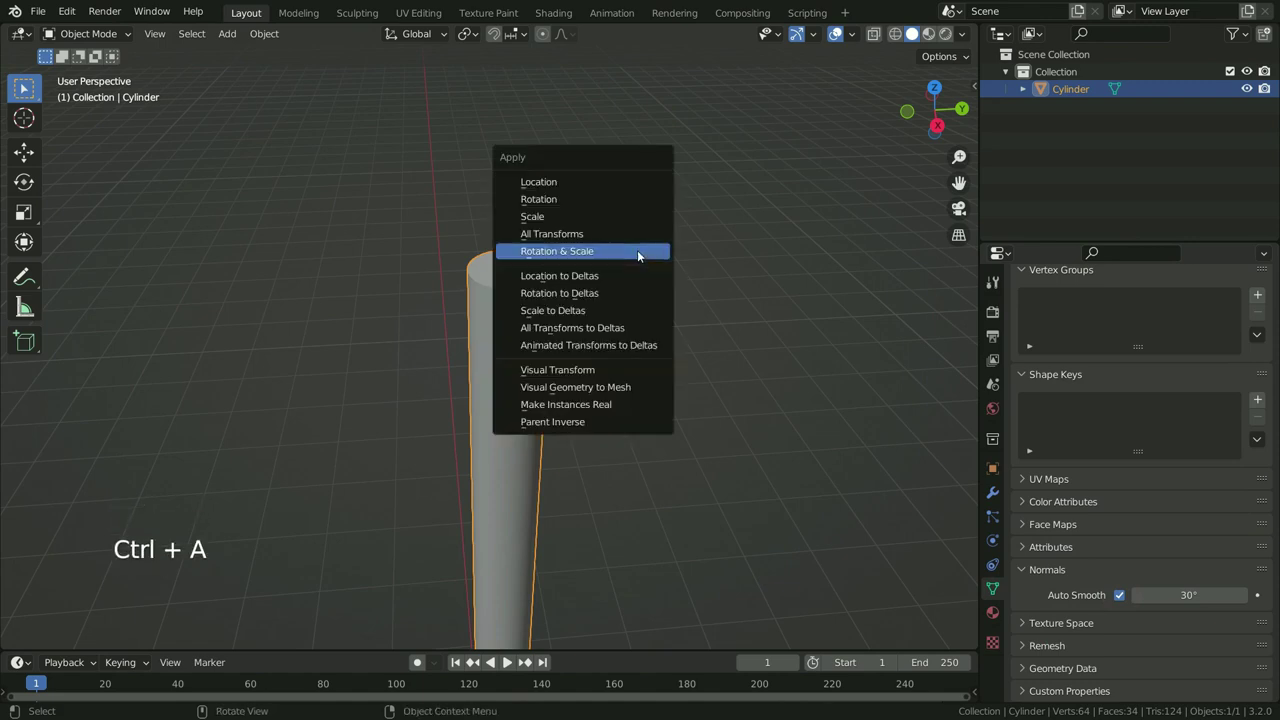
left_click(608, 217)
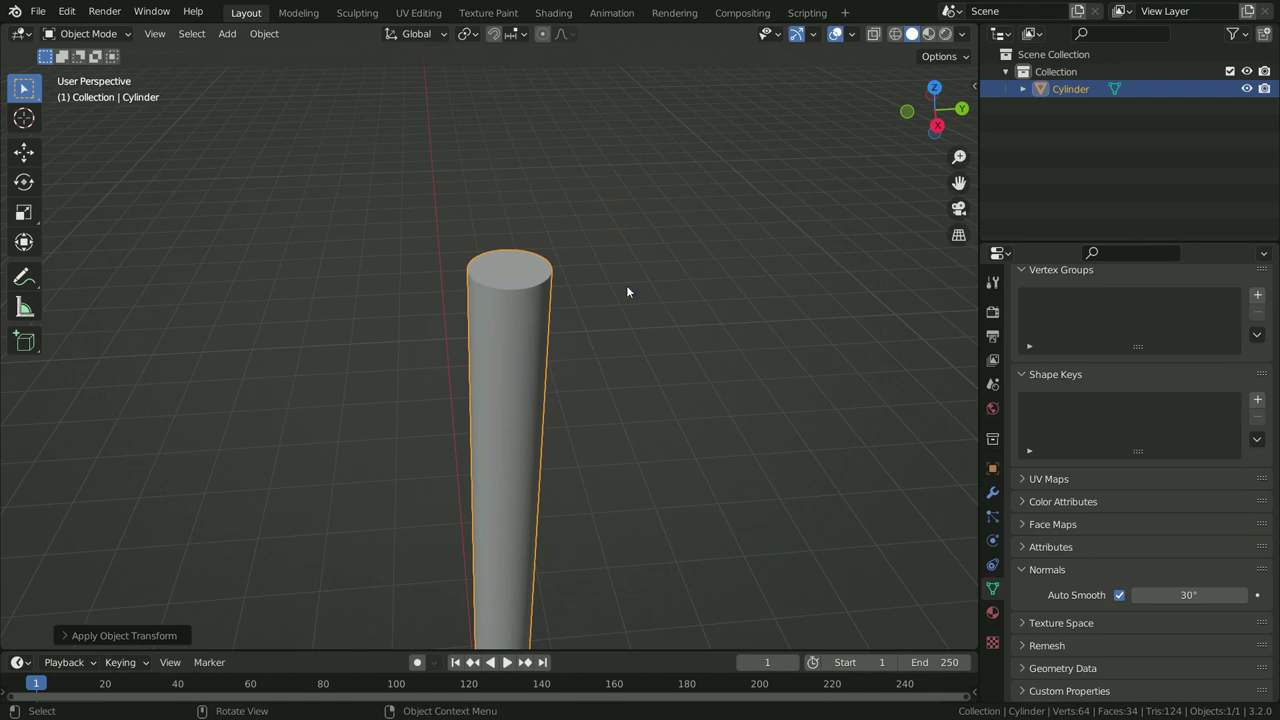
- In Edit Mode, inset the pole's top face about 0.09 m and extrude it upward about 0.16 m as a narrow neck
key("Tab")
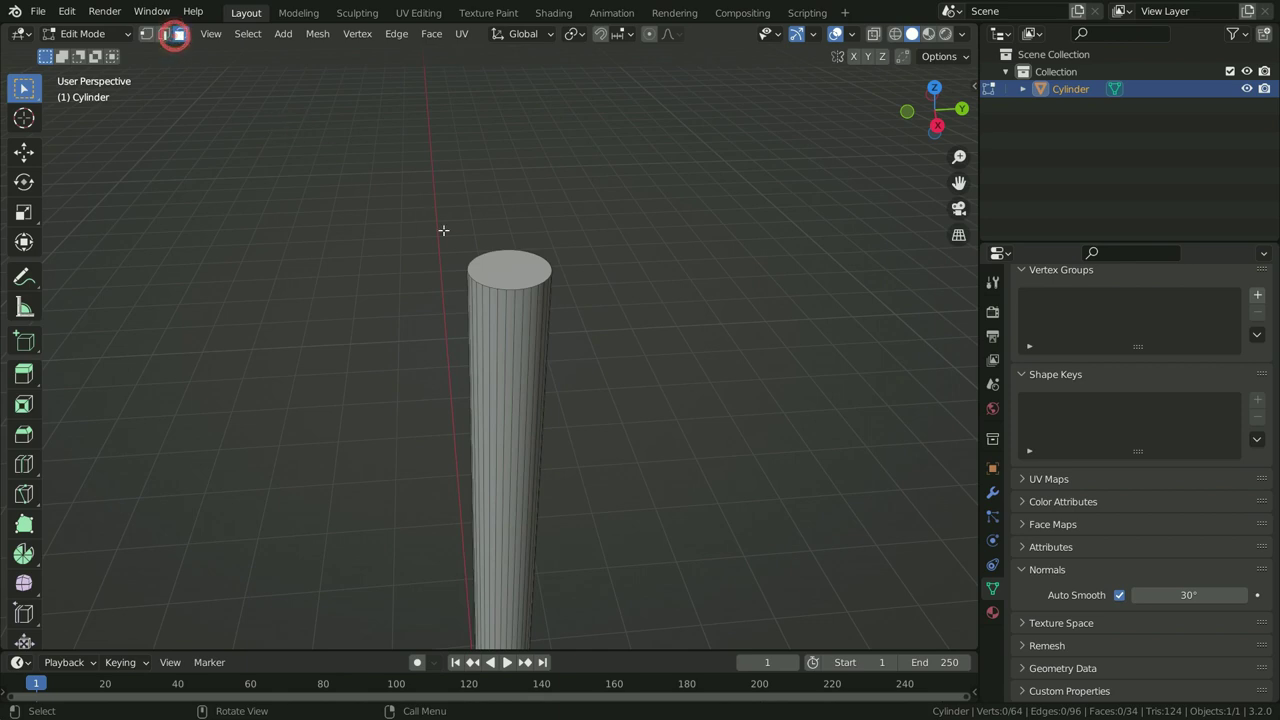
left_click(500, 266)
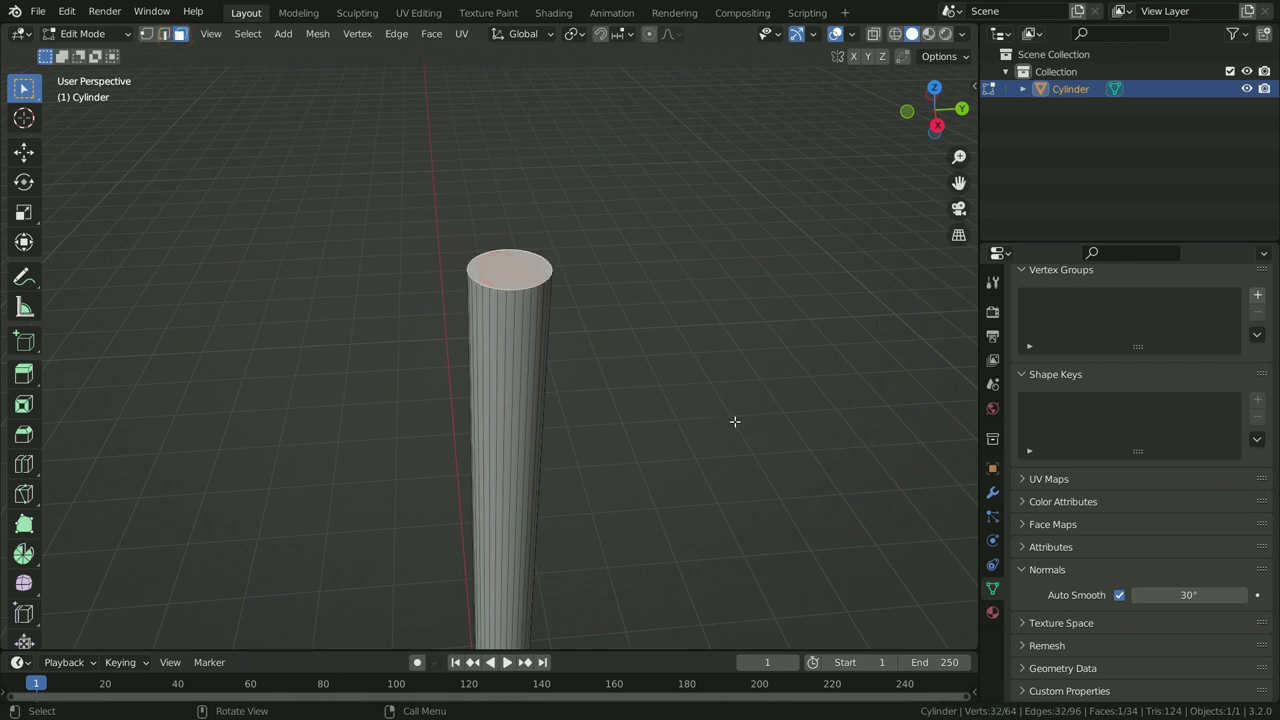
key("i")
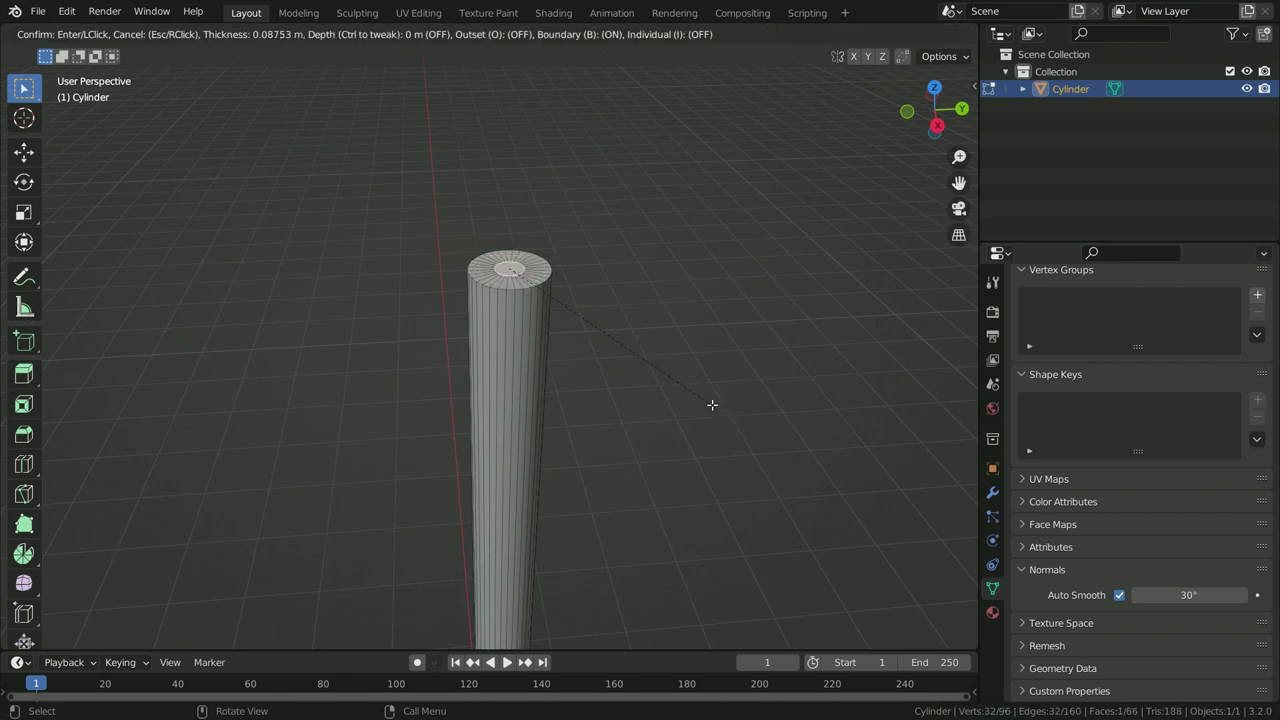
left_click(712, 407)
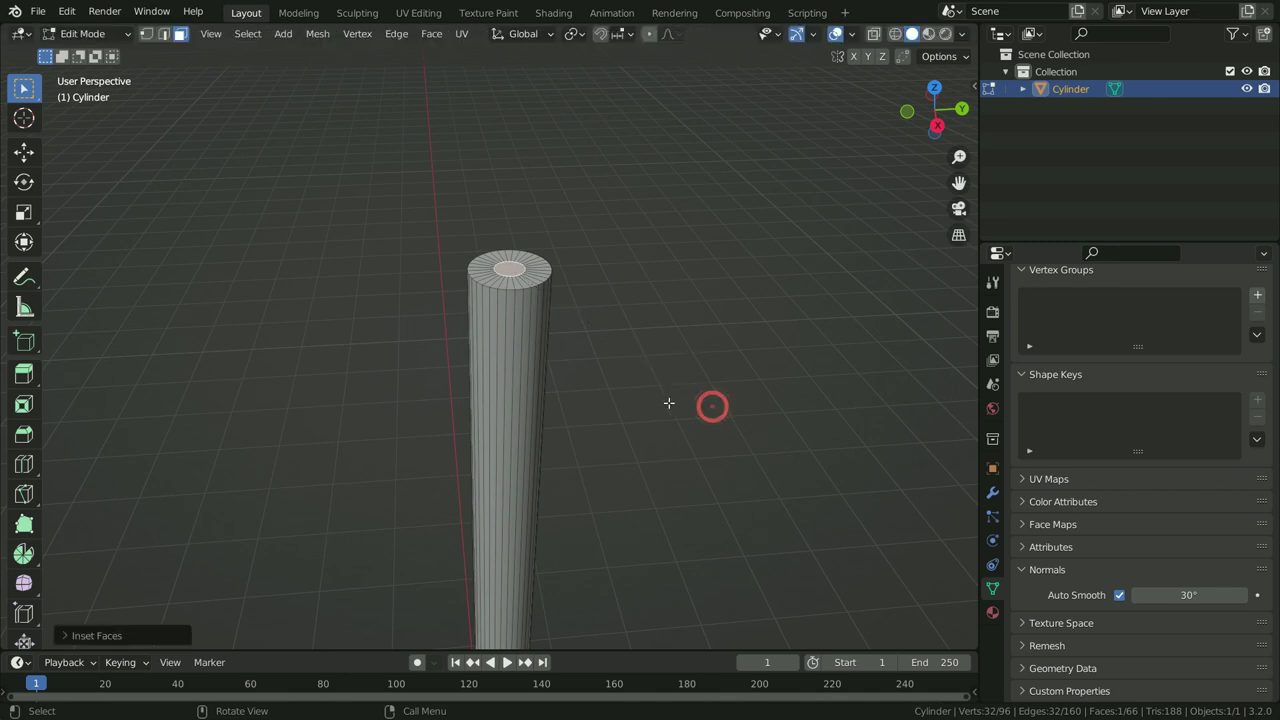
key("e")
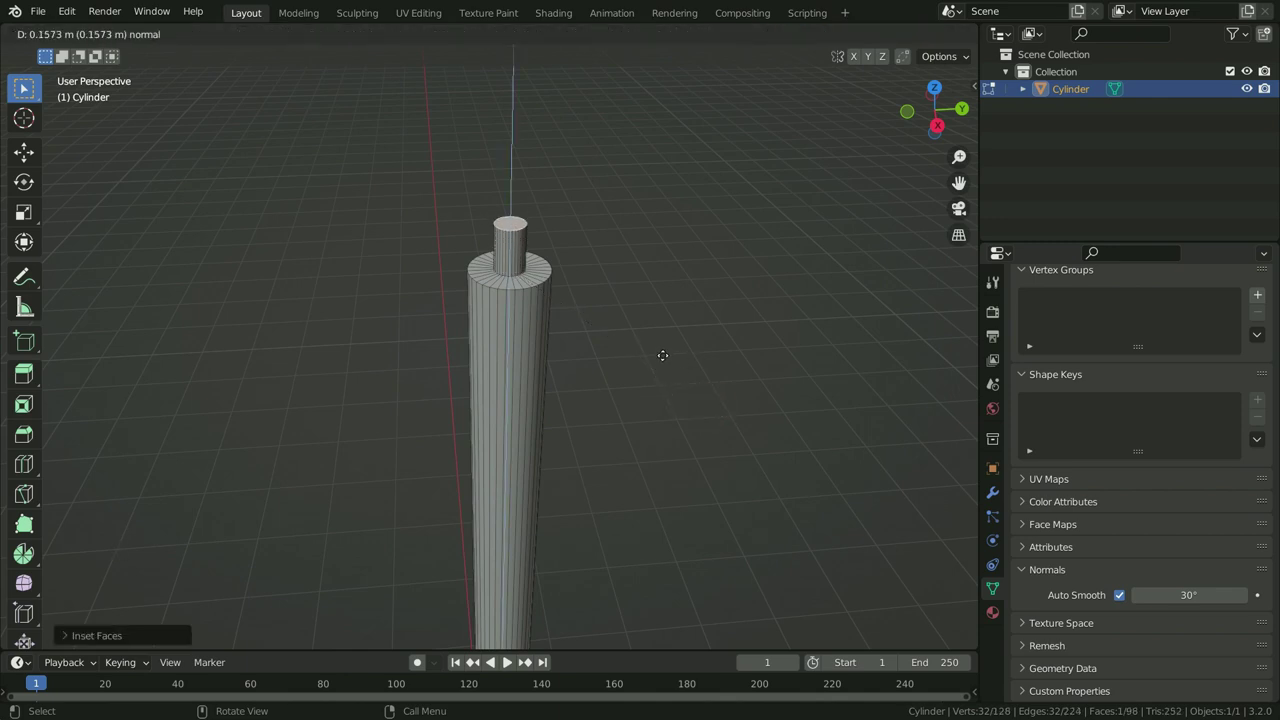
left_click(663, 354)
- Extrude the neck's top face in place, scale it out wider than the pole, and extrude it upward about 0.1 m as a cap
key("e")
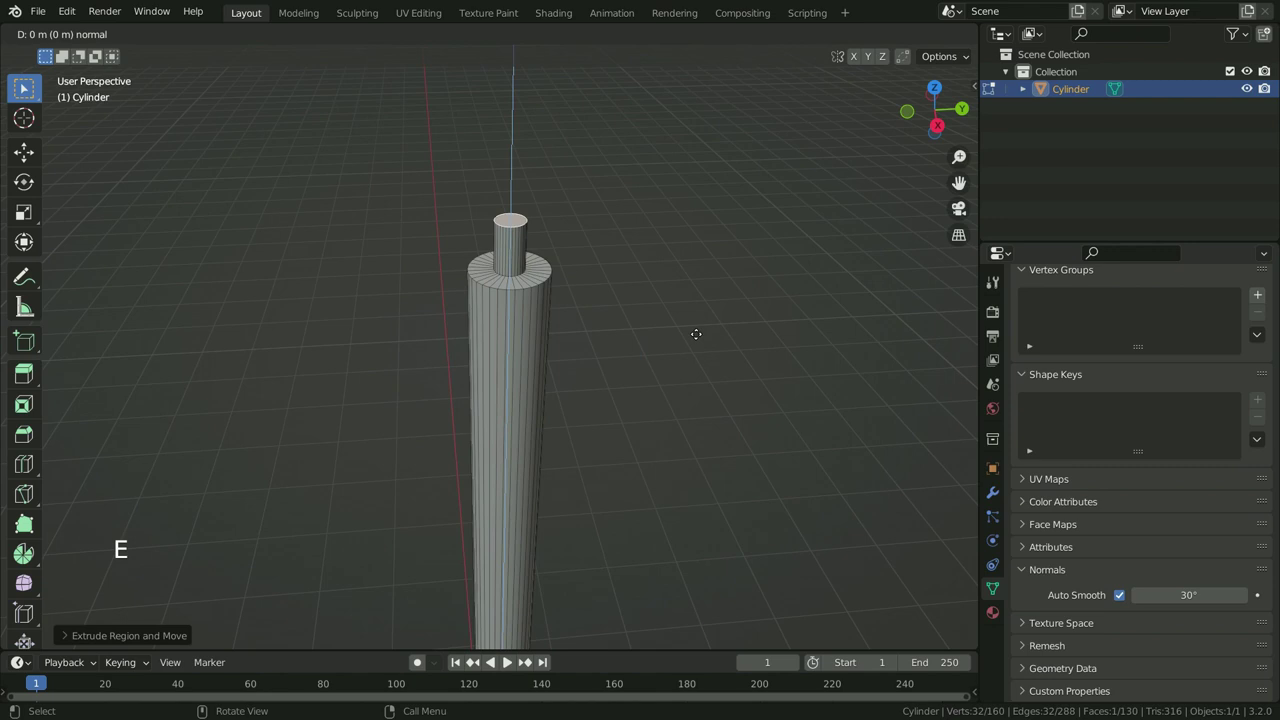
left_click(696, 334)
key("s")
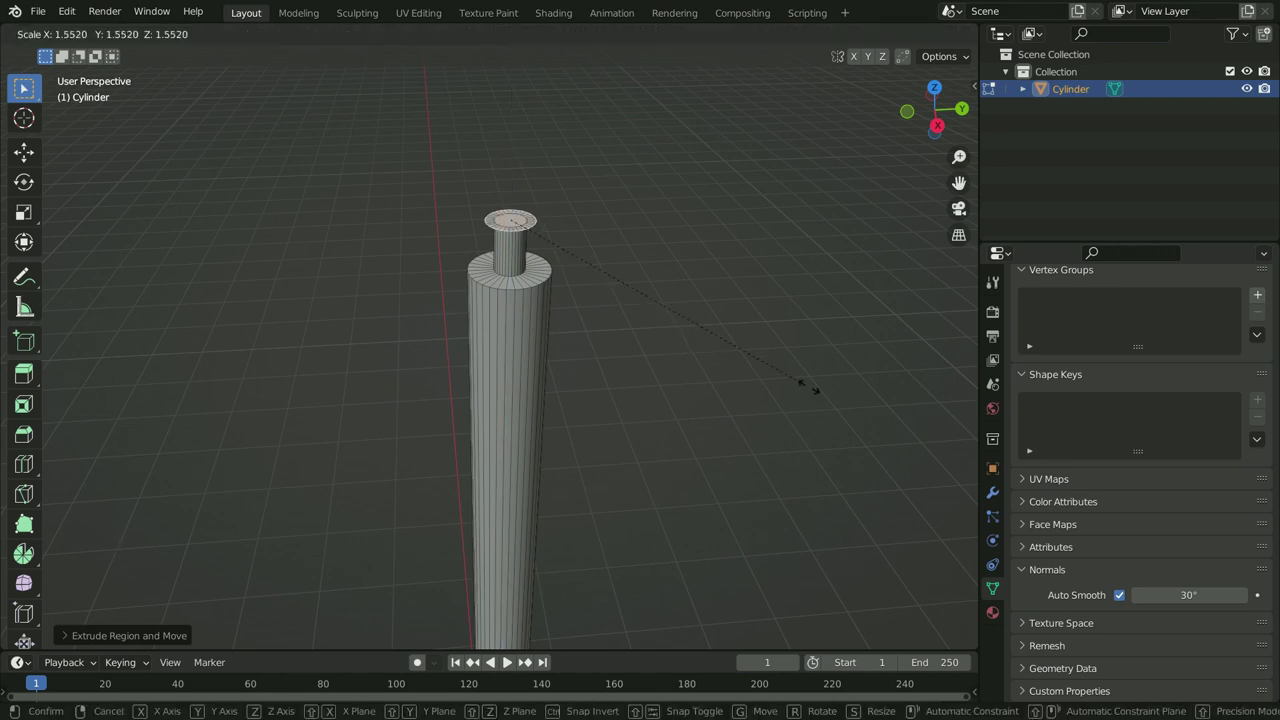
left_click(350, 450)
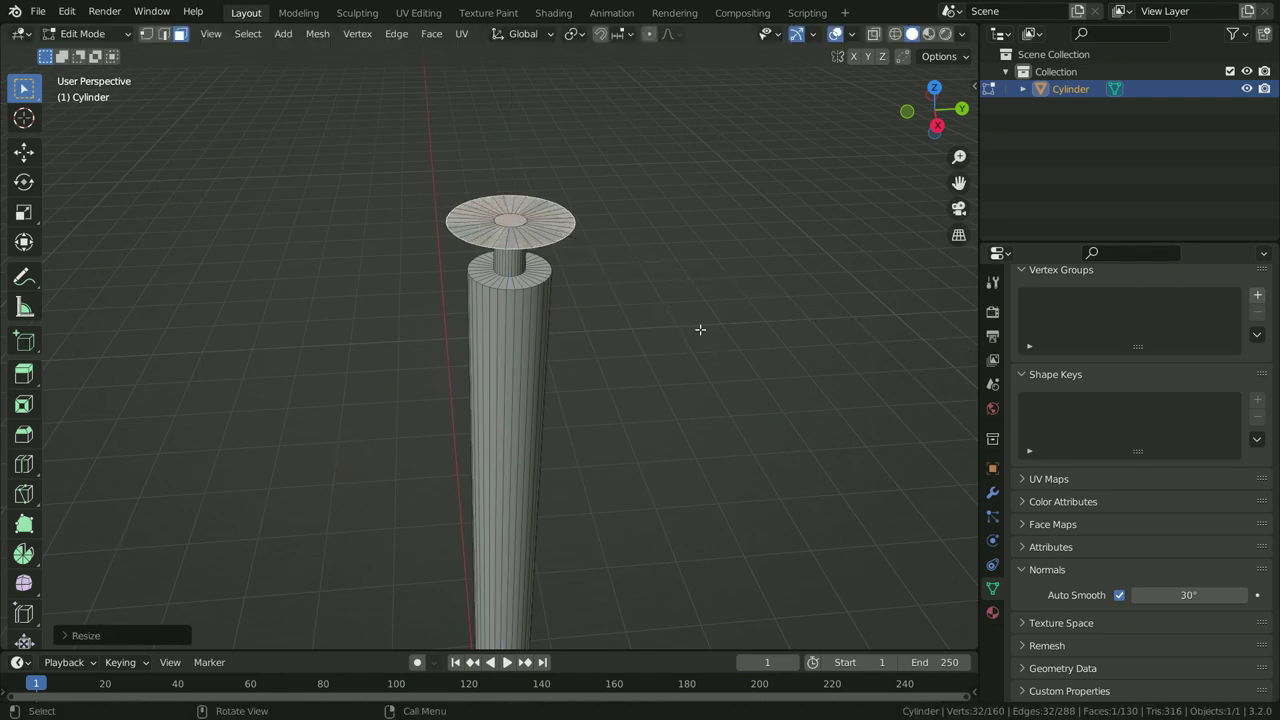
key("e")
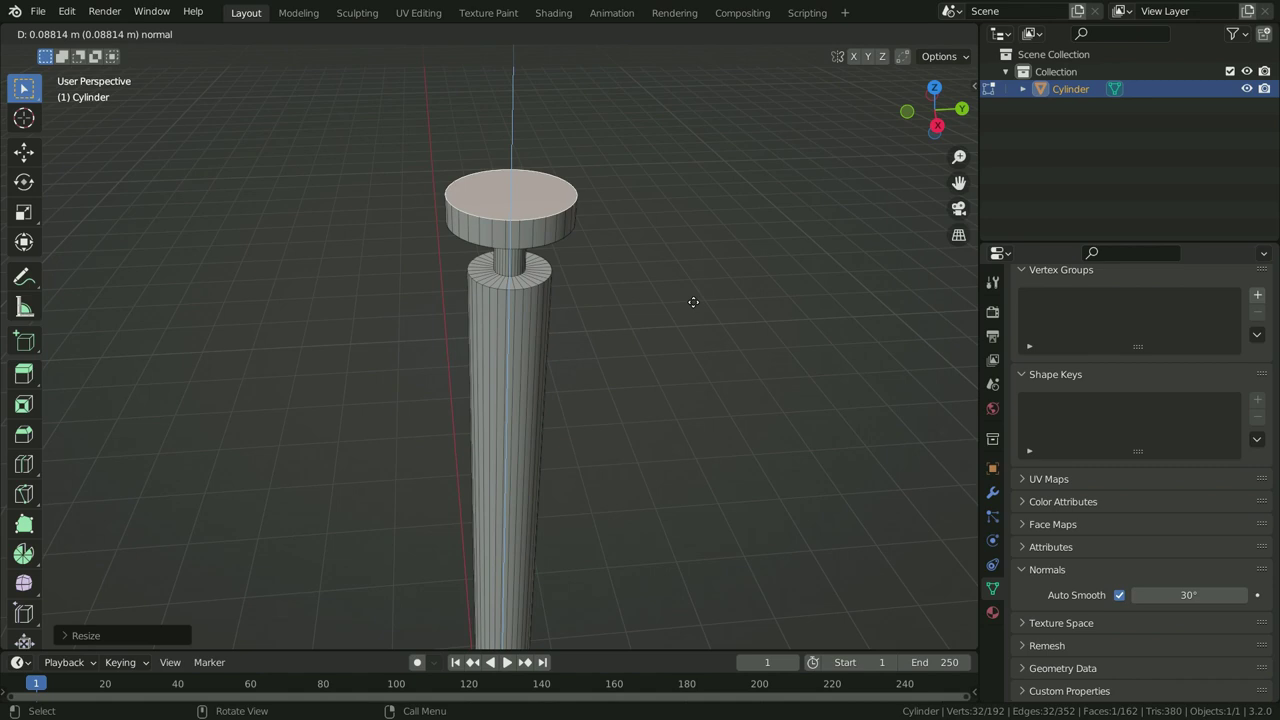
left_click(658, 263)
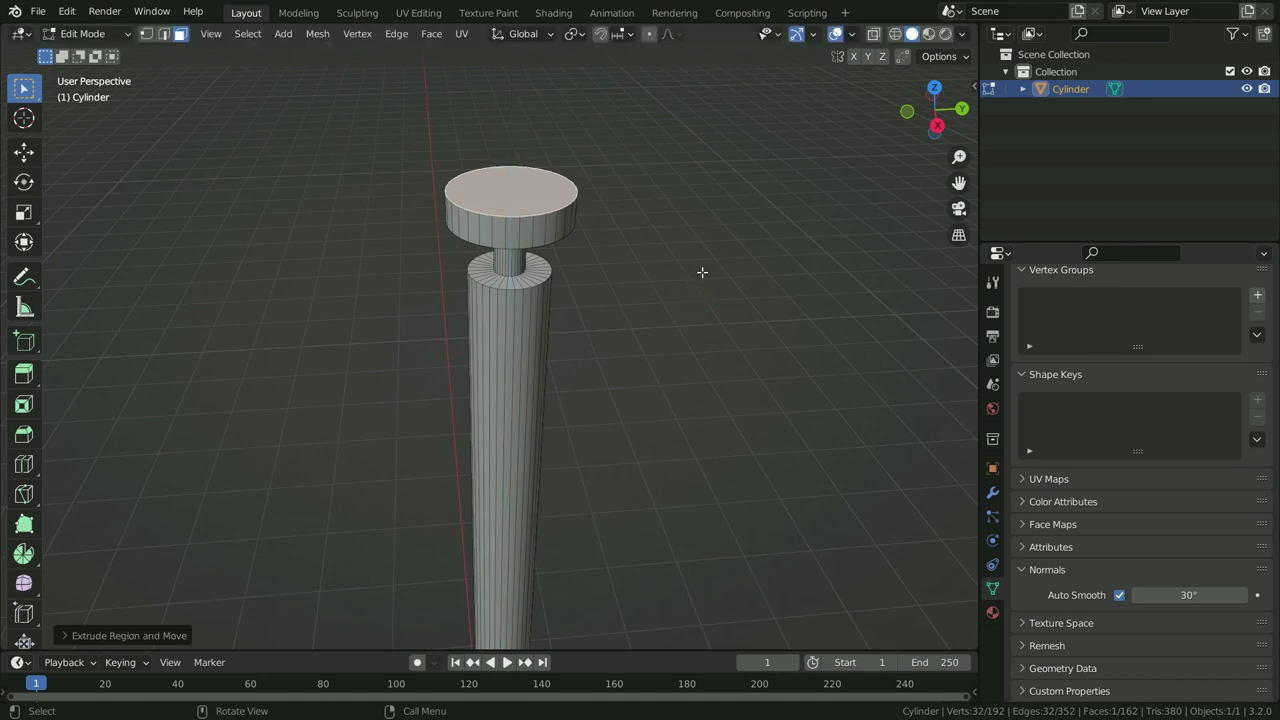
- Add two closely spaced loop cuts around the pole, roughly a third of the way up from the origin to the cap
key("KP_3")
scroll(660, 270, "down", 5)
scroll(477, 400, "down", 2)
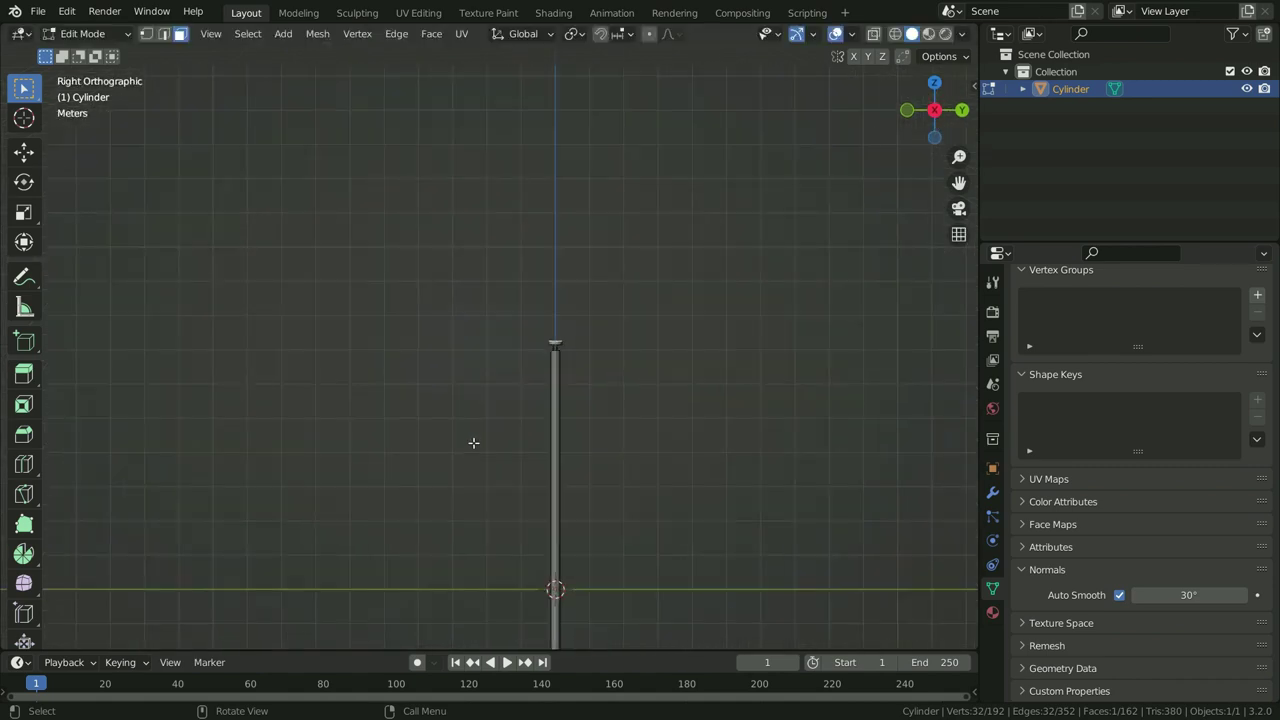
scroll(565, 595, "up", 4)
key("ctrl+r")
left_click(570, 500)
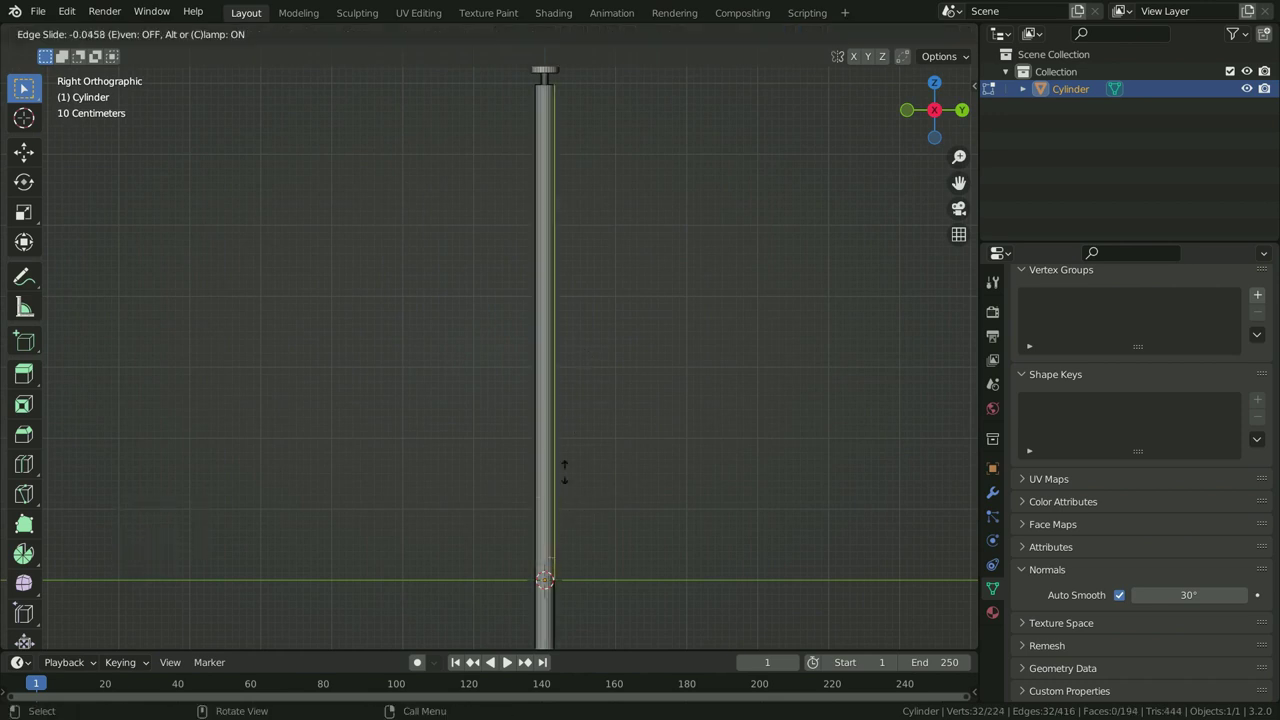
left_click(556, 330)
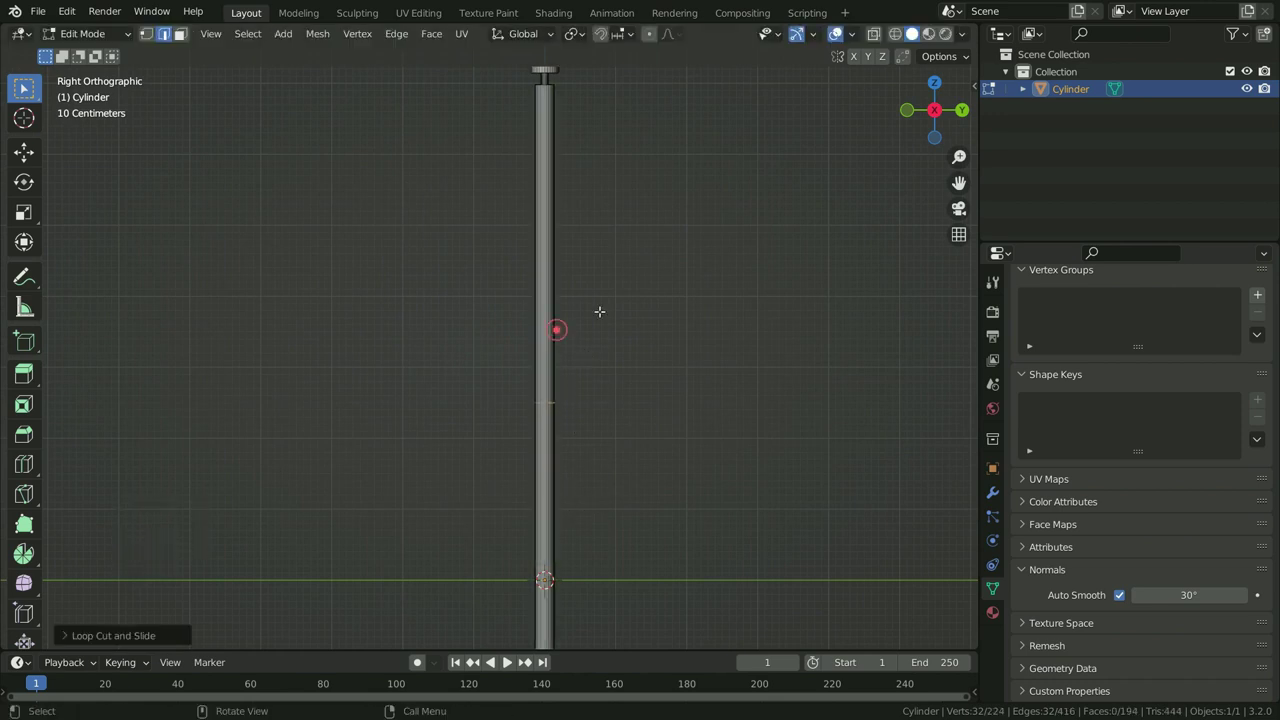
key("ctrl+r")
left_click(550, 250)
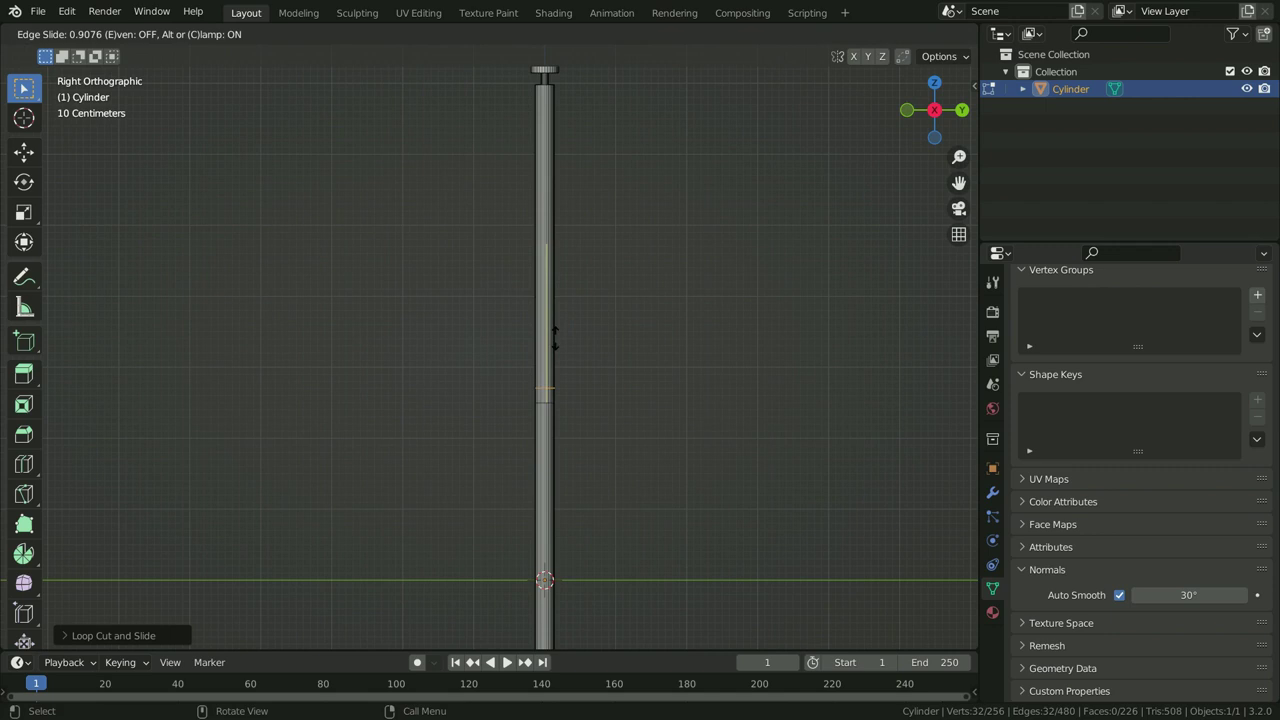
left_click(556, 330)
- Add a second pair of closely spaced loop cuts around the pole, about two thirds of the way up from the origin
key("ctrl+r")
left_click(568, 282)
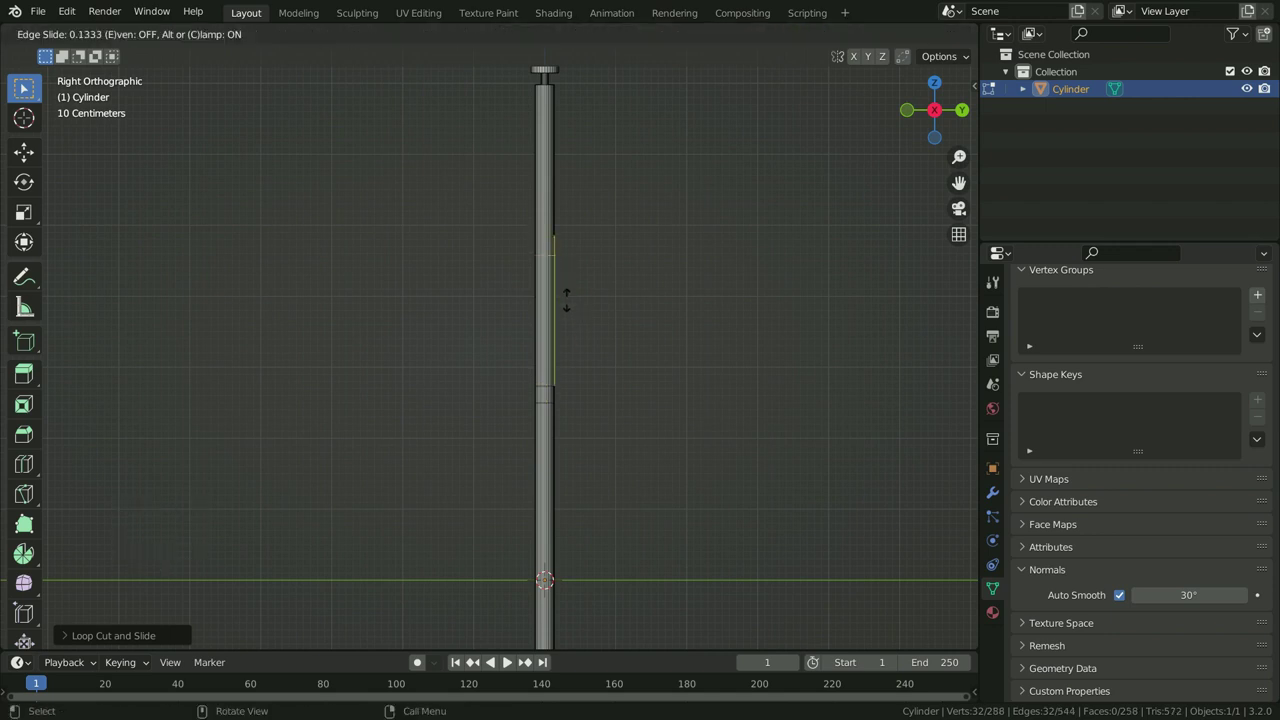
left_click(567, 294)
key("ctrl+r")
left_click(572, 228)
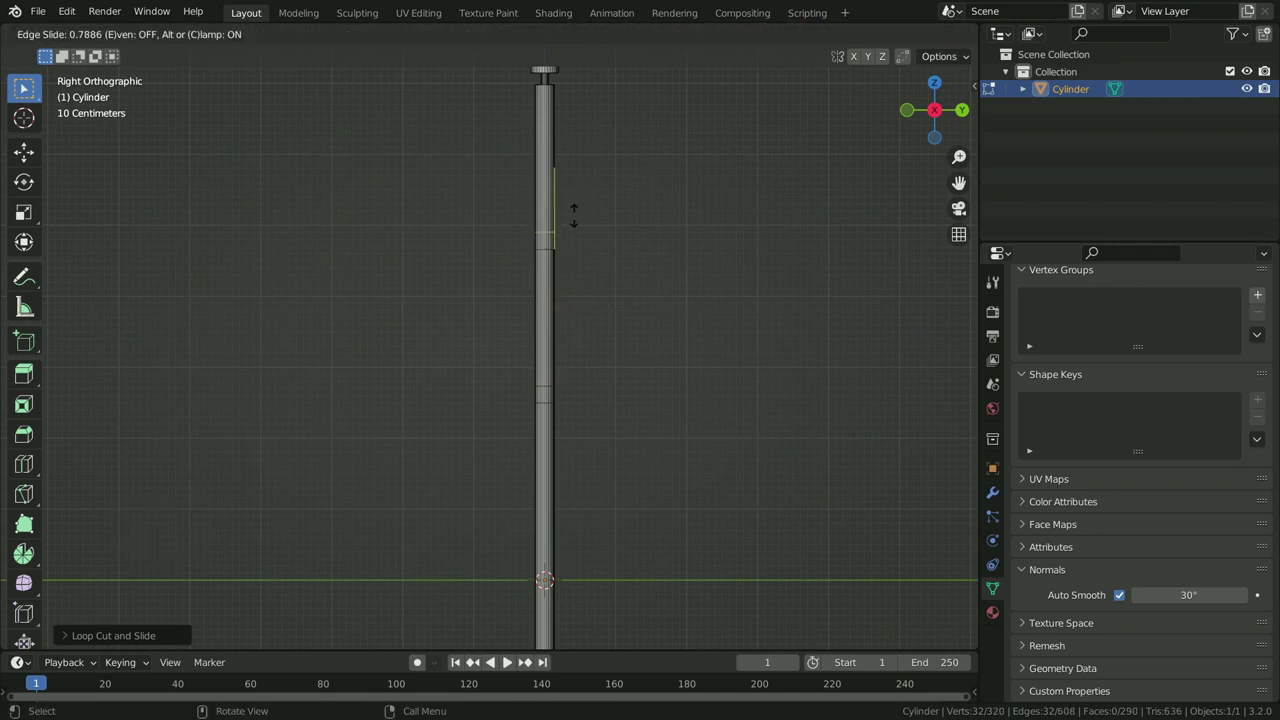
left_click(573, 215)
- Add a third pair of closely spaced loop cuts around the pole just below its neck
key("ctrl+r")
left_click(556, 120)
left_click(570, 78)
key("ctrl+r")
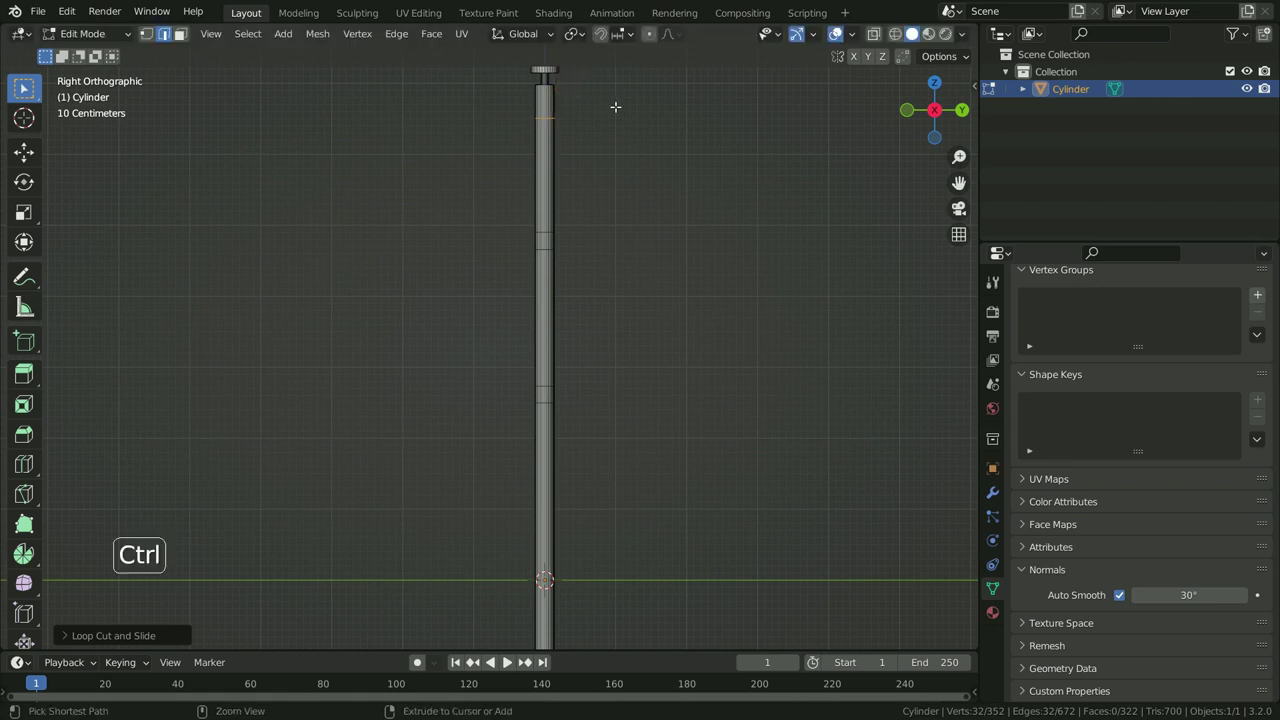
left_click(558, 110)
left_click(560, 220)
- Select two adjacent back faces in each of the pole's three narrow bands and dissolve each pair into a single face
key("ctrl+KP_1")
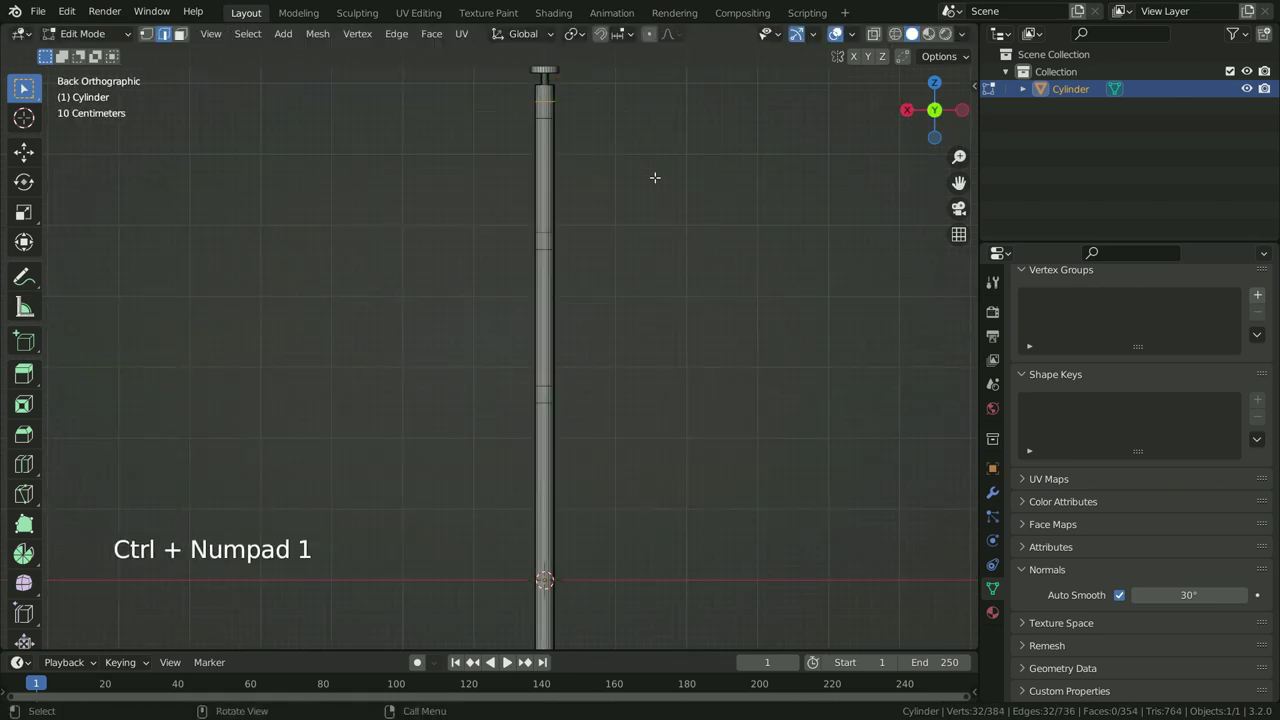
scroll(541, 99, "up", 8)
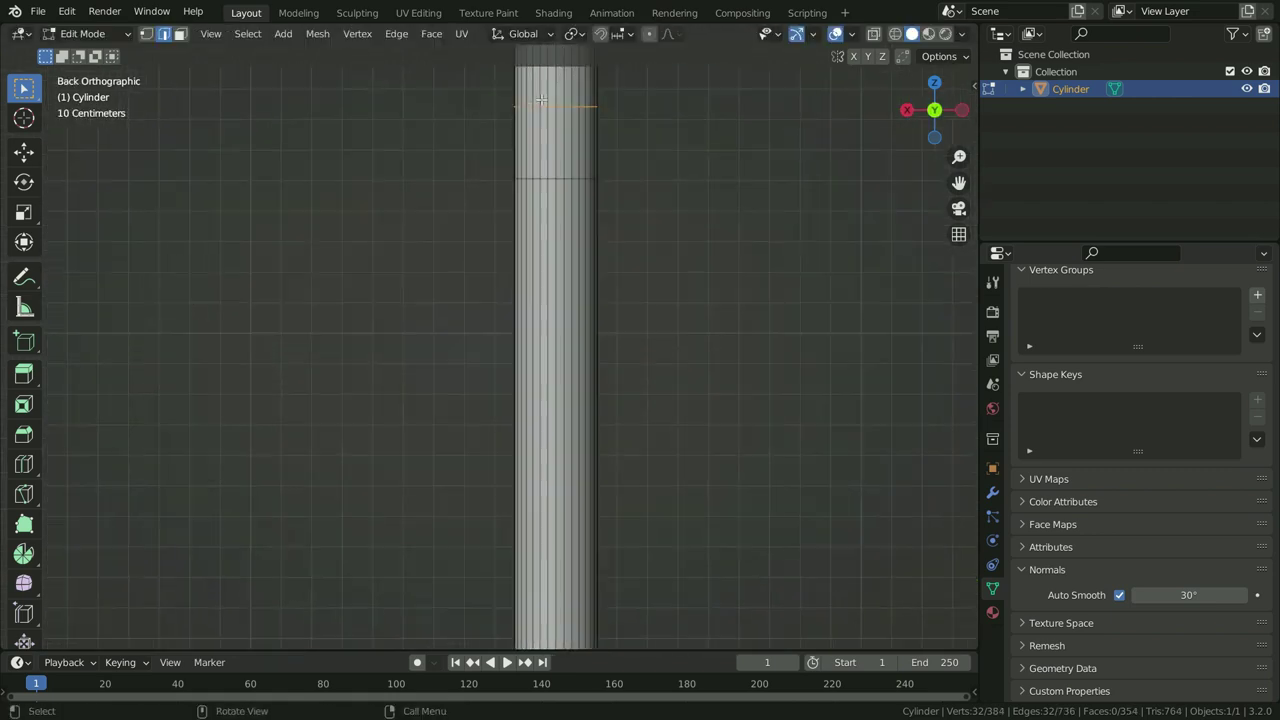
left_click(180, 33)
scroll(563, 129, "up", 3)
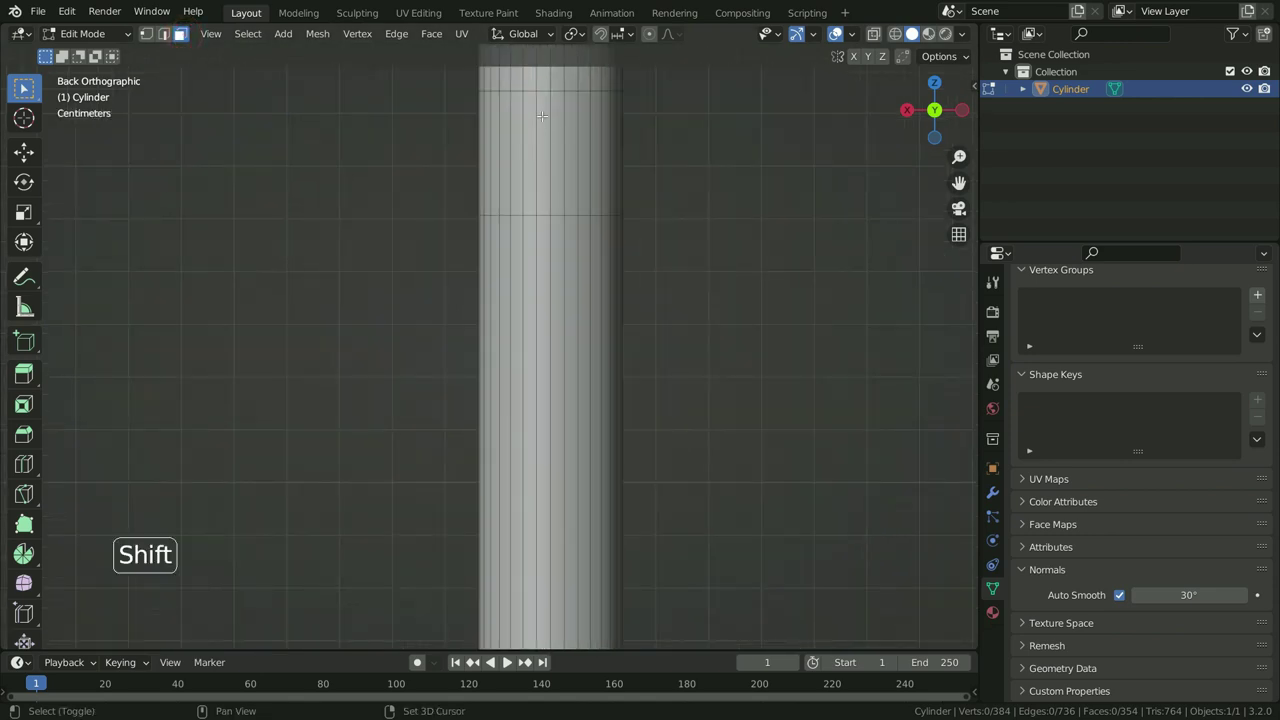
left_click(558, 118, "shift")
left_click(558, 118, "shift")
scroll(558, 118, "down", 5)
scroll(545, 377, "up", 6)
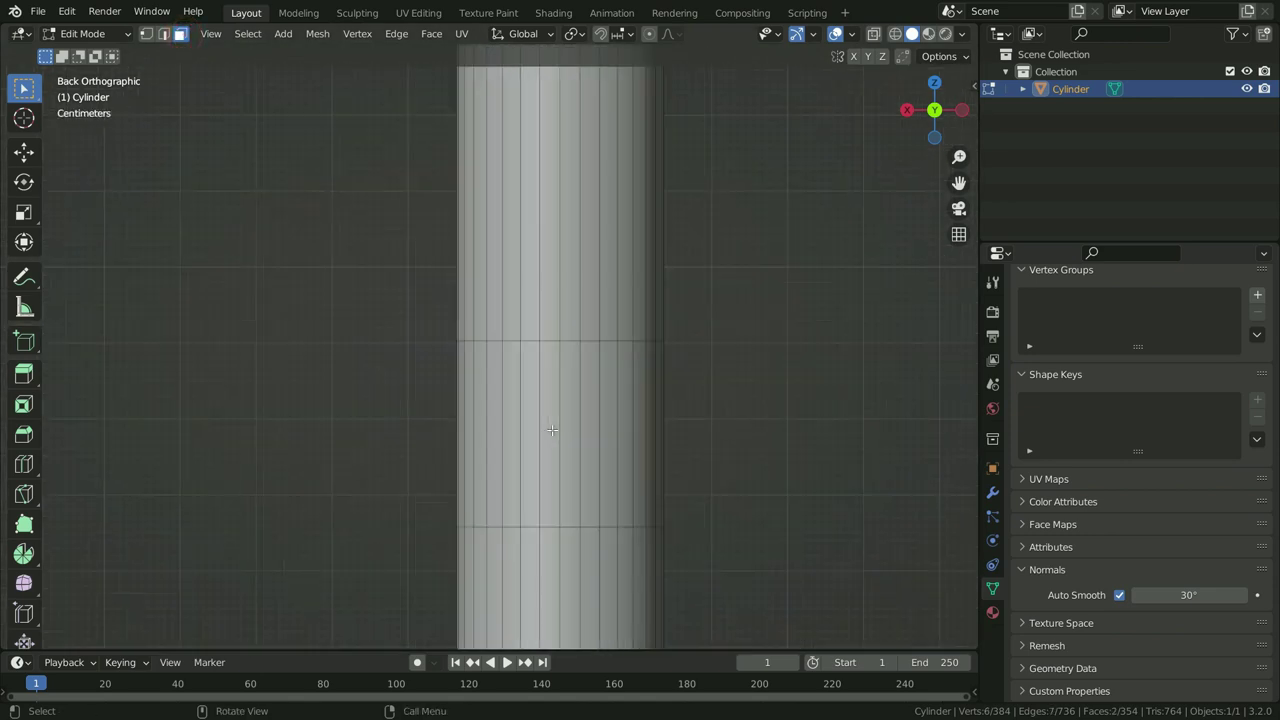
left_click(571, 371, "shift")
scroll(571, 371, "down", 8)
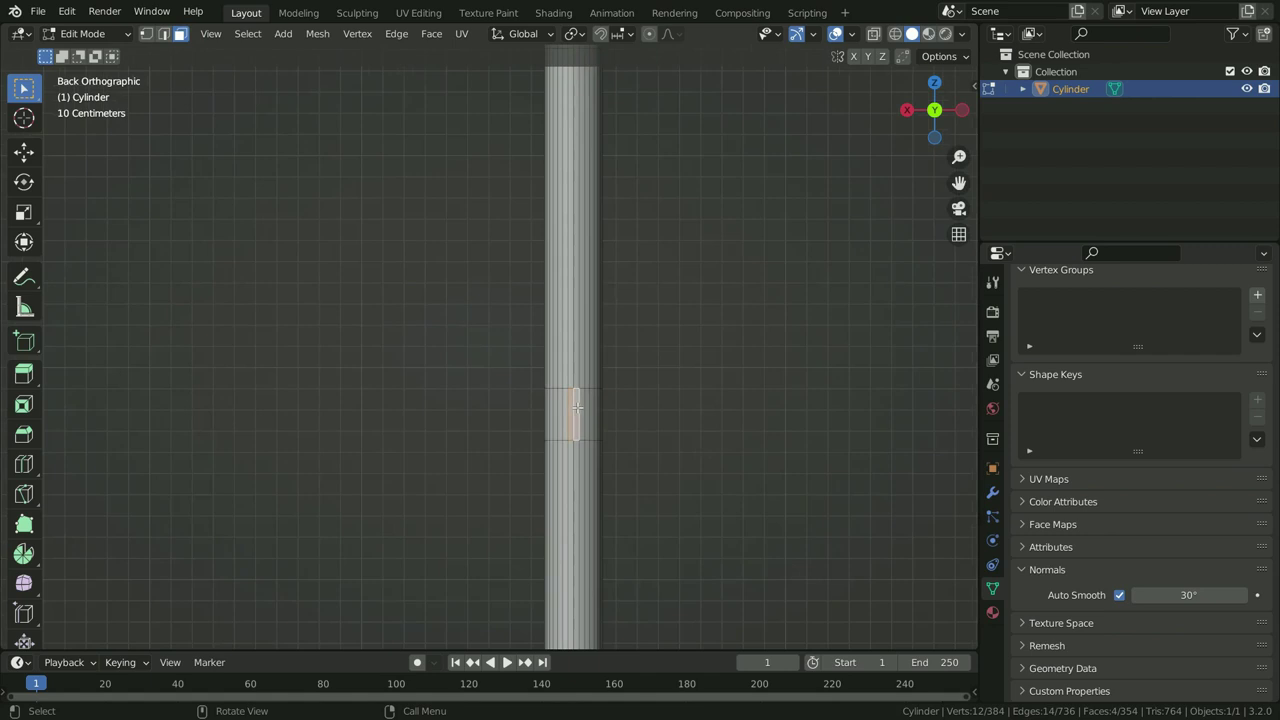
scroll(589, 507, "up", 8)
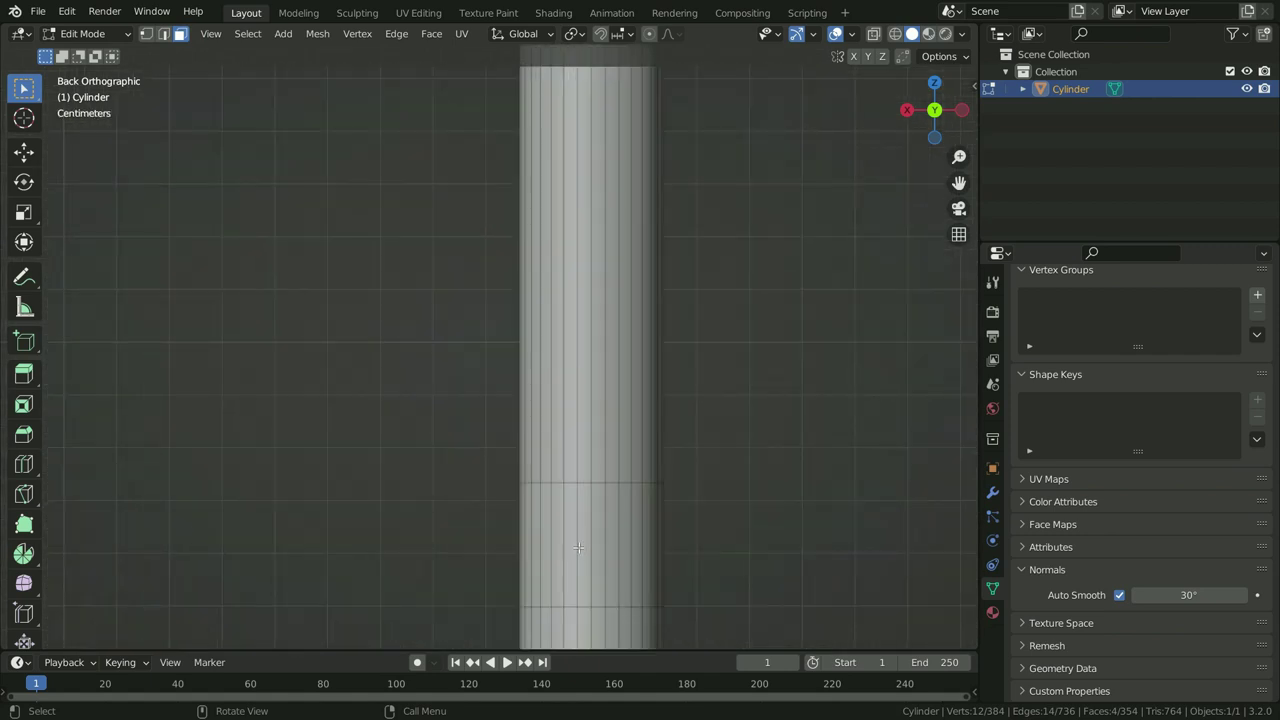
left_click(589, 507, "shift")
scroll(693, 328, "down", 4)
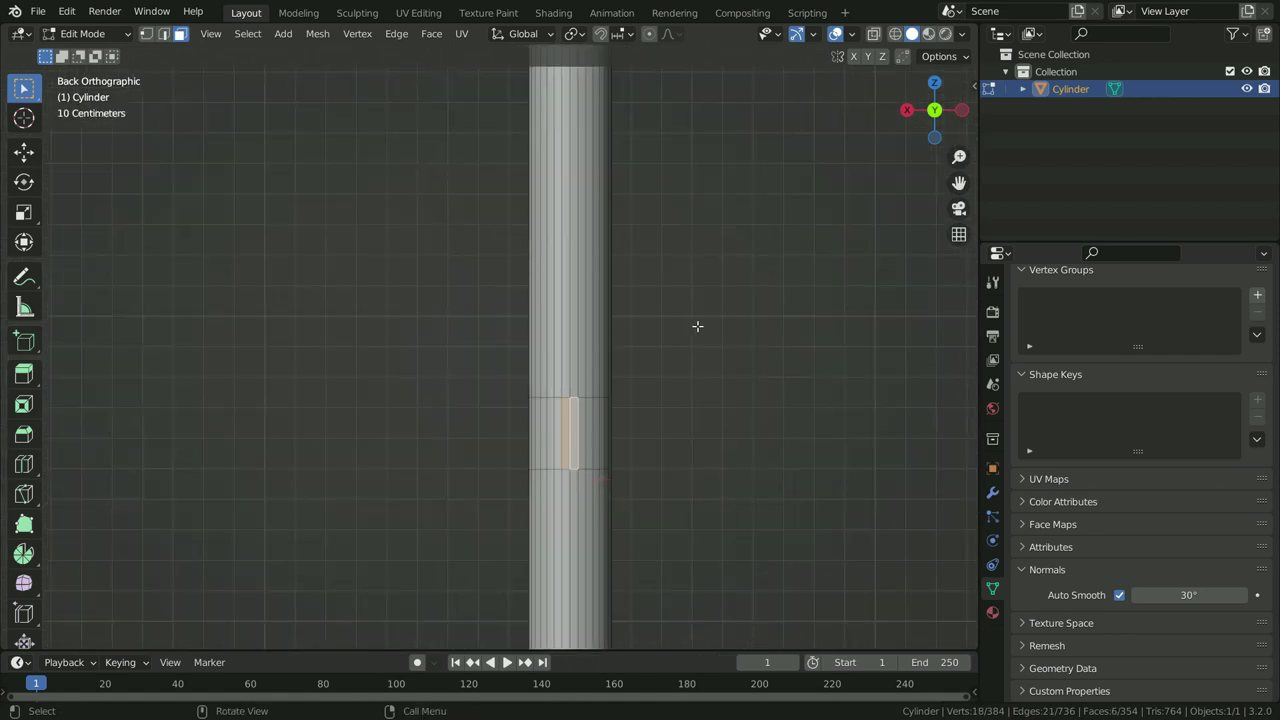
key("Delete")
left_click(664, 463)
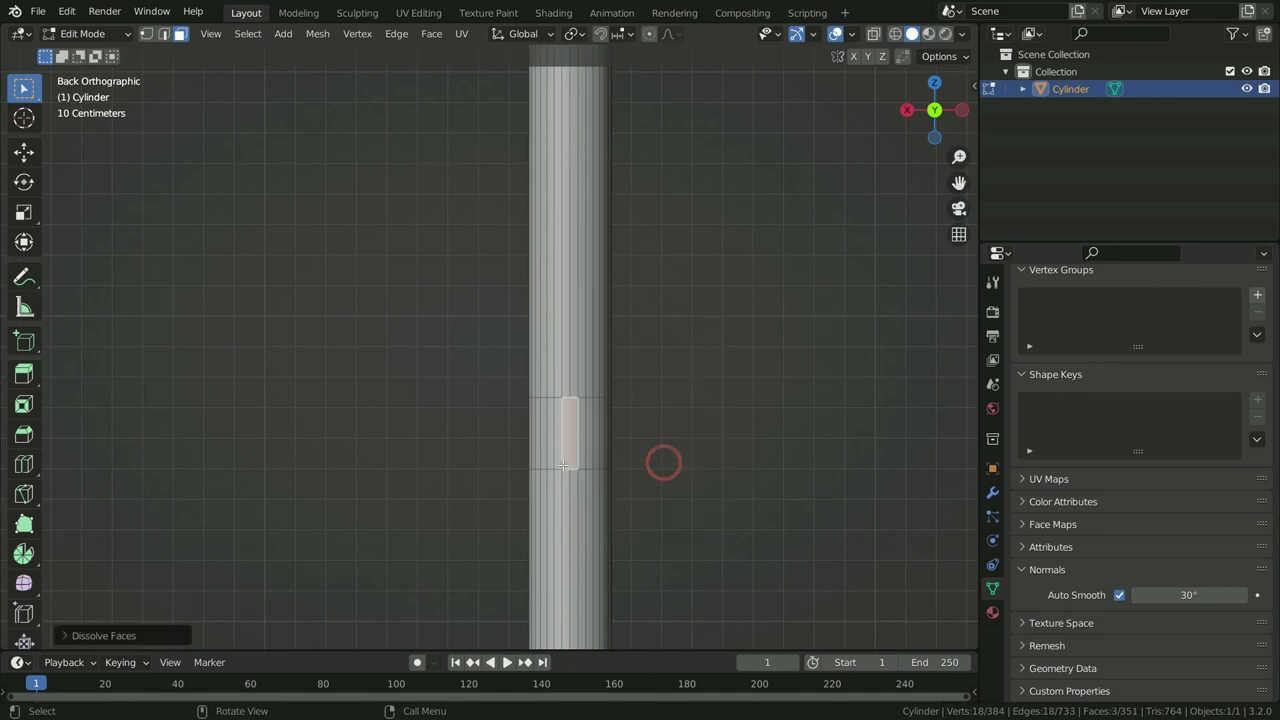
- Extrude the three merged back faces outward about 0.14 m as small blocks and return to Object Mode
scroll(563, 465, "down", 4)
scroll(569, 300, "up", 2)
scroll(571, 249, "down", 2)
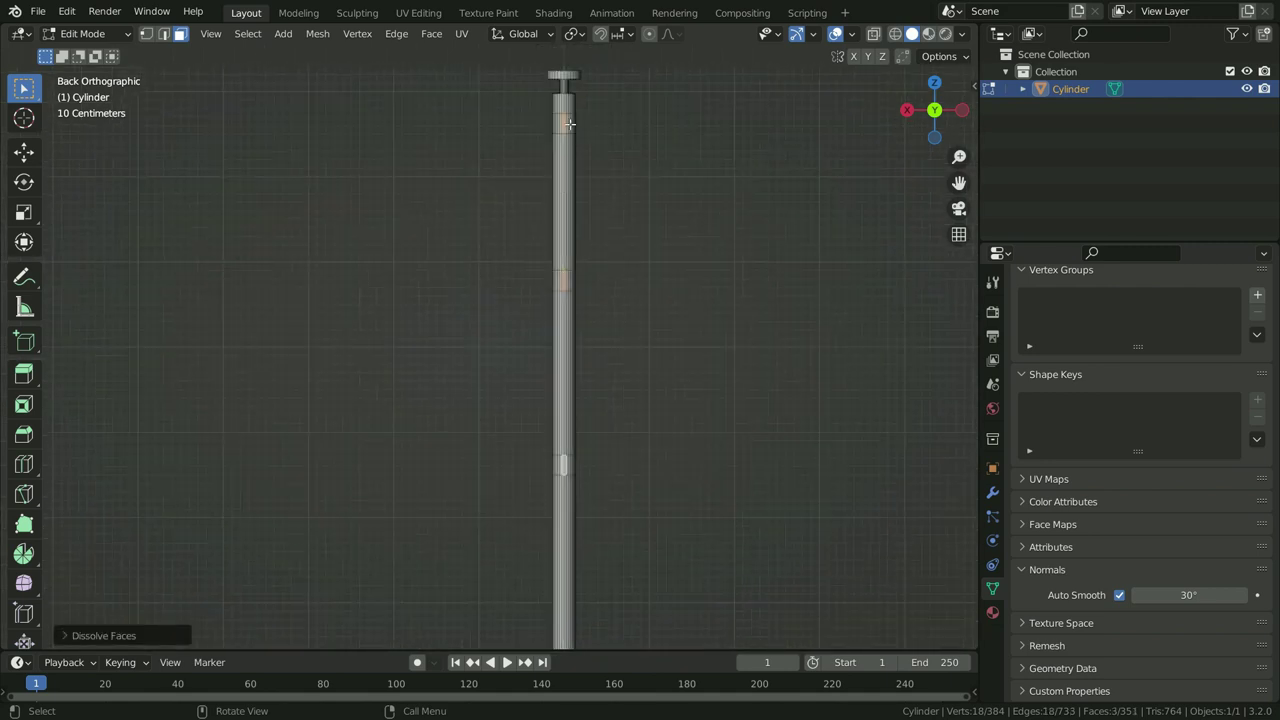
scroll(663, 208, "up", 1)
key("KP_3")
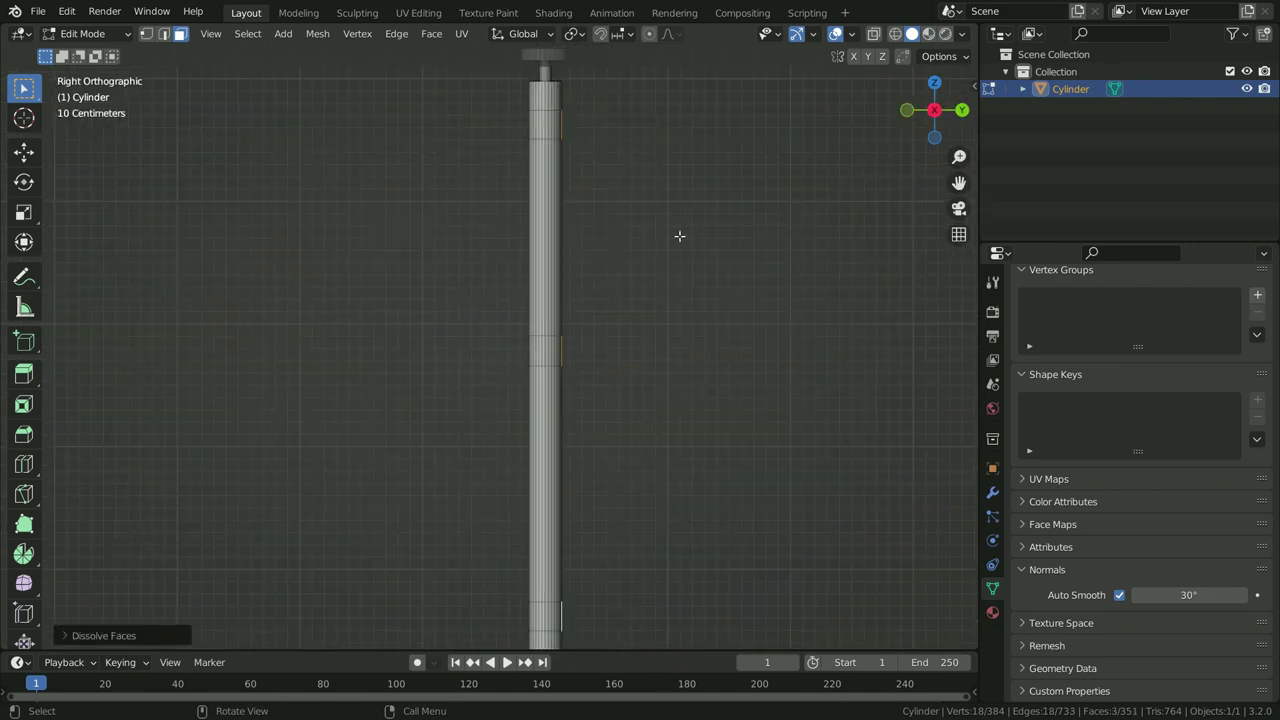
key("e")
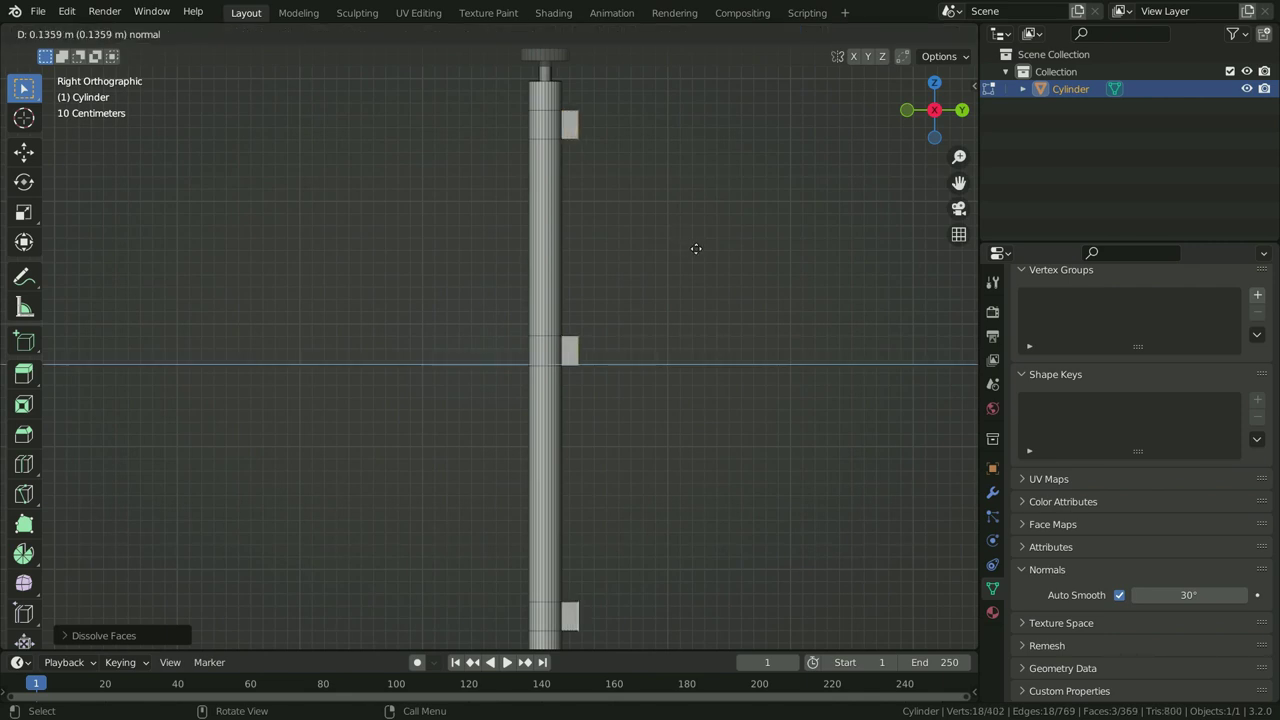
left_click(696, 249)
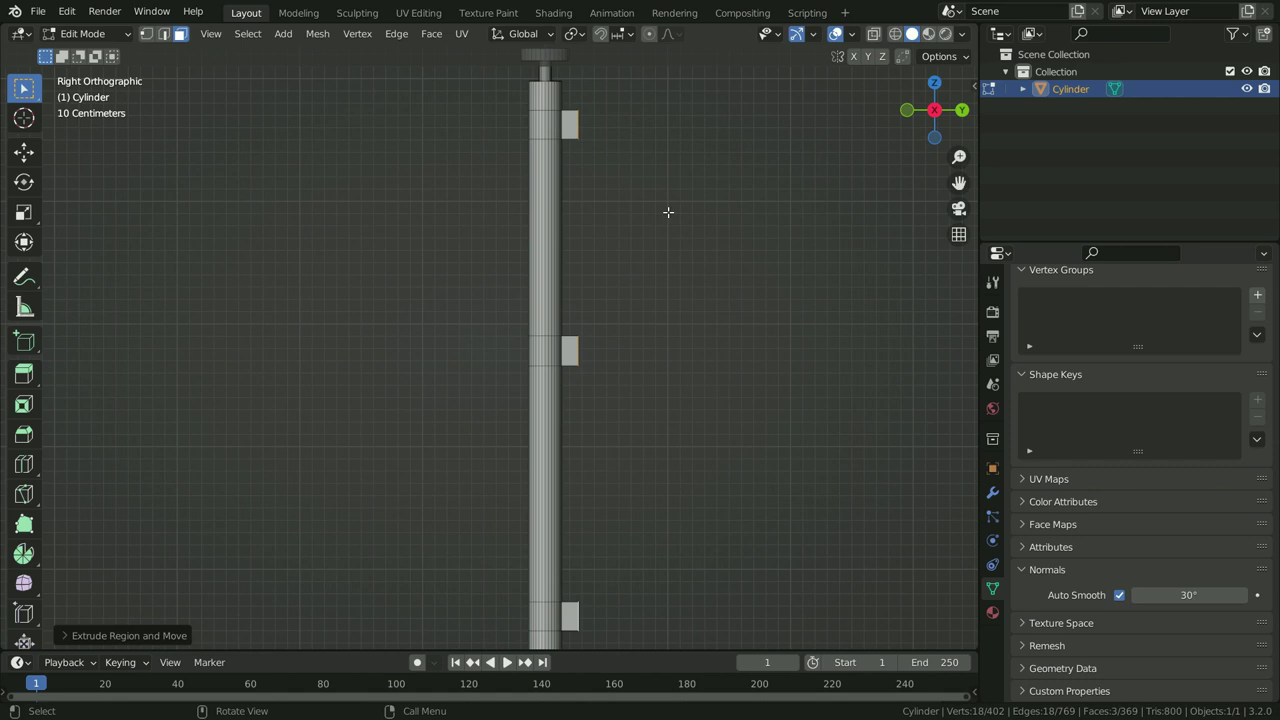
key("Tab")
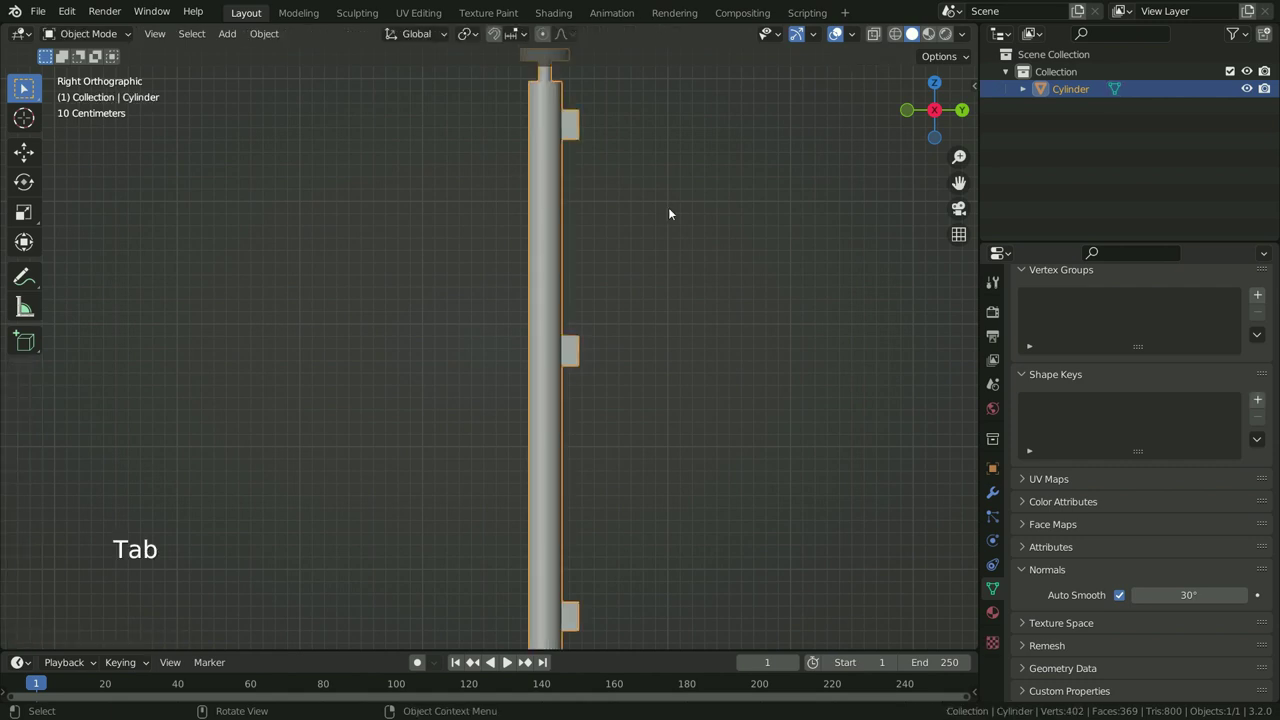
- Add a plane at the origin and rotate it 90° about the Y axis so it stands upright
key("Home")
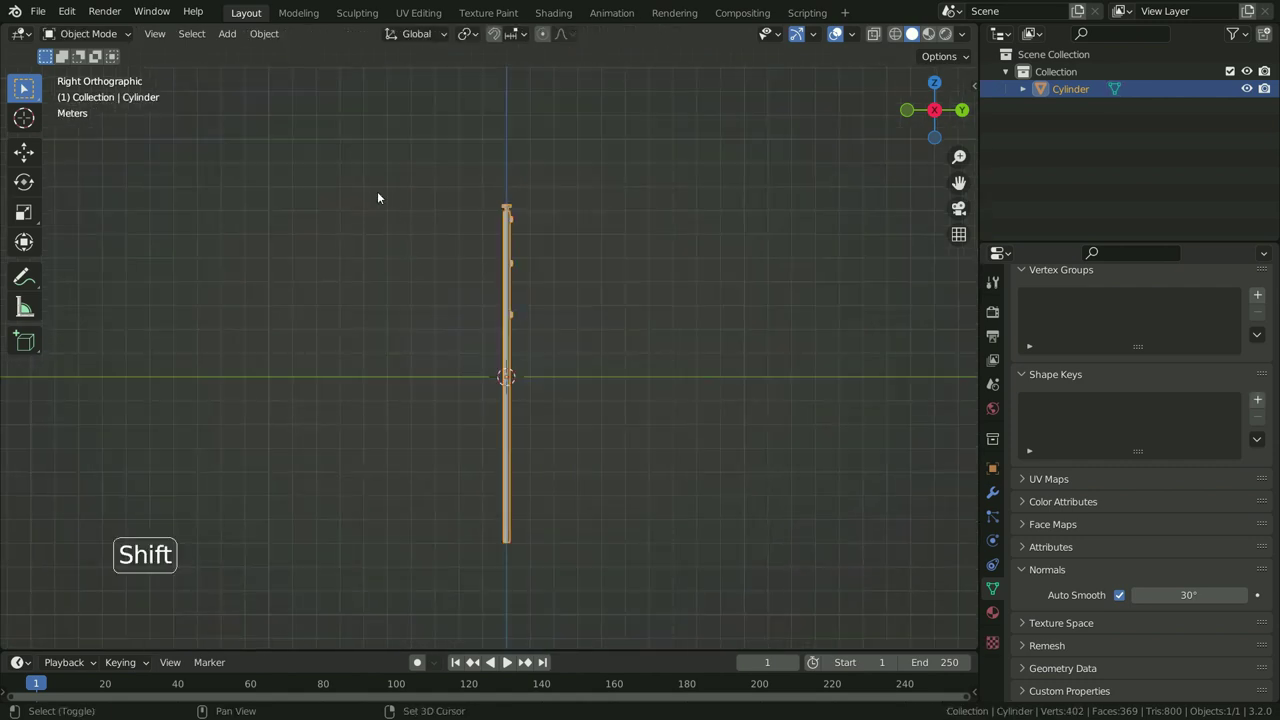
key("shift+a")
left_click(461, 196)
scroll(540, 368, "up", 2)
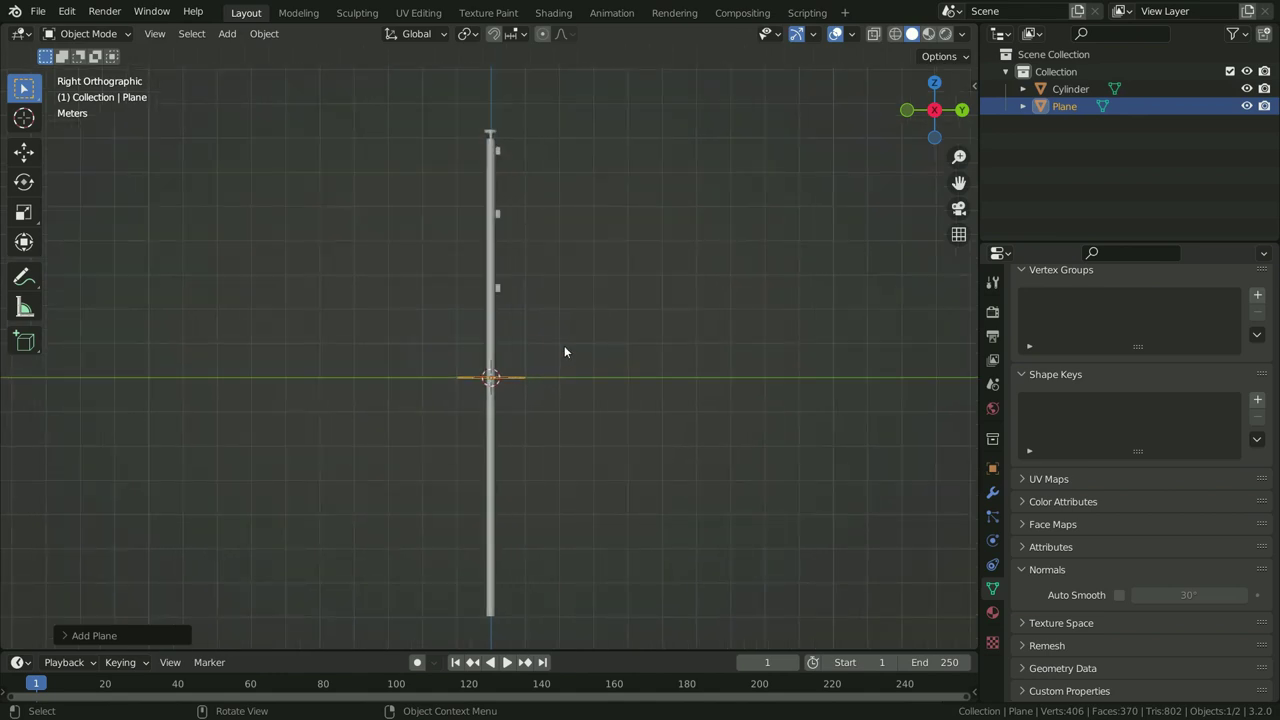
type("rx90")
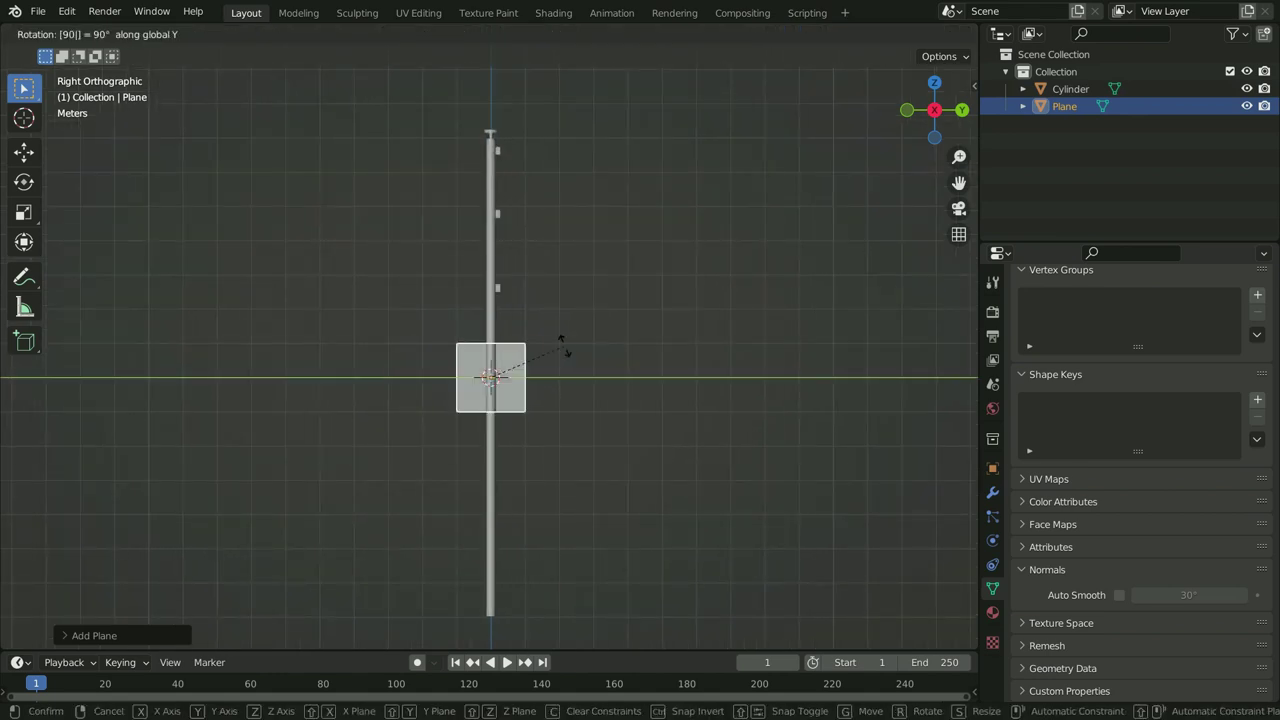
key("Return")
- Scale the plane up evenly and move it up beside the pole so its near edge meets the extruded blocks
key("s")
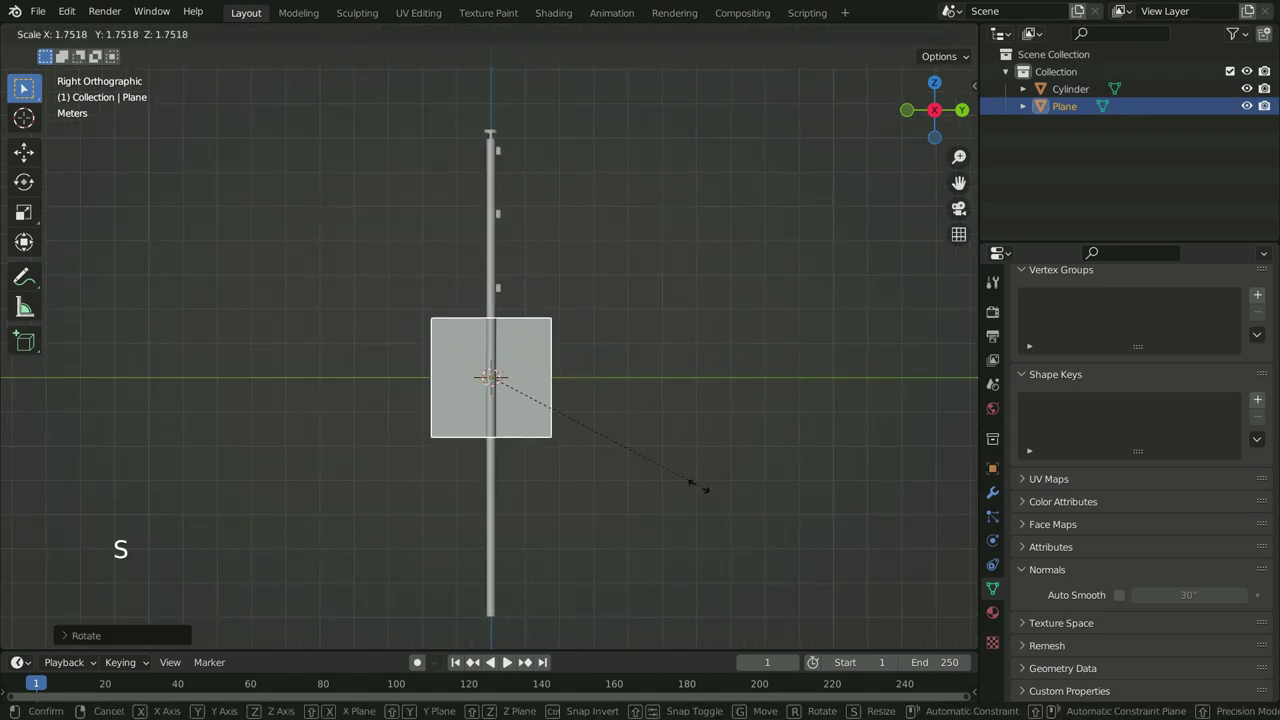
left_click(775, 522)
key("g")
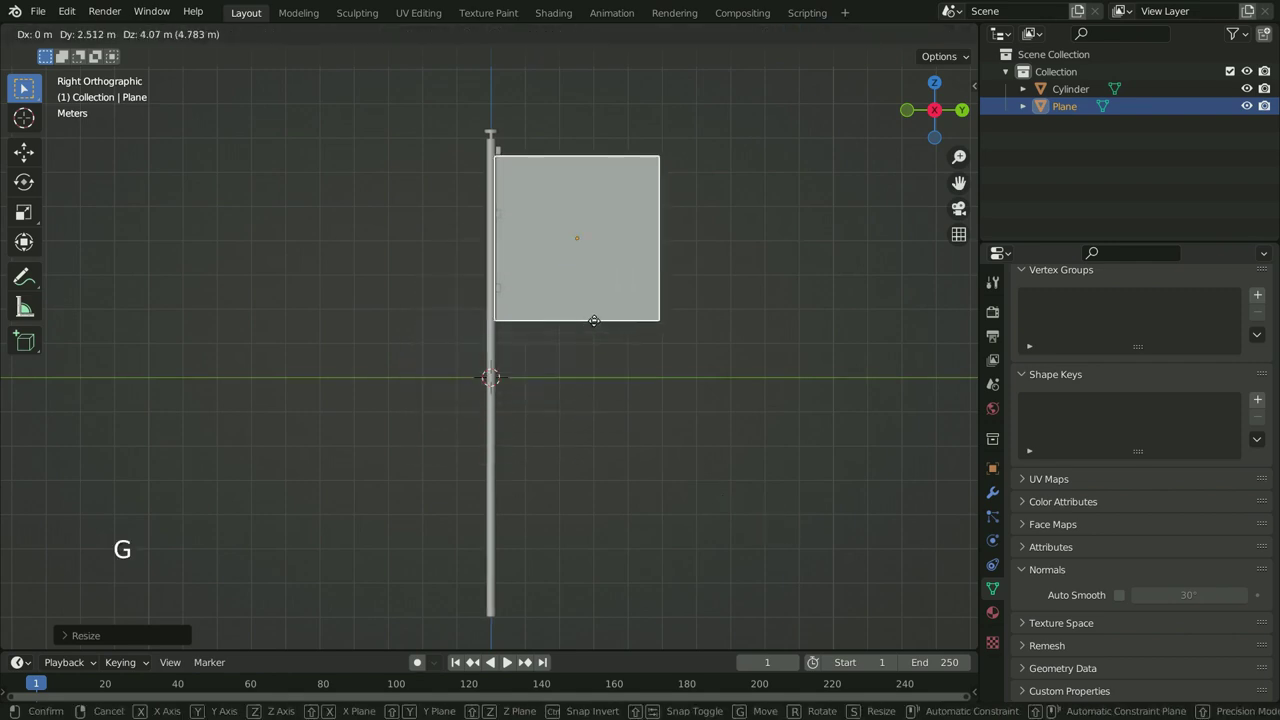
left_click(593, 313)
- Reduce the plane's height along Z and move it slightly so its near corners meet the highest and lowest blocks
scroll(536, 180, "up", 3)
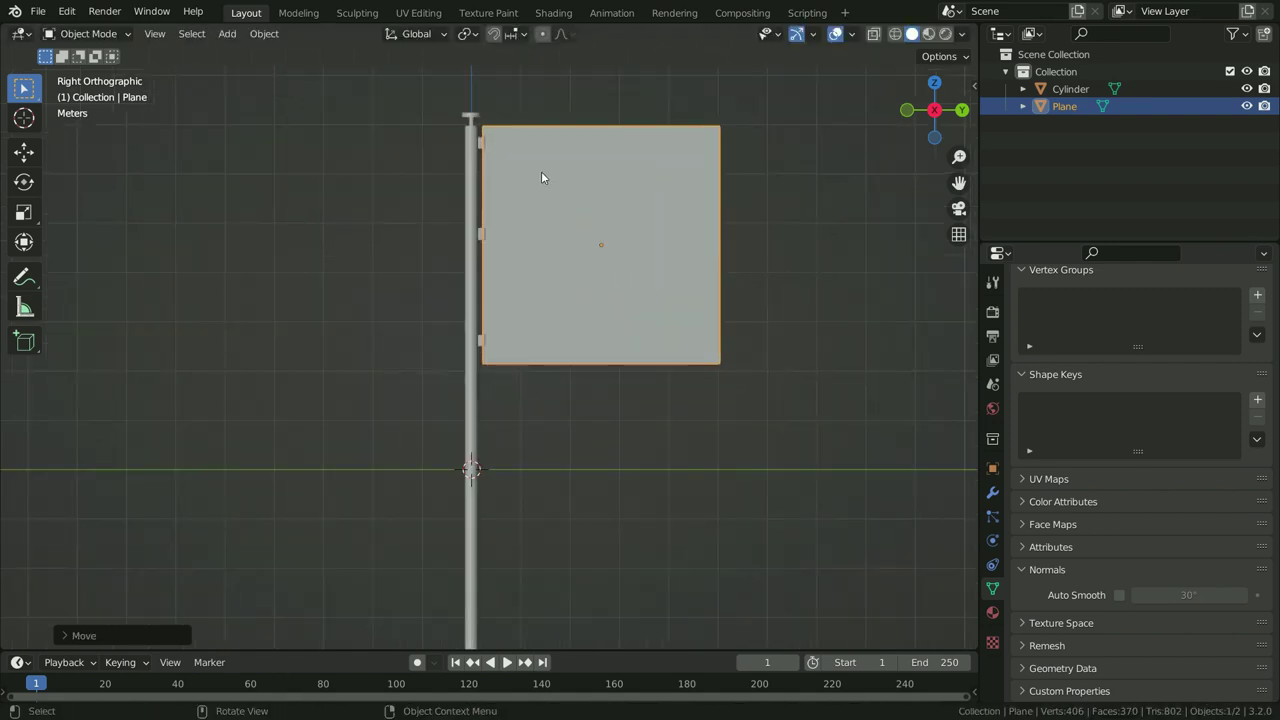
key("s")
key("z")
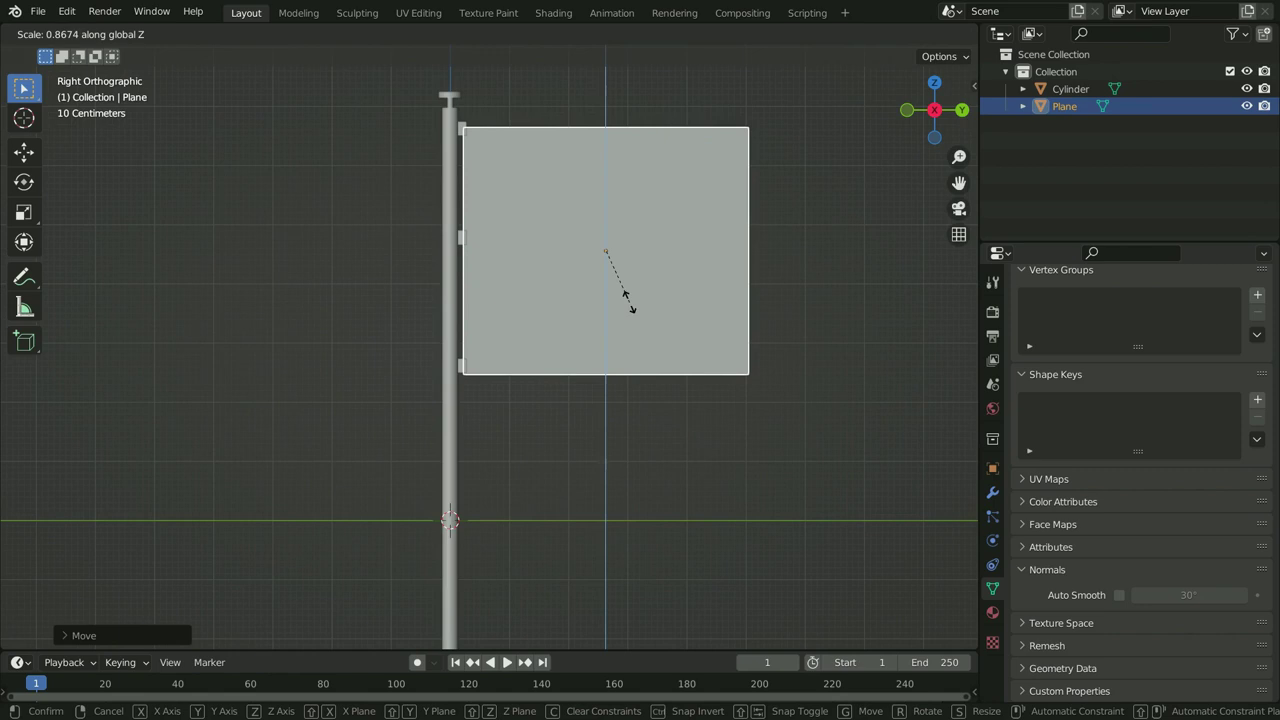
left_click(627, 299)
key("g")
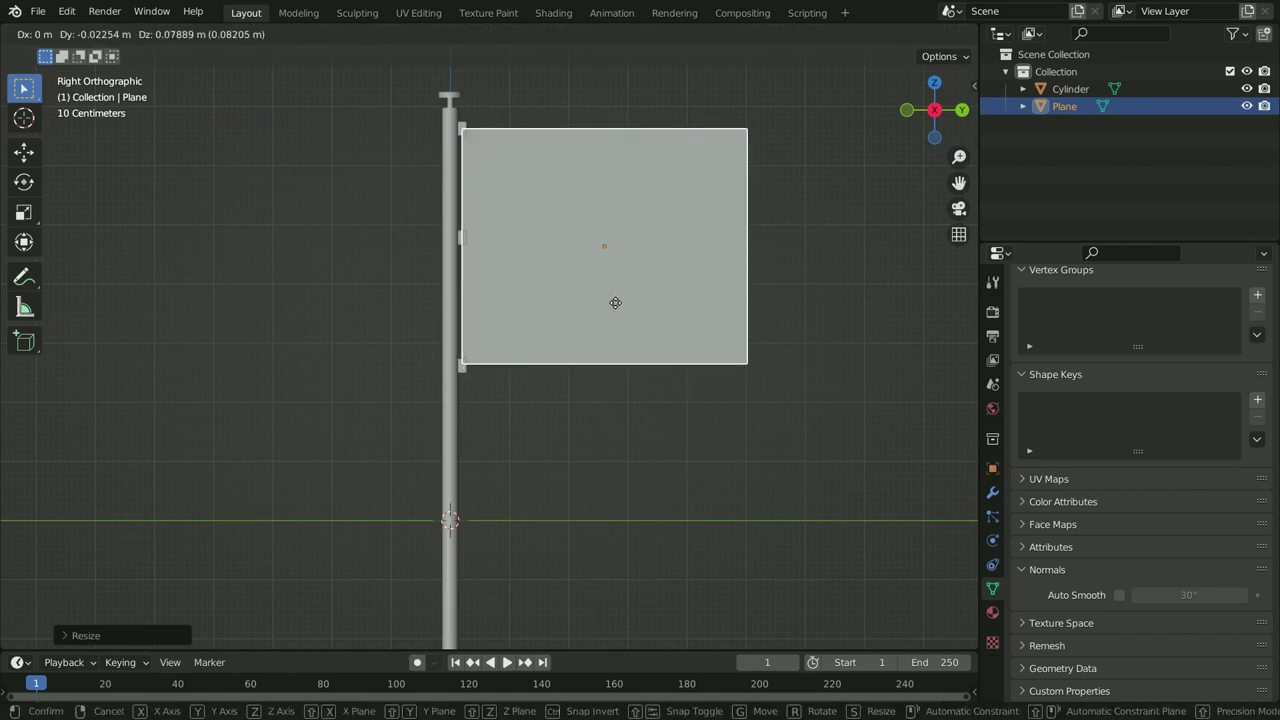
left_click(615, 303)
- Fine-tune the plane's height and vertical position along Z to line up with the pole's end blocks
scroll(600, 275, "up", 2)
key("s")
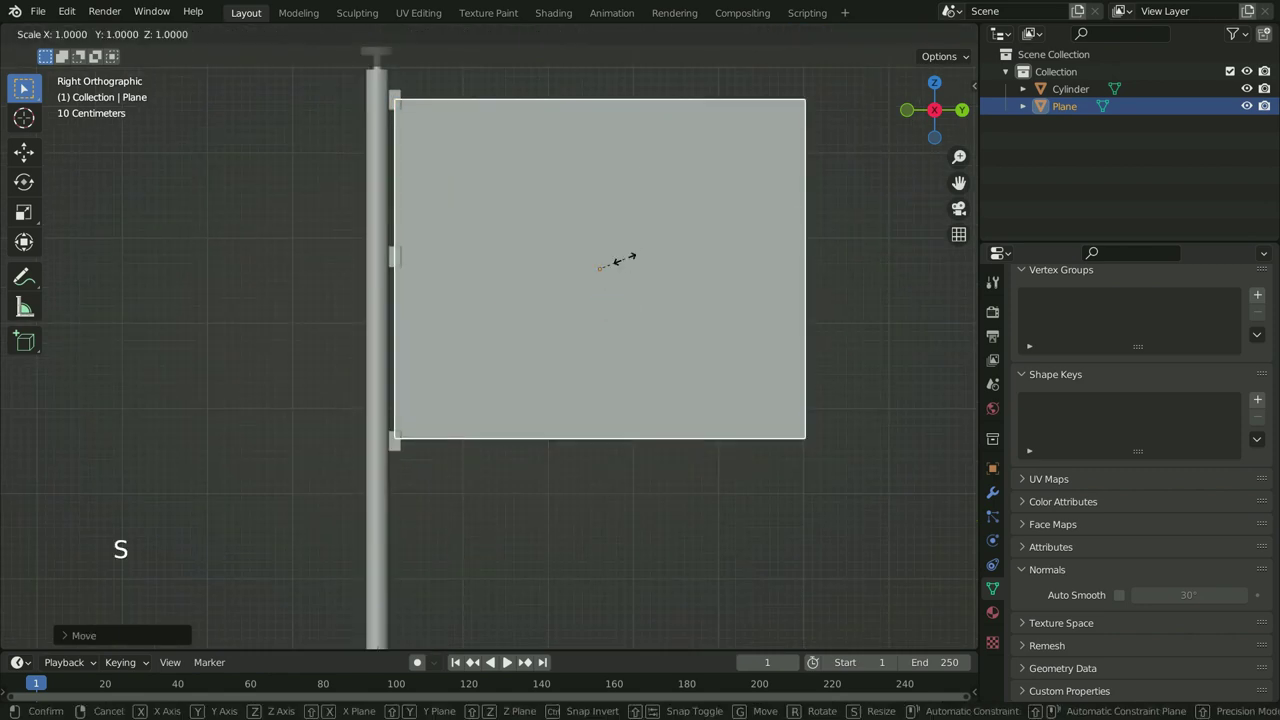
key("z")
left_click(612, 259)
key("g")
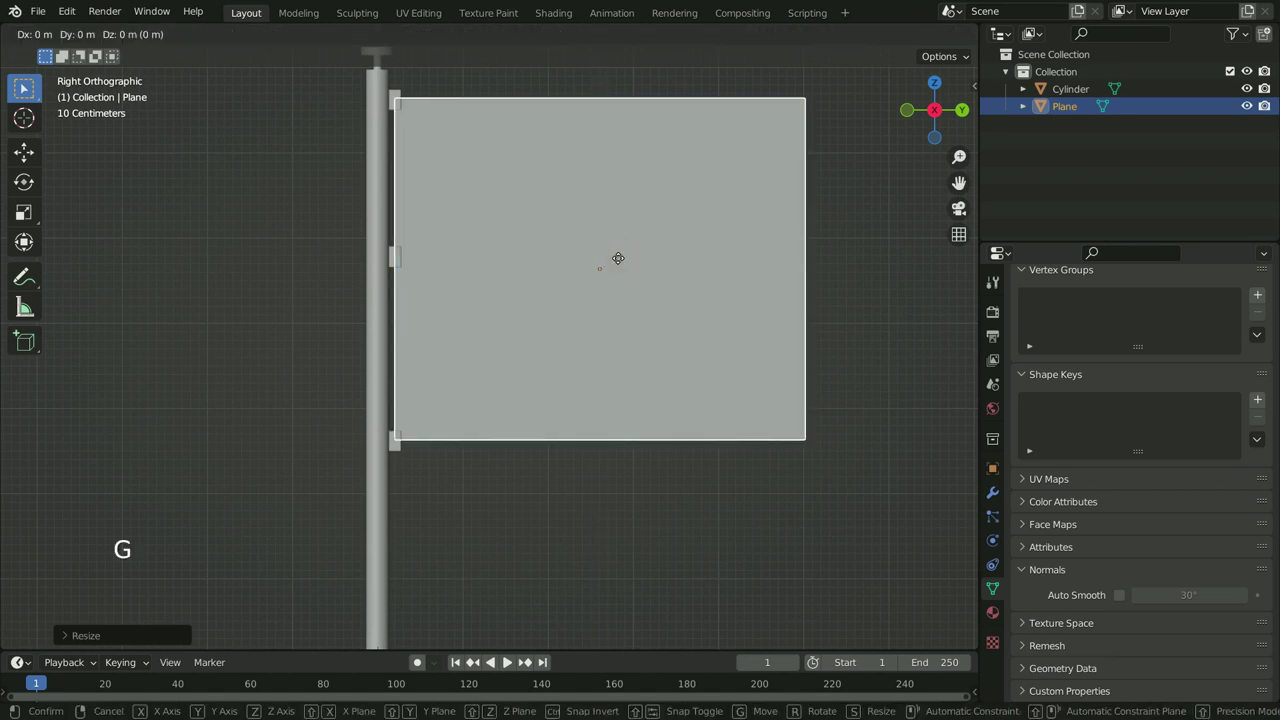
key("z")
left_click(614, 260)
scroll(443, 368, "down", 4)
scroll(524, 348, "up", 3)
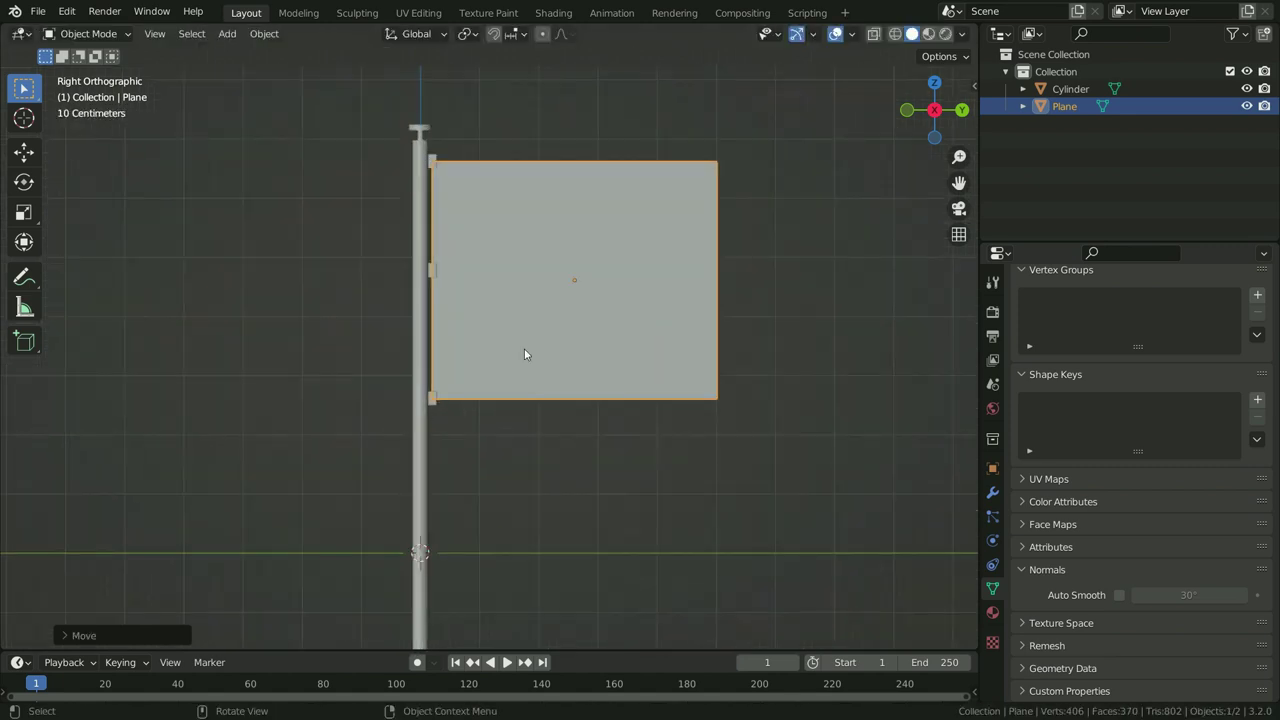
- Select the plane's edge farthest from the pole and move it outward along Y by about 0.95 m
key("Tab")
scroll(567, 313, "down", 2)
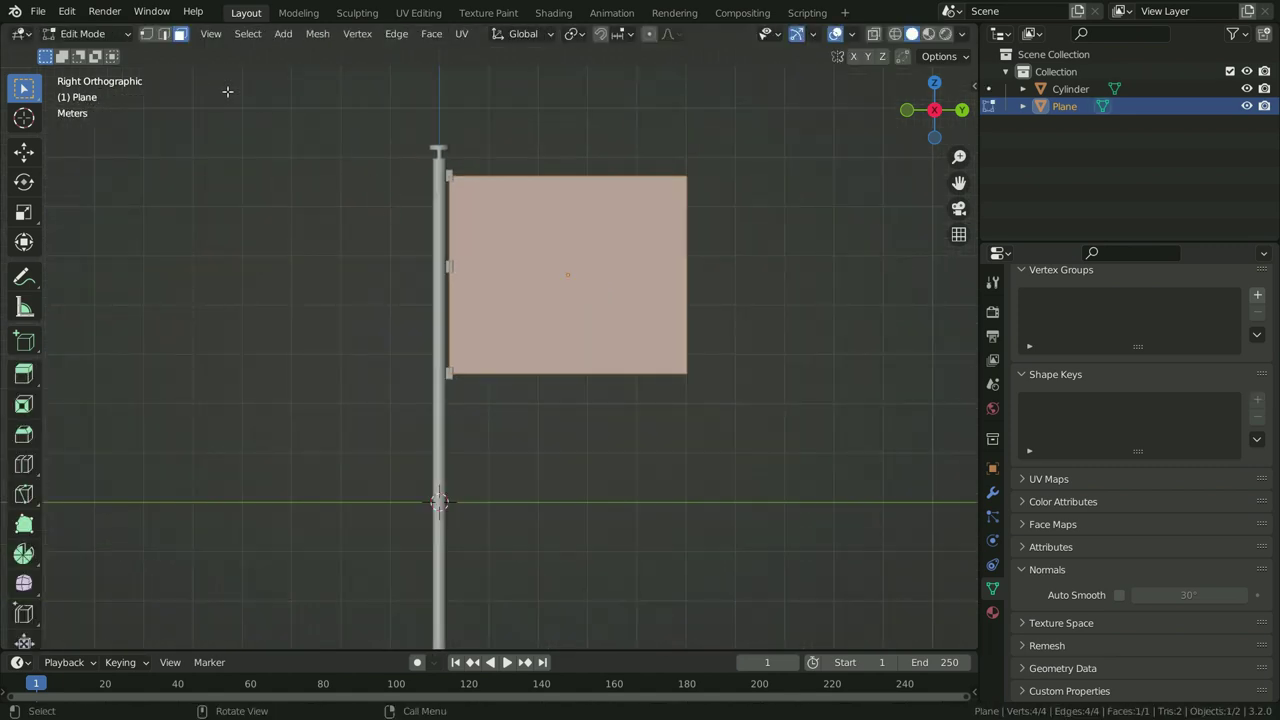
scroll(624, 228, "up", 2)
key("alt+a")
left_click_drag(657, 106, 730, 482)
scroll(526, 239, "down", 1)
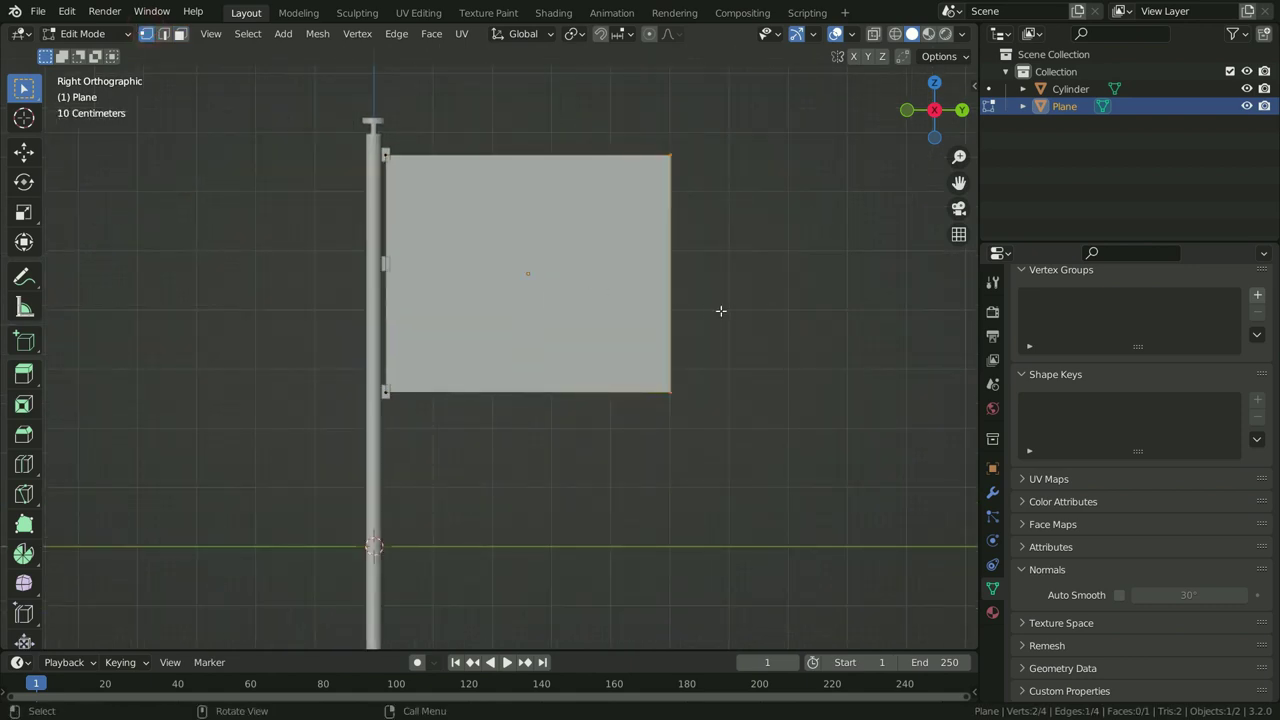
key("g")
key("y")
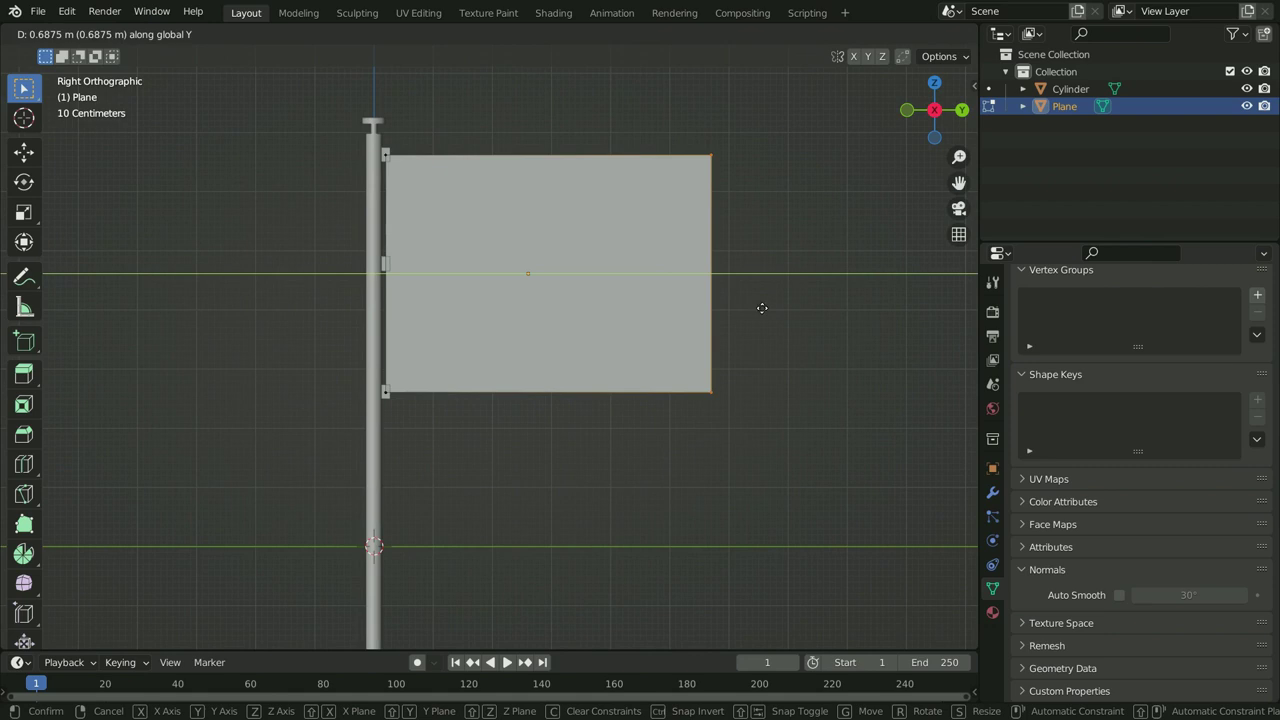
left_click(776, 307)
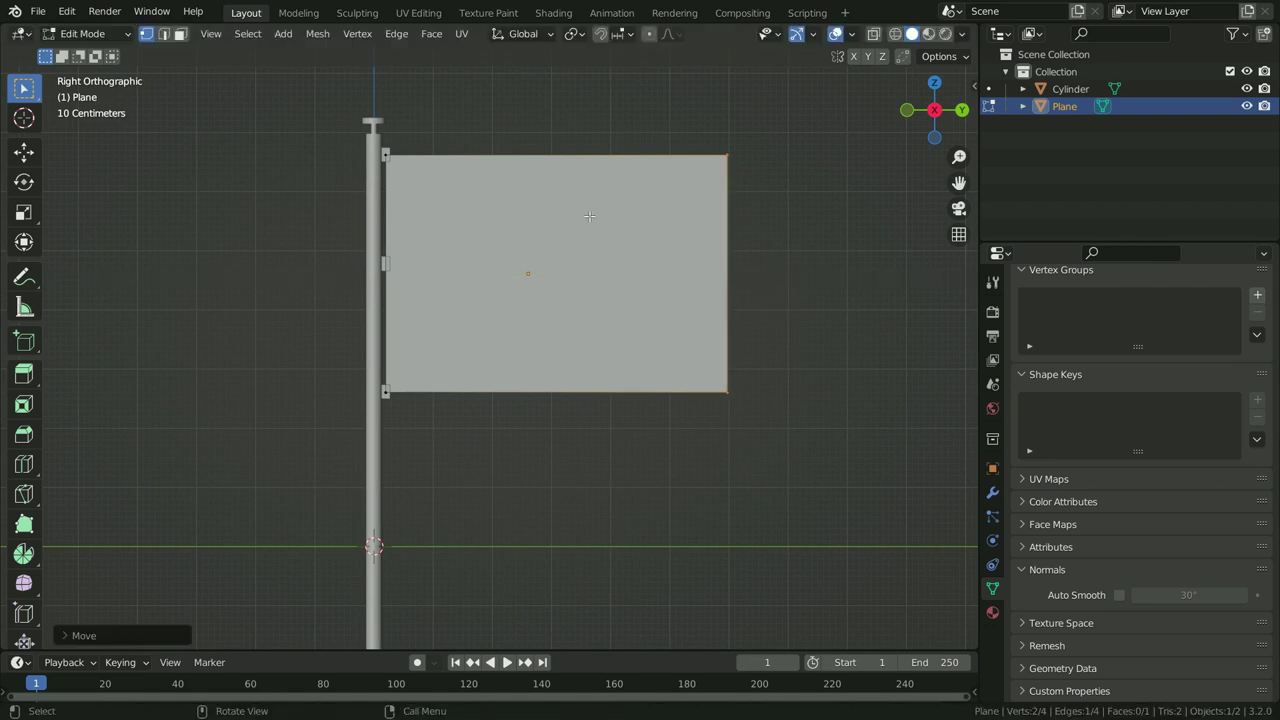
- Add 32 evenly spaced vertical loop cuts across the flag plane without sliding them
scroll(589, 216, "down", 3)
scroll(596, 229, "up", 2)
scroll(595, 216, "up", 1)
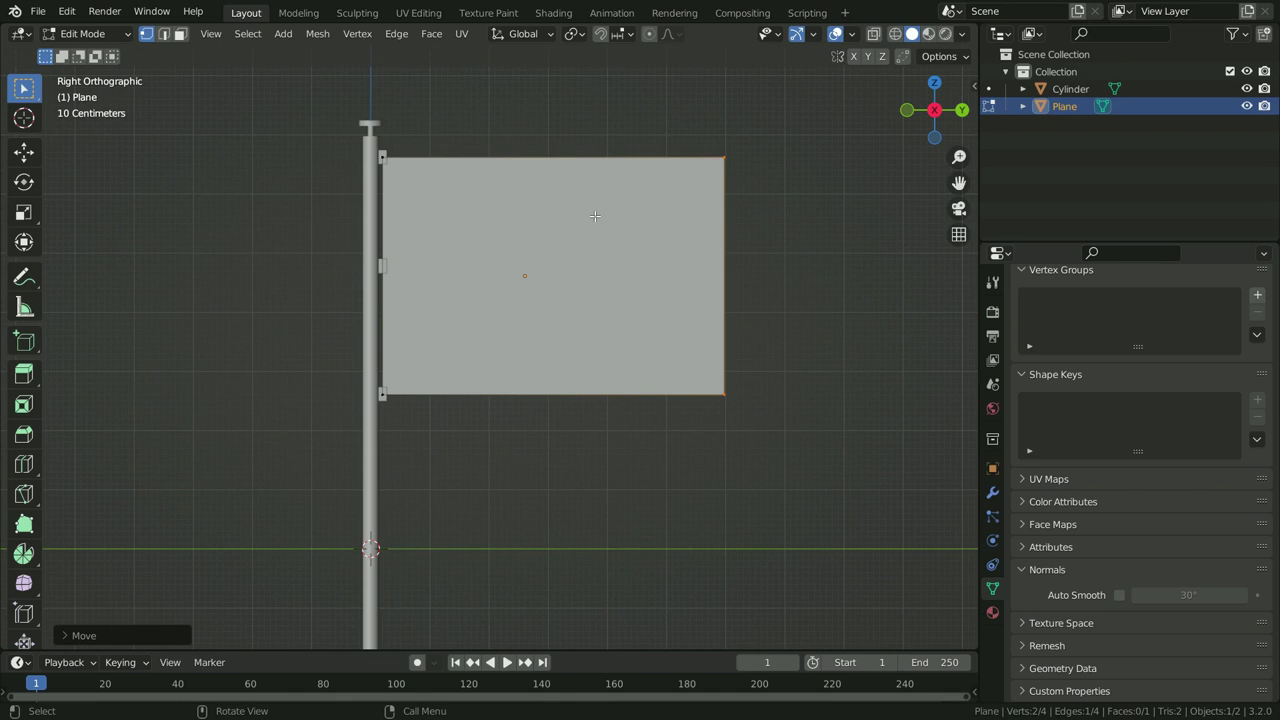
key("ctrl+r")
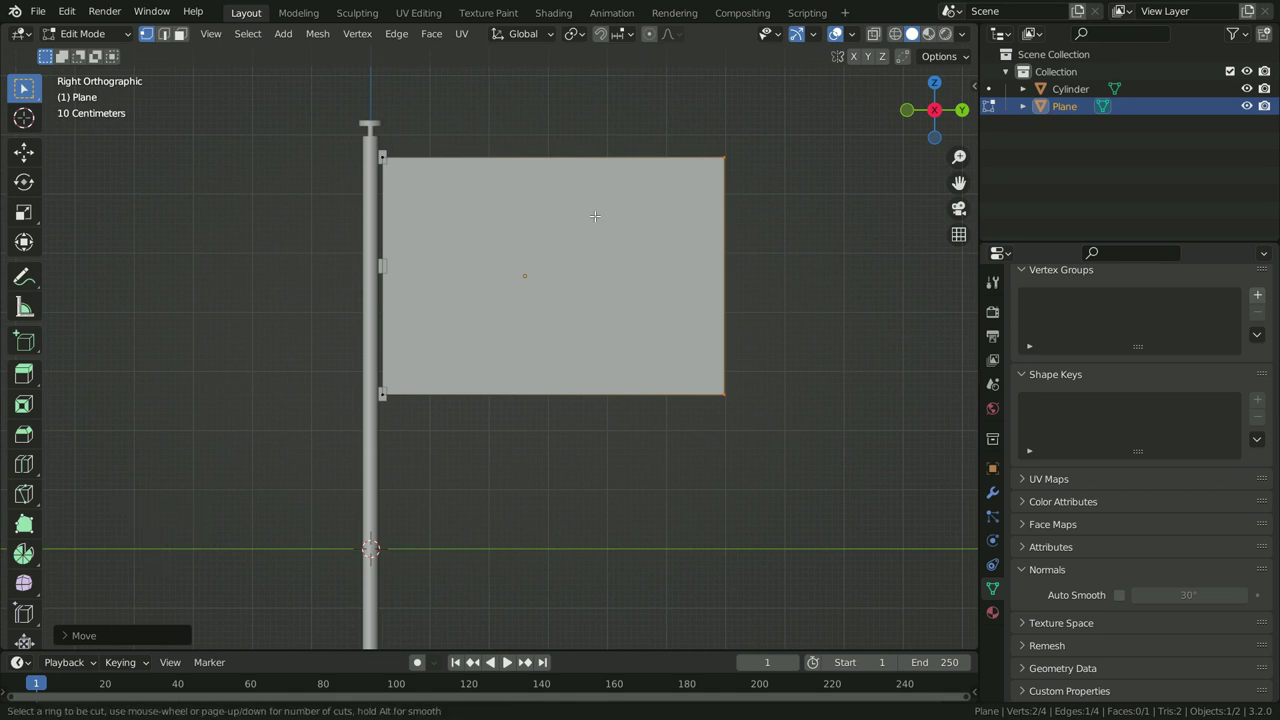
scroll(564, 153, "up", 20)
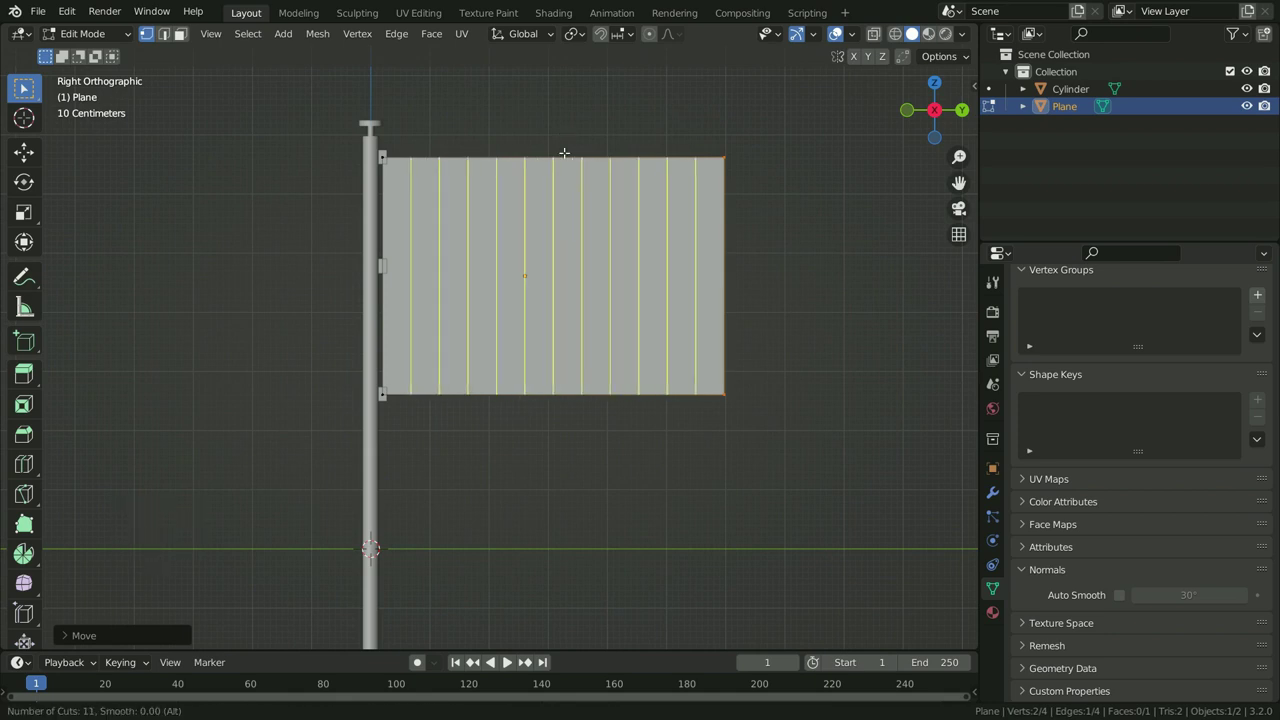
scroll(564, 153, "up", 10)
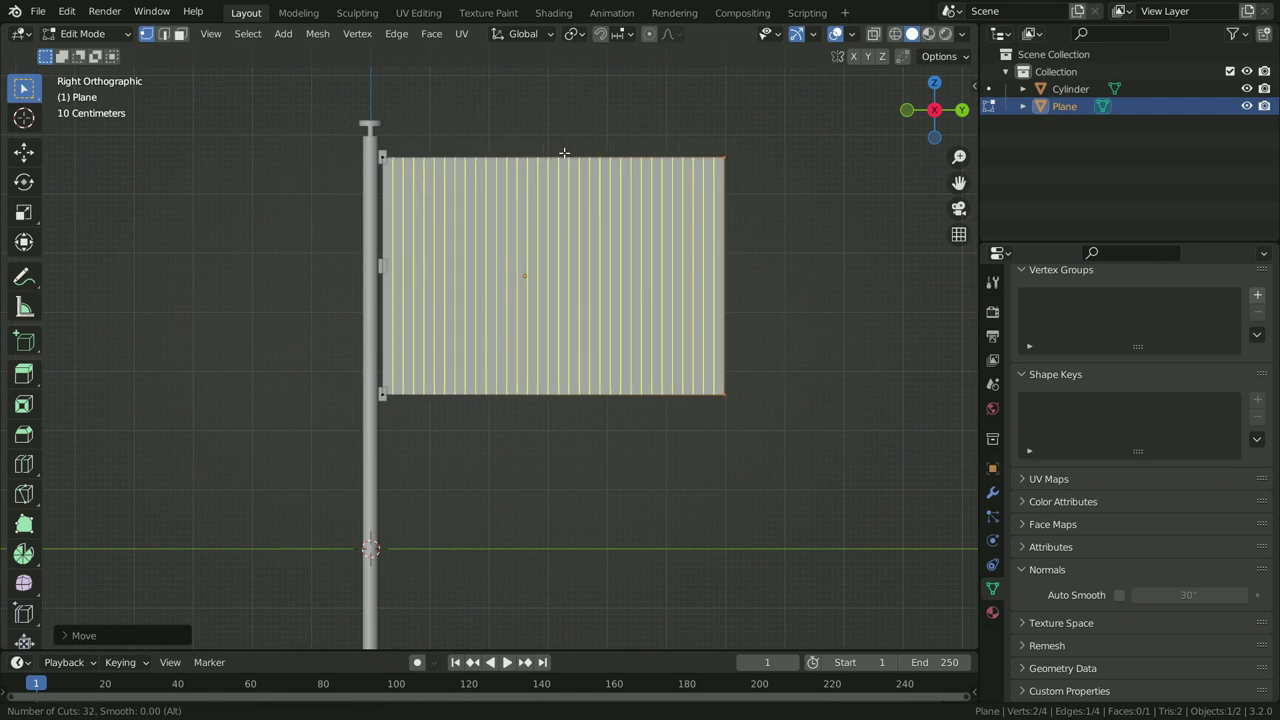
left_click(564, 153)
right_click(564, 148)
- Add 22 evenly spaced horizontal loop cuts across the flag plane without sliding them
scroll(565, 134, "up", 2)
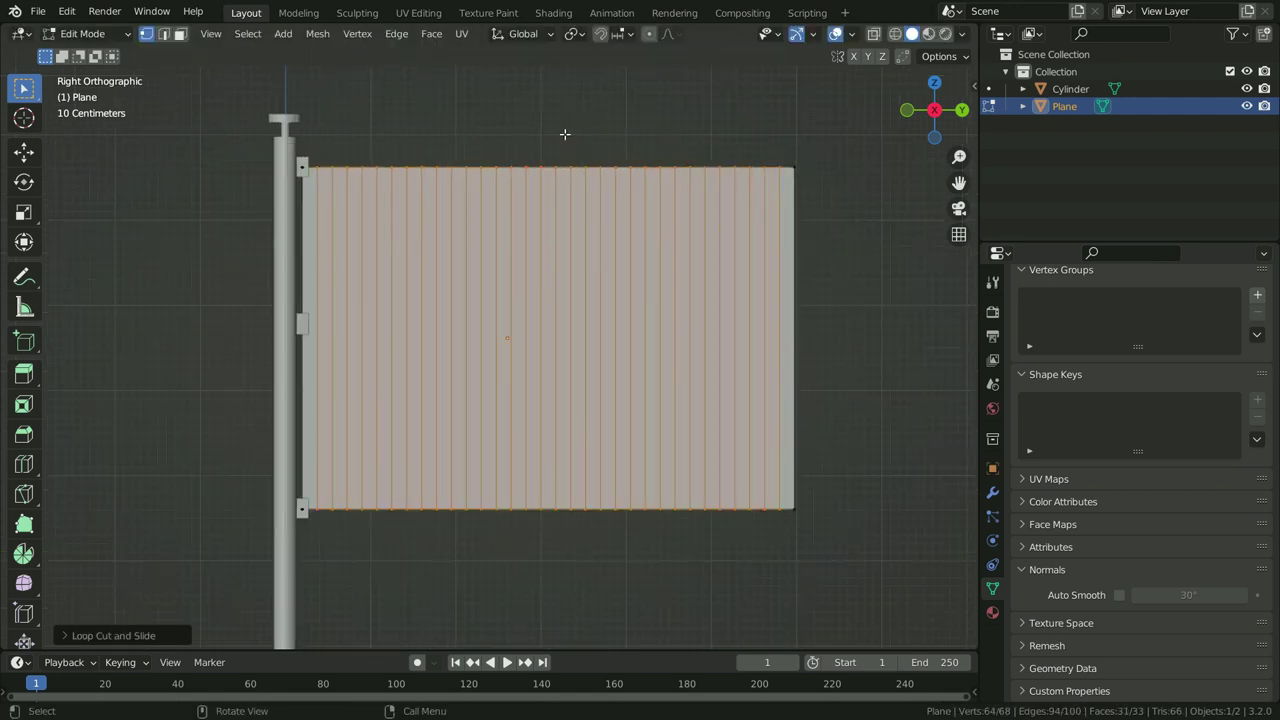
key("ctrl+r")
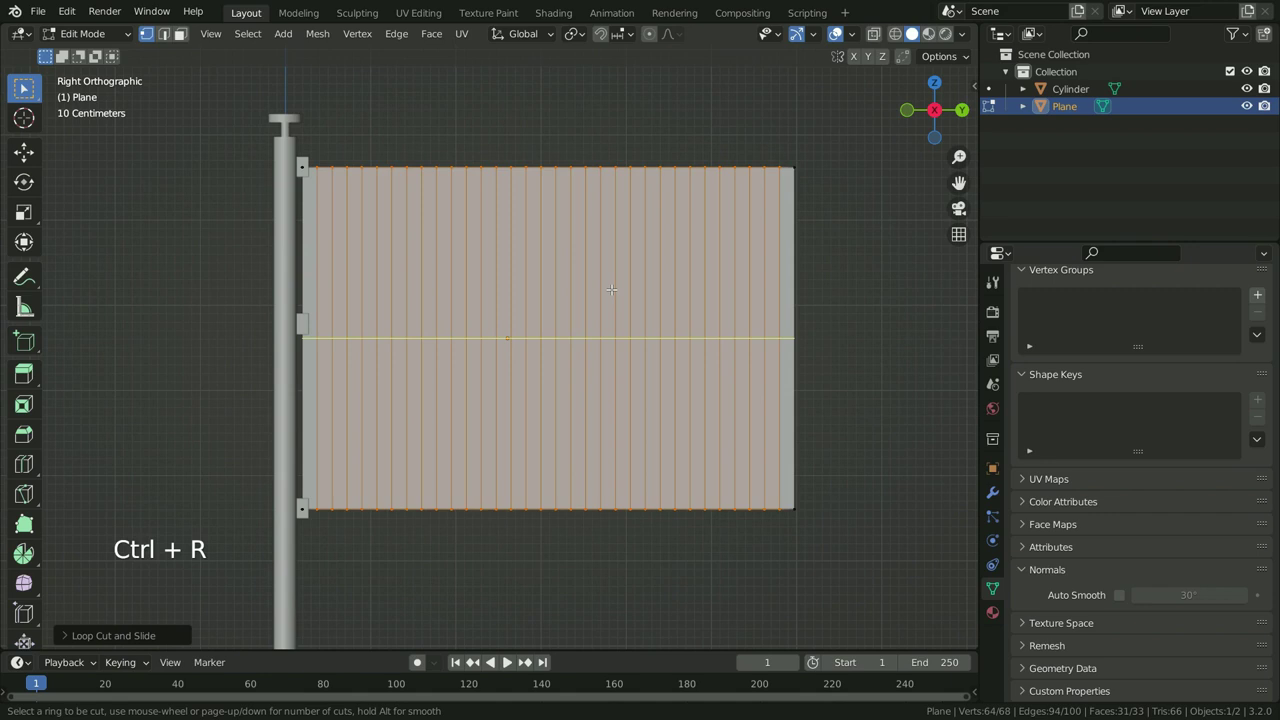
scroll(611, 289, "up", 18)
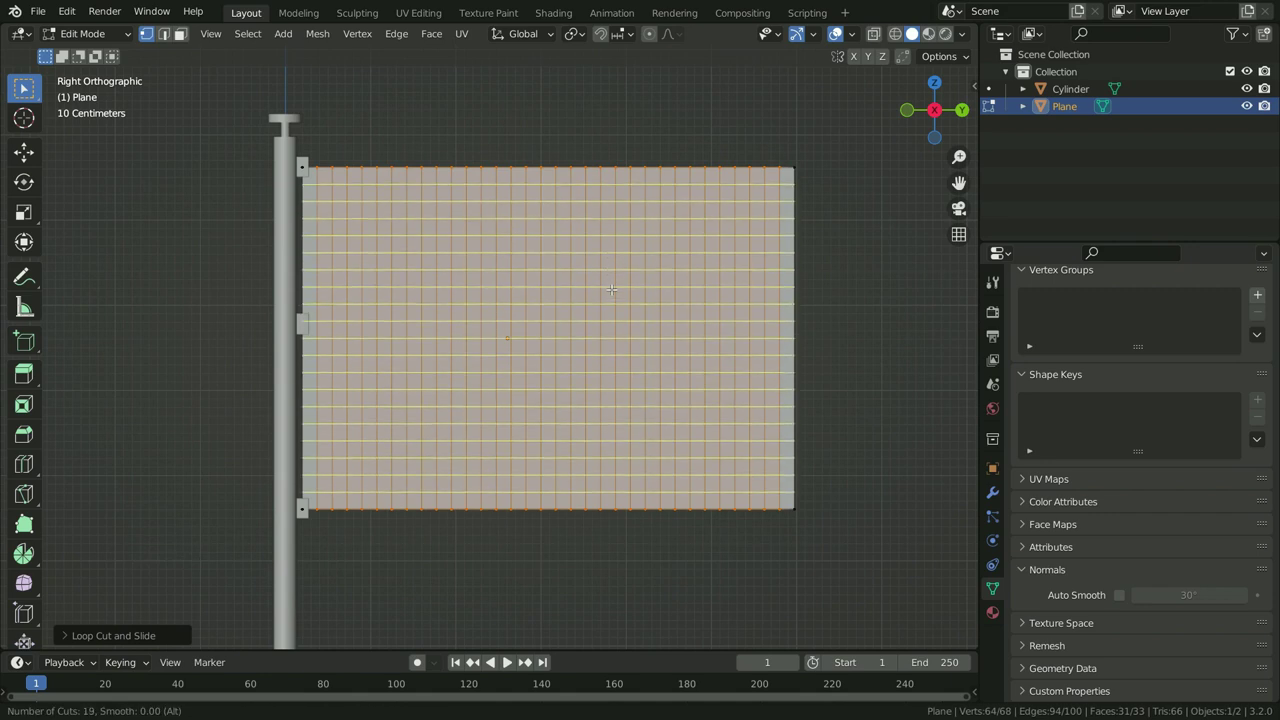
scroll(611, 289, "up", 3)
left_click(611, 289)
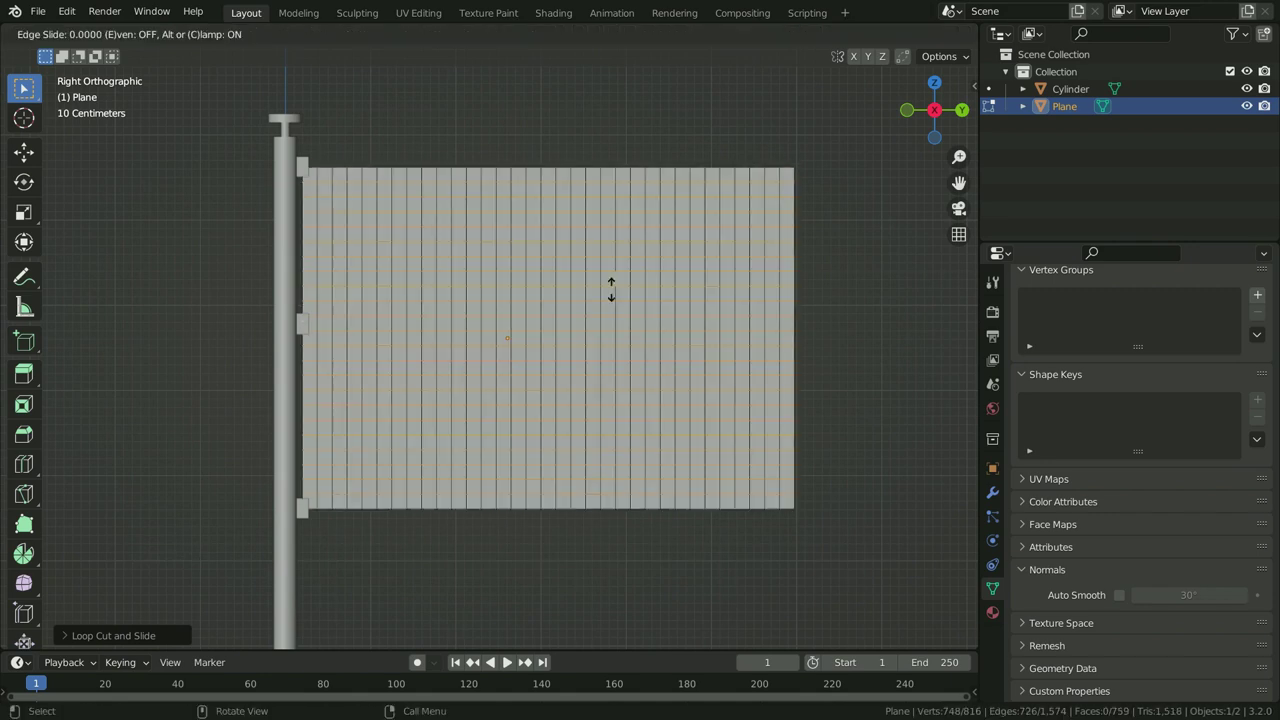
right_click(611, 289)
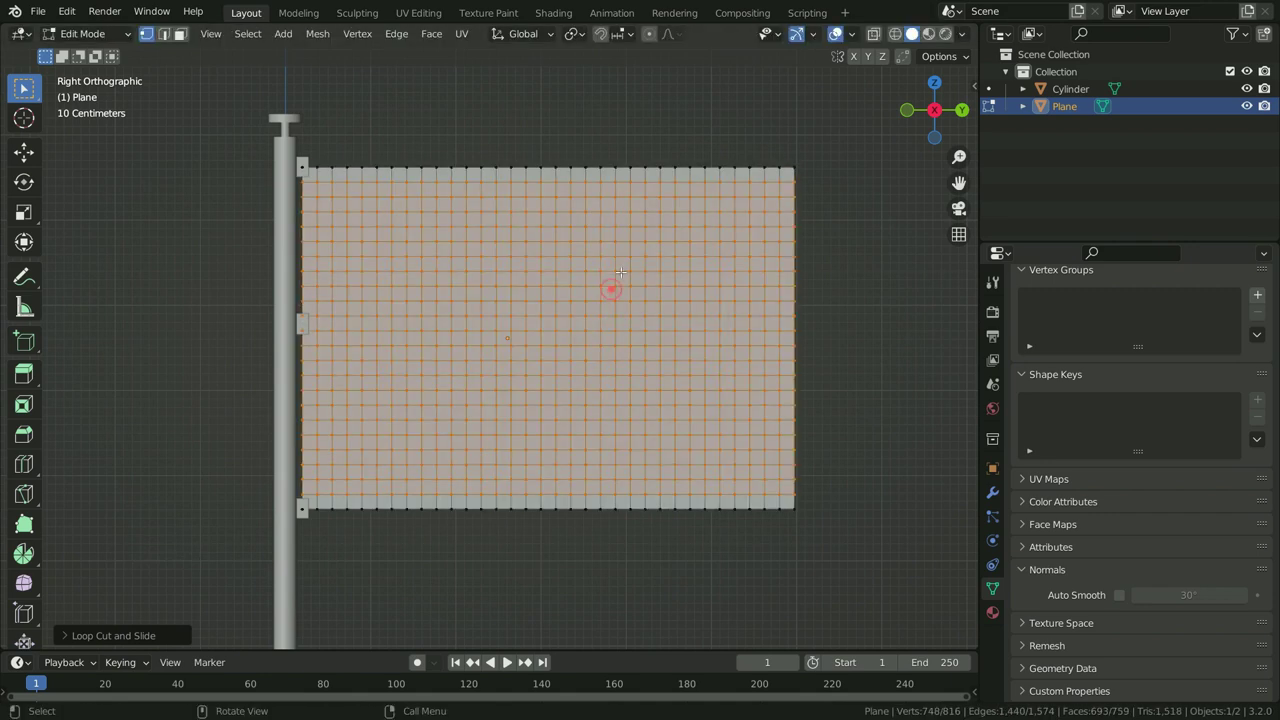
- With X-ray on, select the flag's two vertex columns nearest the pole and assign them to a new vertex group named Pins
left_click(664, 91)
key("alt+z")
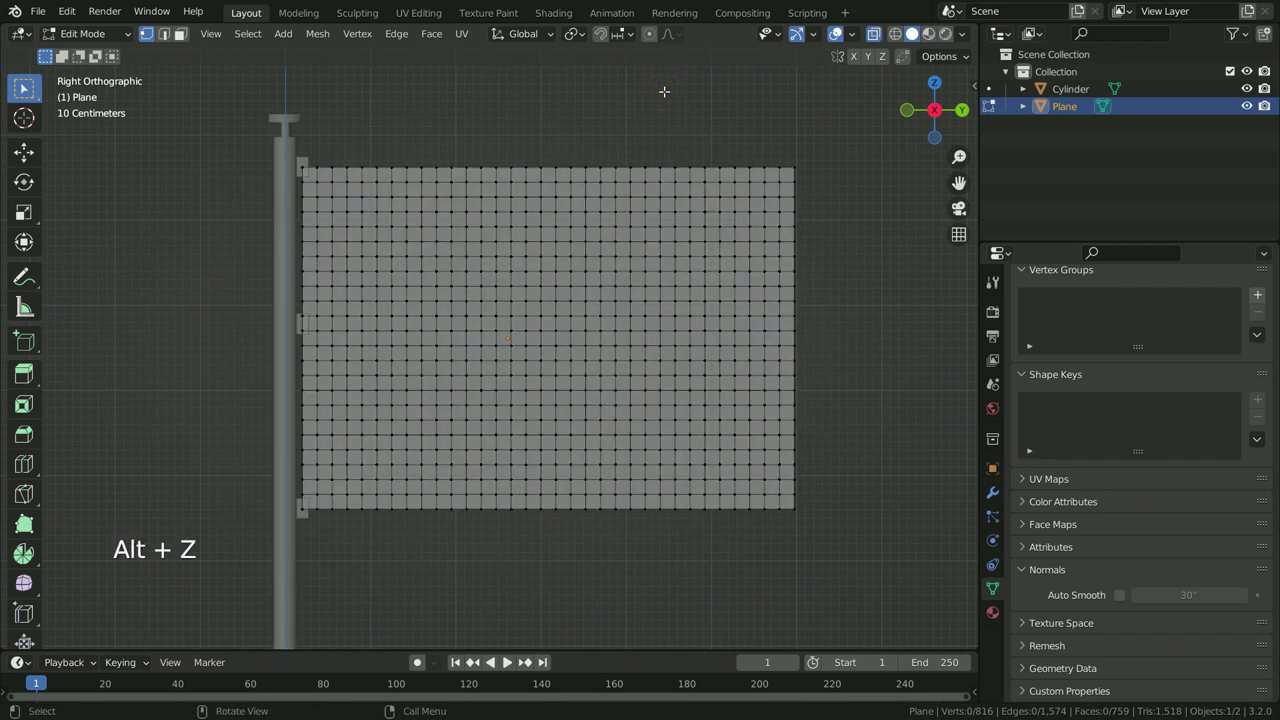
left_click_drag(276, 148, 324, 530)
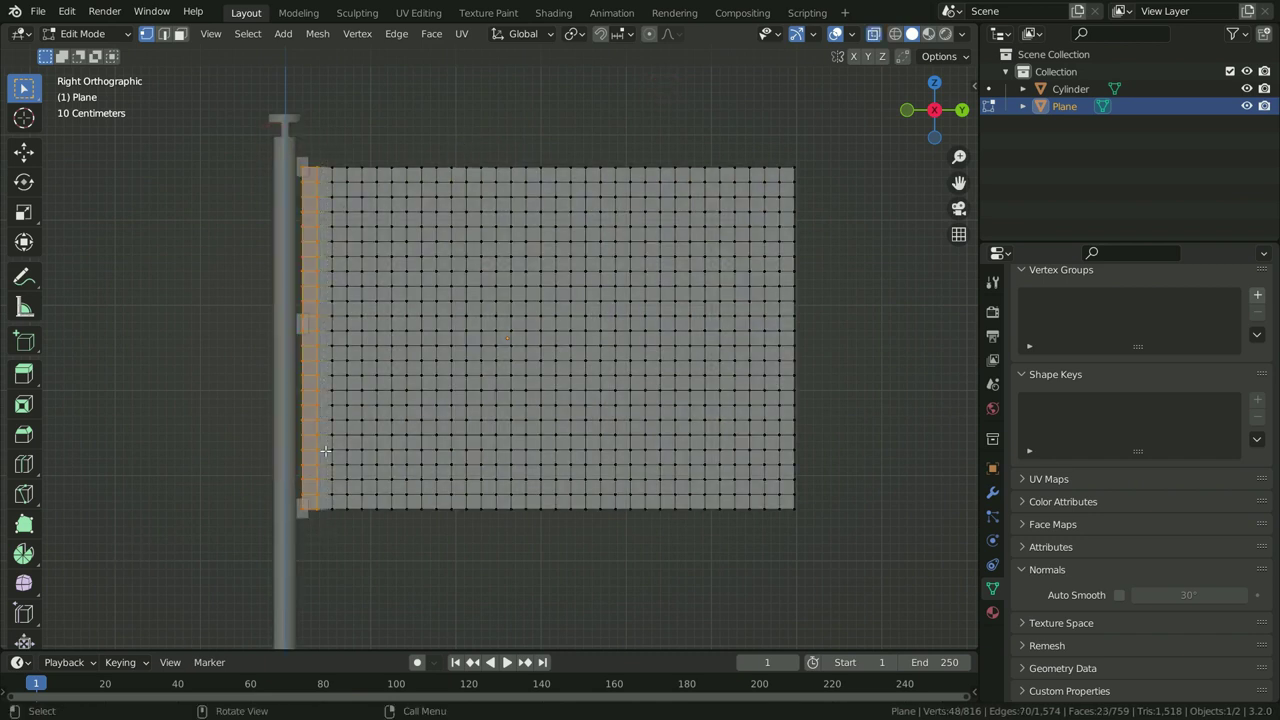
left_click(998, 588)
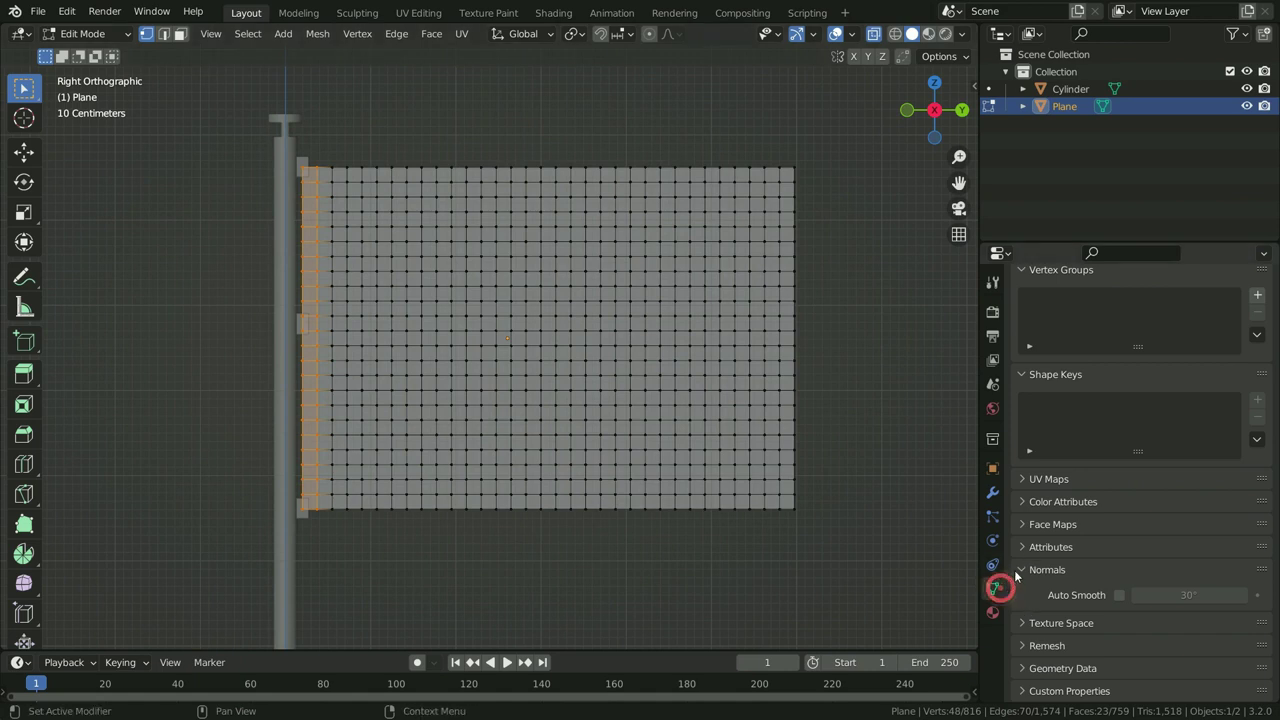
scroll(1110, 550, "up", 2)
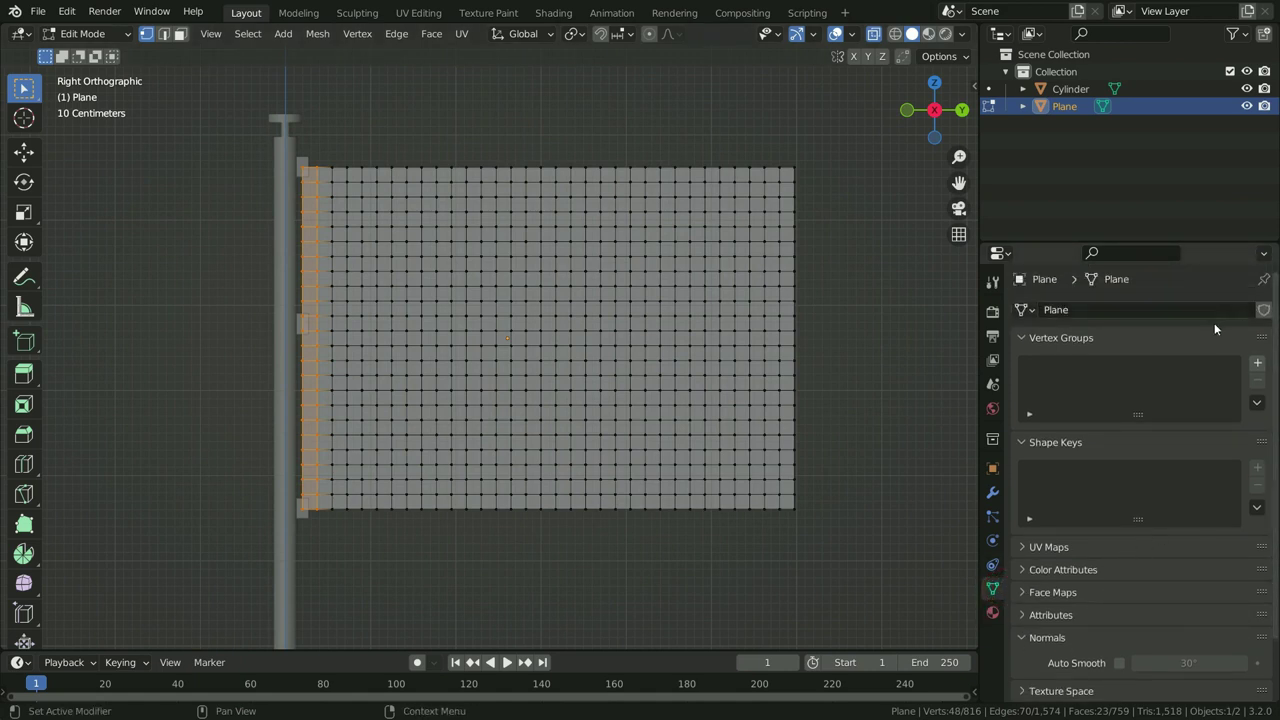
left_click(1257, 362)
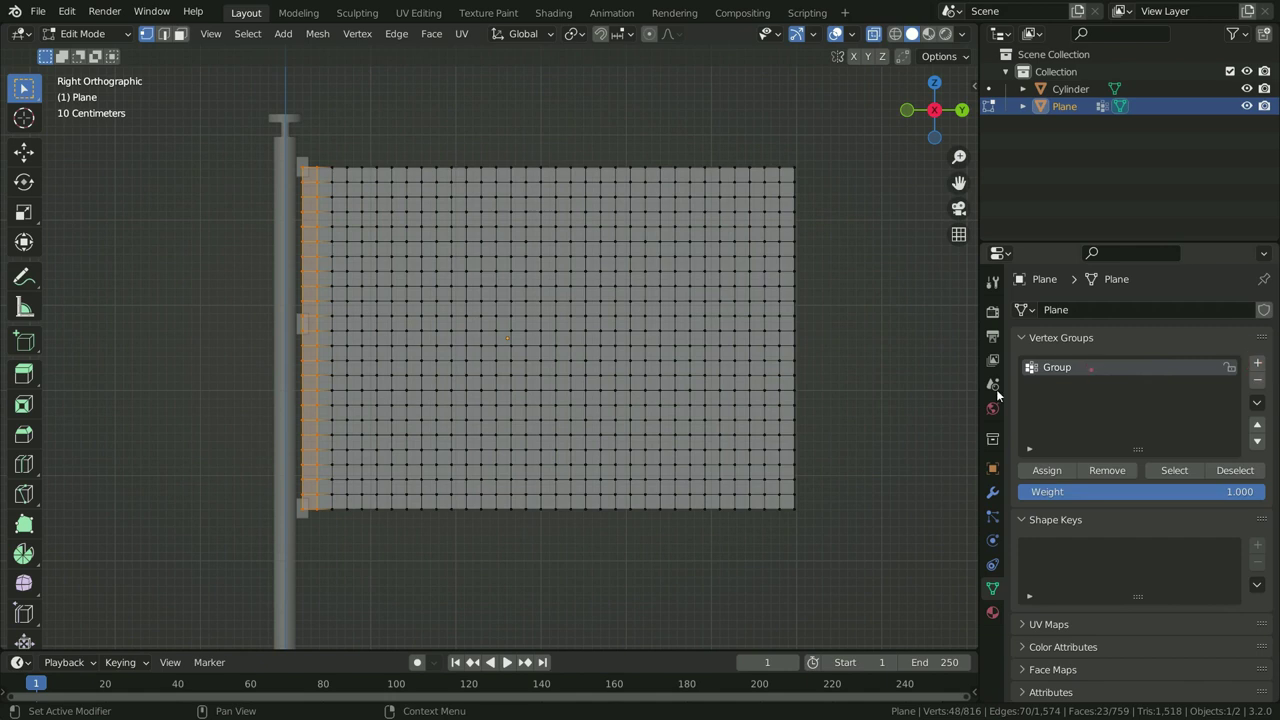
left_click(1091, 369)
type("Pins")
key("Return")
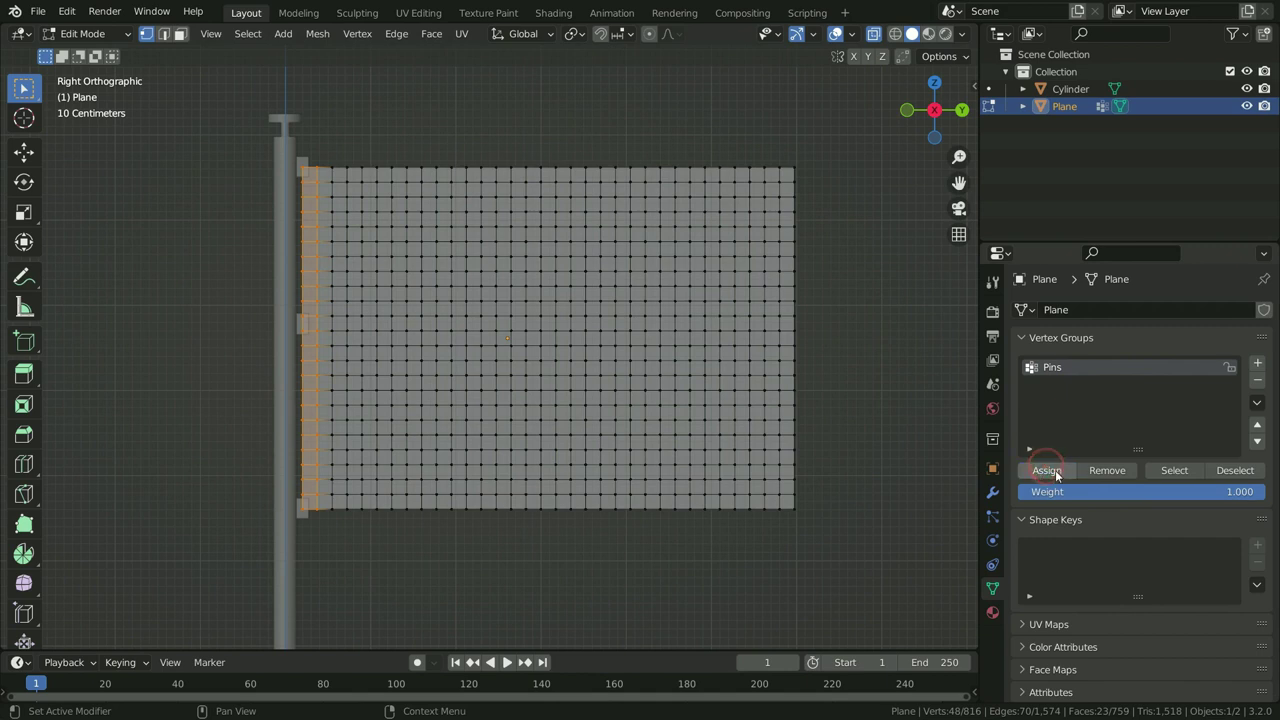
- Select the third vertex column from the pole and assign it to the Pins group with a weight of 0.5
left_click(322, 120)
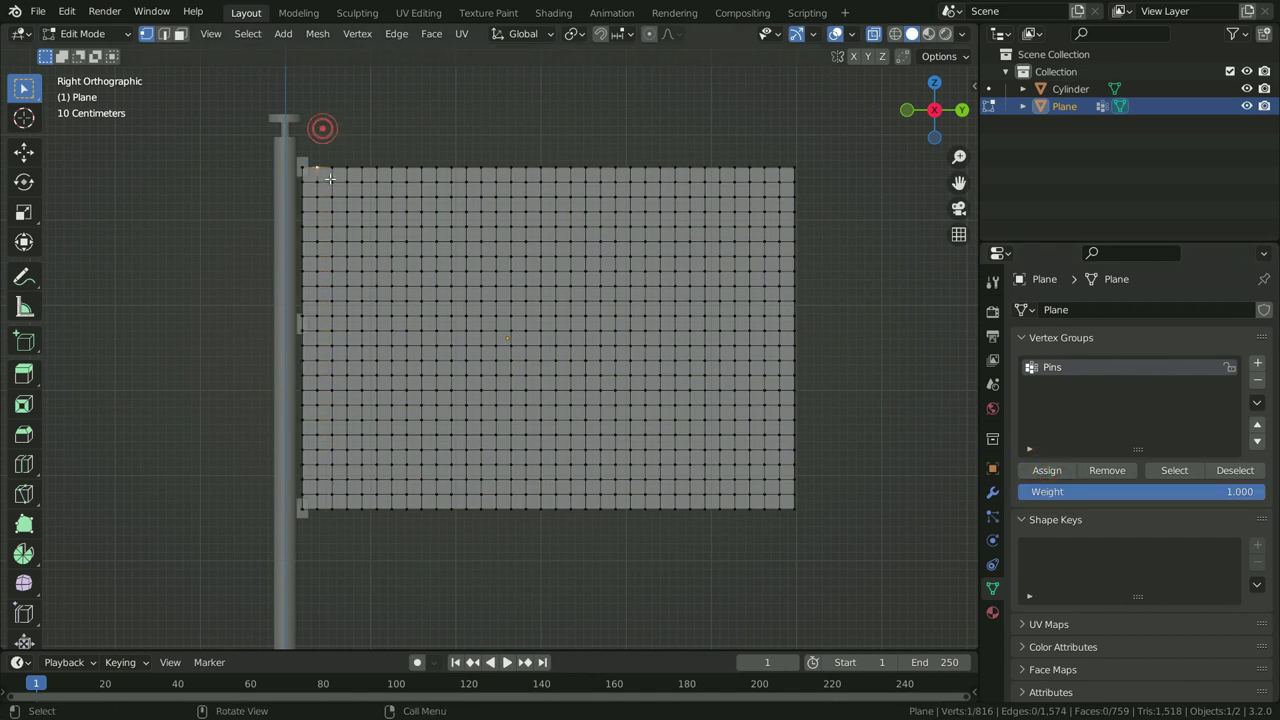
left_click(332, 180)
left_click(332, 180, "alt")
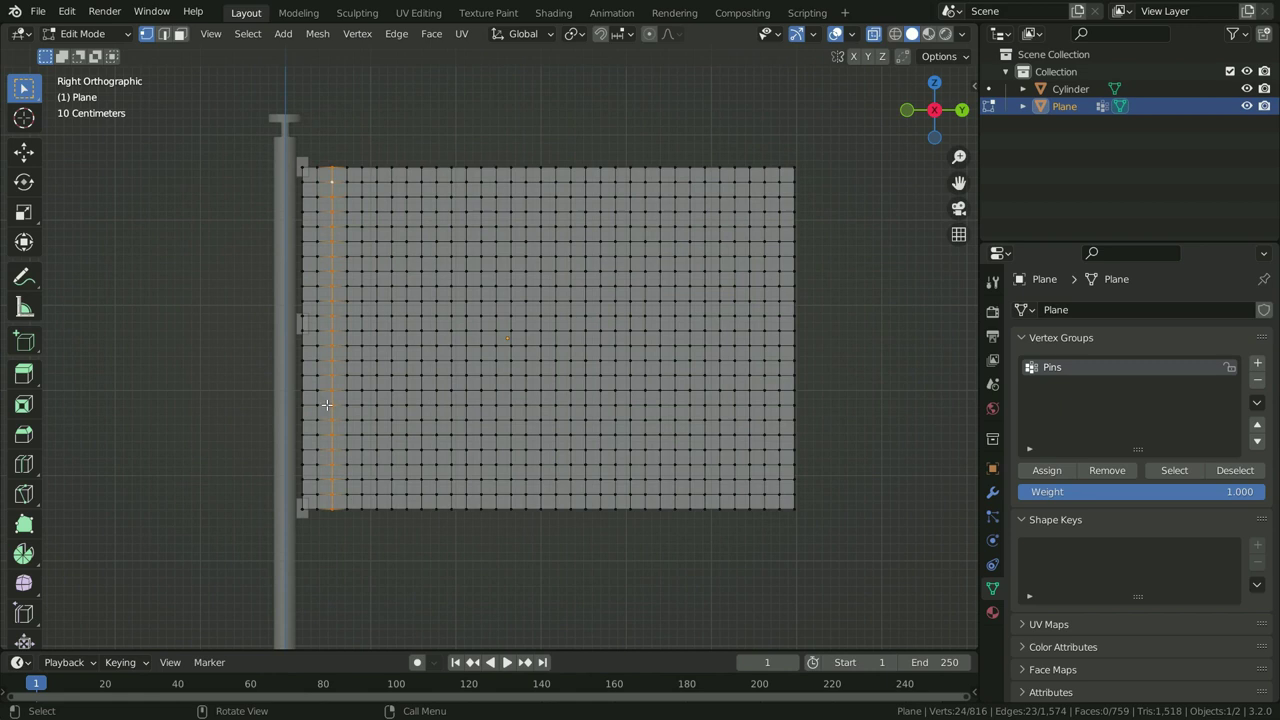
left_click(1220, 497)
type("0.5")
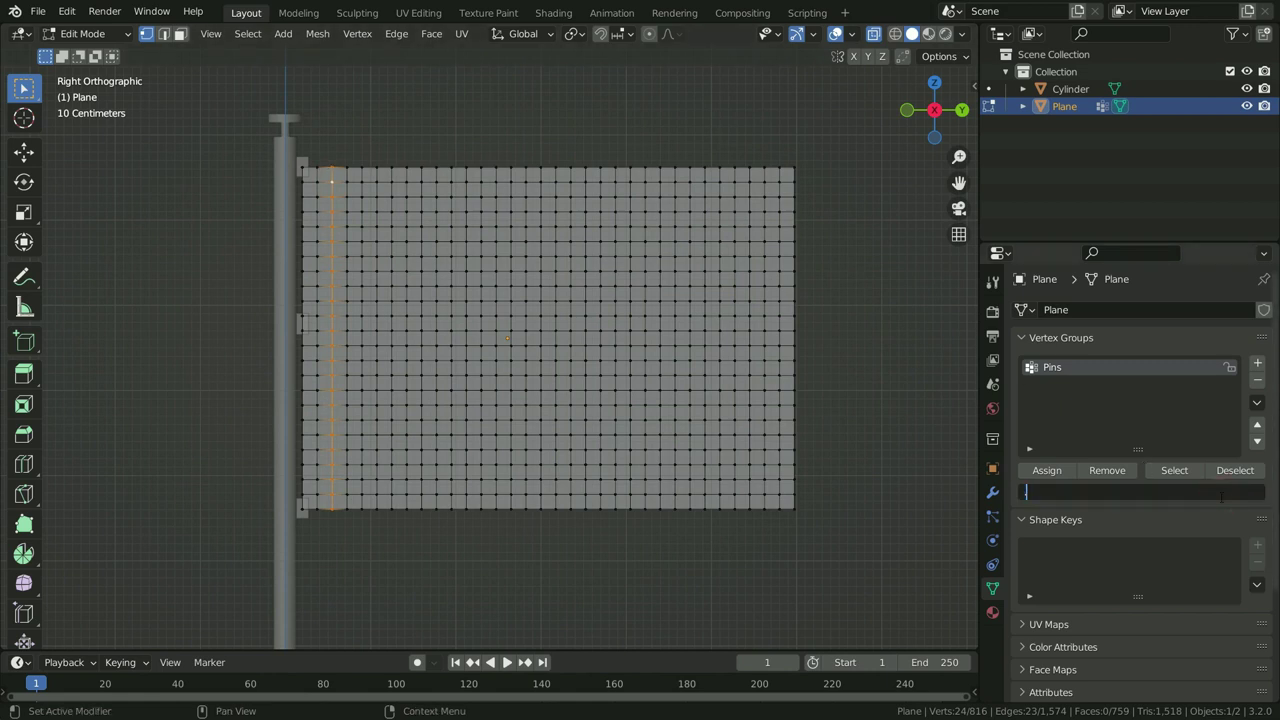
key("Return")
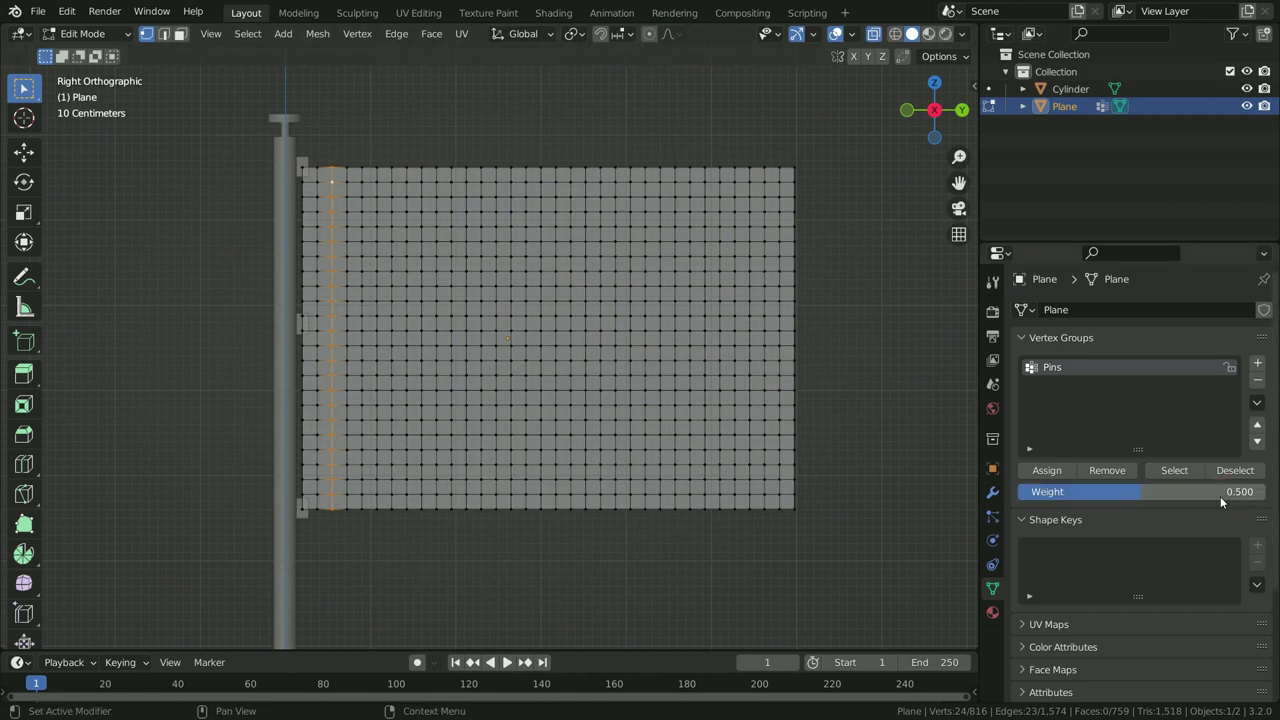
left_click(1047, 470)
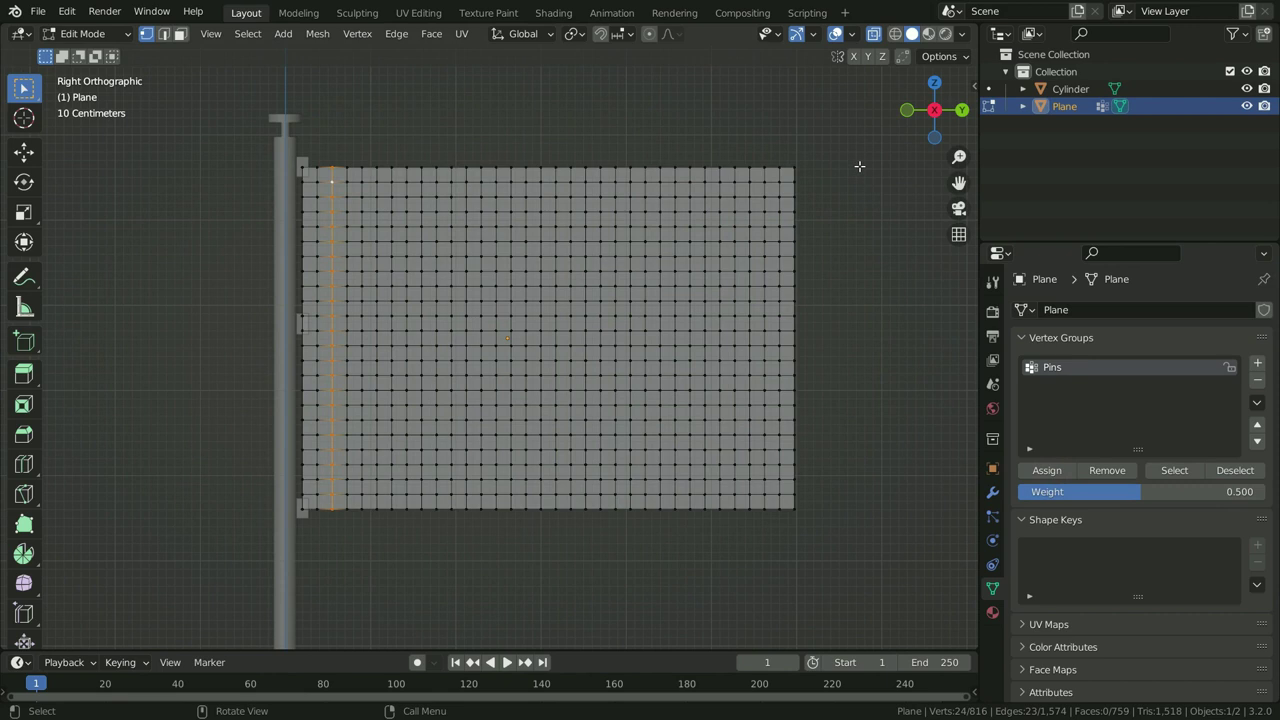
- Check the Pins weights on the flag in Weight Paint mode, and return to Object Mode with X-ray off
left_click(108, 36)
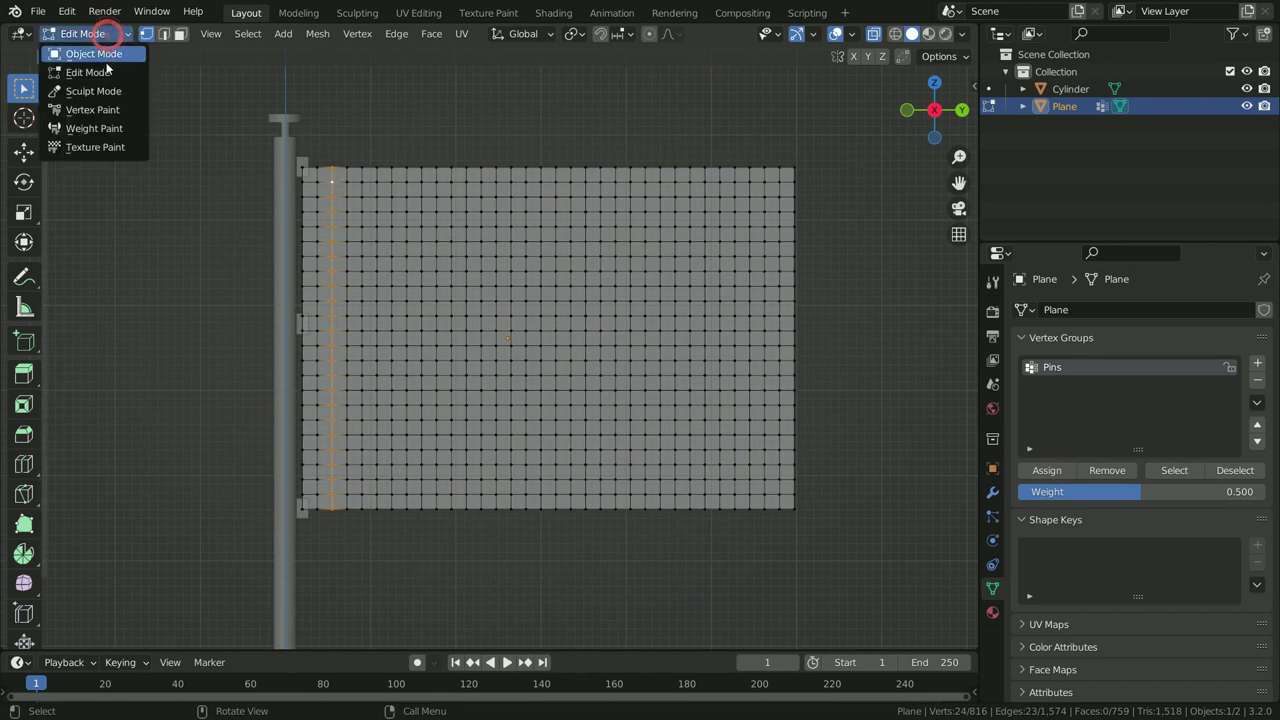
left_click(95, 130)
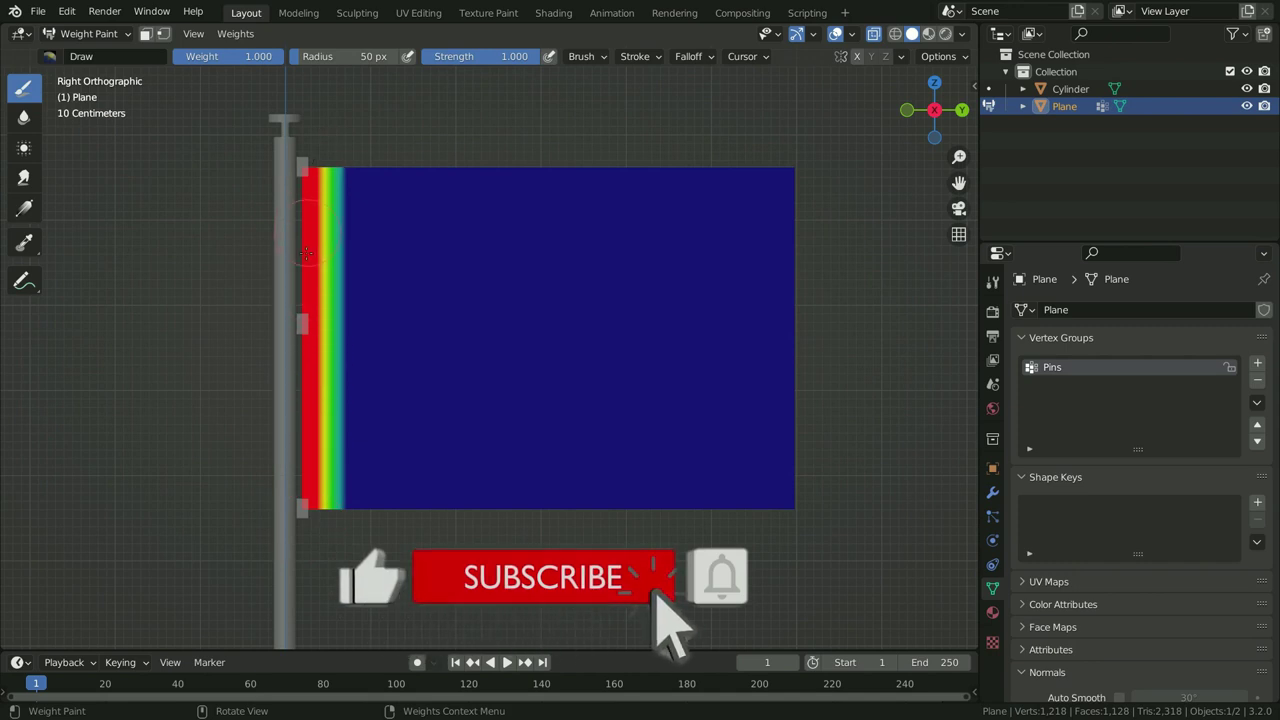
left_click(92, 36)
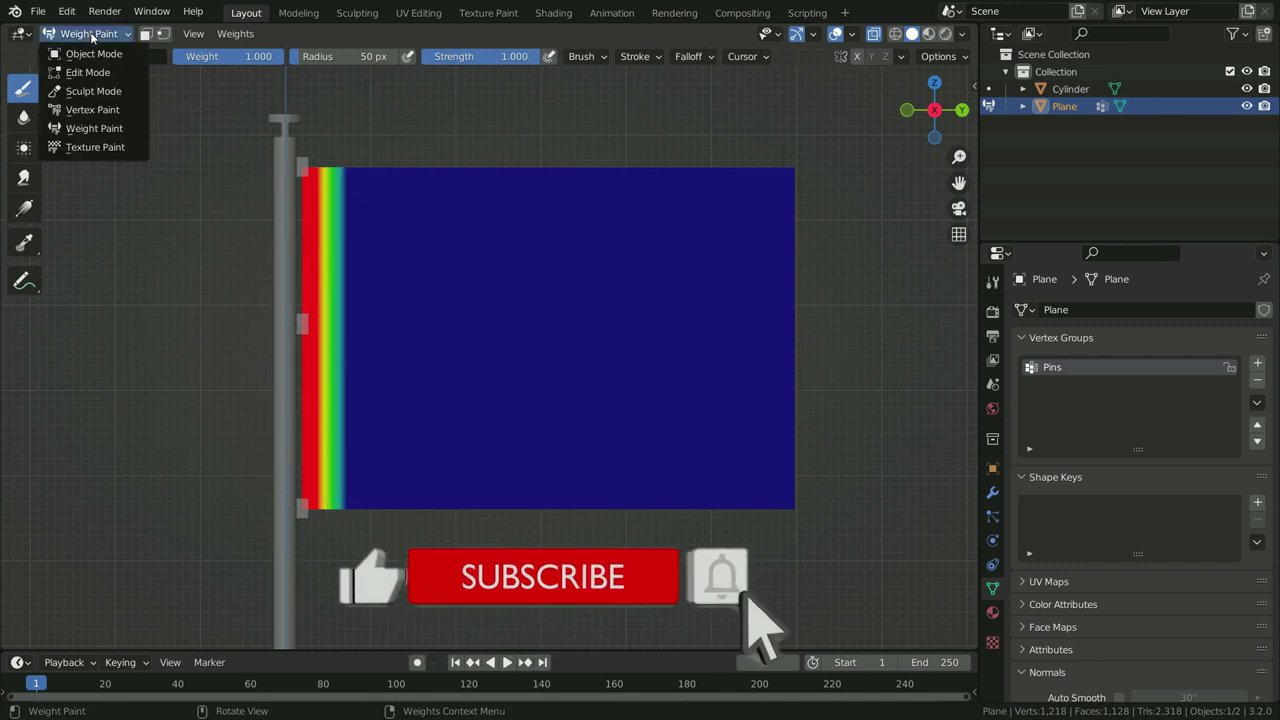
left_click(94, 54)
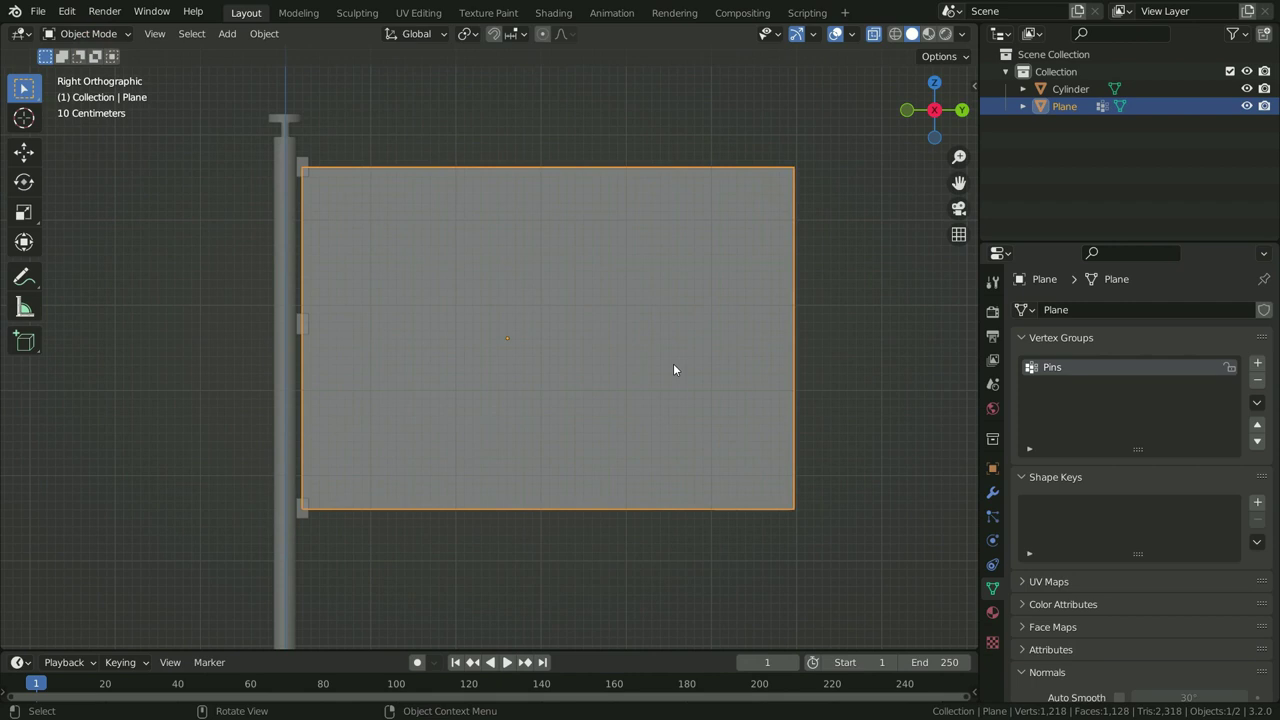
key("alt+z")
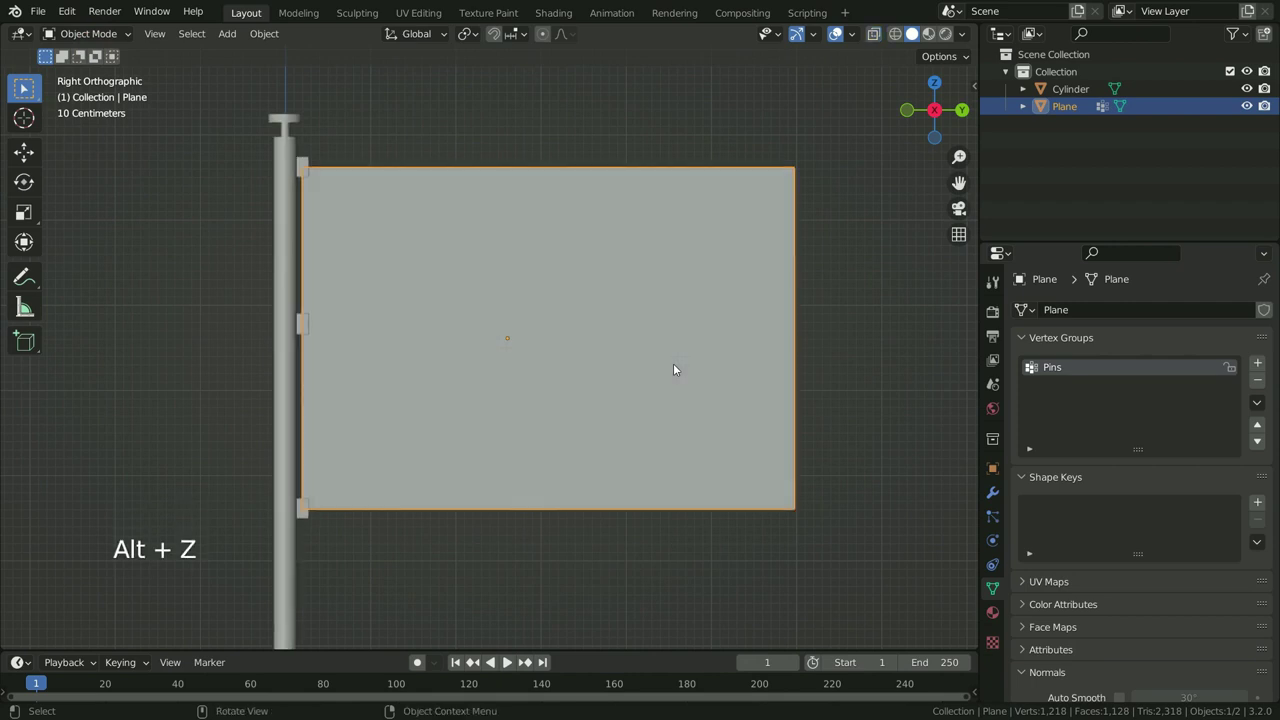
- Add Cloth physics to the flag plane and set its quality steps to 15
left_click(993, 541)
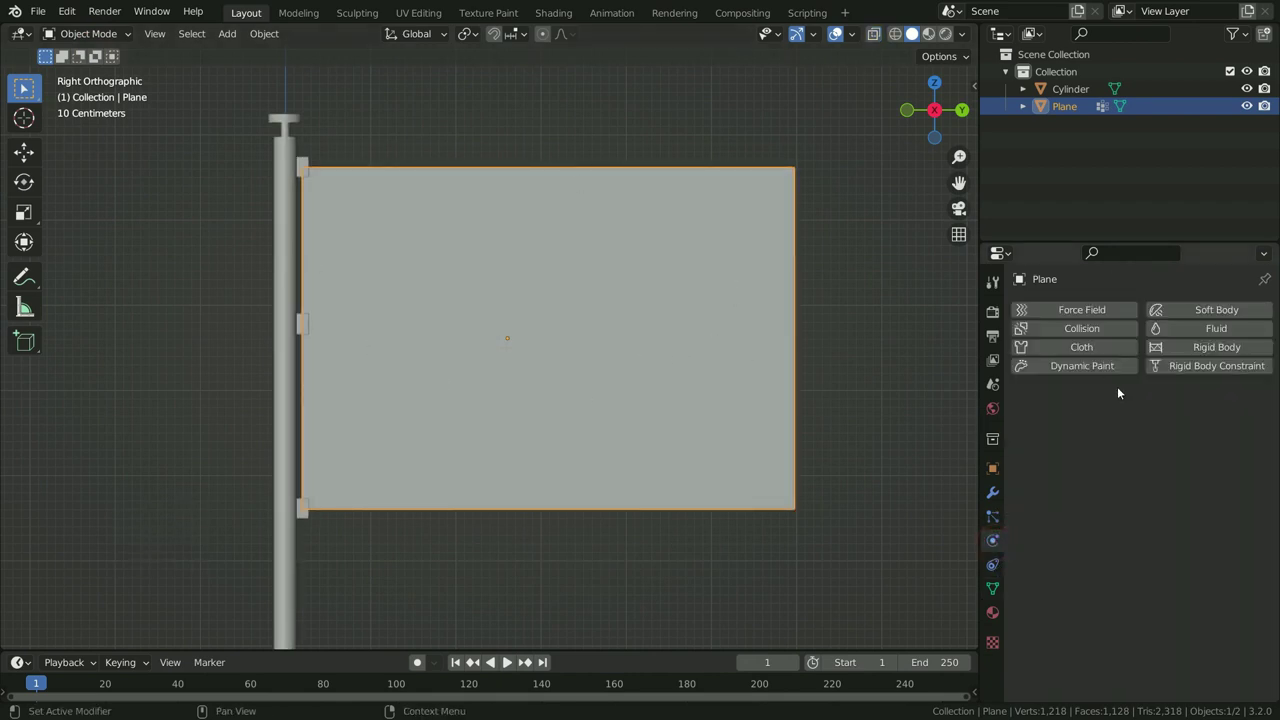
left_click(1081, 347)
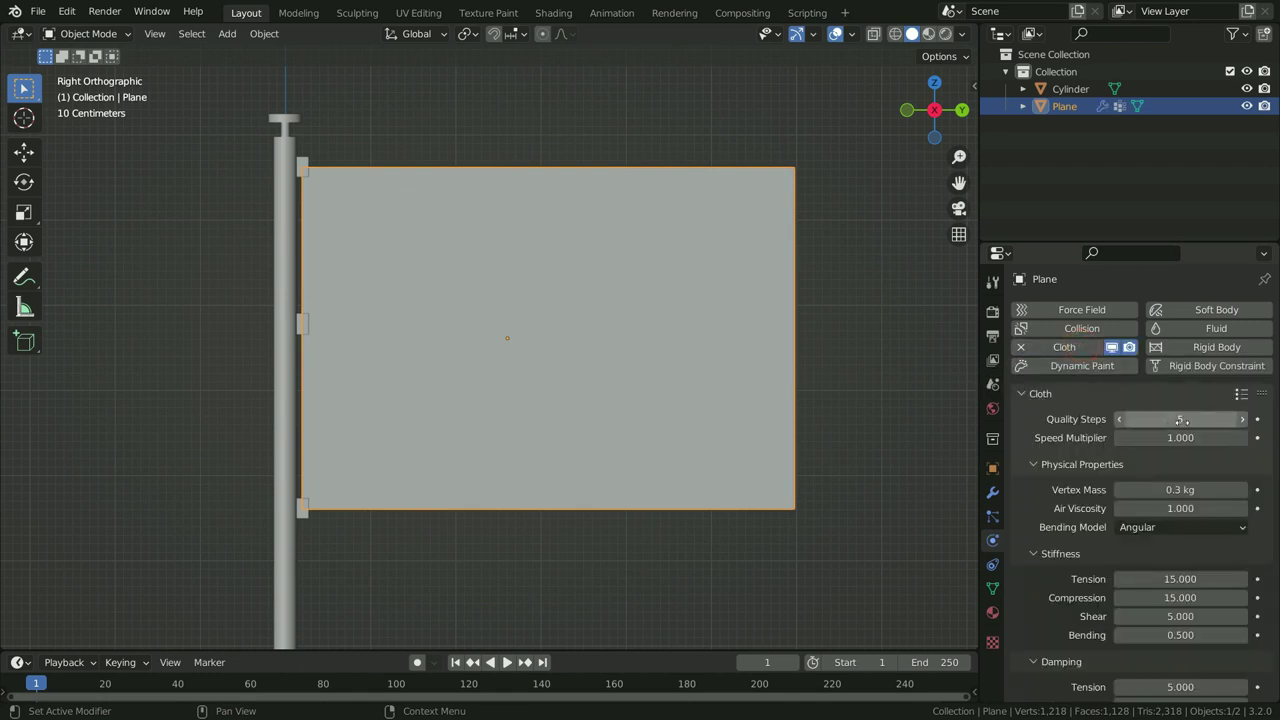
type("15")
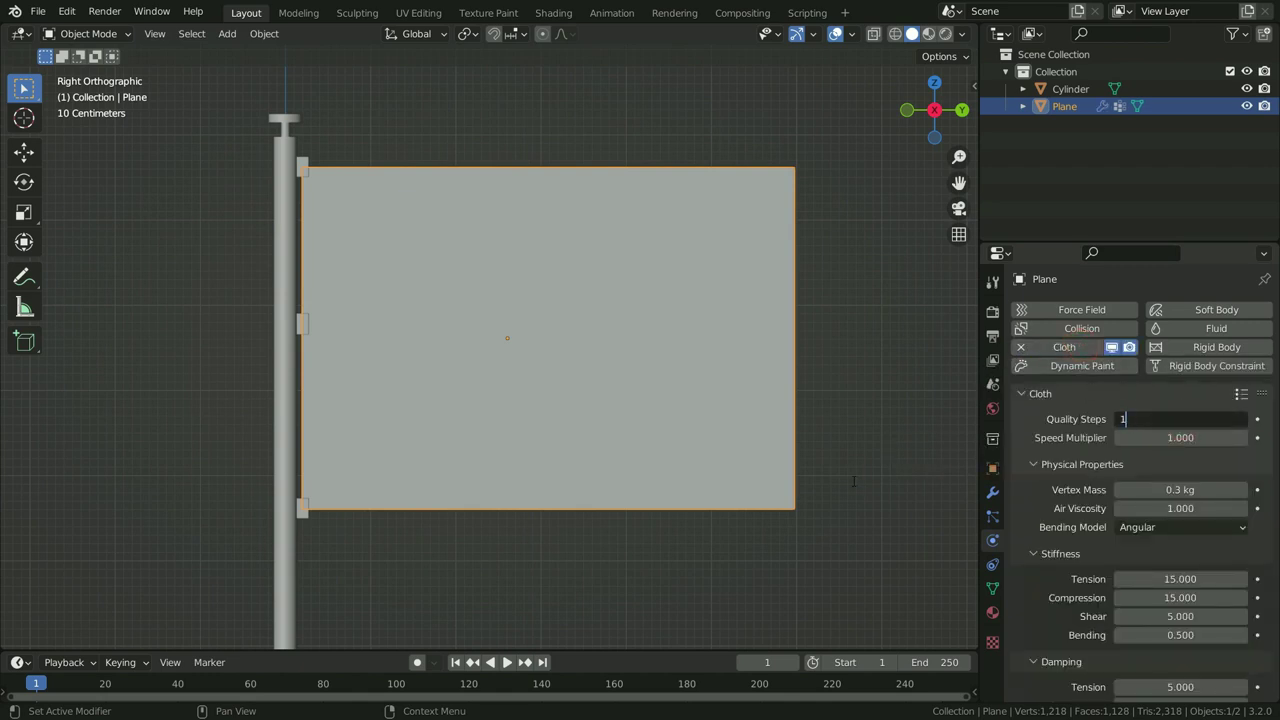
key("Return")
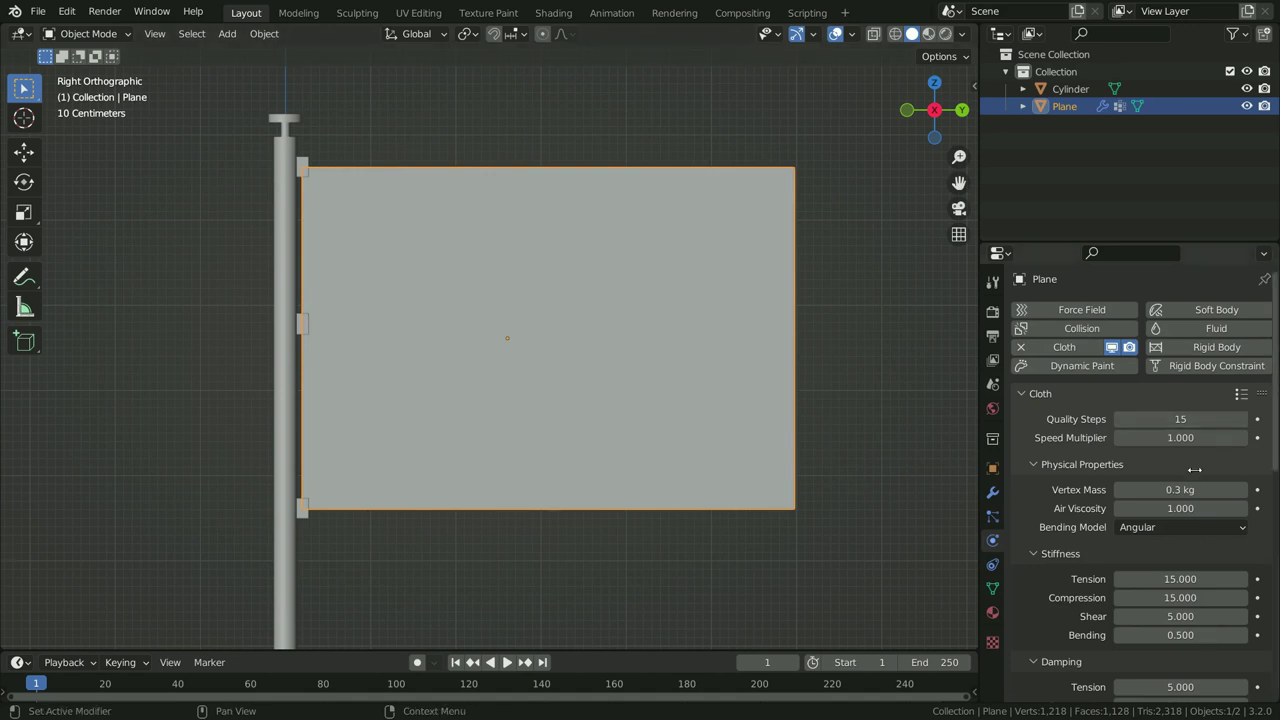
- Set the Pins vertex group as the pin group in the flag's cloth shape settings
scroll(1122, 490, "down", 3)
scroll(1093, 518, "down", 8)
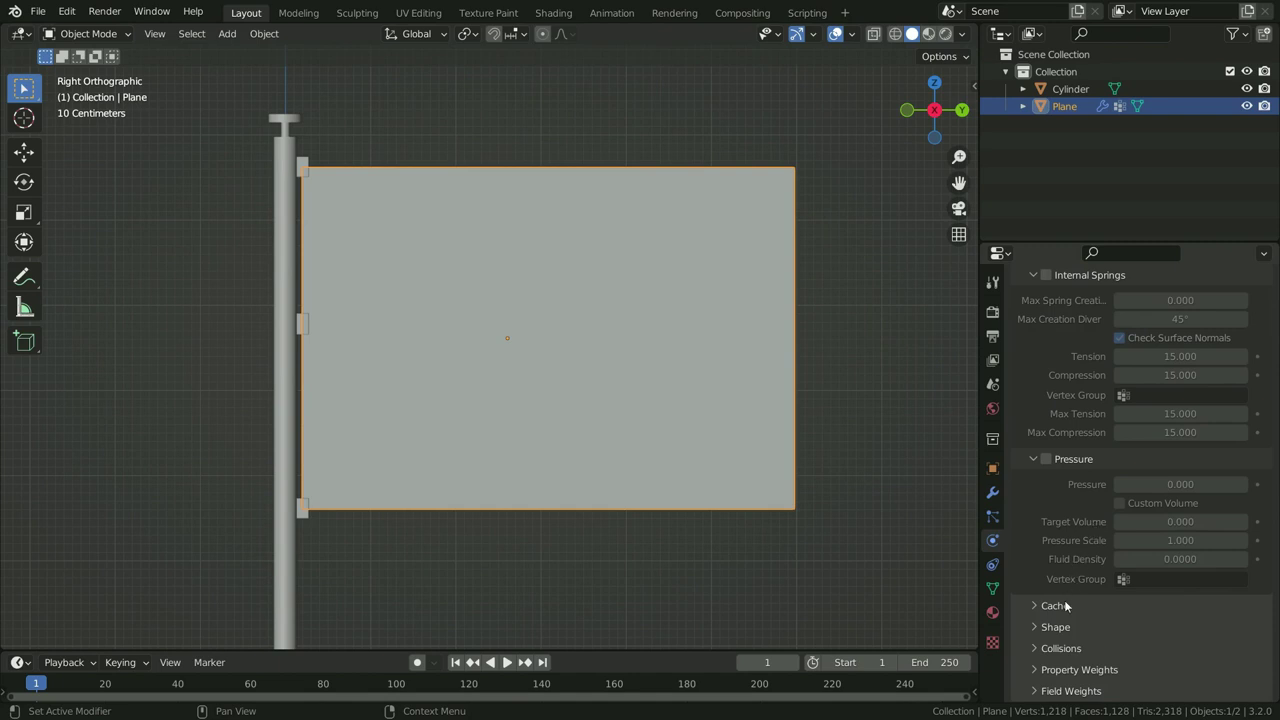
left_click(1052, 627)
scroll(1050, 628, "down", 3)
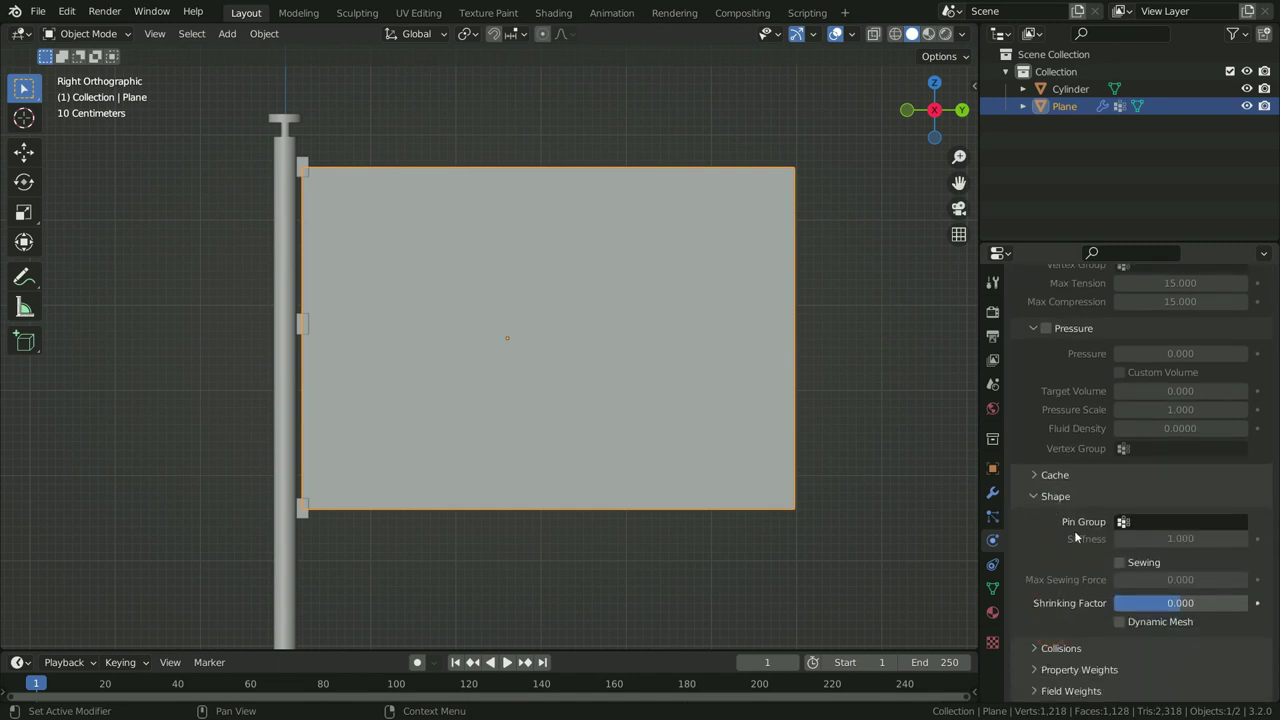
left_click(1157, 524)
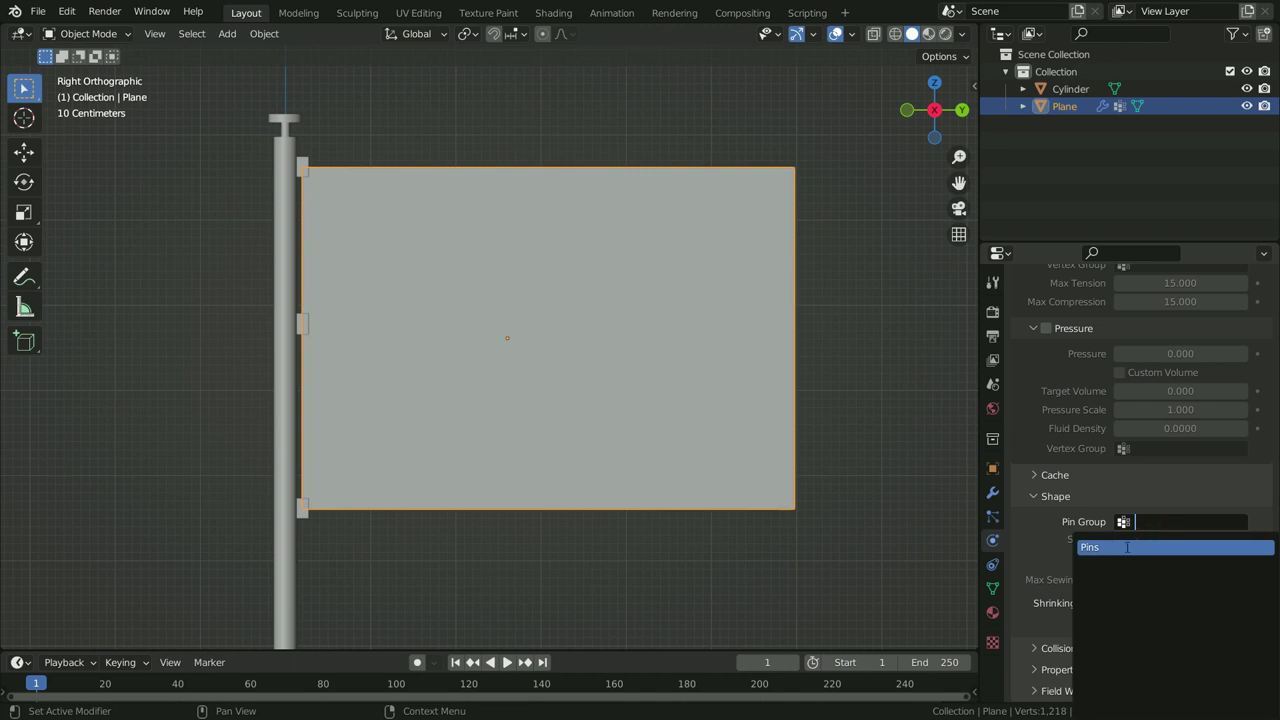
left_click(1127, 547)
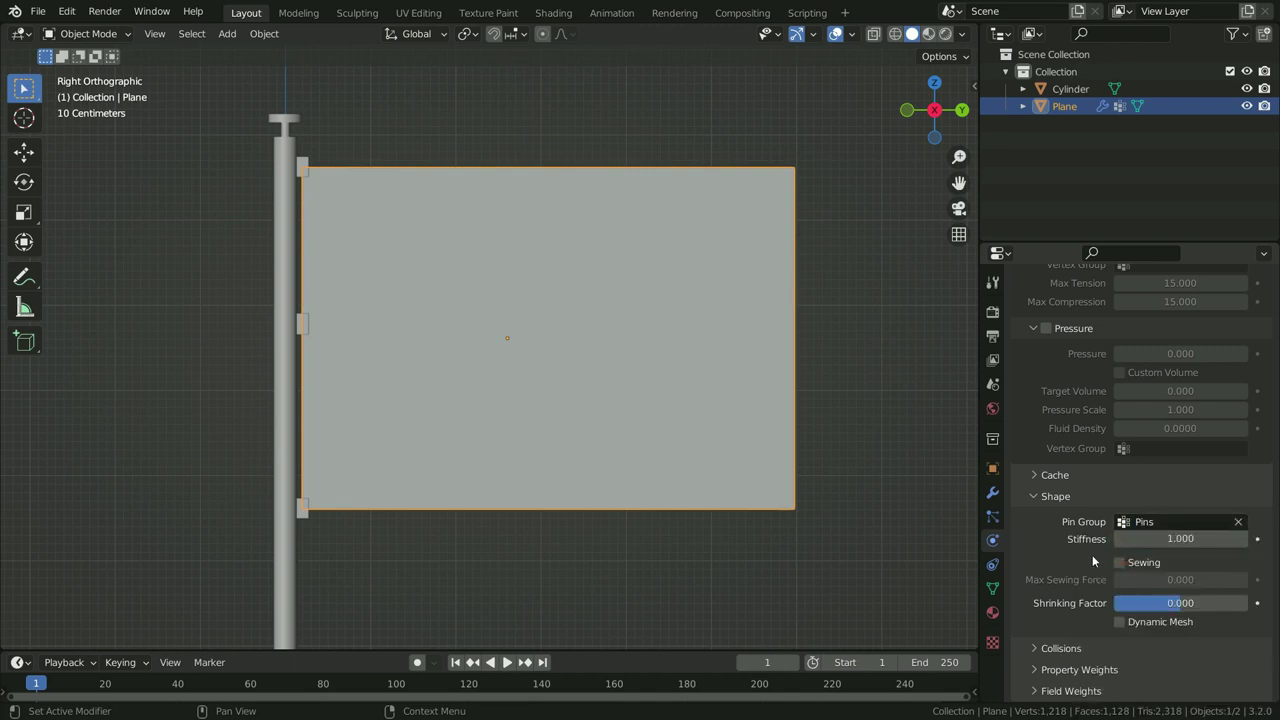
- Set the flag cloth's collision quality to 4 and enable self collisions
left_click(1061, 646)
scroll(1061, 610, "down", 5)
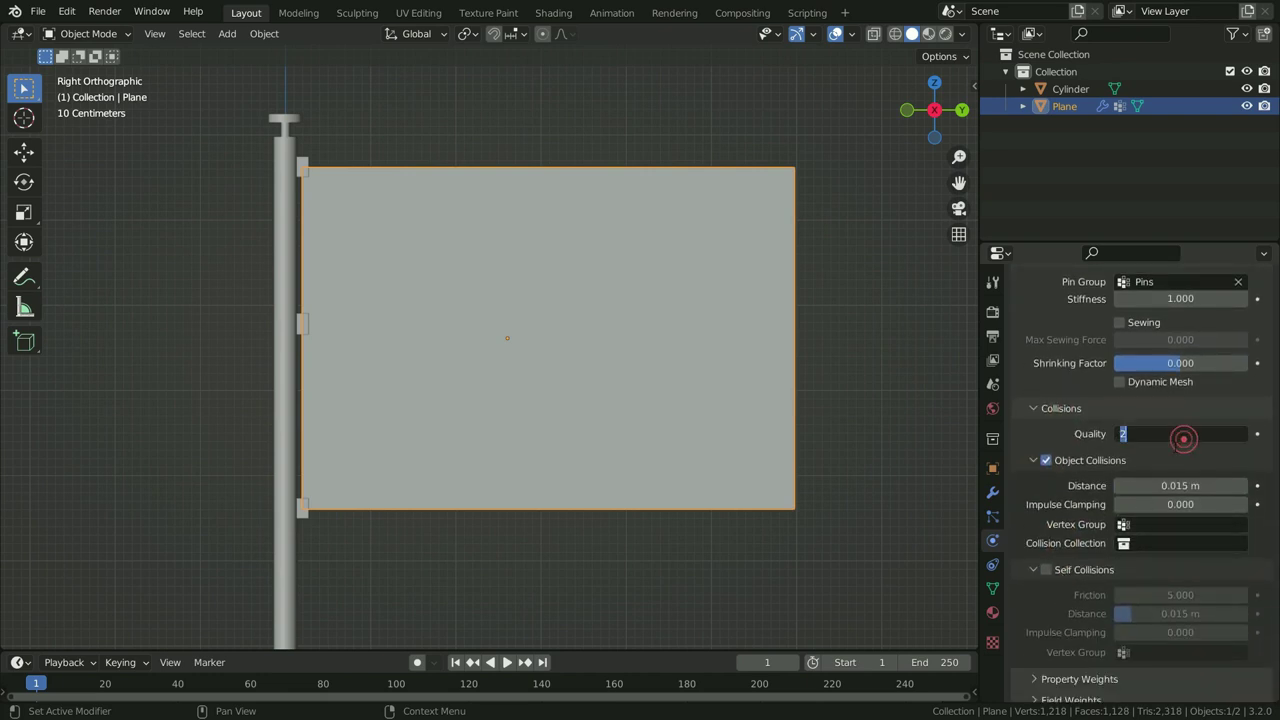
key("Return")
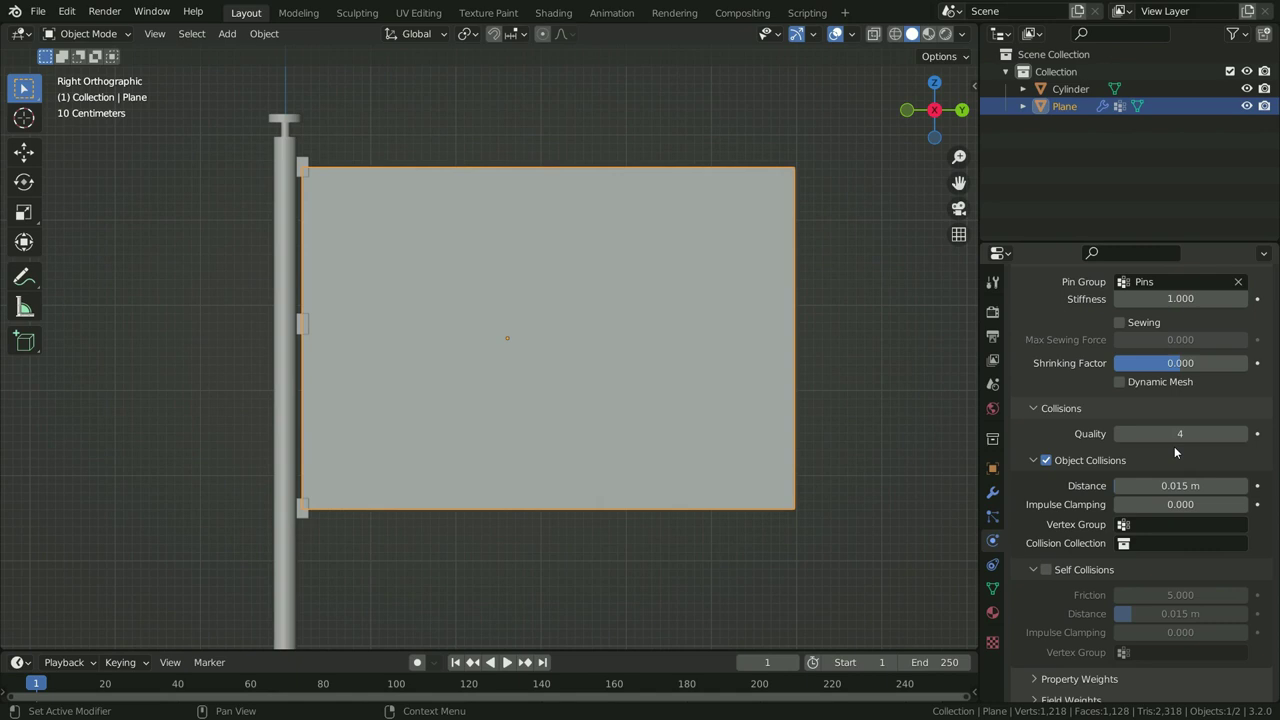
scroll(1125, 488, "down", 1)
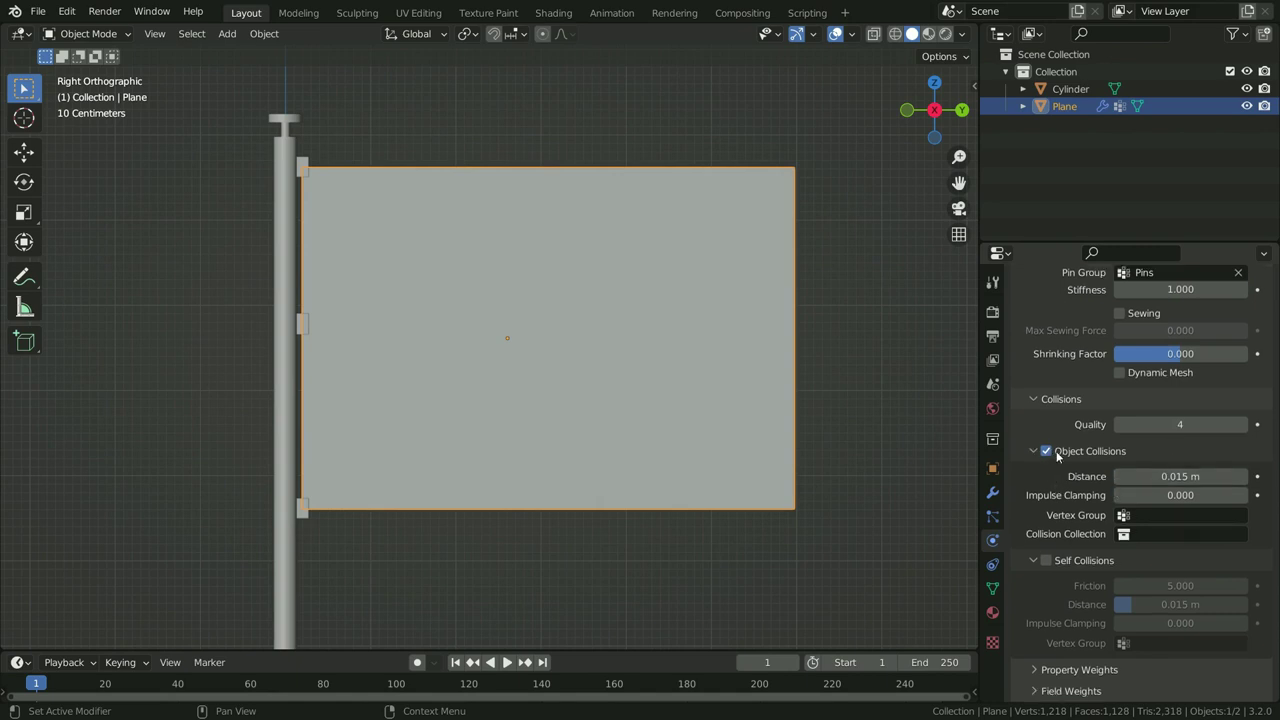
left_click(1046, 560)
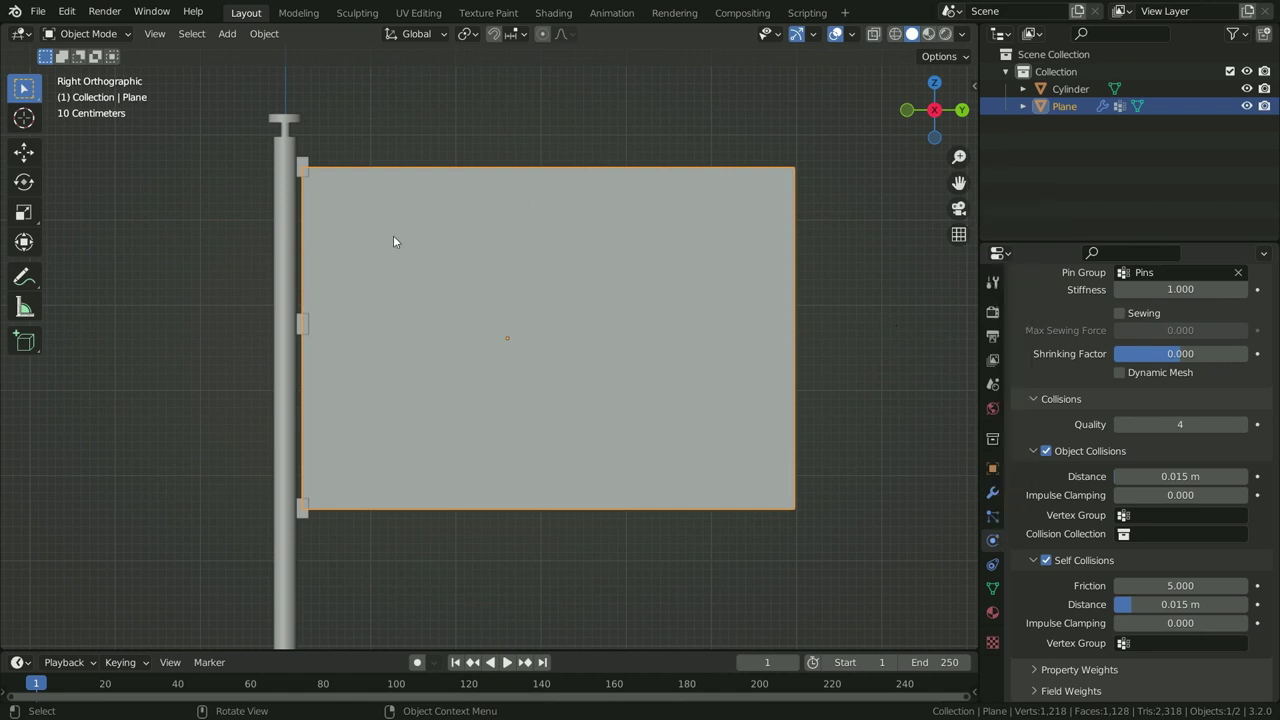
- Add Collision physics to the flagpole object
left_click(279, 141)
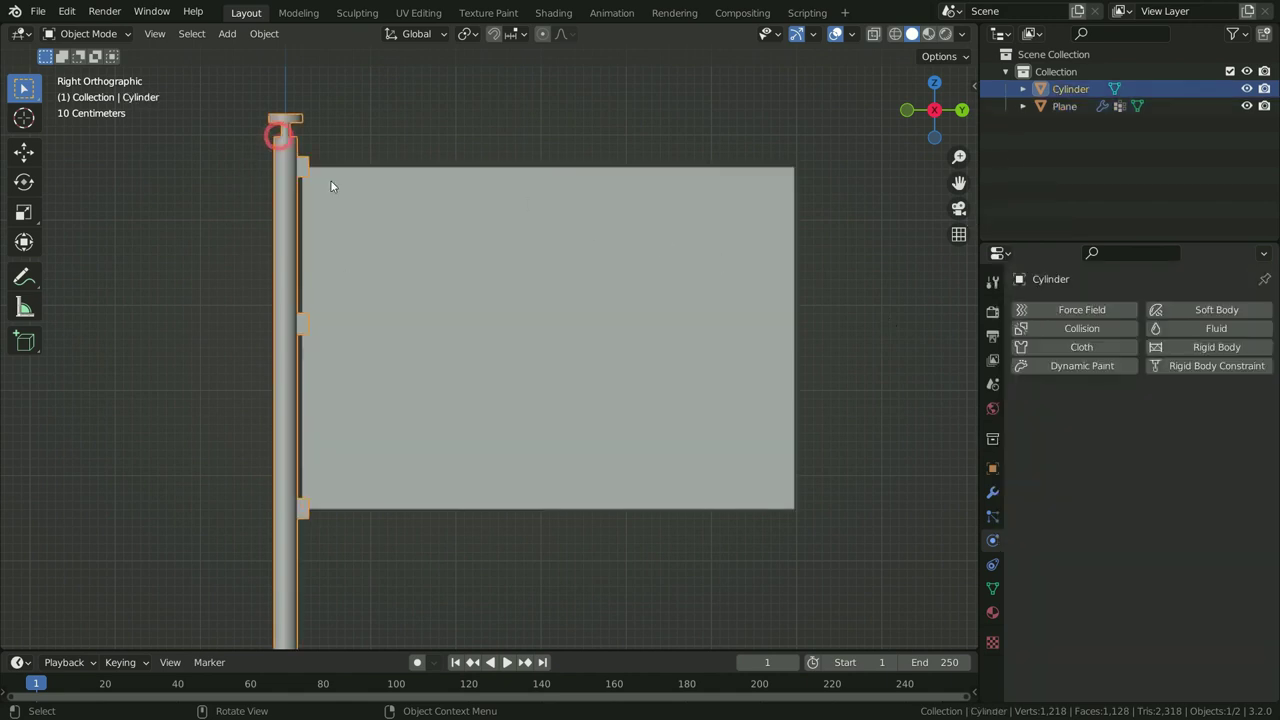
left_click(1076, 329)
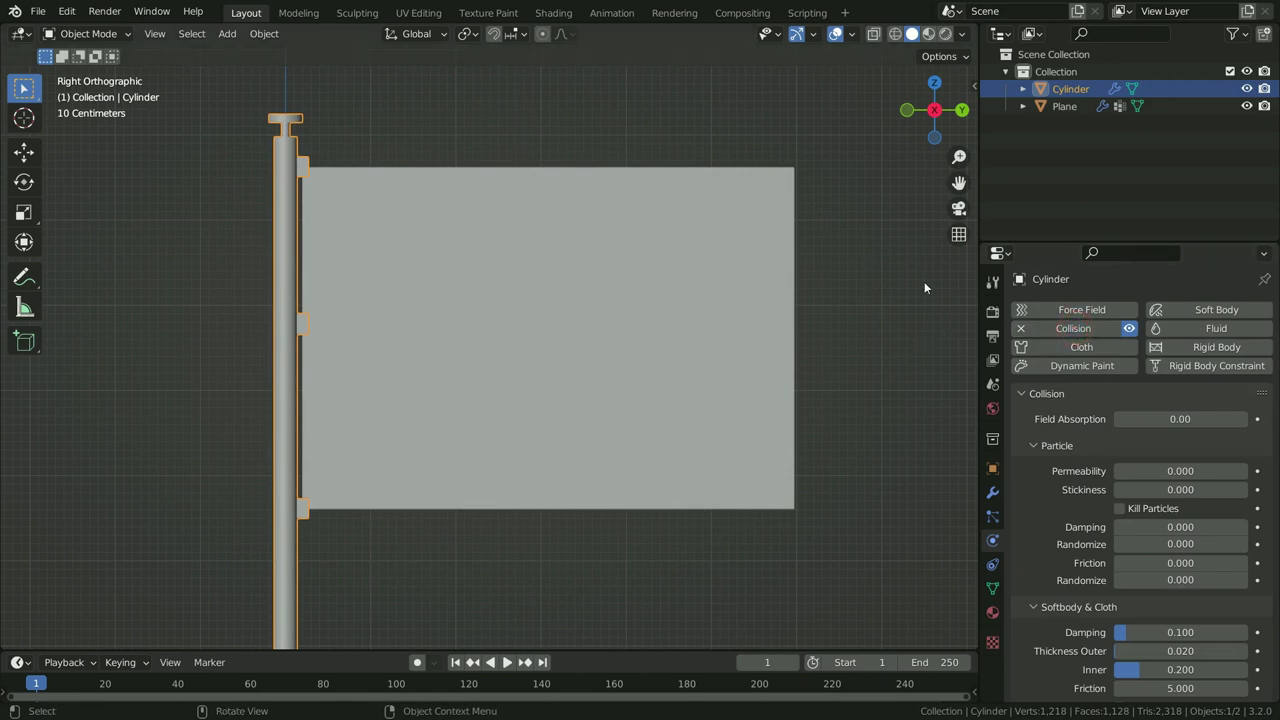
- Bake the flag plane's cloth simulation cache over frames 1 to 250
left_click(608, 274)
scroll(1068, 500, "down", 15)
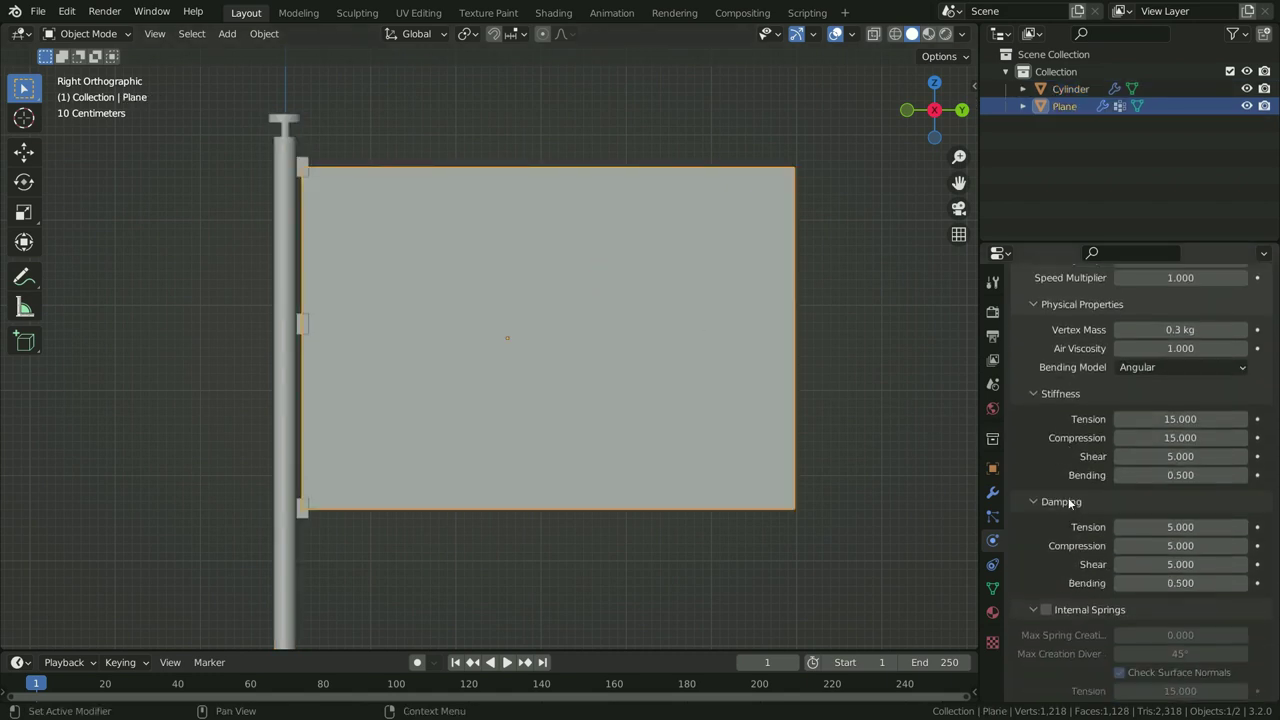
scroll(1067, 505, "down", 4)
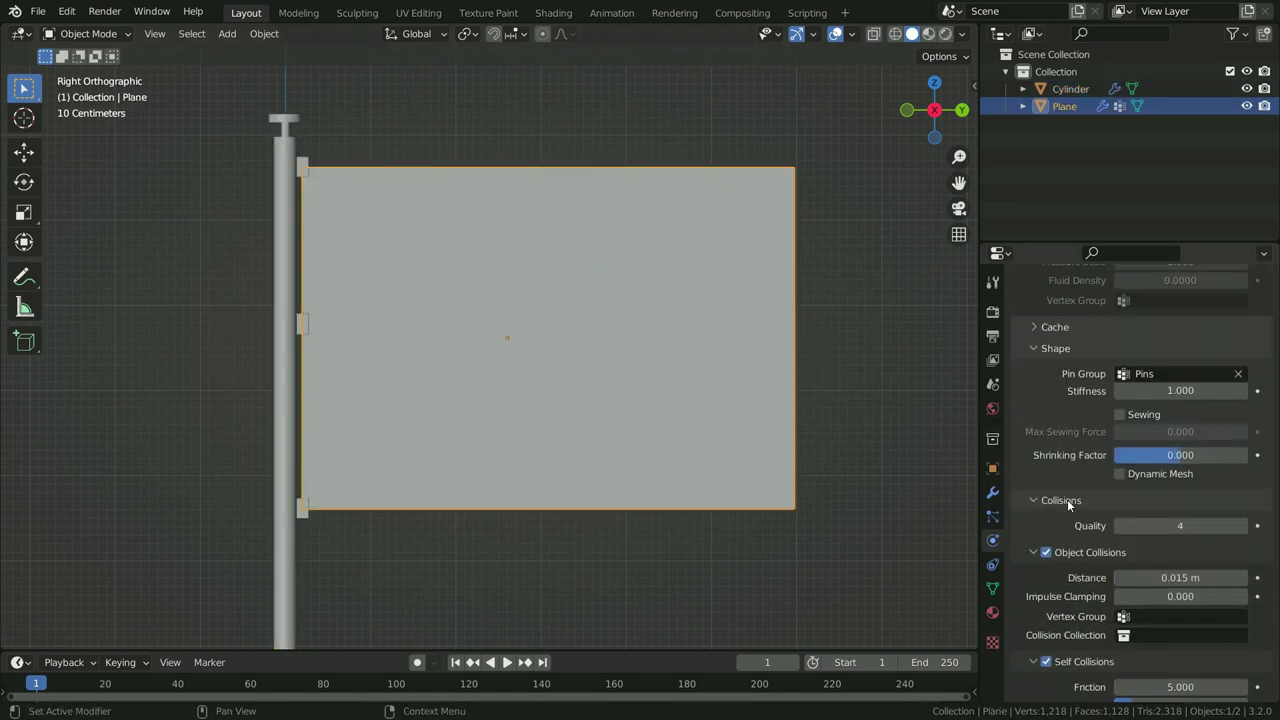
left_click(1034, 327)
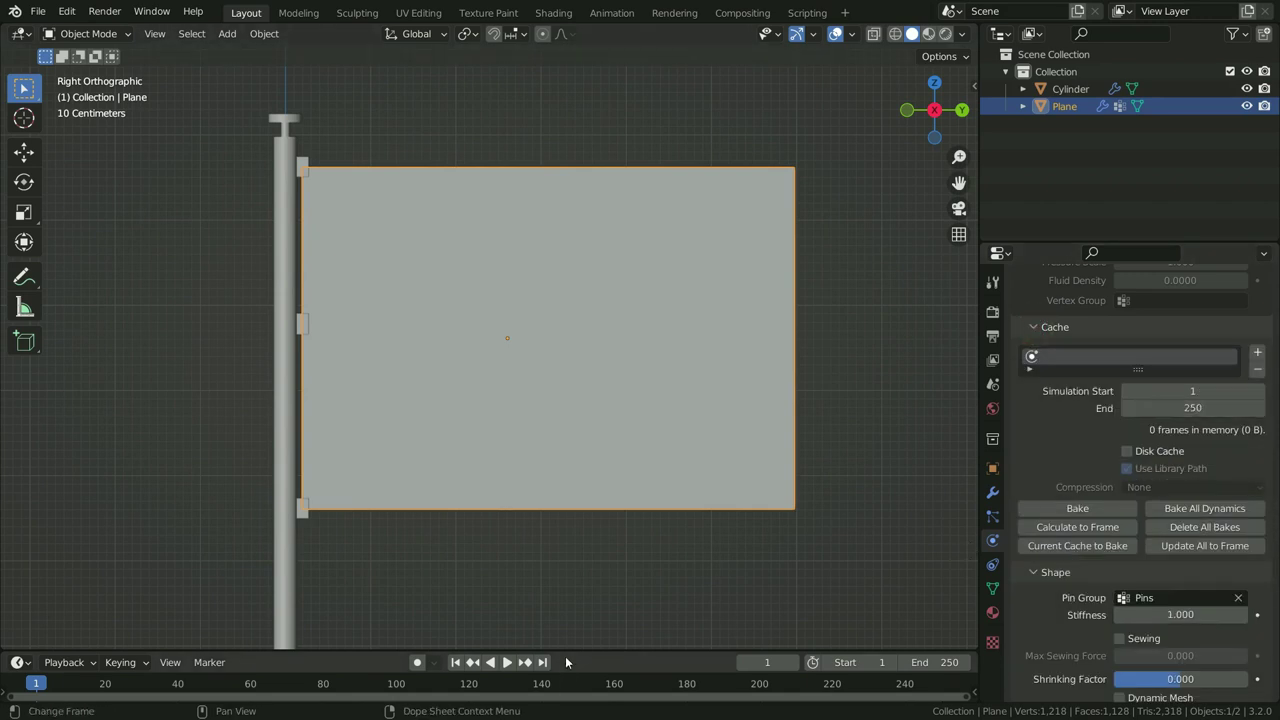
left_click_drag(567, 650, 567, 615)
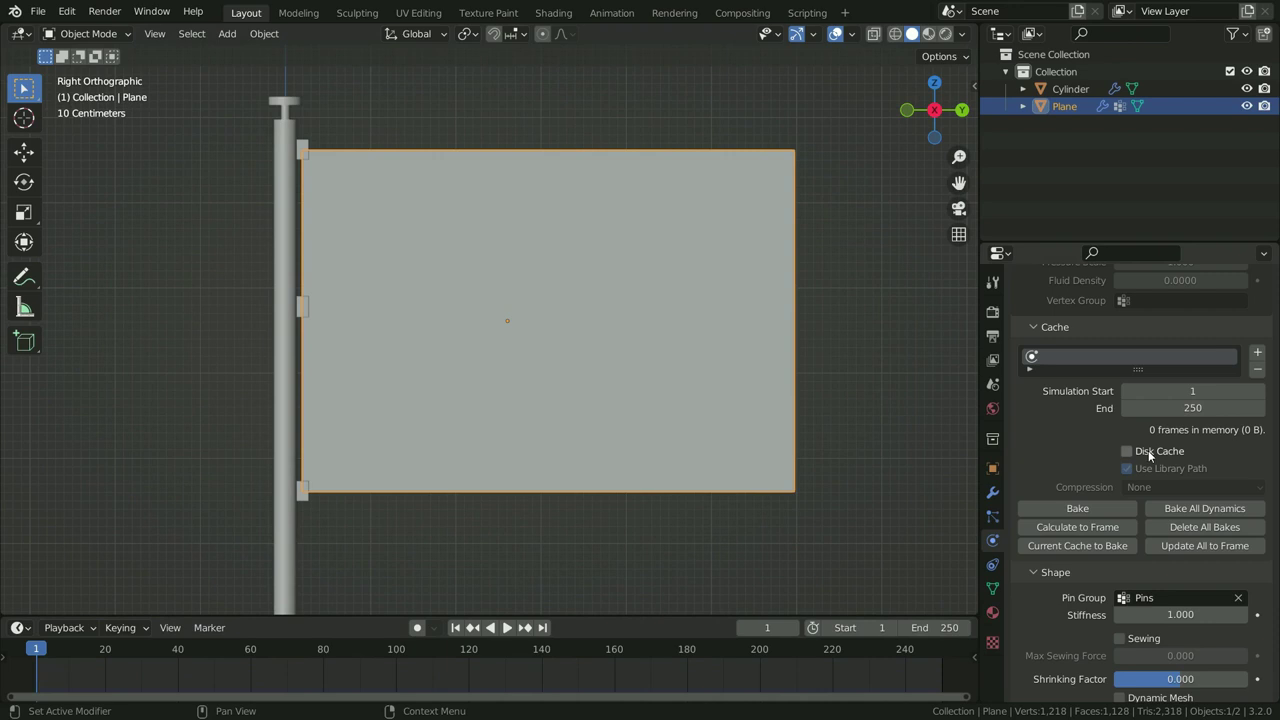
left_click(1064, 506)
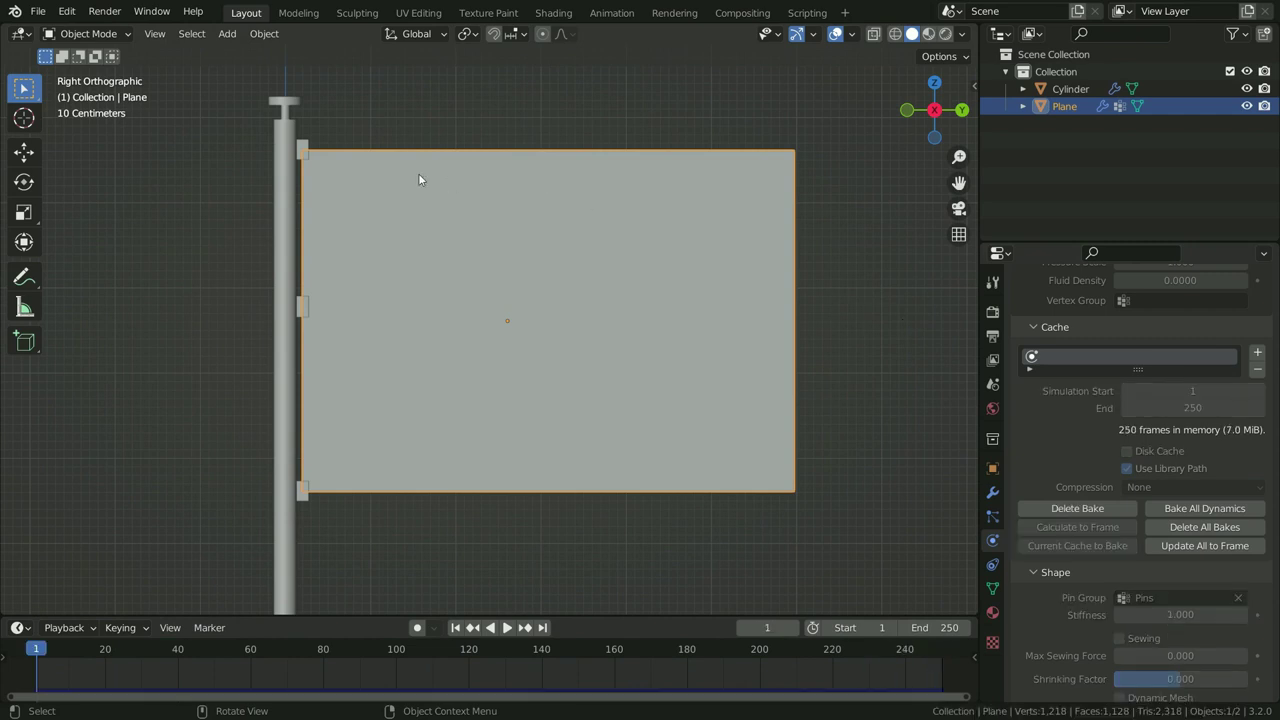
- Play back the baked simulation and examine how the cloth falls against the flagpole
scroll(449, 234, "down", 3)
left_click(493, 452)
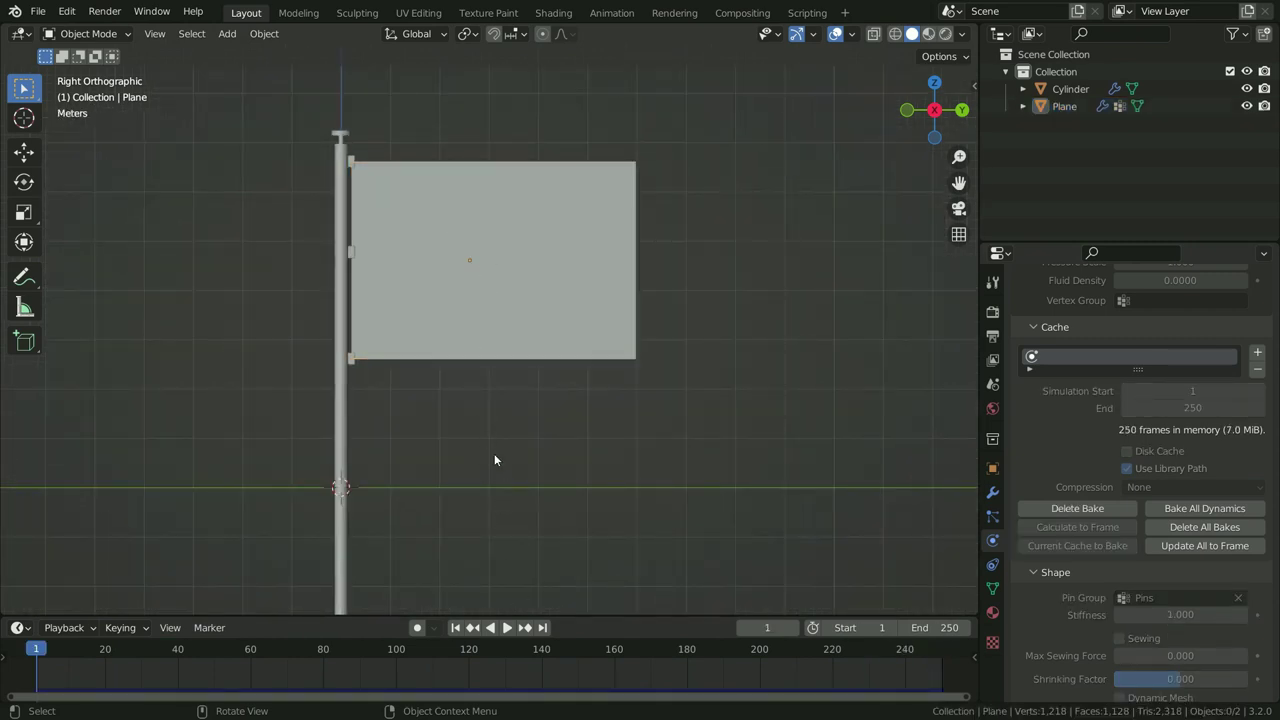
left_click(507, 627)
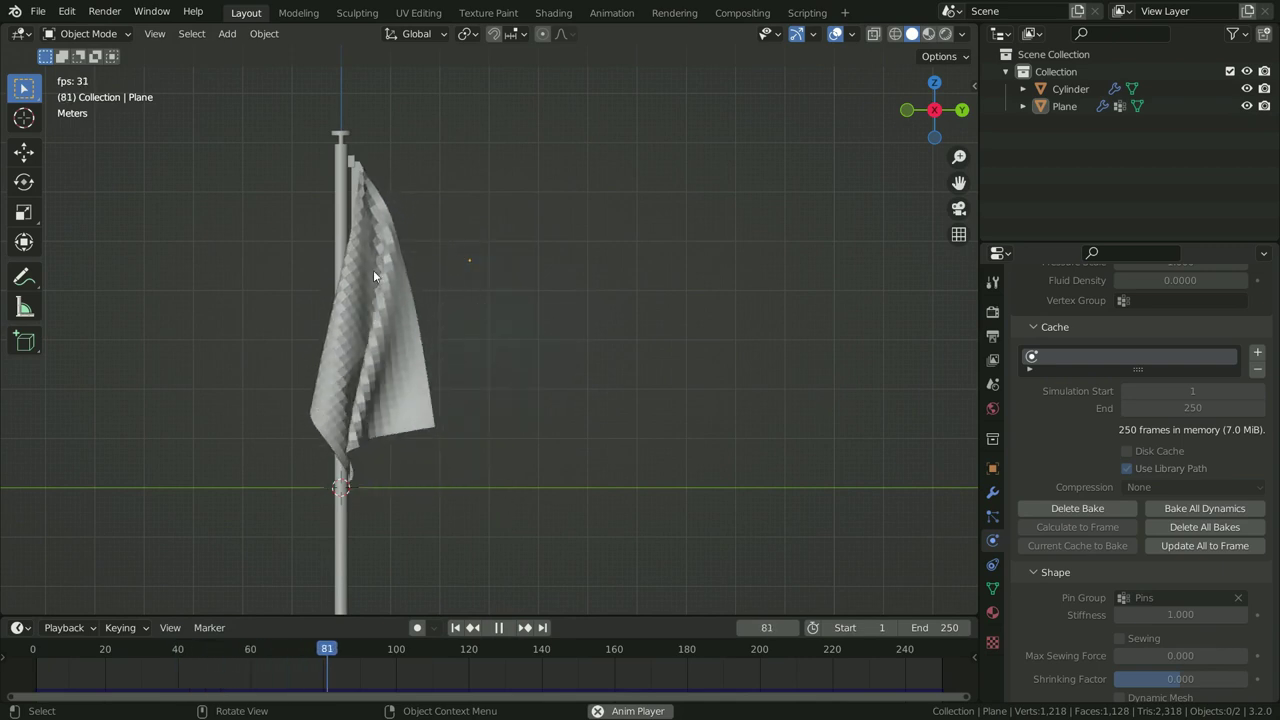
middle_click_drag(401, 388, 367, 406)
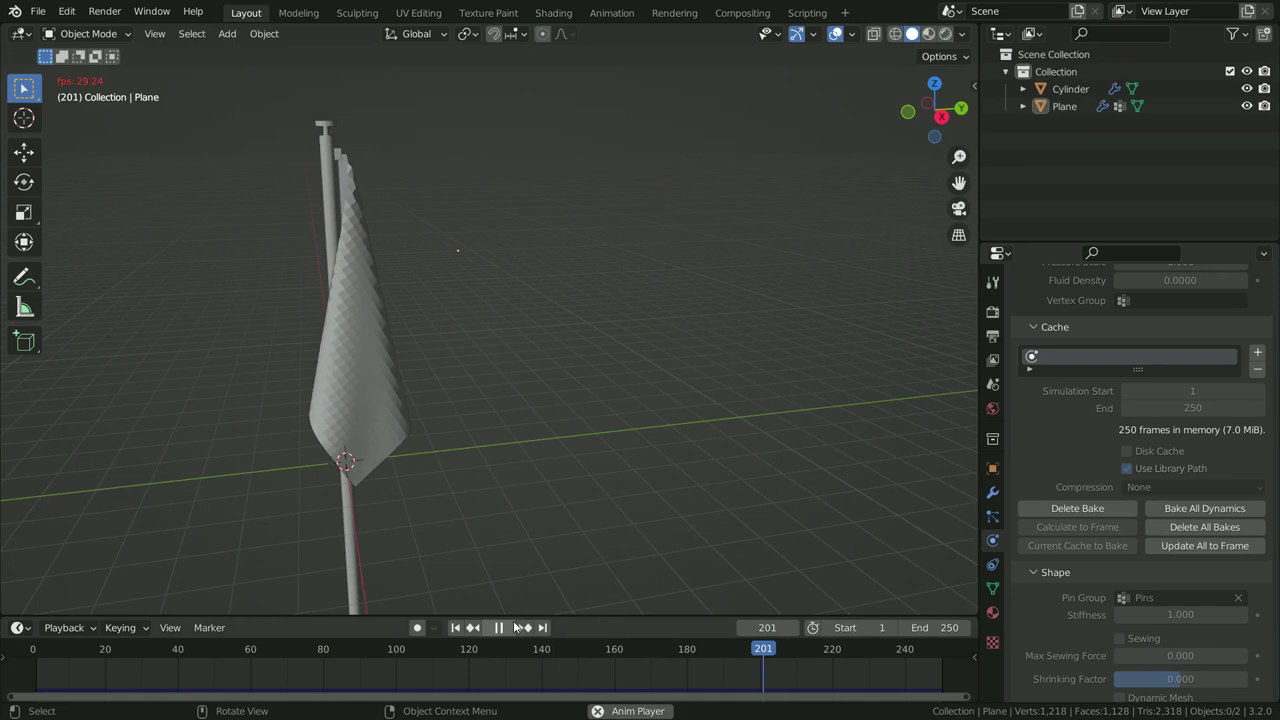
key("space")
- Apply smooth shading to the flag plane
scroll(396, 295, "up", 3)
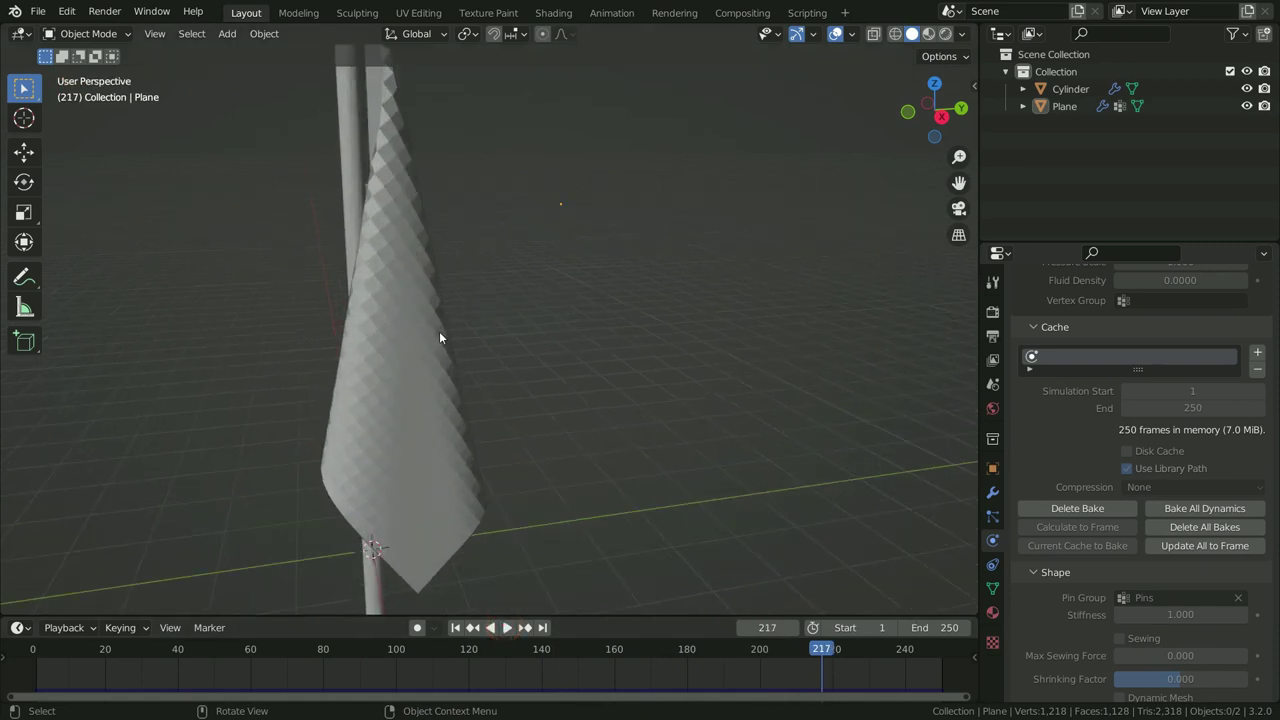
scroll(439, 337, "down", 2)
left_click(401, 299)
right_click(411, 285)
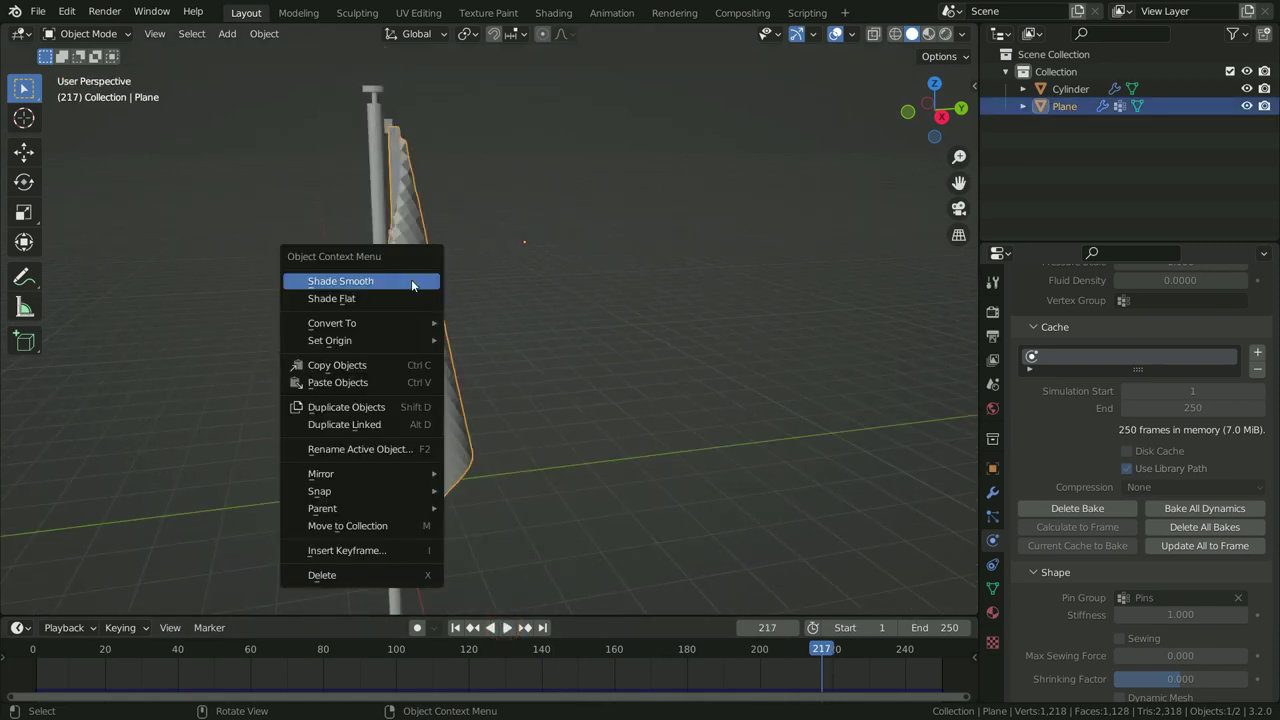
left_click(411, 285)
middle_click_drag(417, 325, 430, 267)
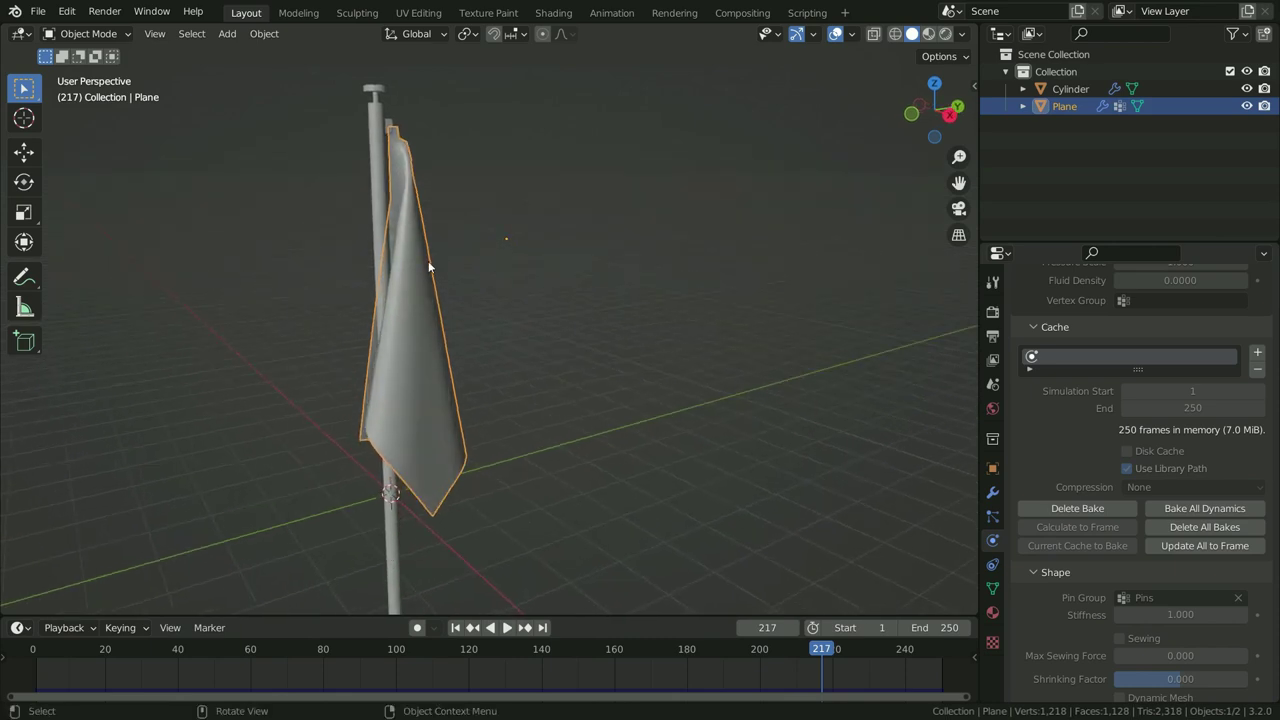
scroll(411, 193, "up", 4)
scroll(410, 248, "down", 3)
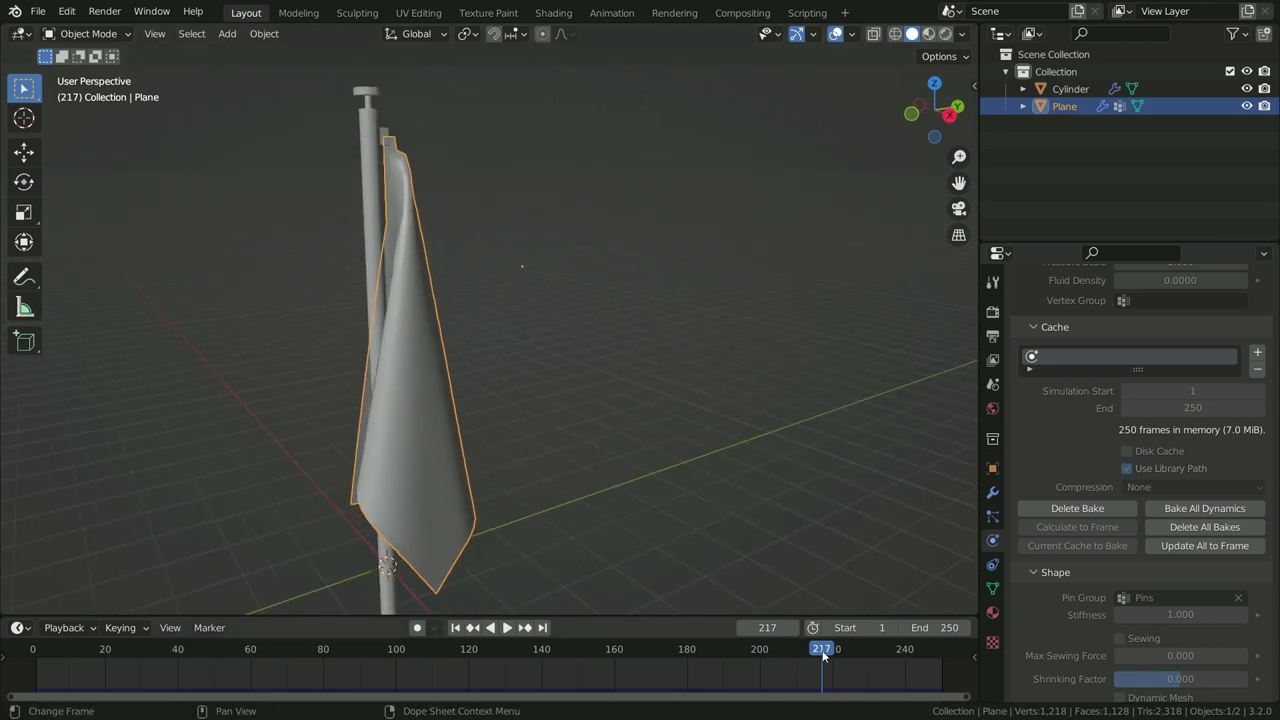
- Scrub back to the middle of the animation and replay it to check the smooth-shaded flag
left_click_drag(815, 668, 540, 680)
key("space")
key("space")
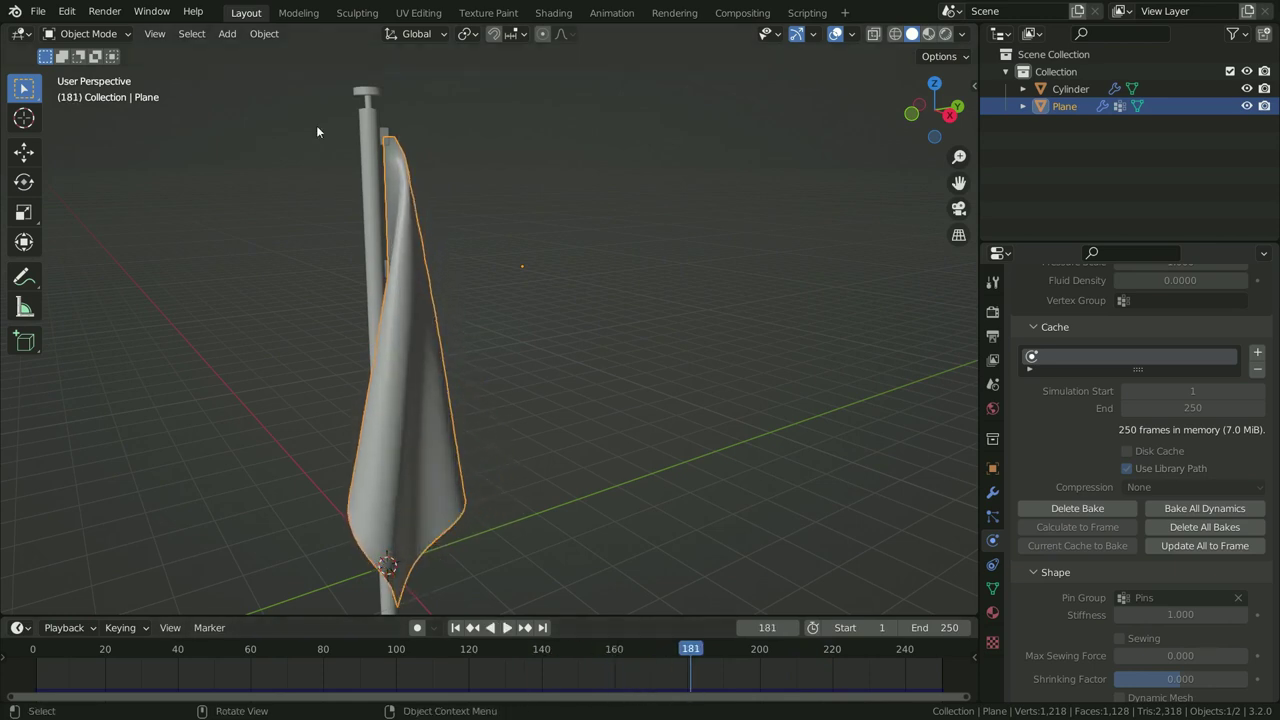
- Add a Subdivision Surface modifier to the flag and set its viewport level to 2
middle_click_drag(316, 125, 443, 206)
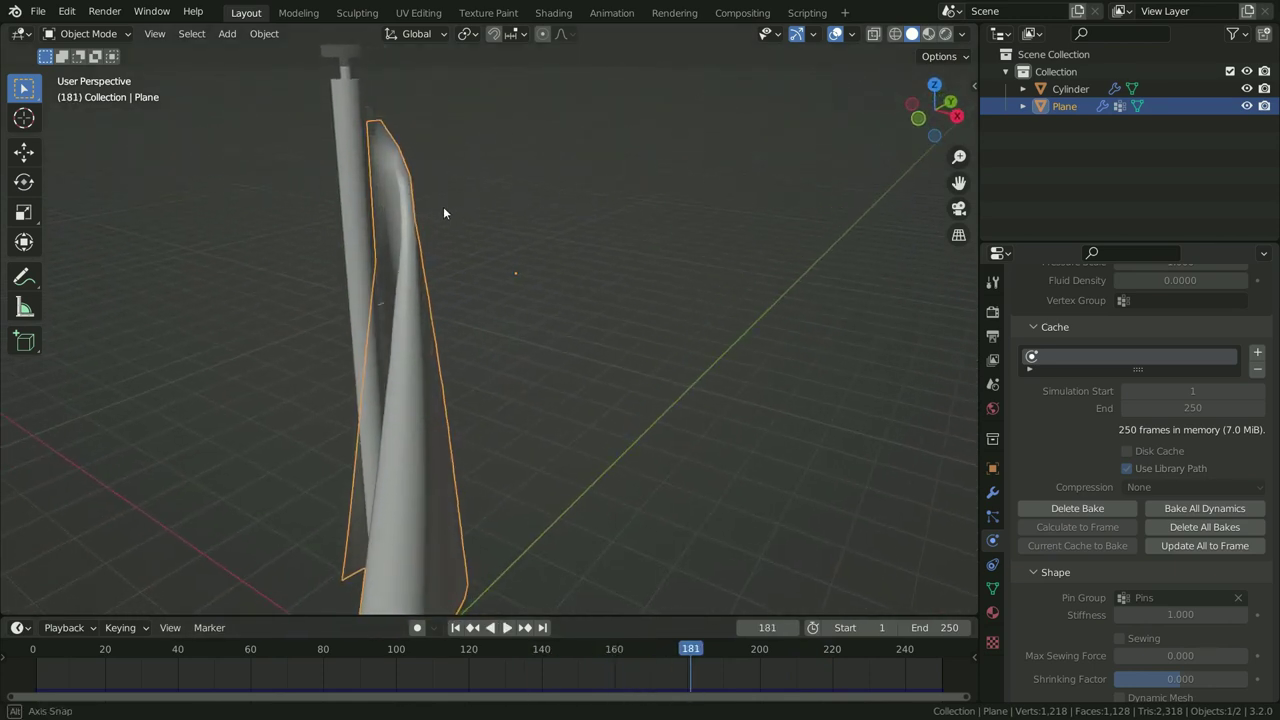
left_click(992, 492)
left_click(1058, 310)
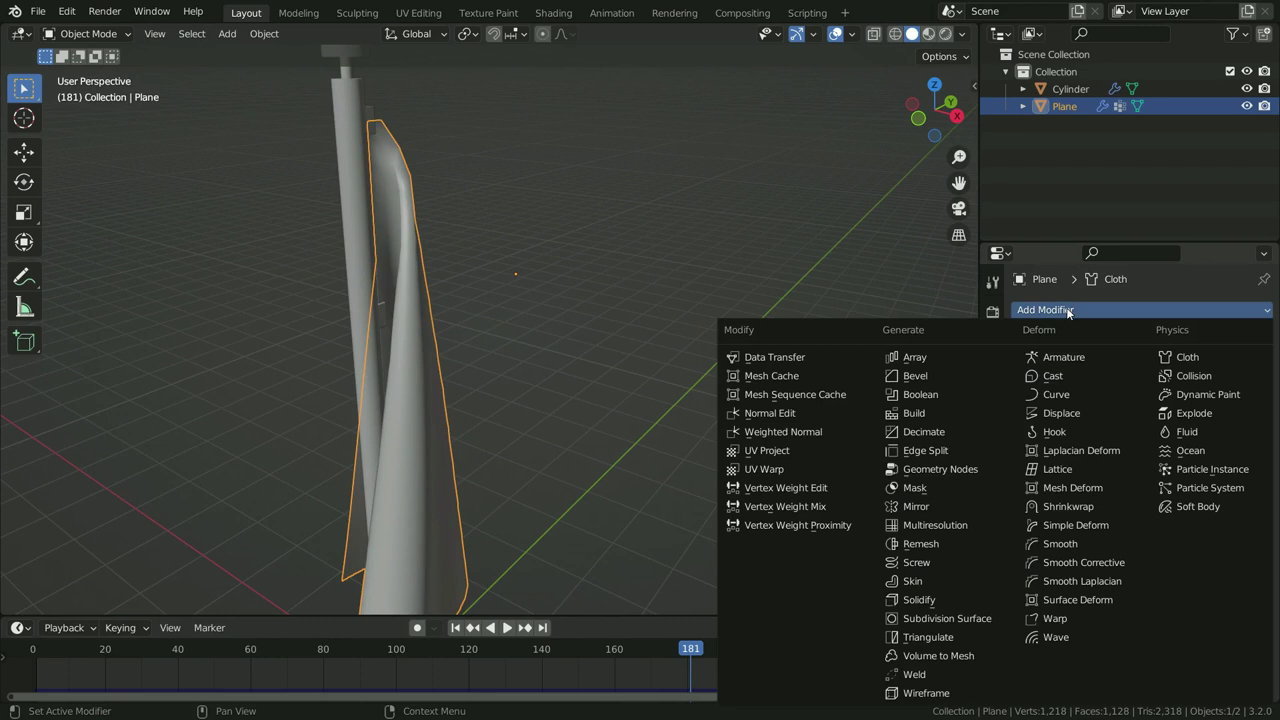
left_click(950, 616)
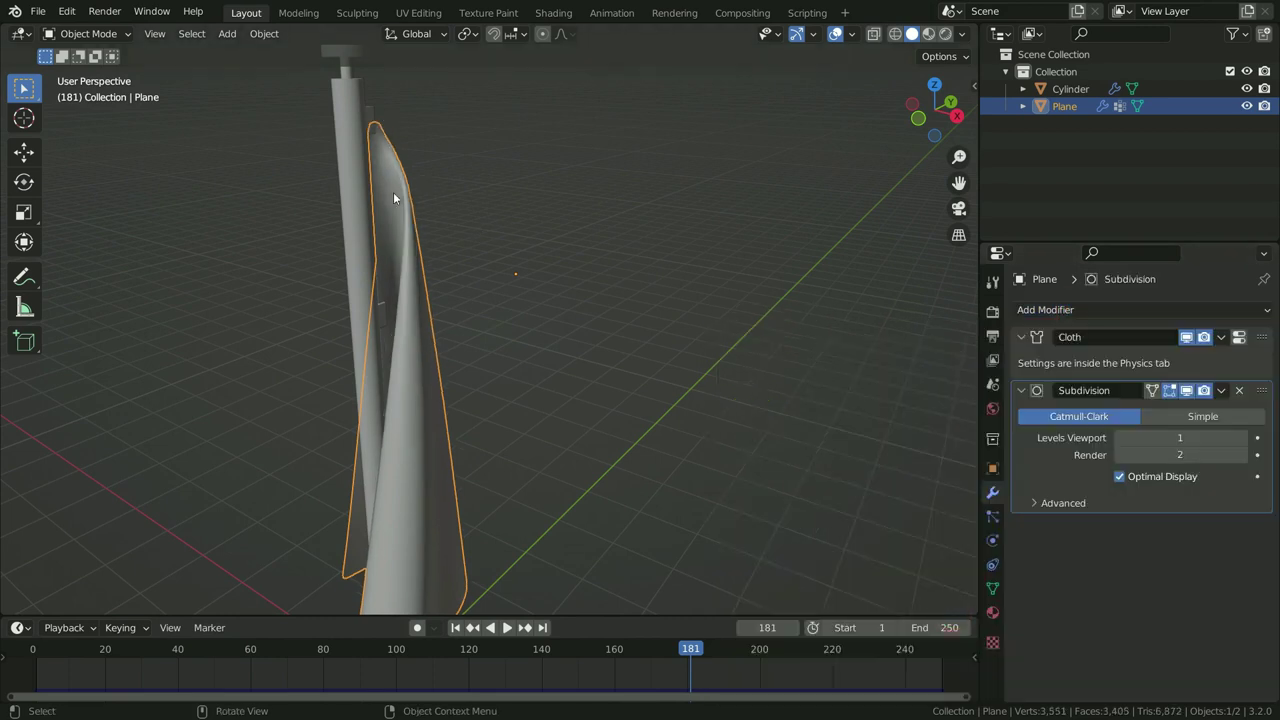
middle_click_drag(394, 200, 885, 400)
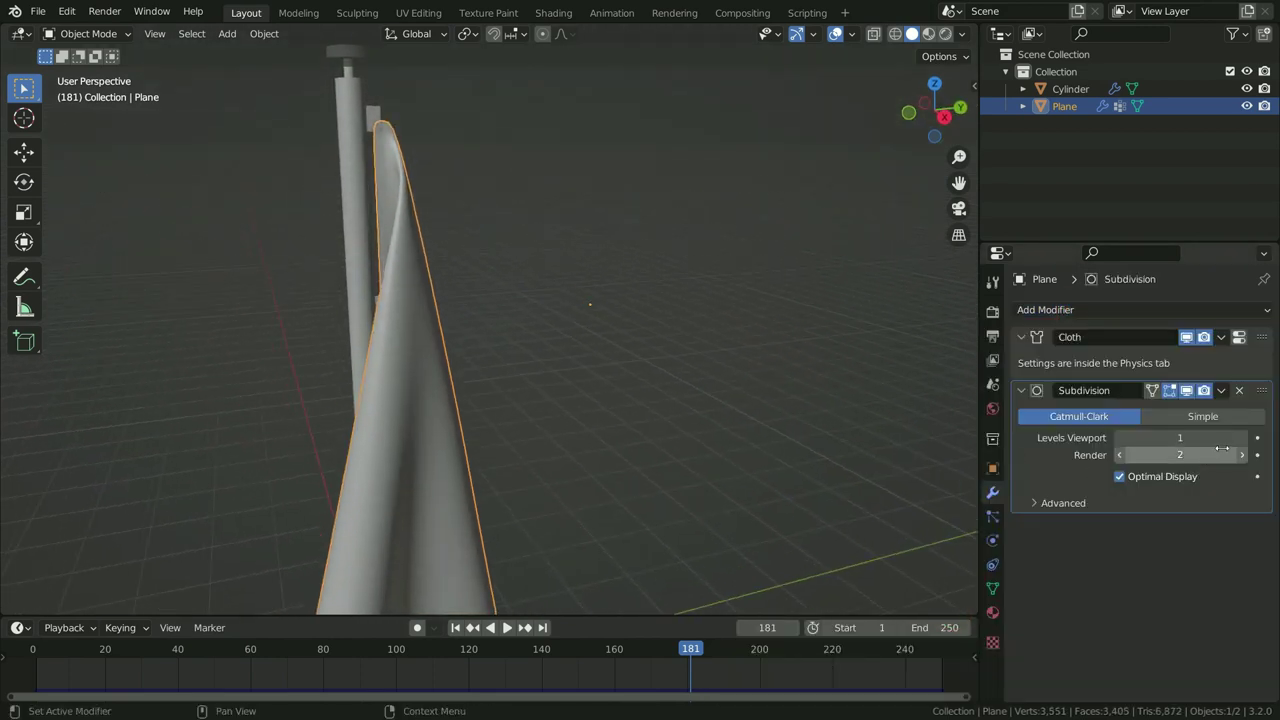
left_click(1243, 438)
scroll(629, 272, "down", 4)
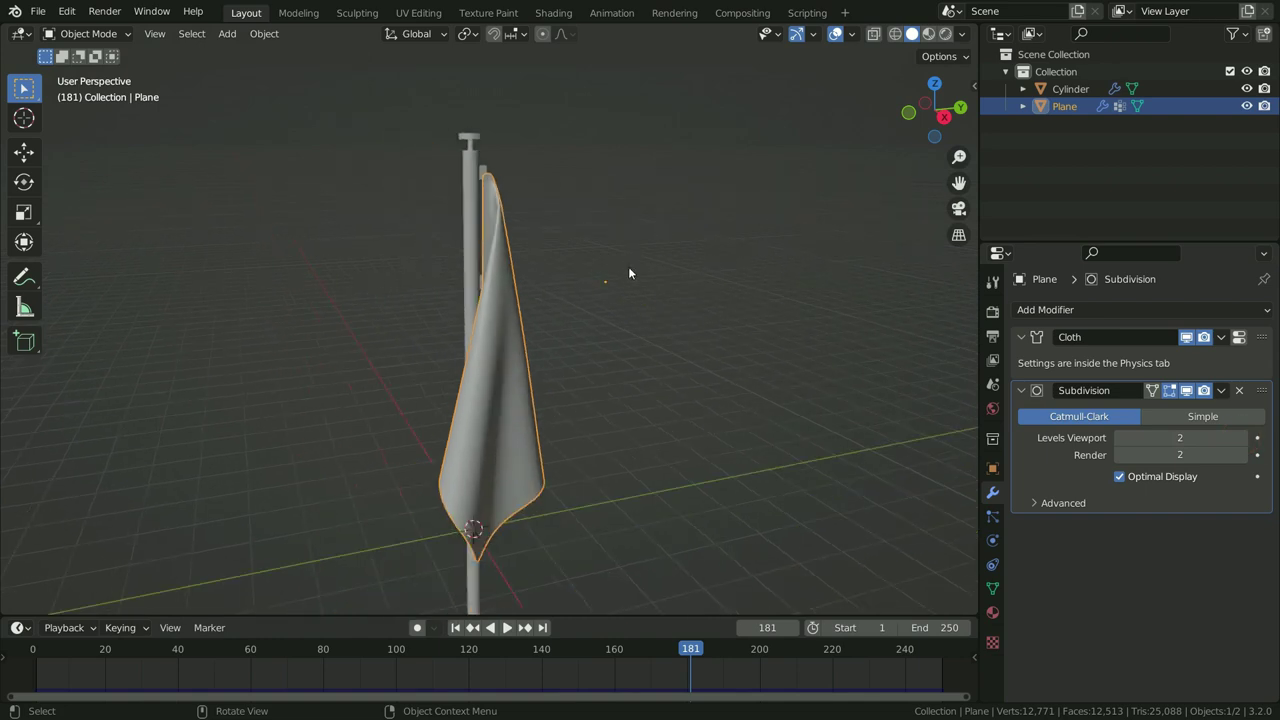
- Return to frame 1 and set the flag subdivision's boundary smoothing to Keep Corners
left_click(456, 627)
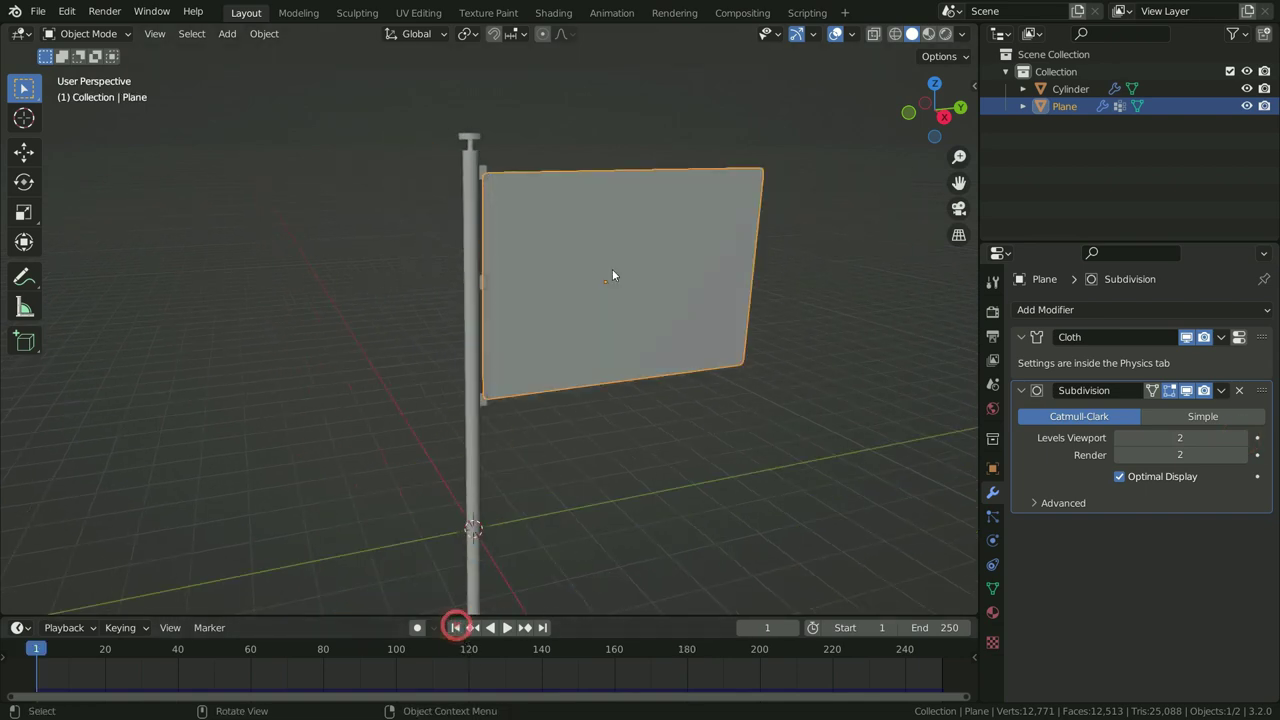
scroll(612, 272, "up", 5)
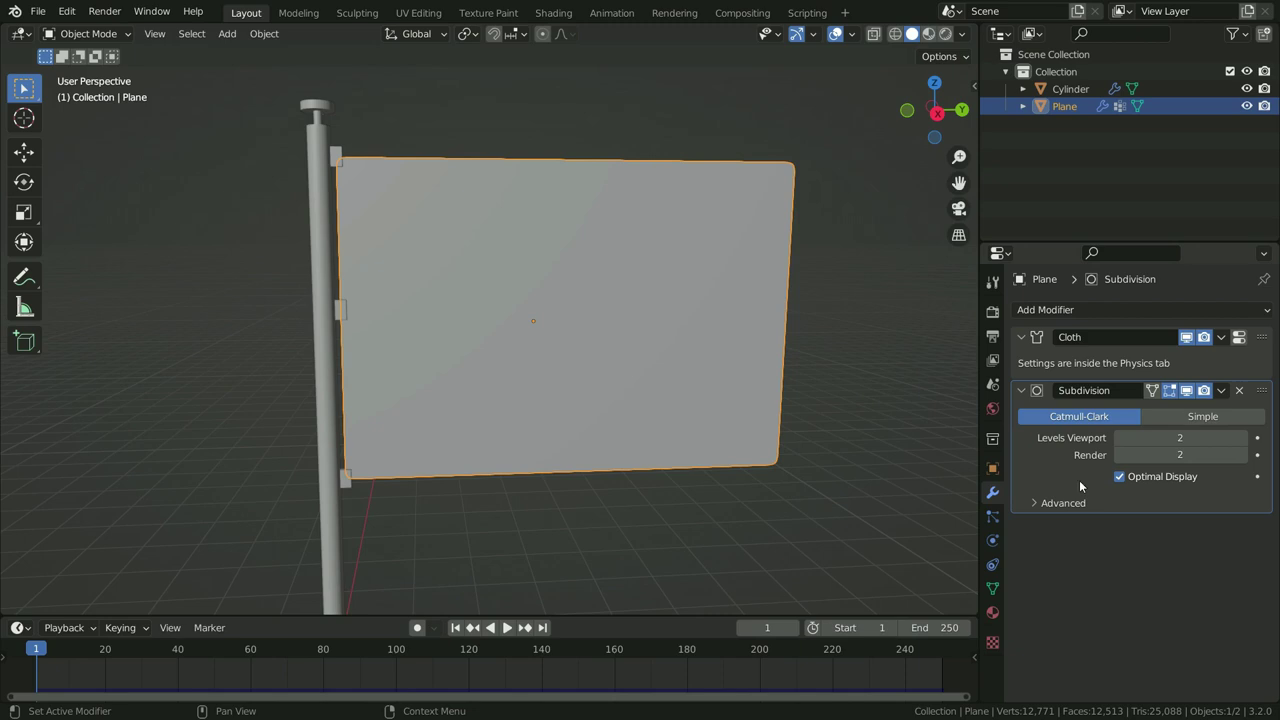
left_click(1068, 503)
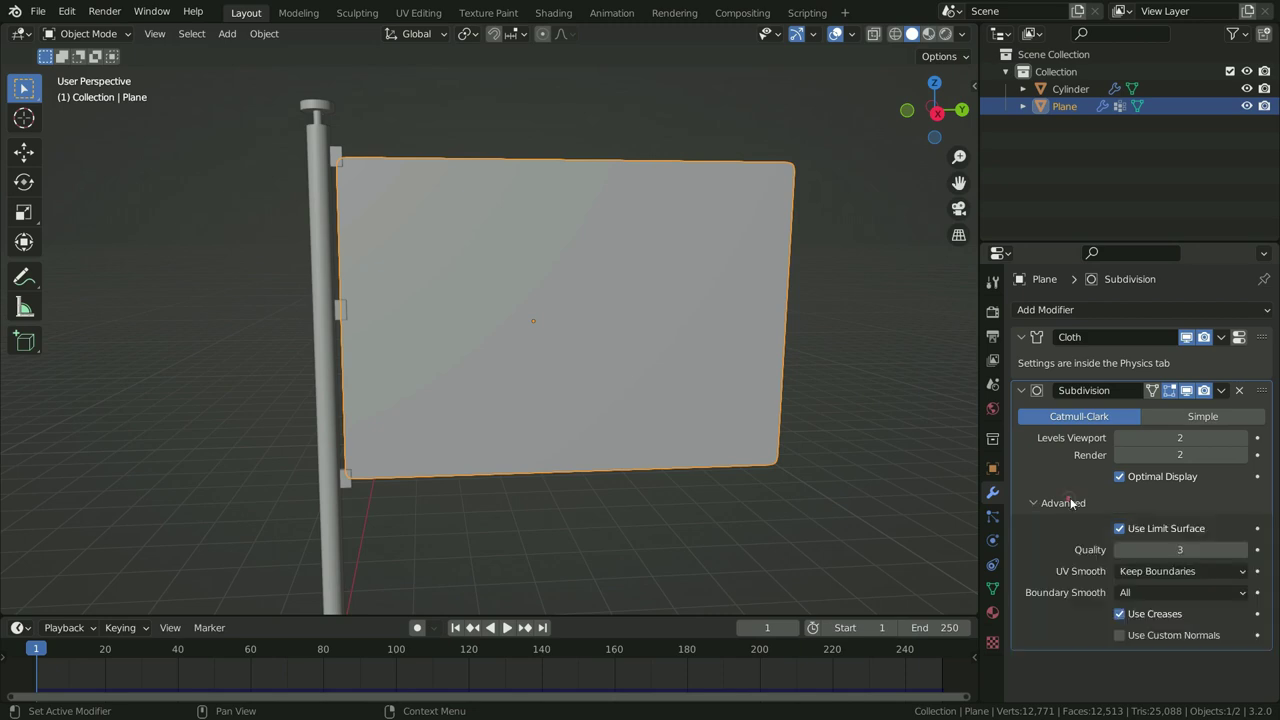
left_click(1158, 590)
left_click(1171, 605)
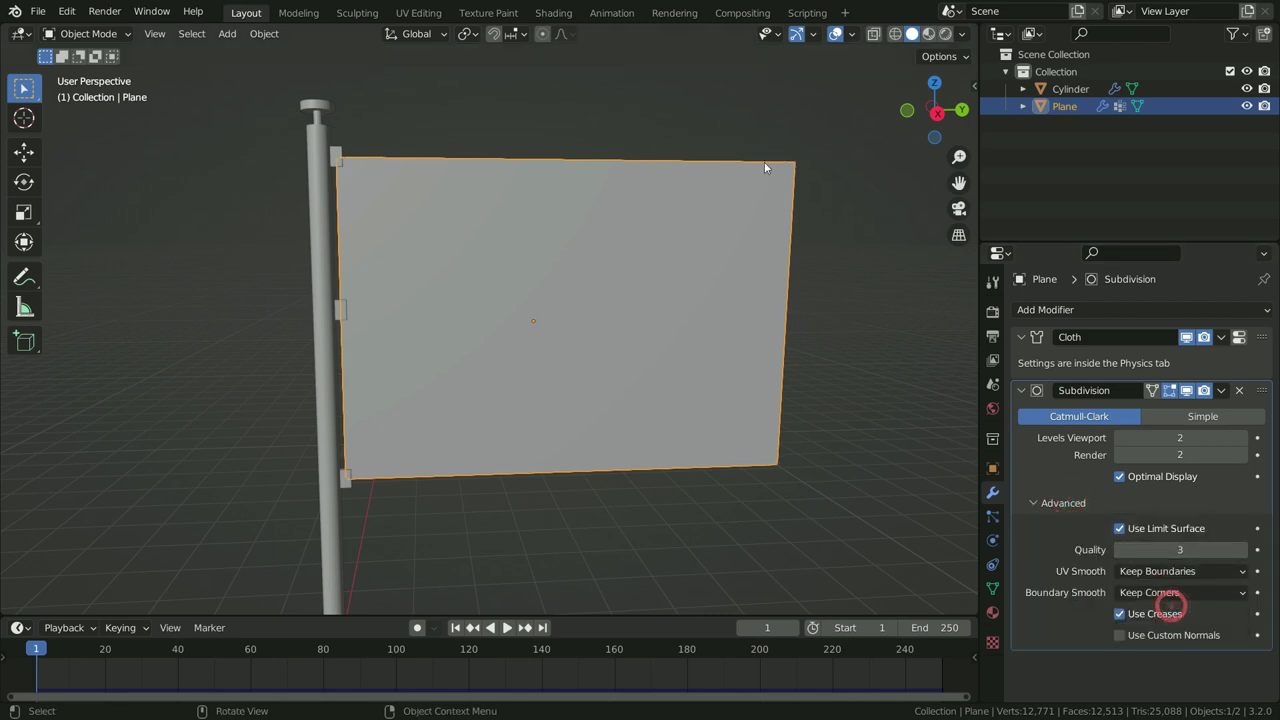
middle_click_drag(796, 423, 787, 355)
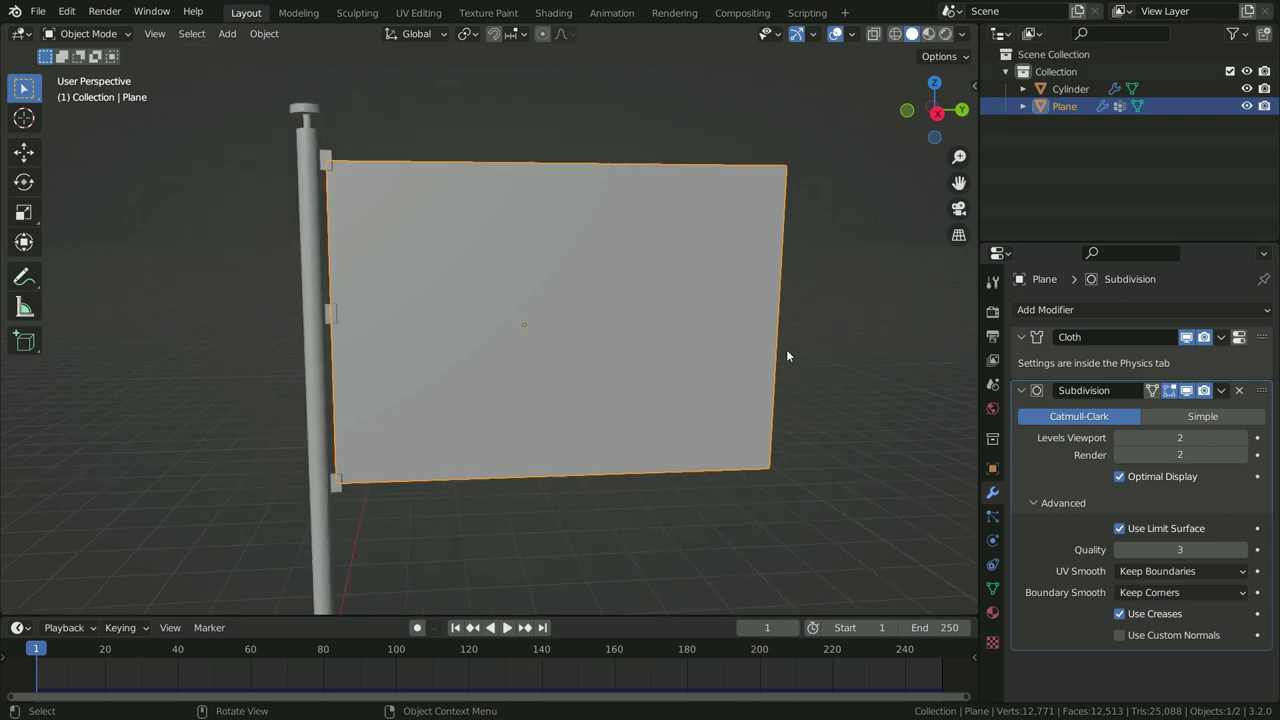
- Add a Solidify modifier to the flag below its Subdivision modifier
left_click(1021, 390)
left_click(1063, 311)
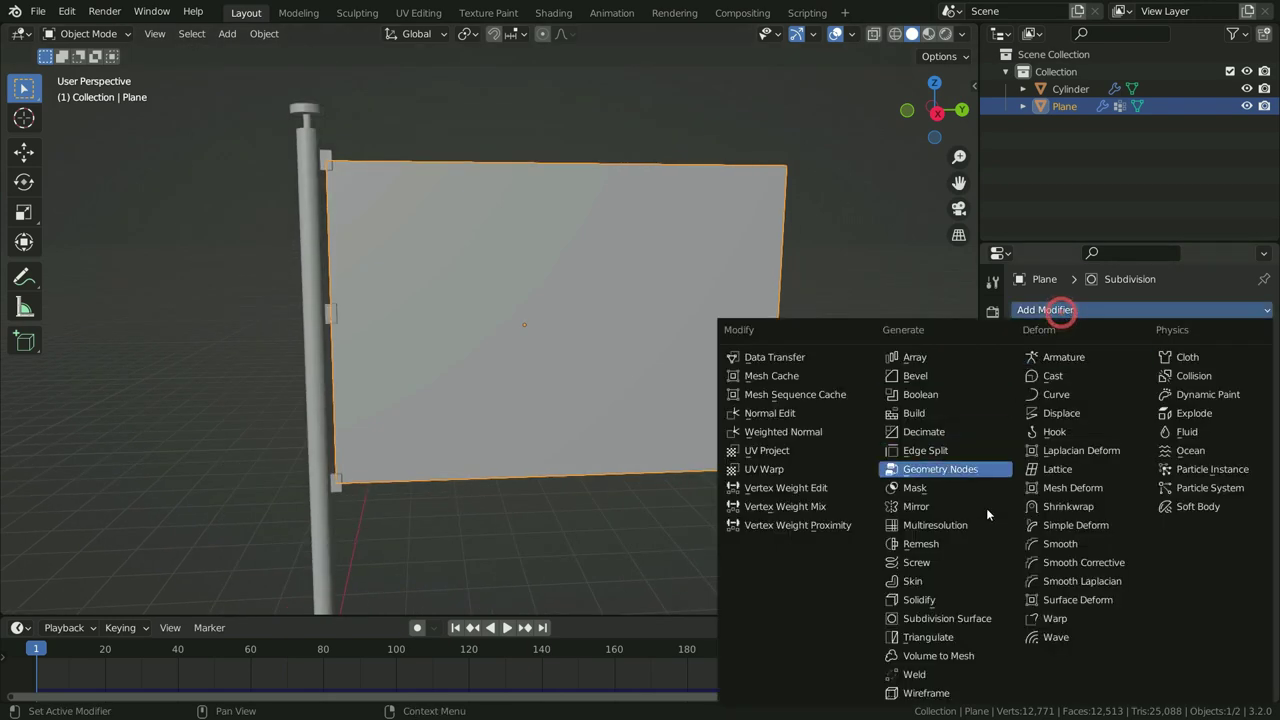
left_click(955, 600)
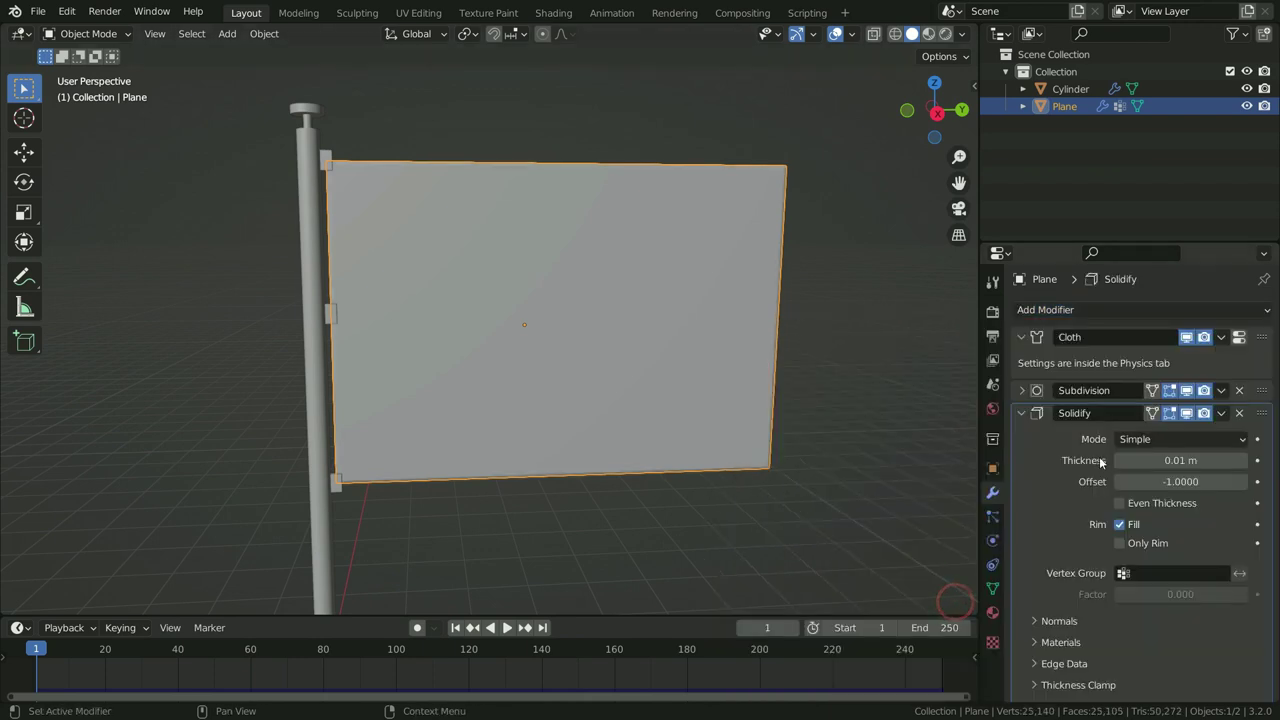
key("KP_7")
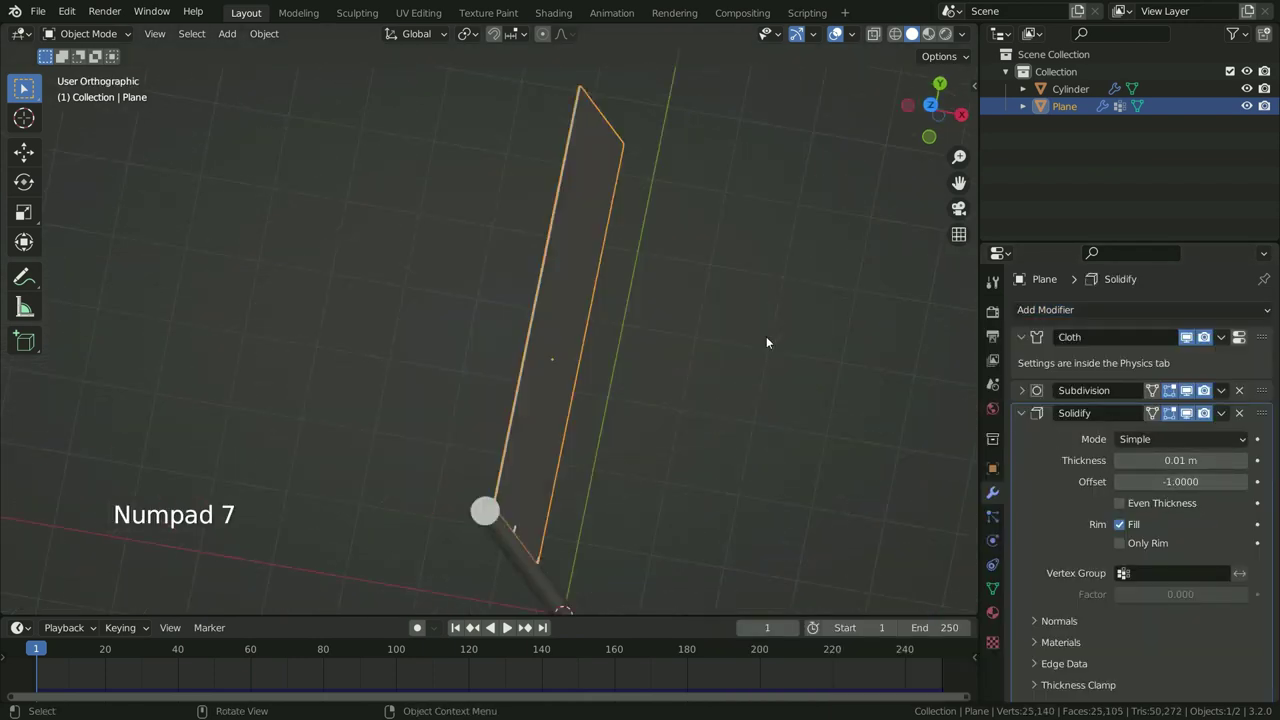
scroll(553, 588, "up", 8)
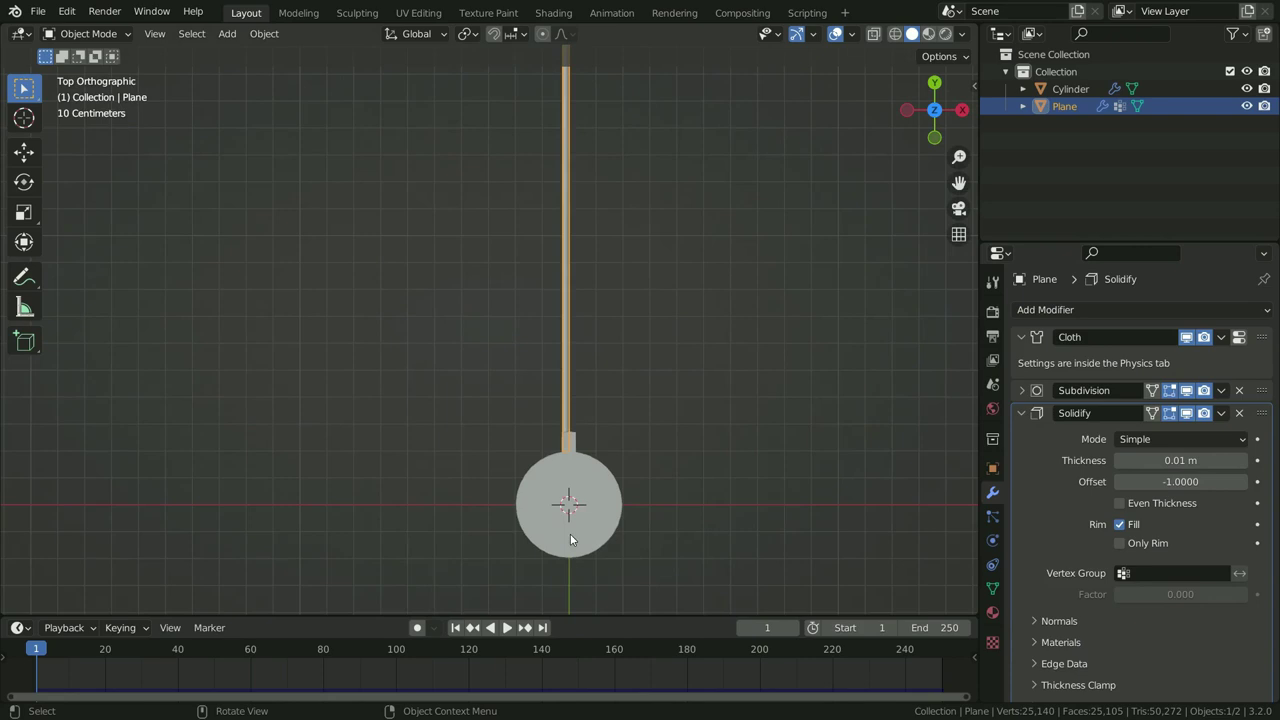
- Try a much larger Solidify thickness on the flag, and restore it to 0.01 m
left_click_drag(1158, 460, 1186, 460)
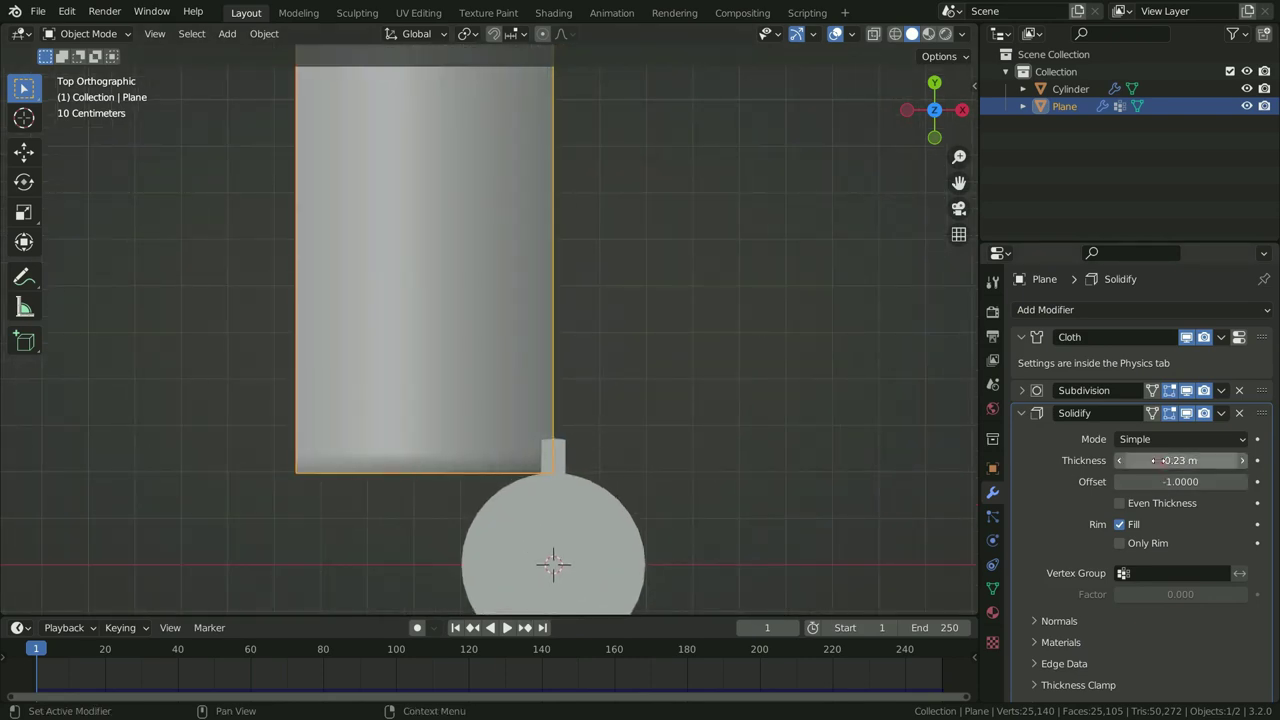
left_click(1180, 460)
type("0.01")
key("Return")
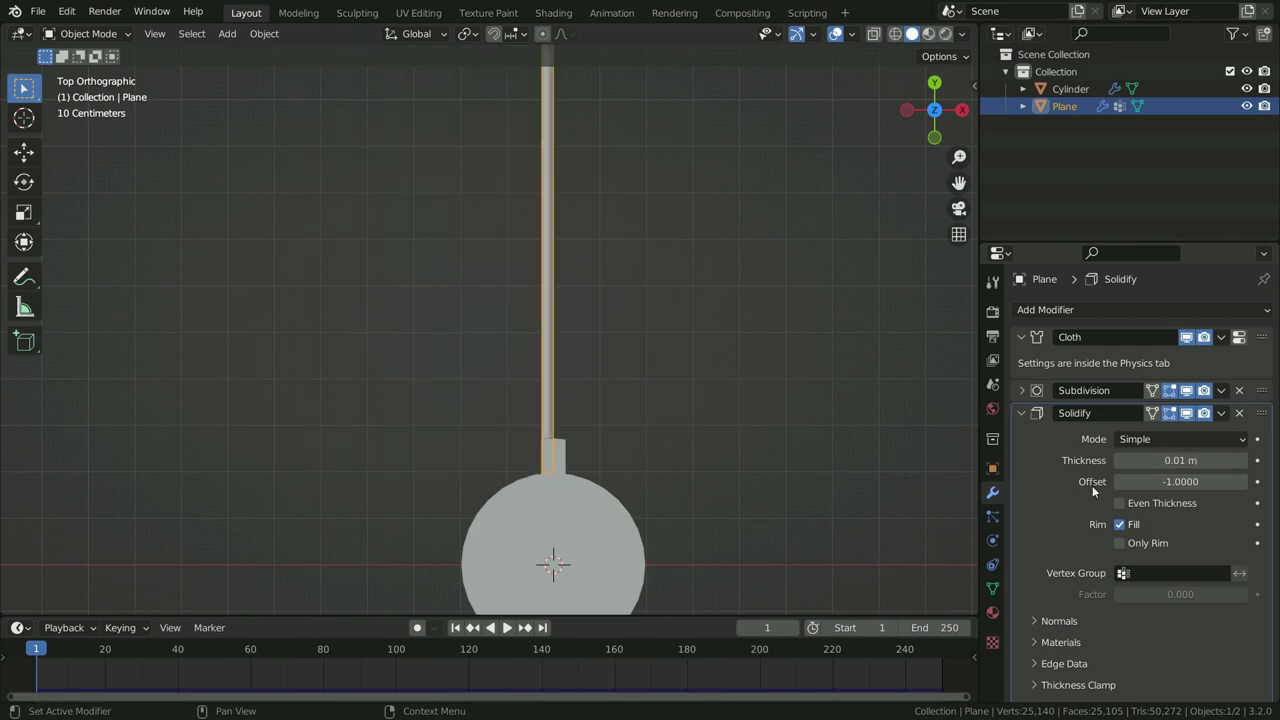
- Set the flag's Solidify offset to 0 so the thickness is centred on the plane
left_click(1178, 481)
type("0")
key("Return")
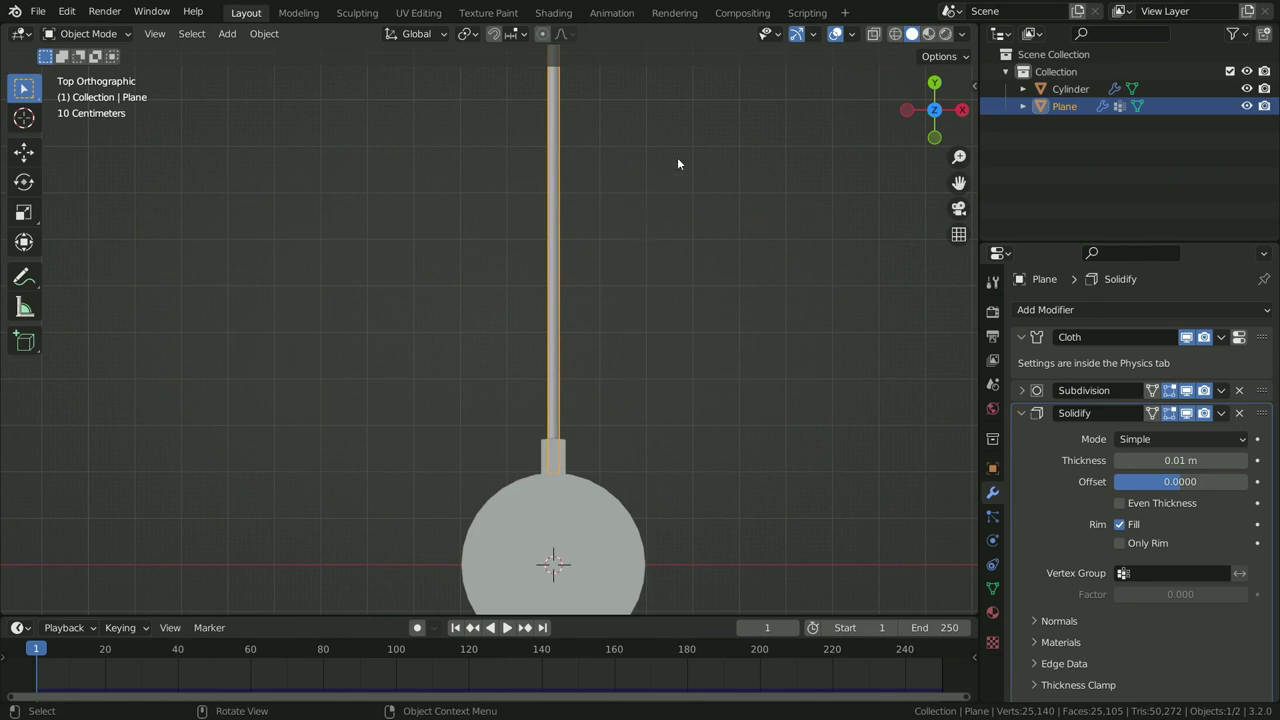
- Add a Wind force field at the world origin, working from the right orthographic view
scroll(677, 163, "down", 3)
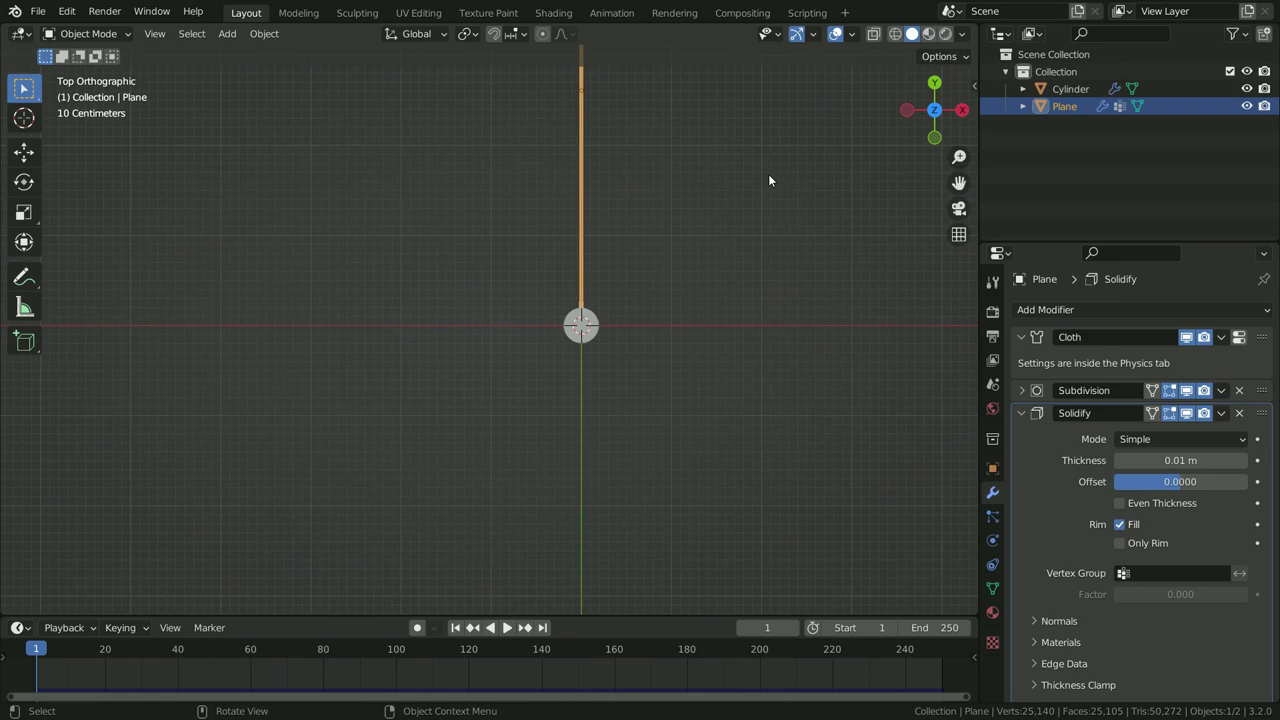
key("KP_3")
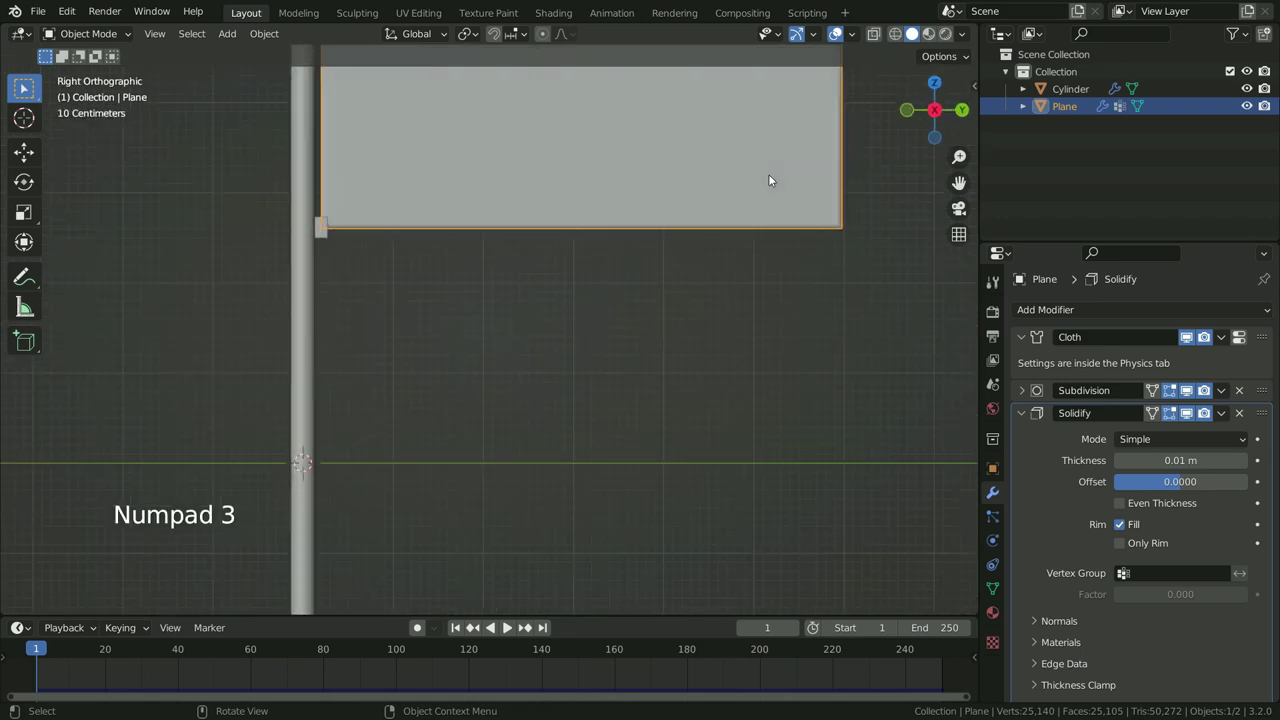
scroll(510, 300, "up", 1)
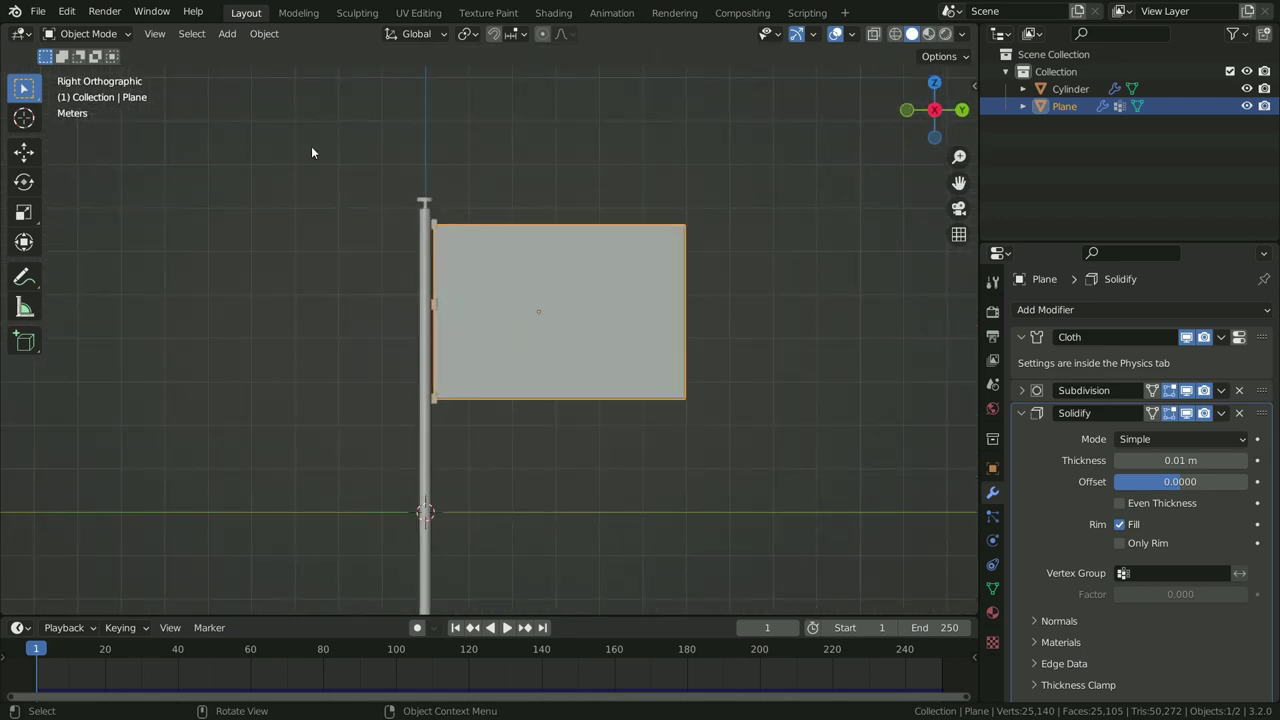
key("shift+a")
mouse_move(306, 461)
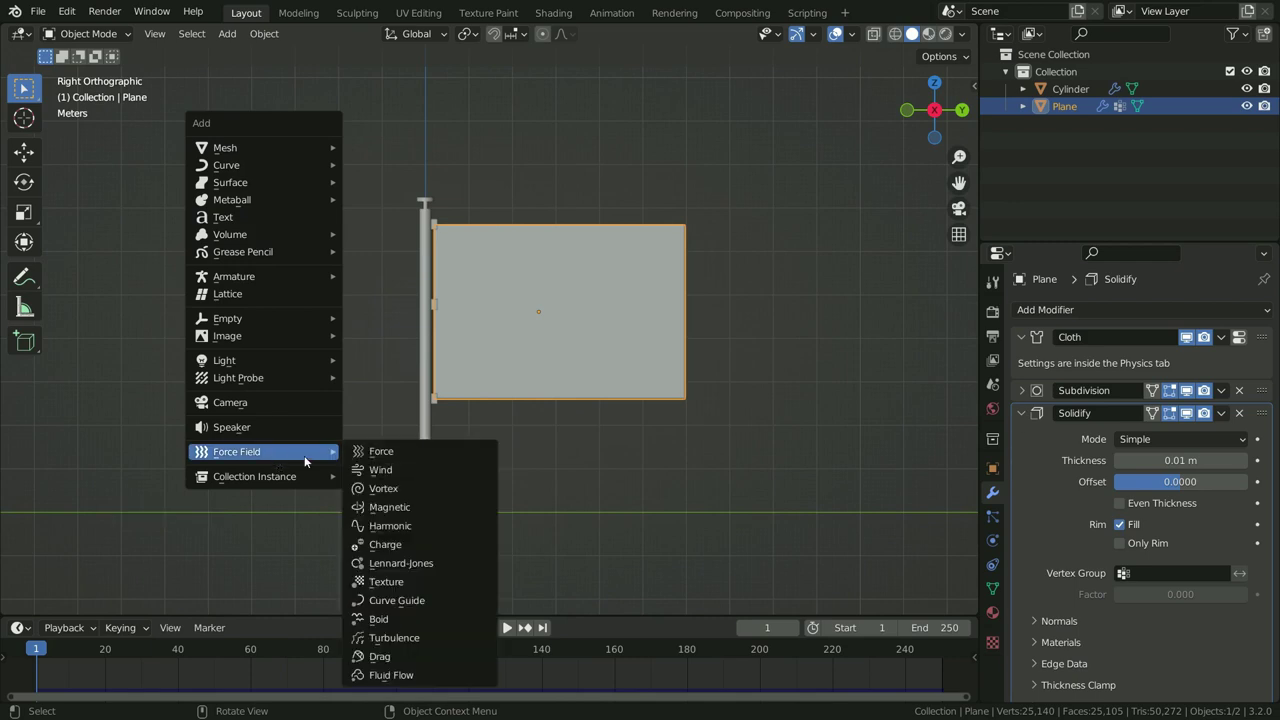
left_click(398, 469)
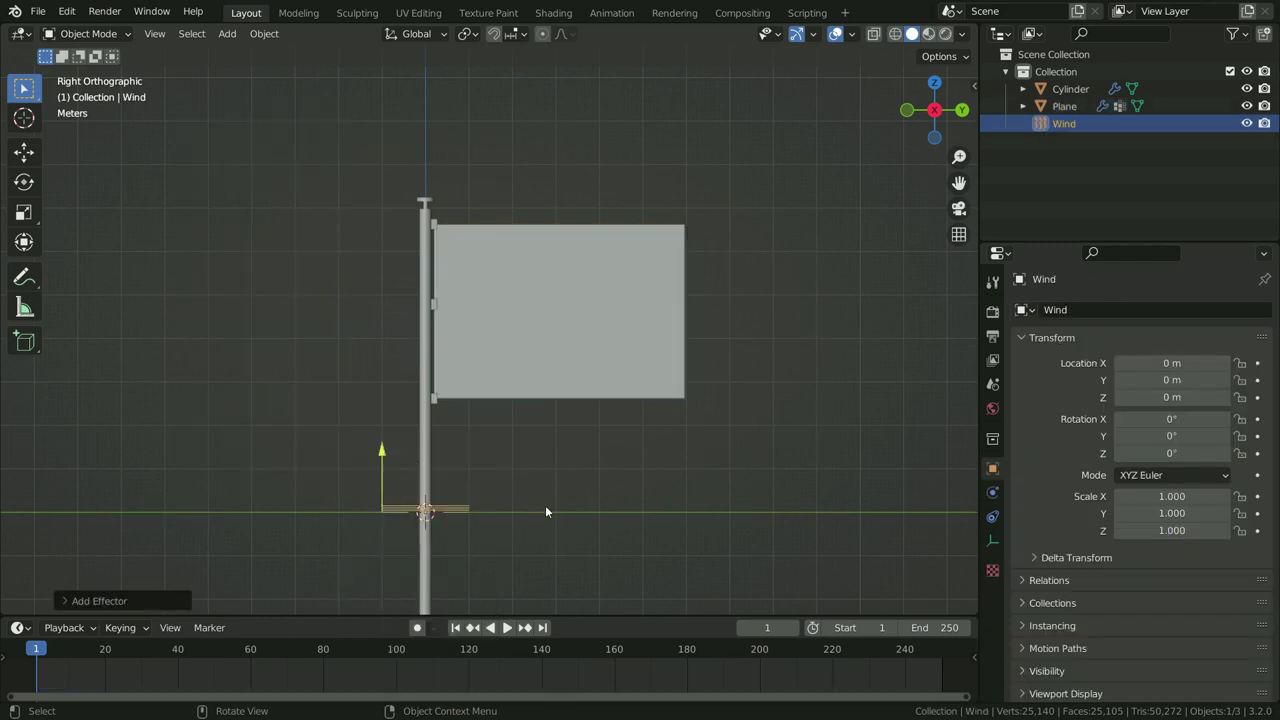
- Move the Wind field to about Y -3.17 m, Z 4.33 m and rotate it about -91° on X to blow toward the flag
key("g")
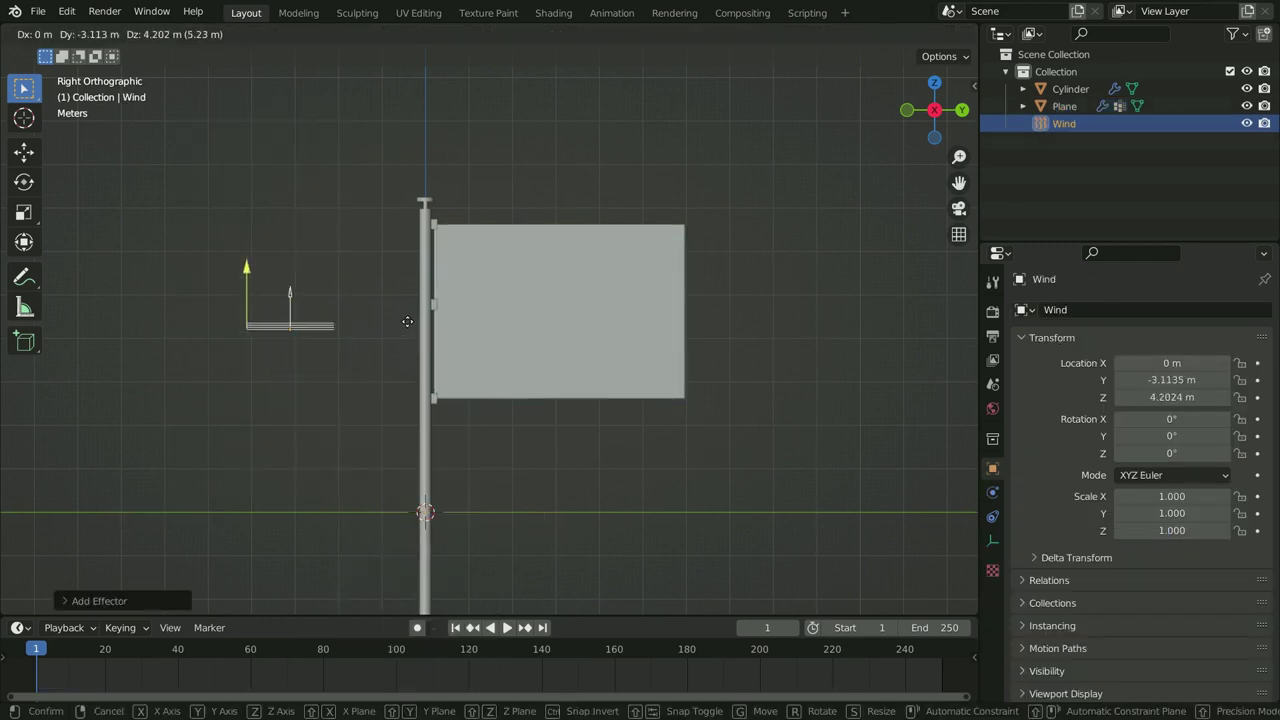
left_click(406, 321)
key("r")
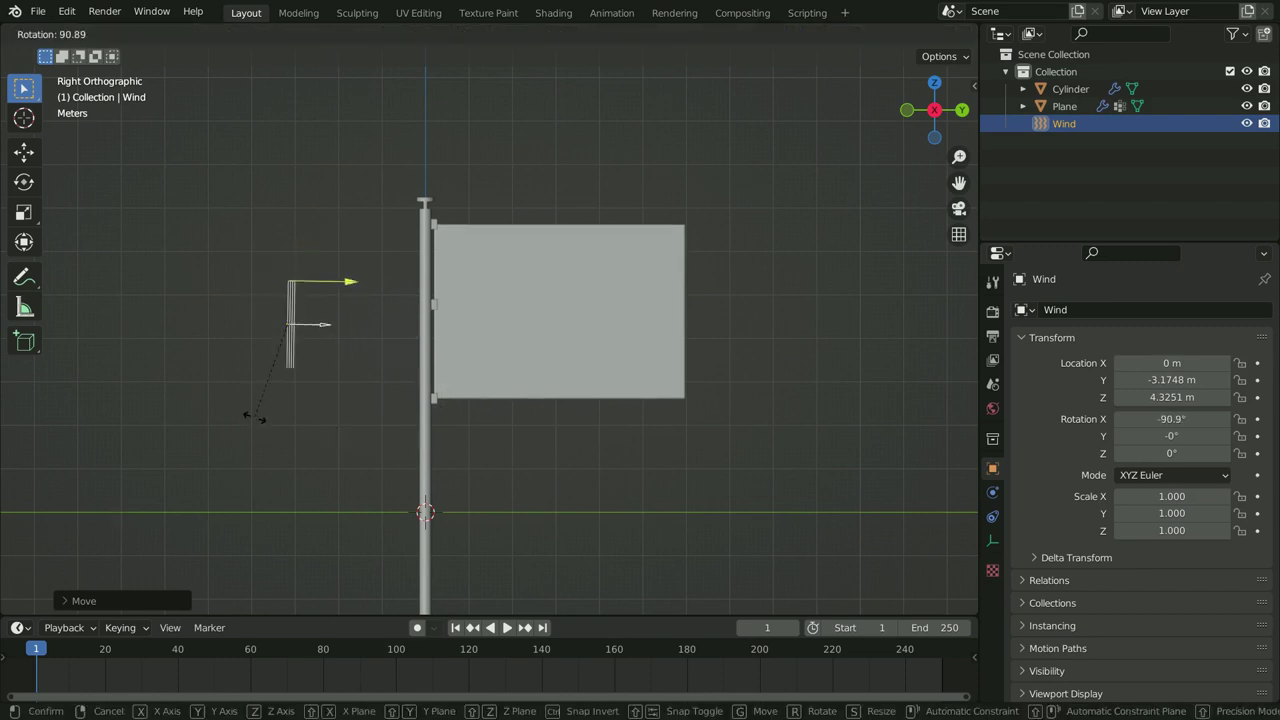
left_click(250, 422)
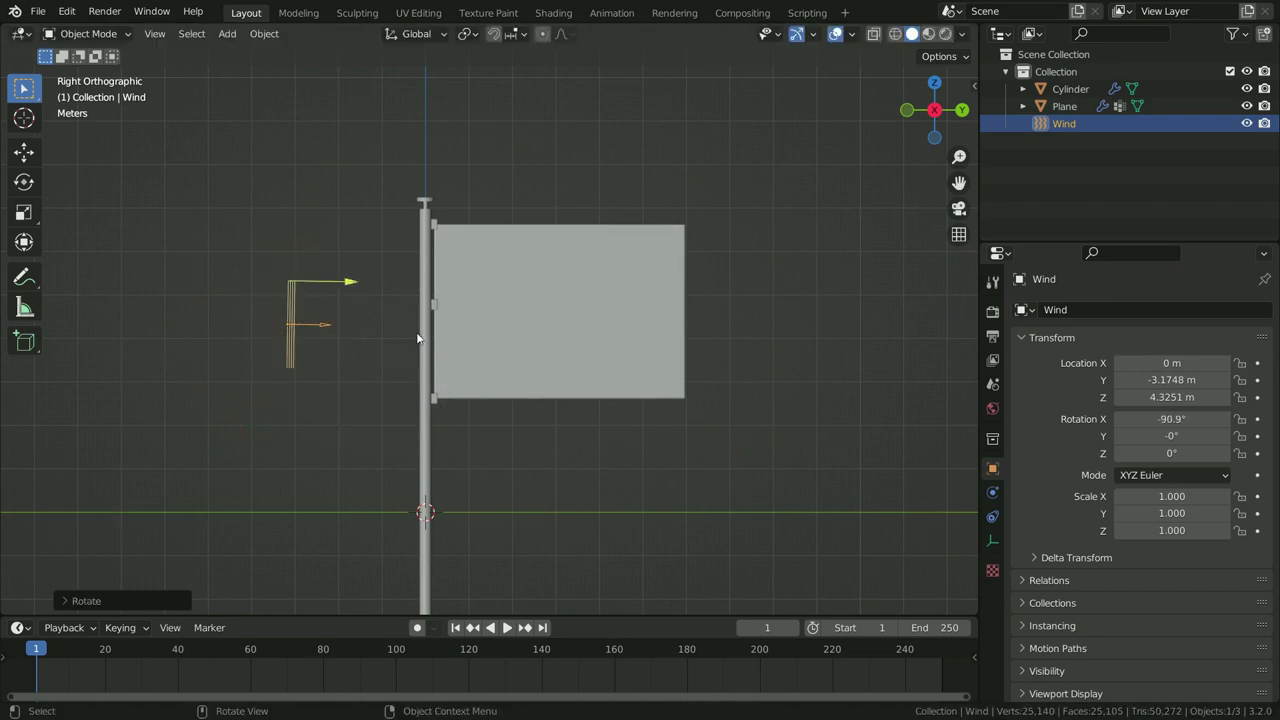
- Set the Wind force field's strength to 3000
left_click(992, 493)
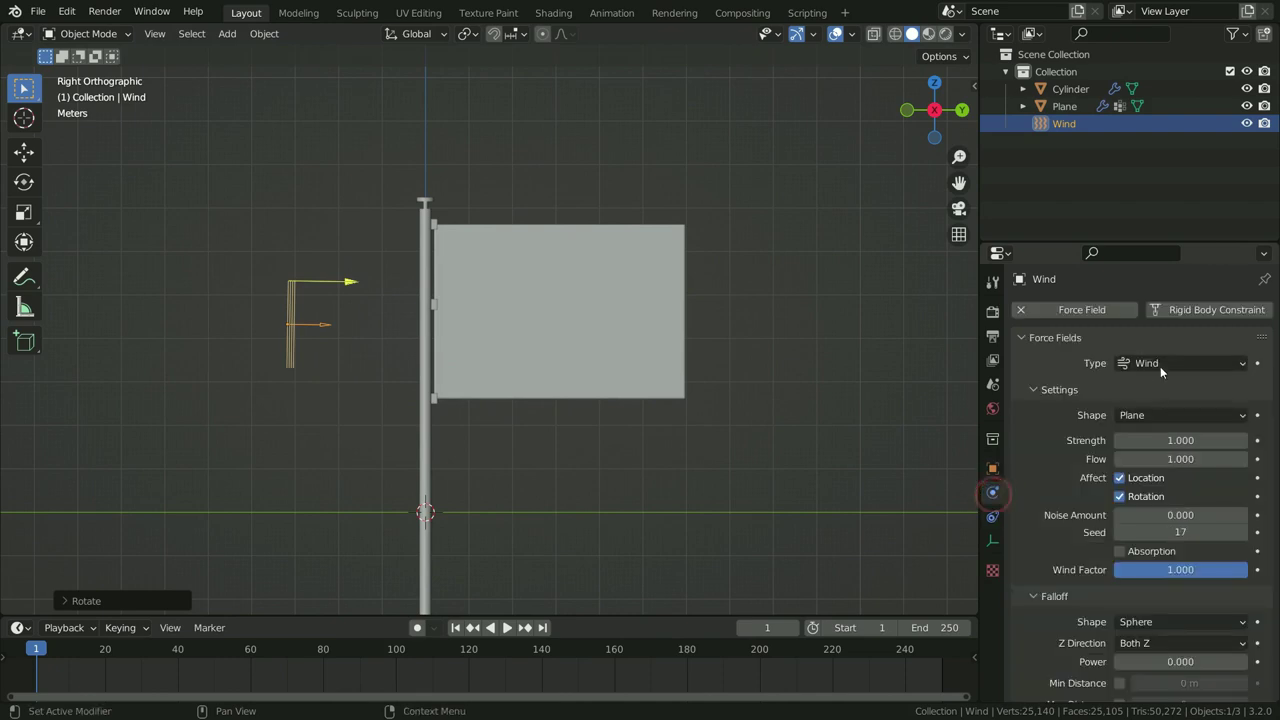
double_click(1180, 440)
type("300")
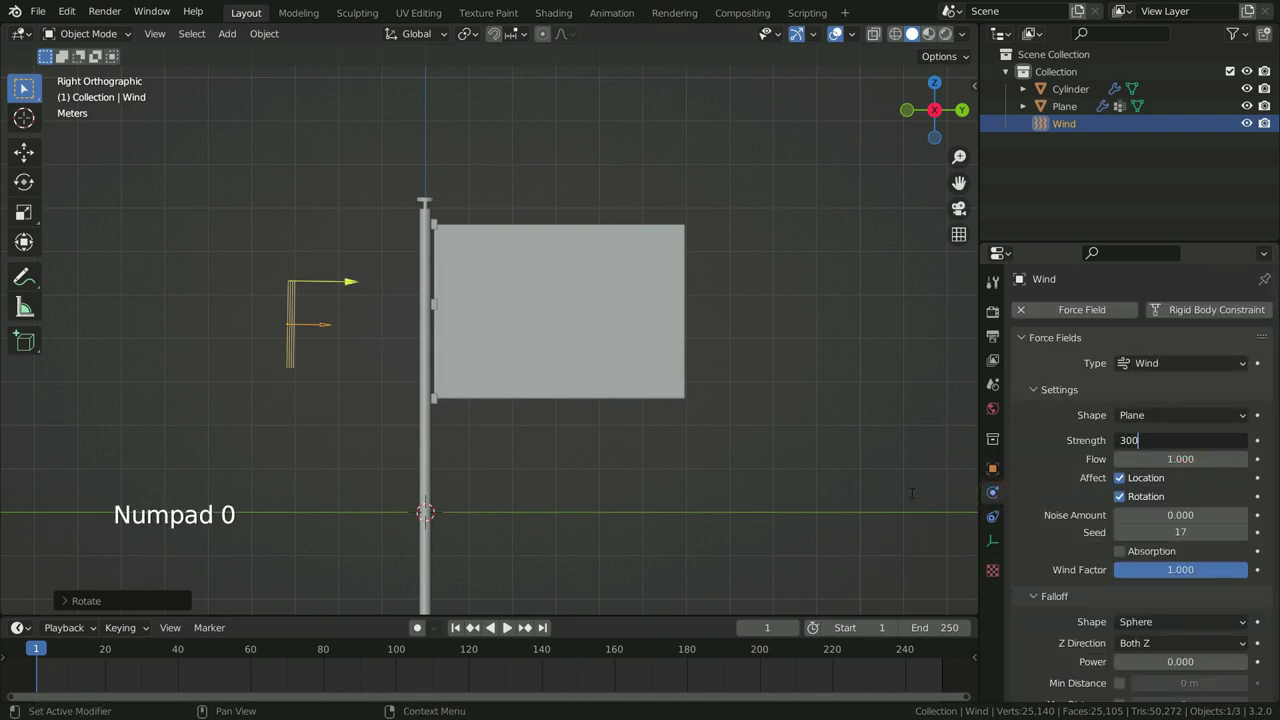
key("Return")
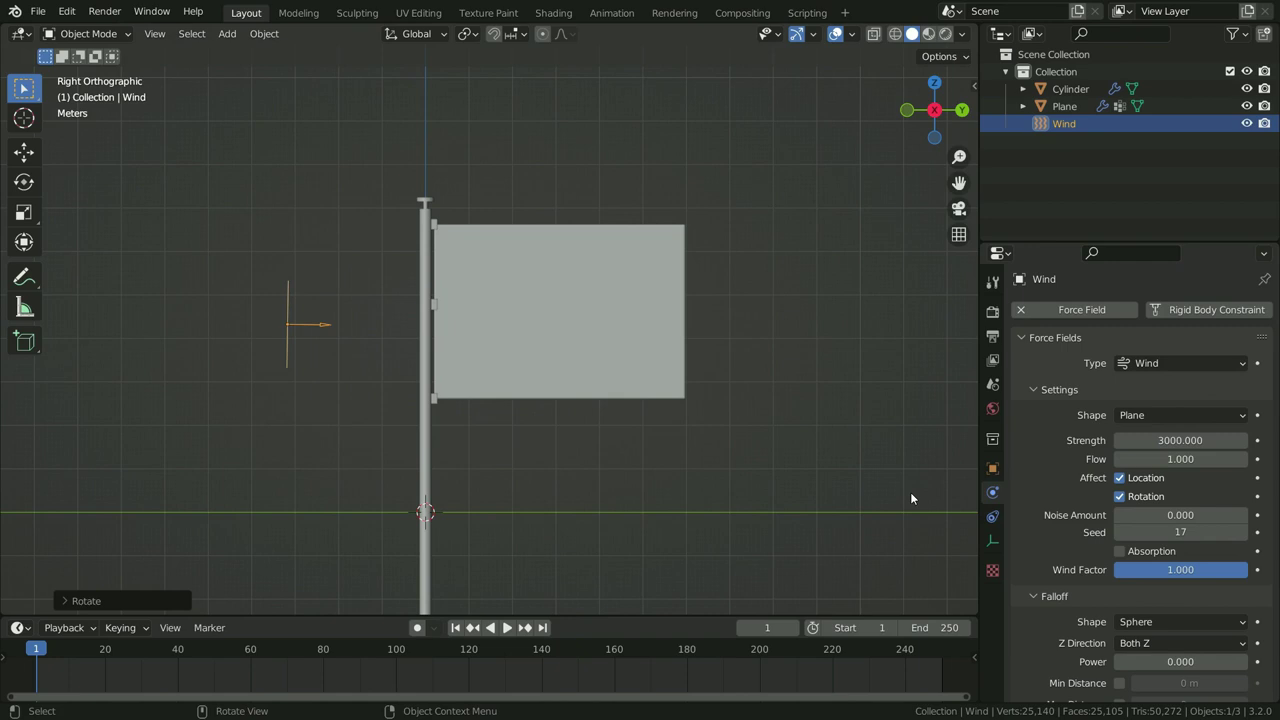
- Delete the flag's existing cloth bake and bake the simulation again with the wind
left_click(590, 297)
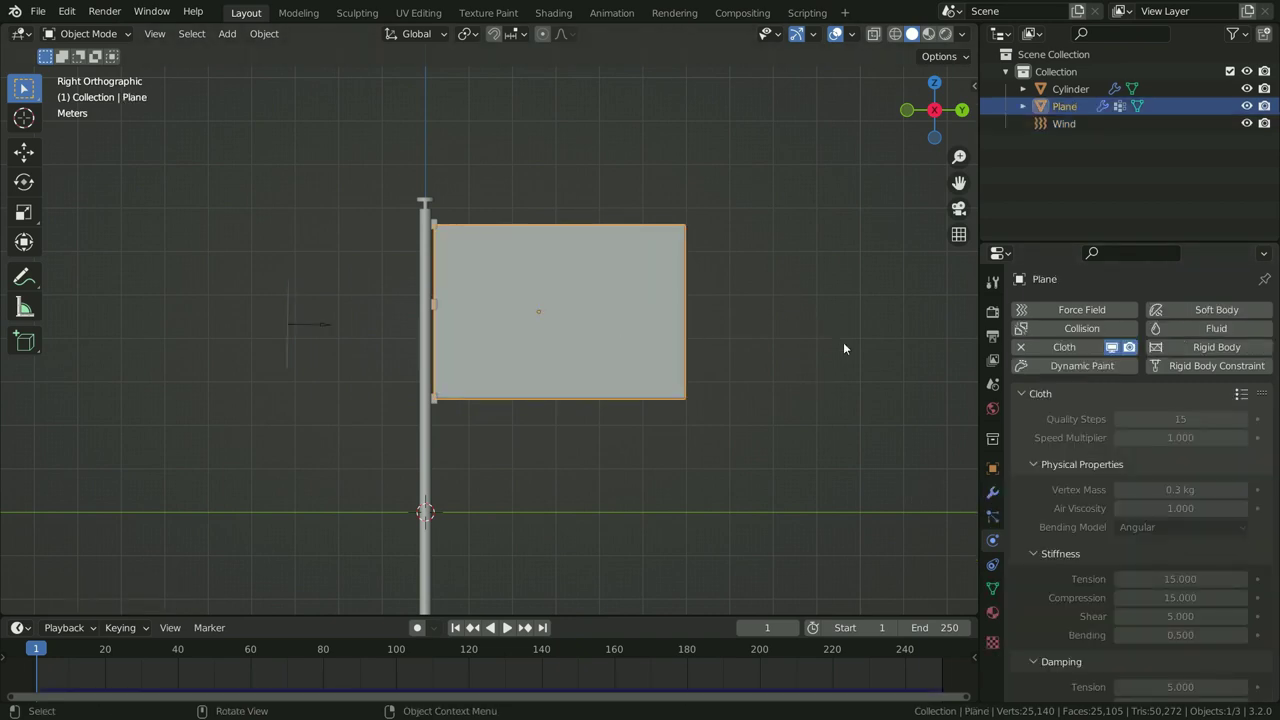
scroll(1065, 459, "down", 15)
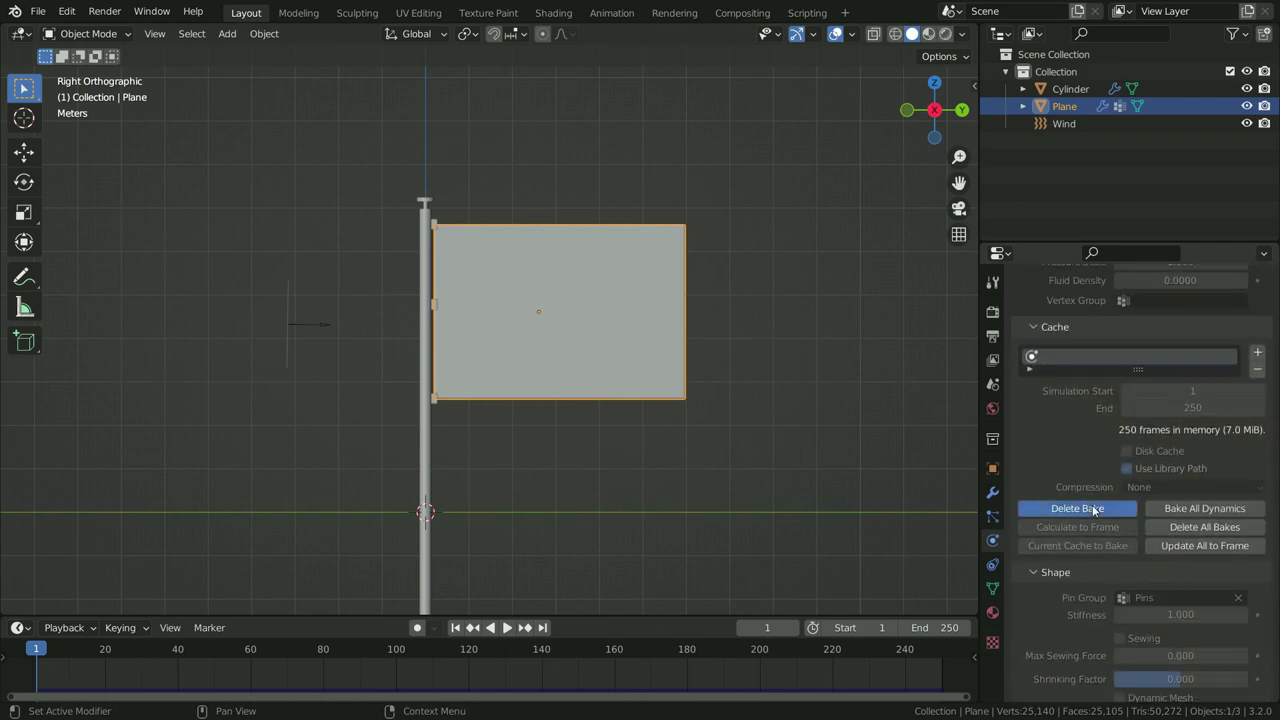
left_click(1075, 508)
left_click(1078, 508)
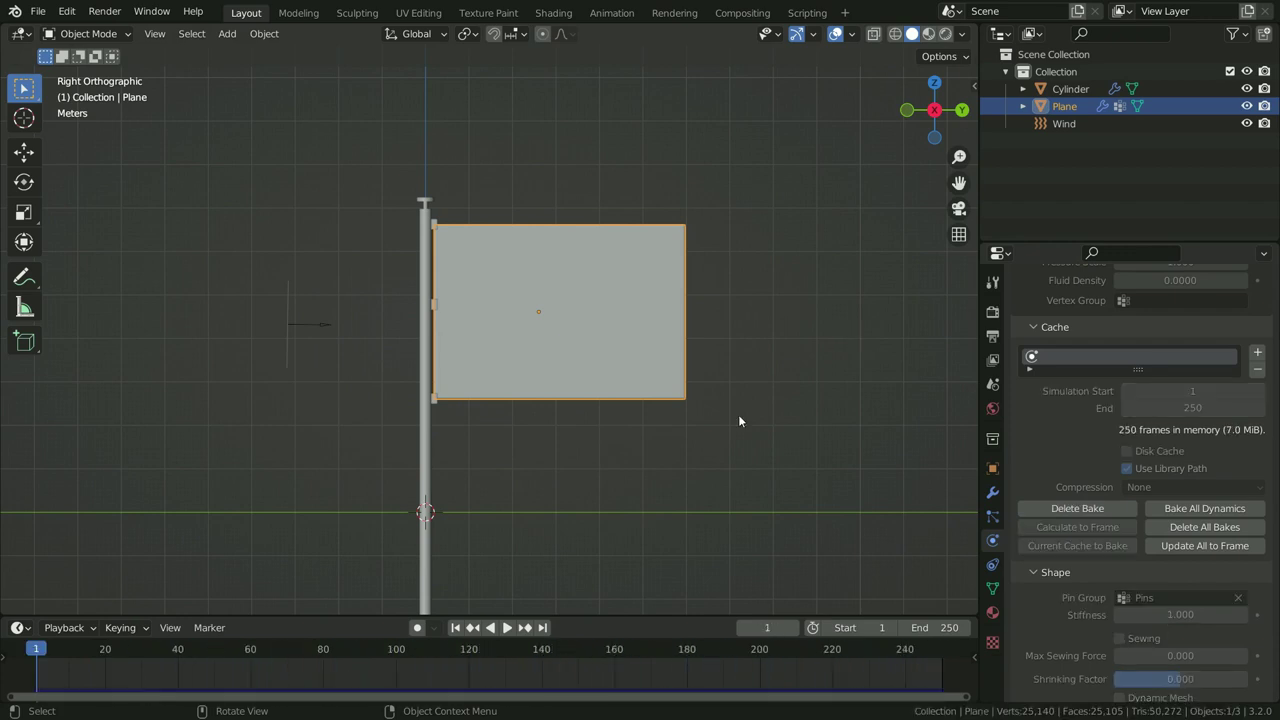
- Play the baked flag animation to check the waving, and return to frame 1
left_click(507, 627)
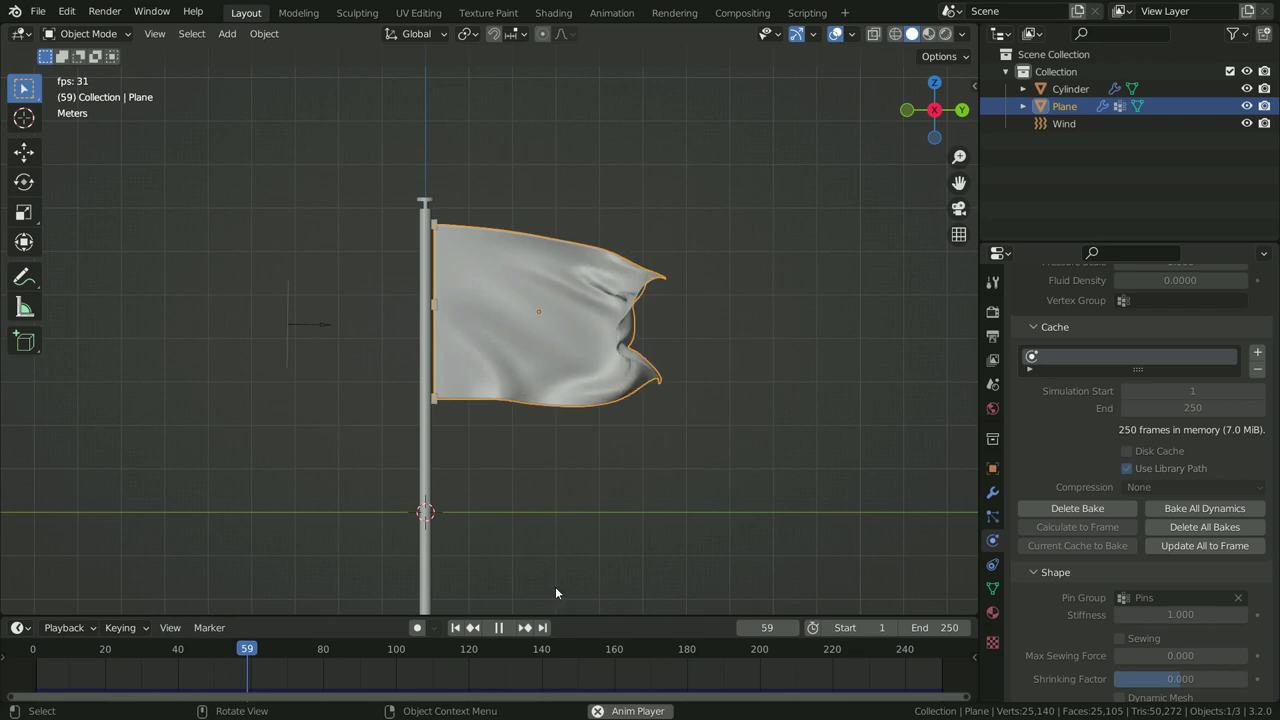
left_click(500, 628)
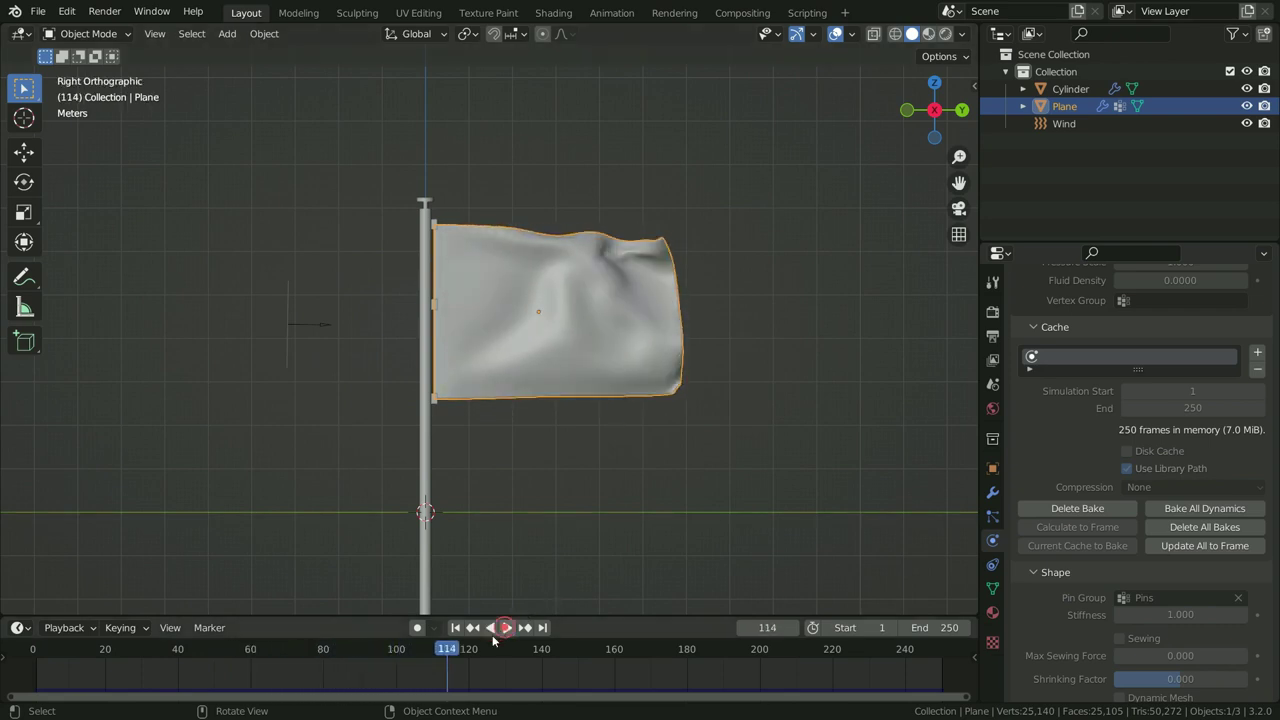
left_click(456, 628)
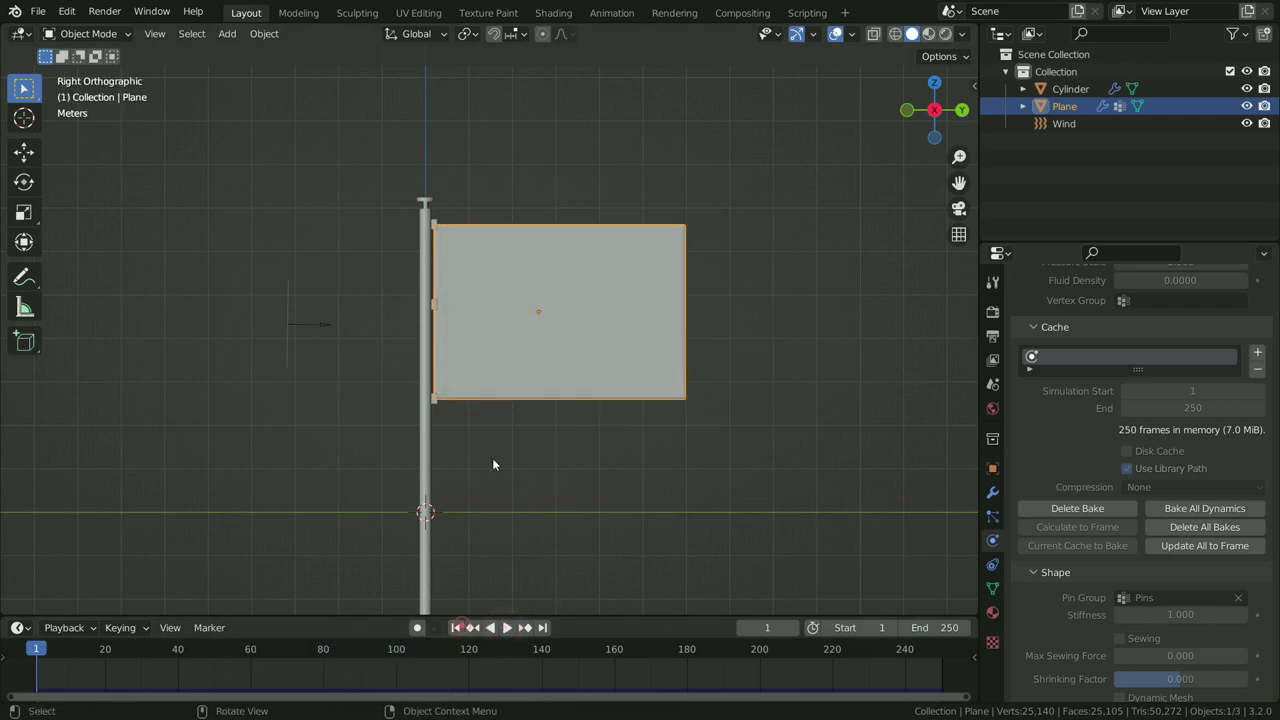
- Switch to the Shading workspace and create a new material for the flag
left_click(553, 13)
scroll(469, 334, "down", 6)
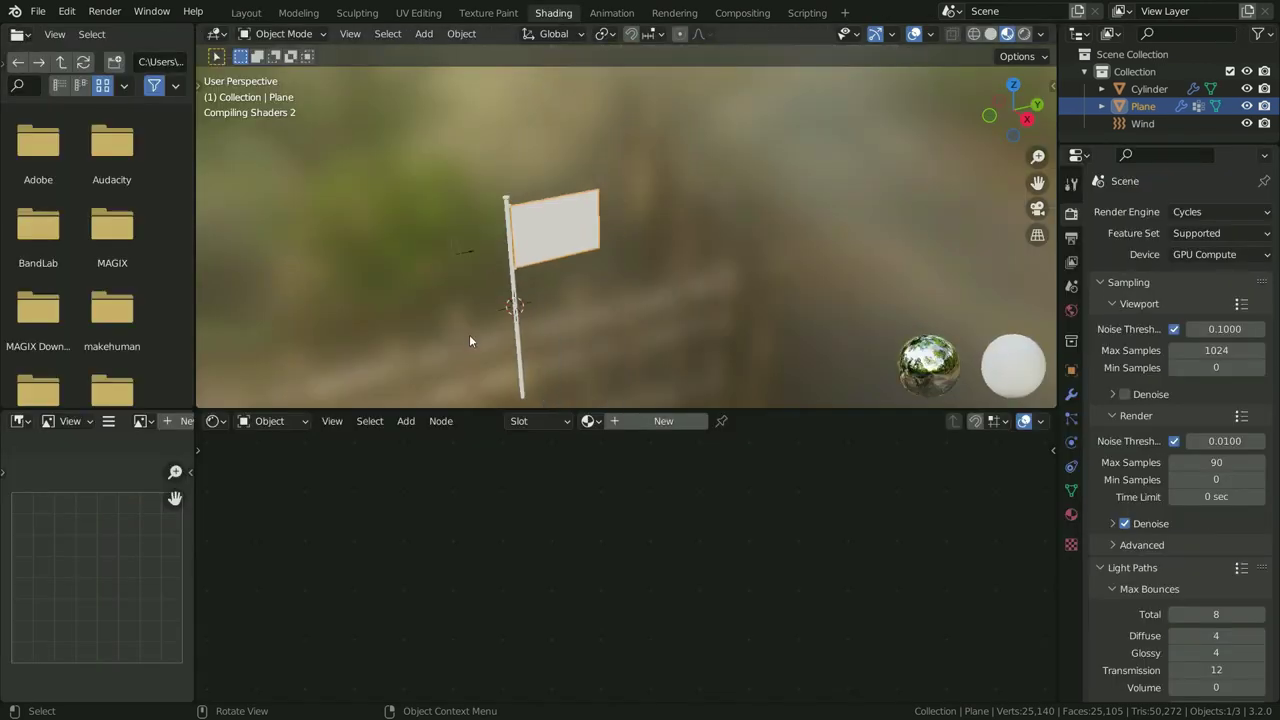
middle_click_drag(469, 334, 522, 227)
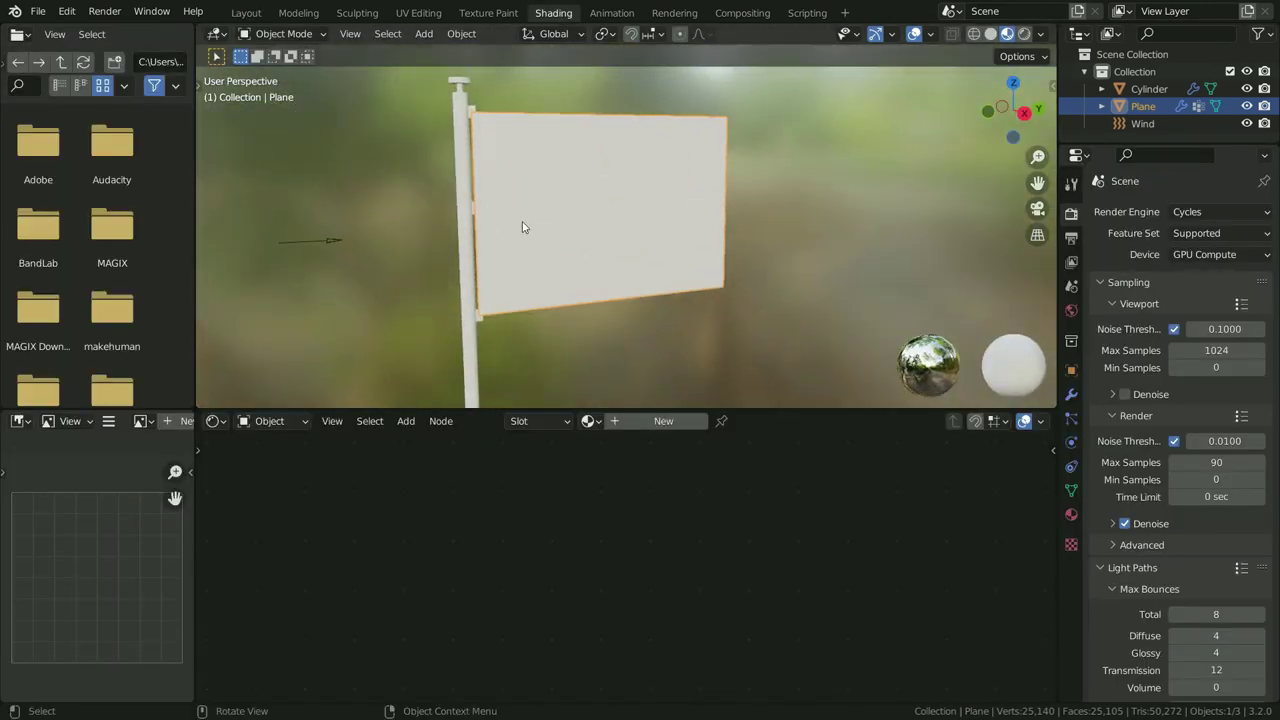
left_click(635, 424)
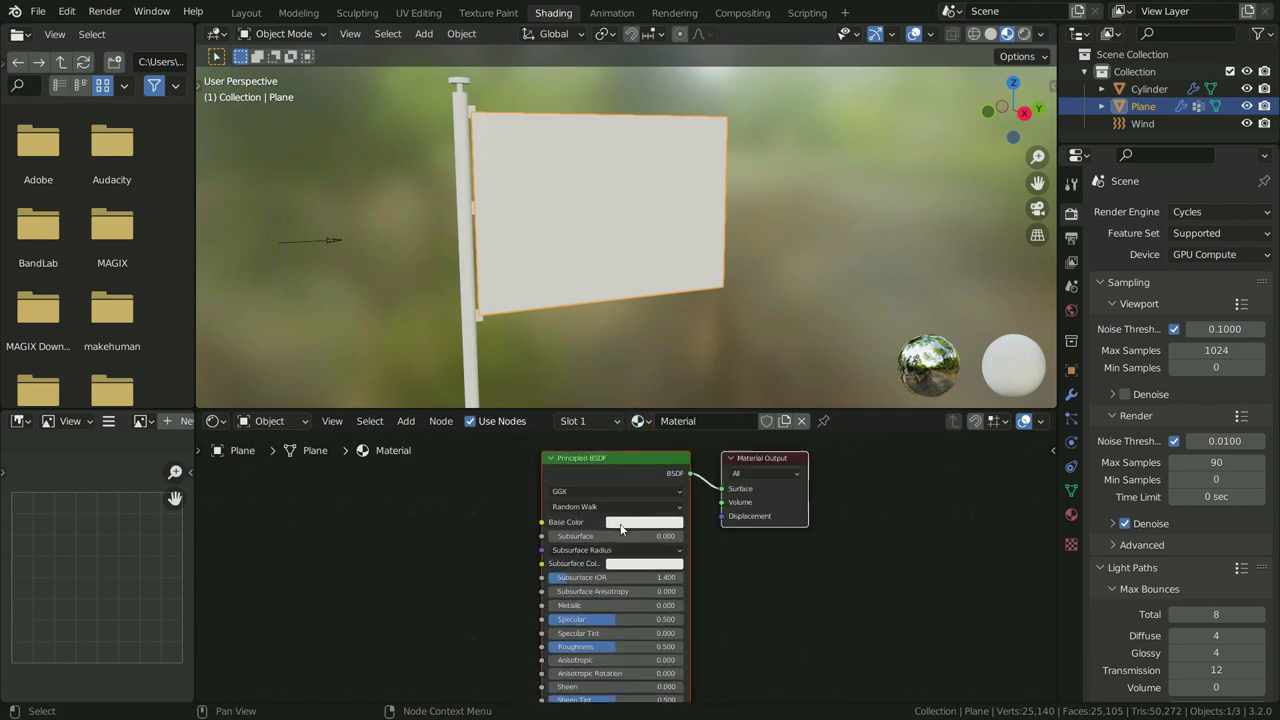
- Set the base colour of the flag's Principled BSDF to a bright, saturated sky blue
scroll(625, 520, "up", 3)
left_click(641, 541)
left_click_drag(690, 368, 686, 236)
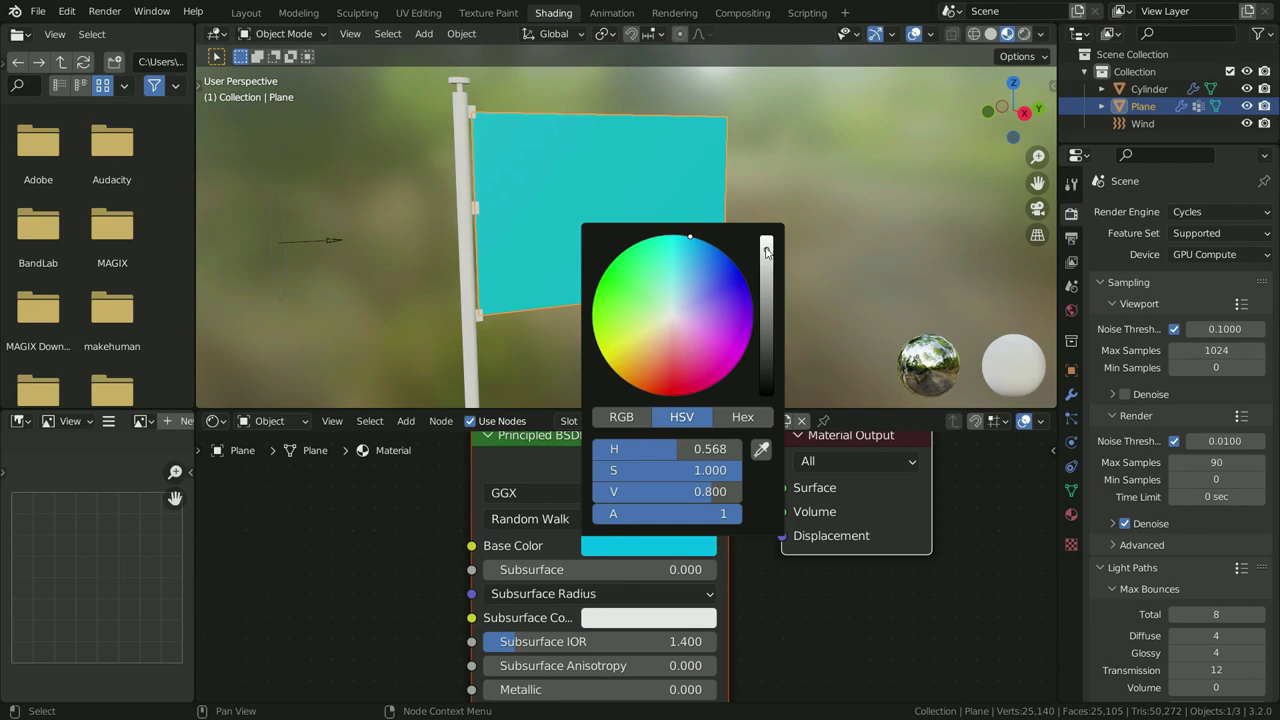
left_click_drag(767, 252, 703, 241)
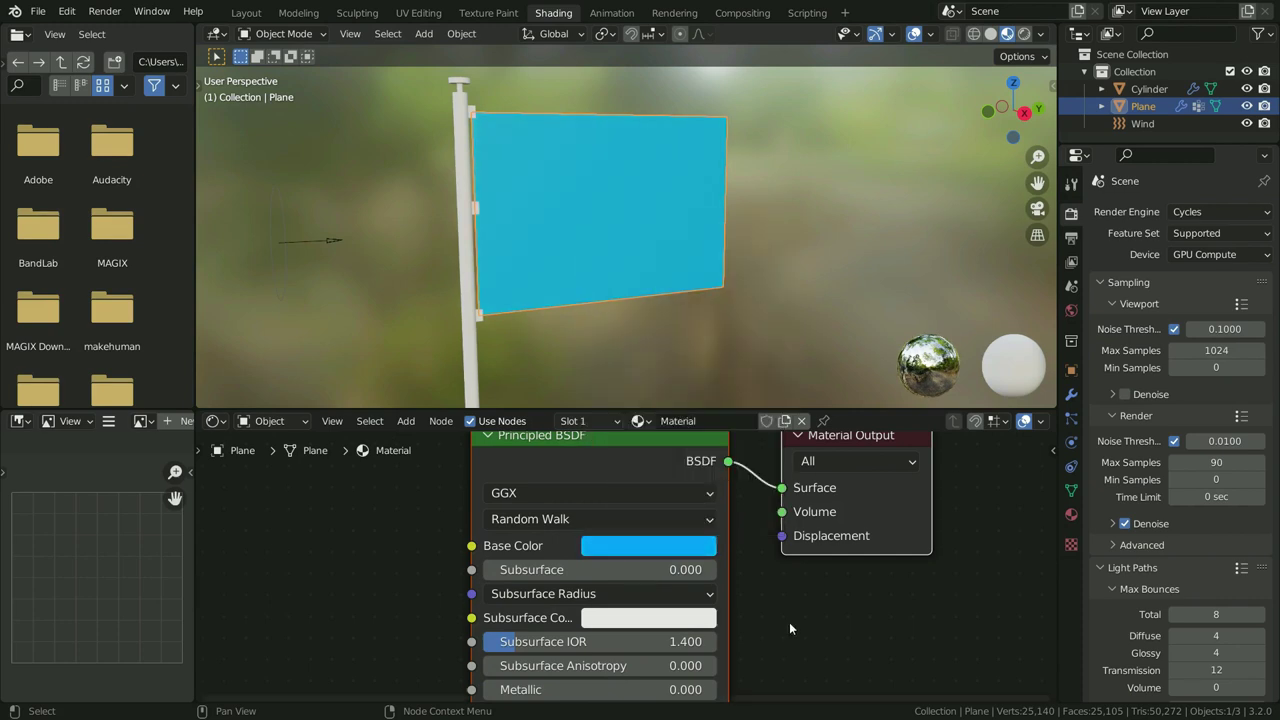
- Raise the roughness of the flag's blue Principled BSDF to about 0.6
scroll(615, 528, "down", 2)
scroll(600, 697, "down", 2, "shift")
scroll(600, 697, "up", 2)
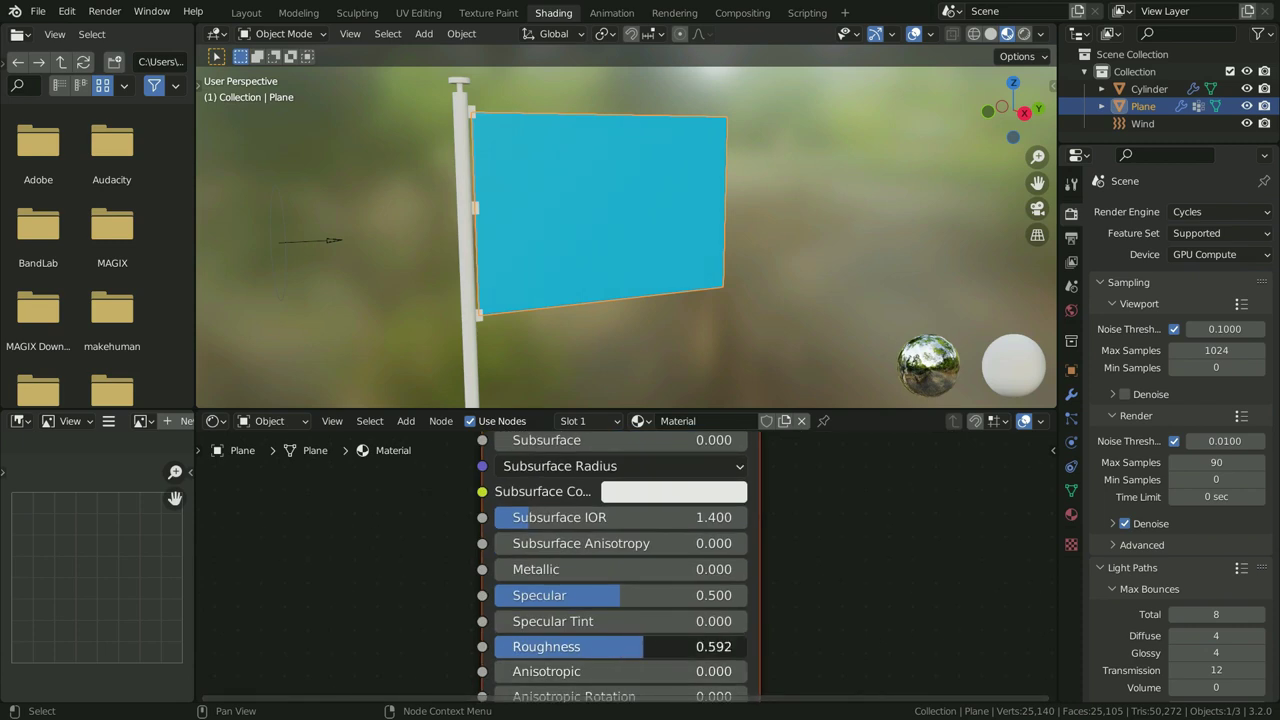
left_click_drag(612, 646, 624, 646)
scroll(564, 128, "up", 1)
scroll(668, 624, "down", 4)
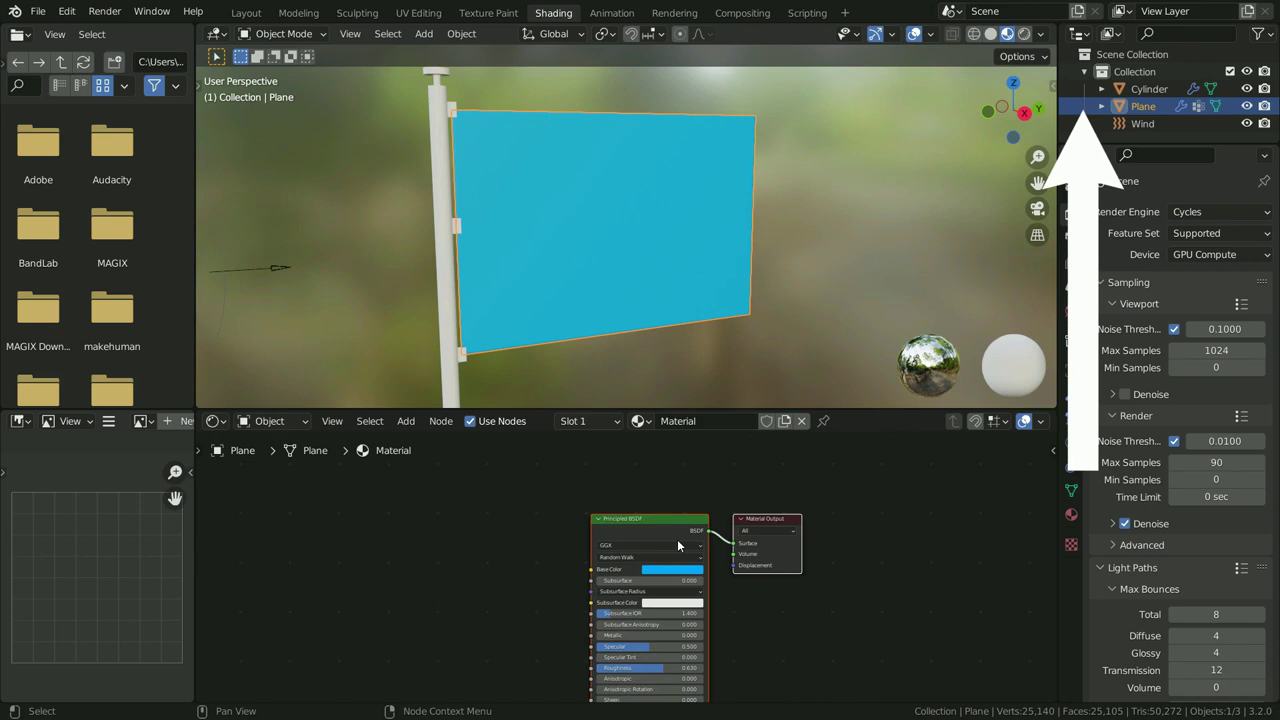
- Move the blue Principled BSDF node down and add a second Principled BSDF node to its upper left
scroll(677, 540, "up", 1)
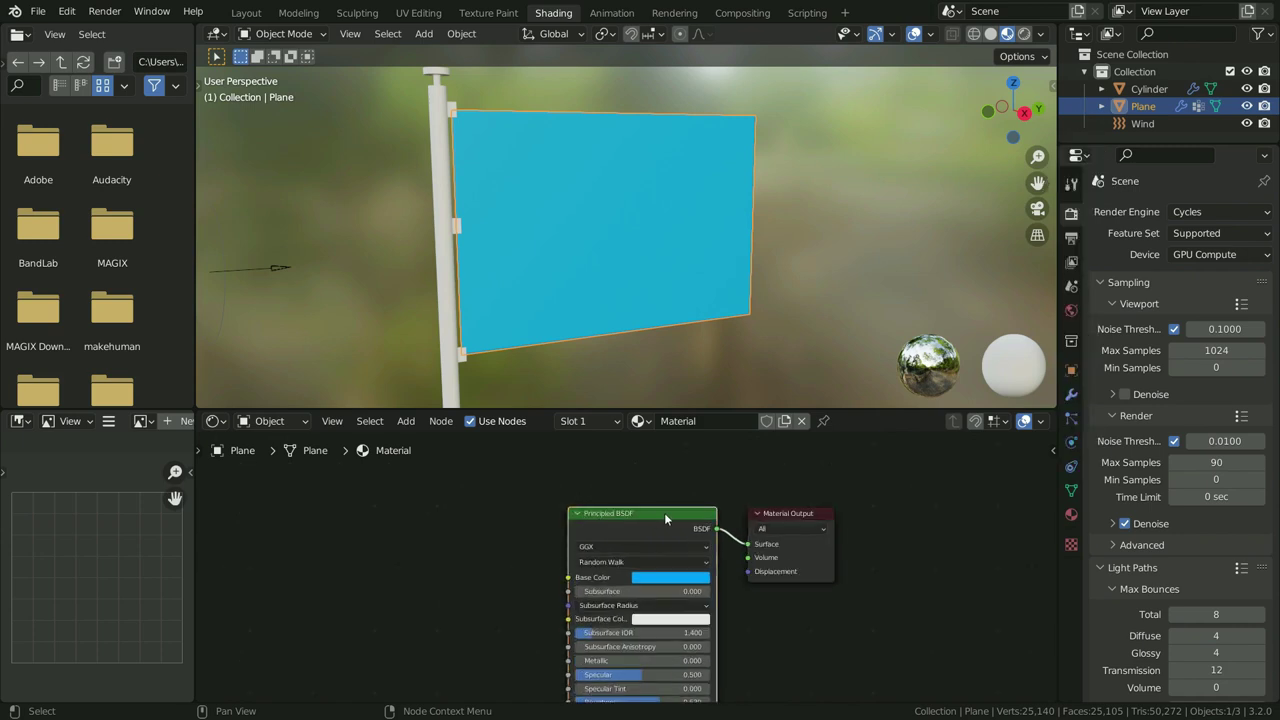
left_click_drag(655, 513, 644, 600)
scroll(579, 534, "up", 1)
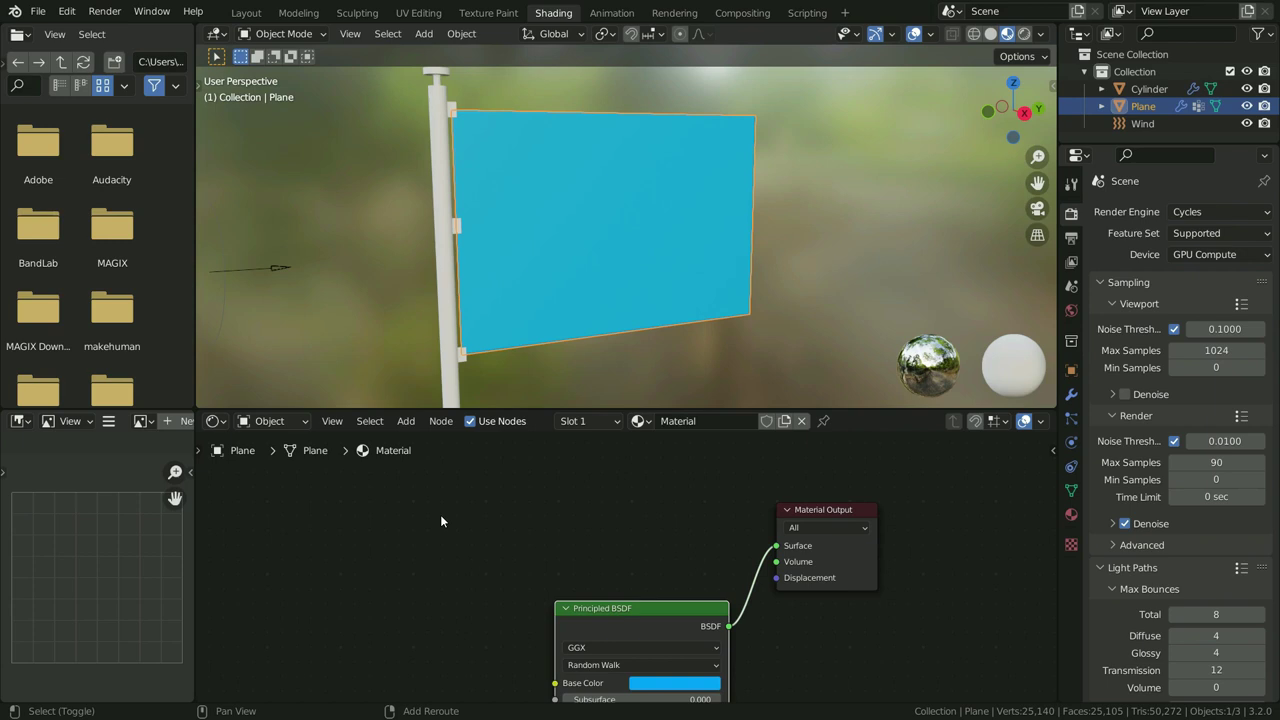
key("shift+a")
mouse_move(420, 576)
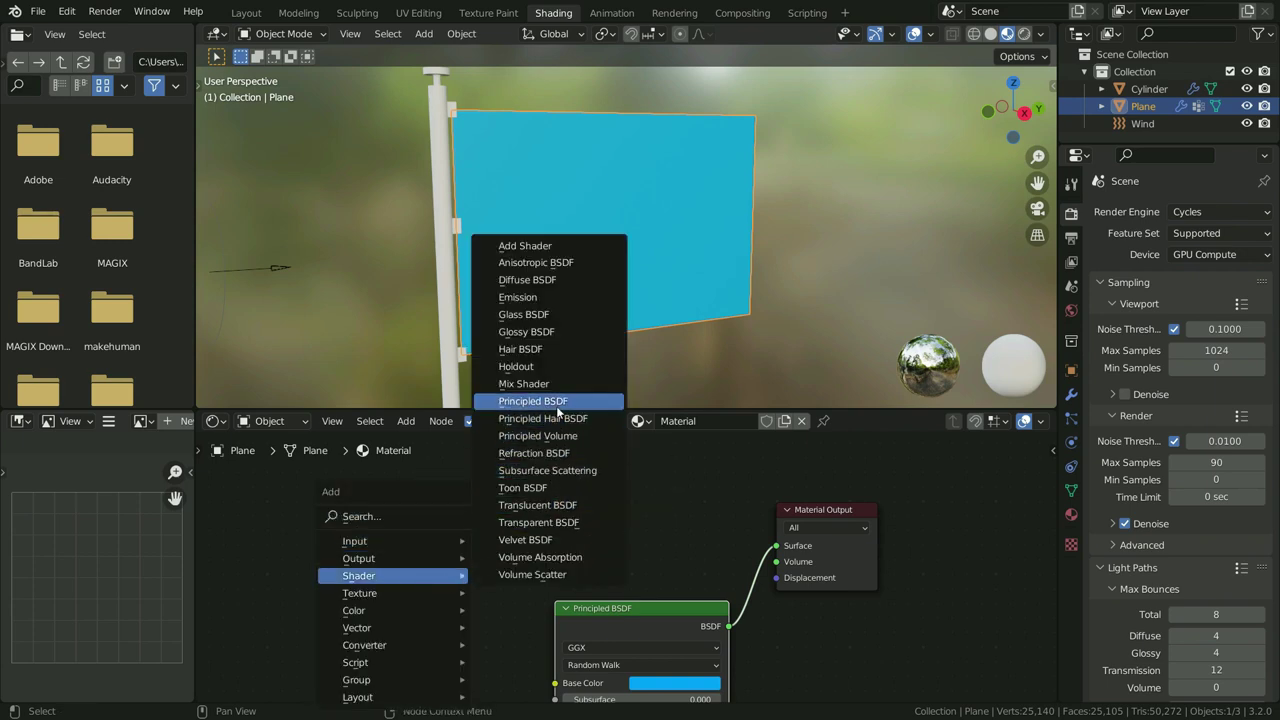
left_click(557, 405)
left_click(587, 506)
scroll(587, 506, "down", 1)
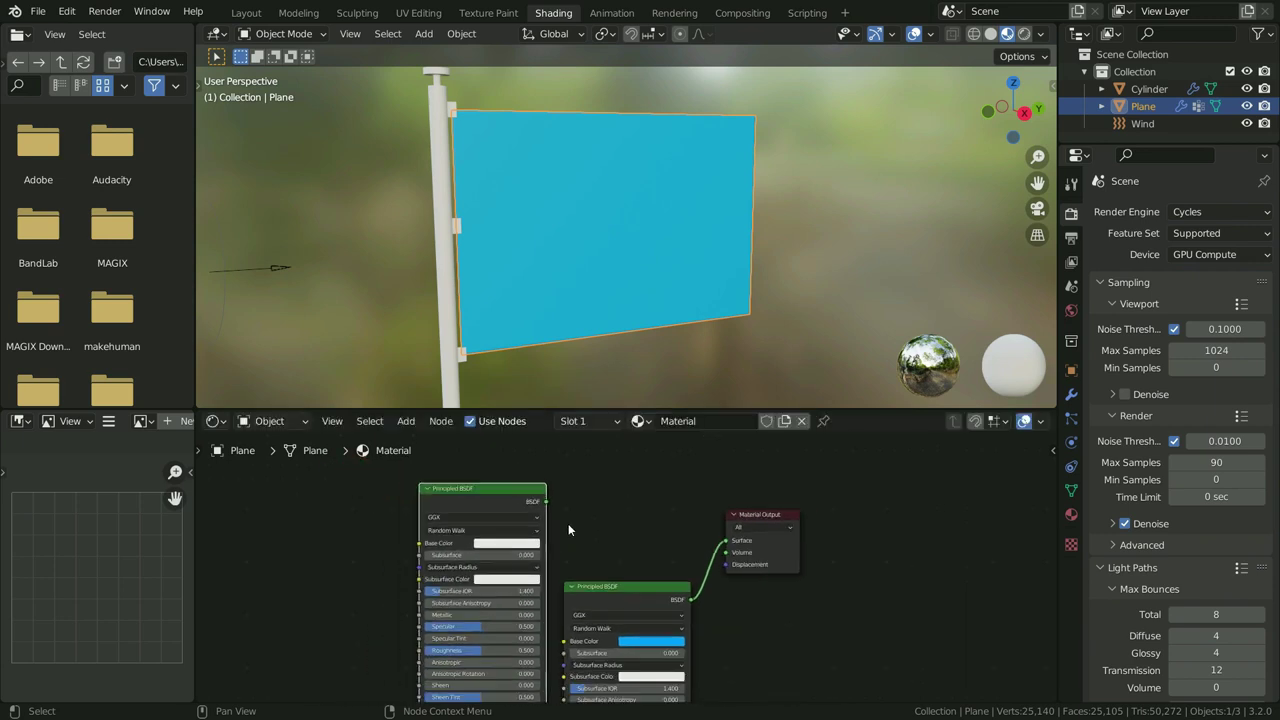
- Insert a Mix Shader between the blue Principled BSDF and the Material Output, and link the new Principled BSDF to its second shader input
left_click_drag(751, 509, 821, 530)
scroll(683, 509, "up", 2)
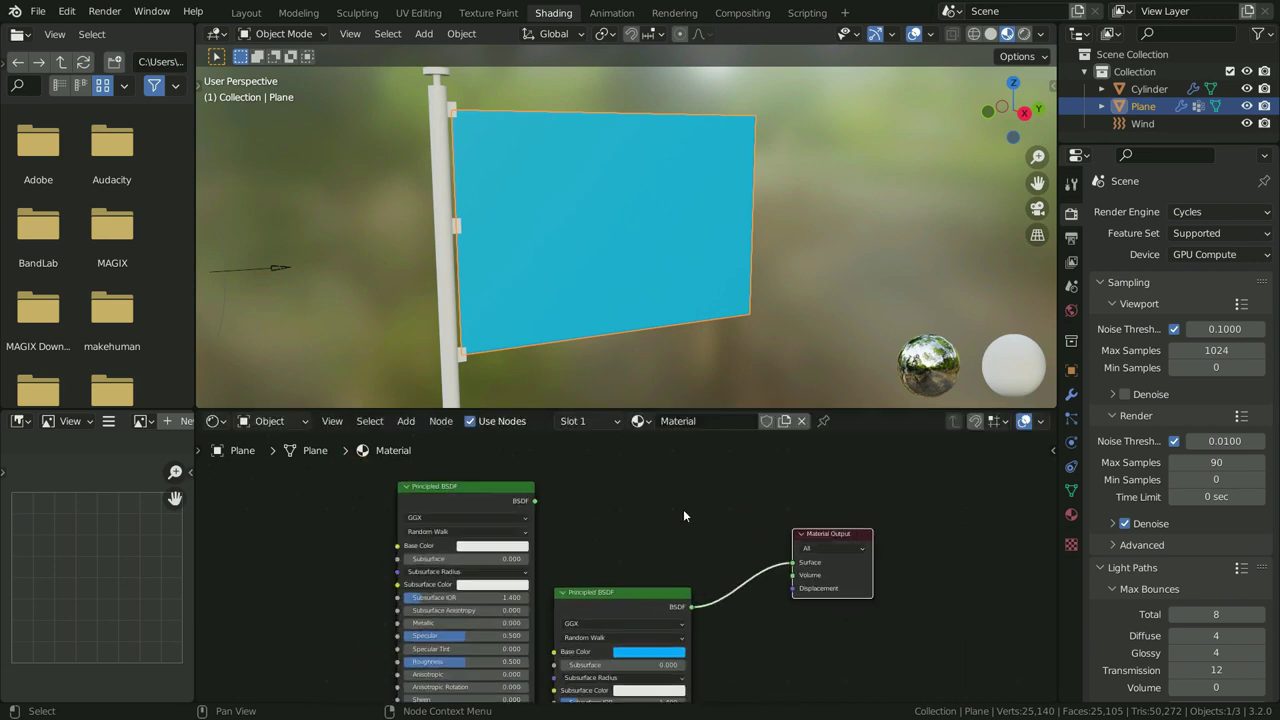
key("shift+a")
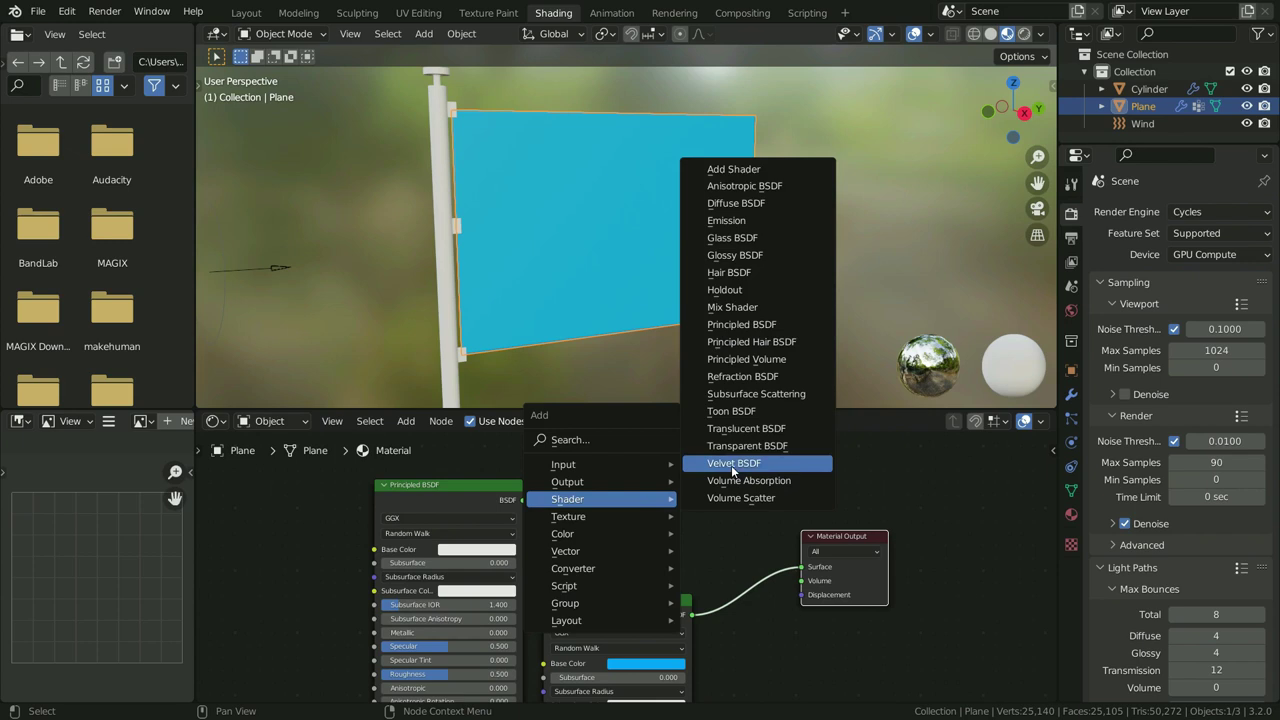
left_click(733, 307)
left_click(716, 510)
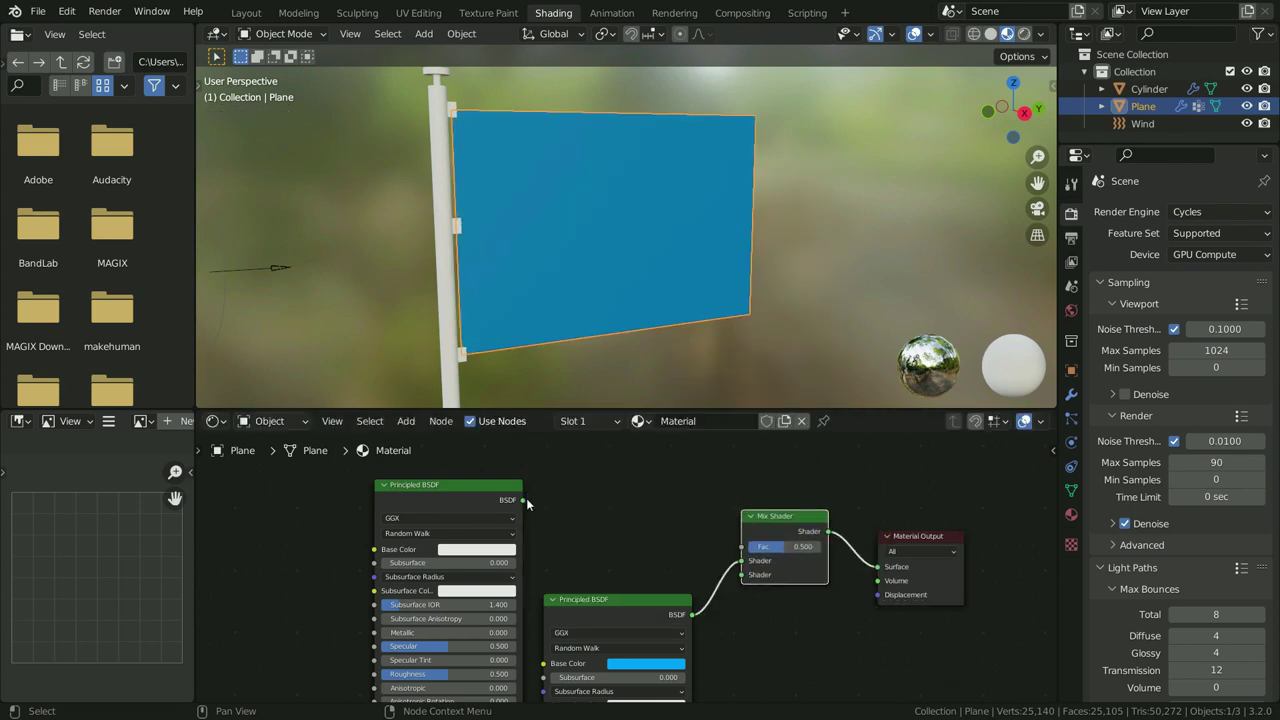
left_click_drag(523, 499, 759, 573)
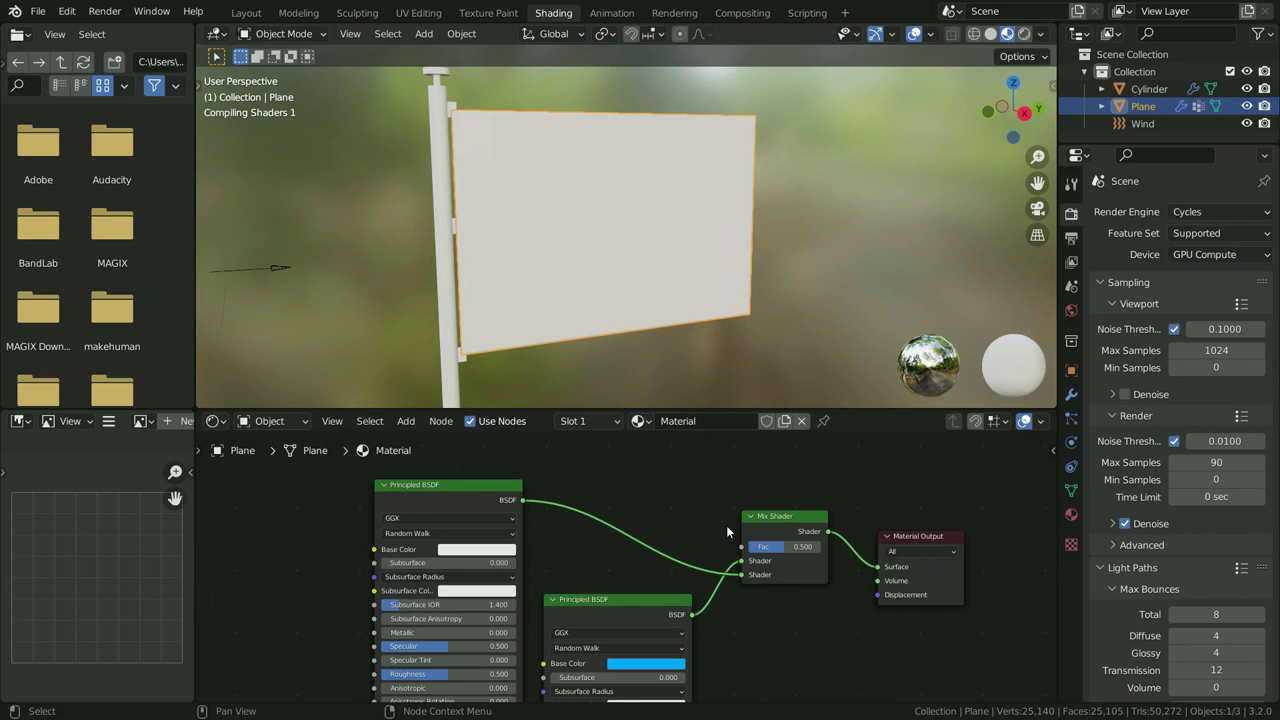
- Add an Image Texture node to the left of the white Principled BSDF
scroll(740, 540, "down", 3)
scroll(768, 566, "up", 2)
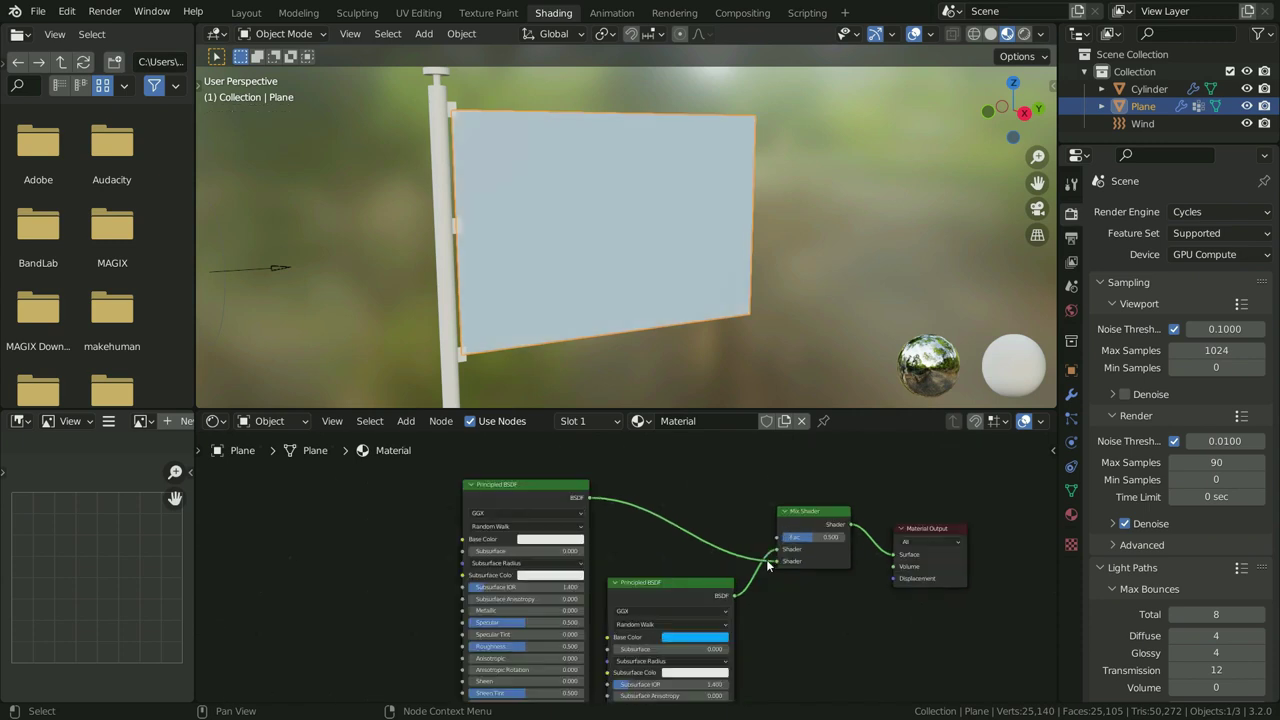
scroll(768, 566, "up", 2)
middle_click_drag(643, 559, 802, 584)
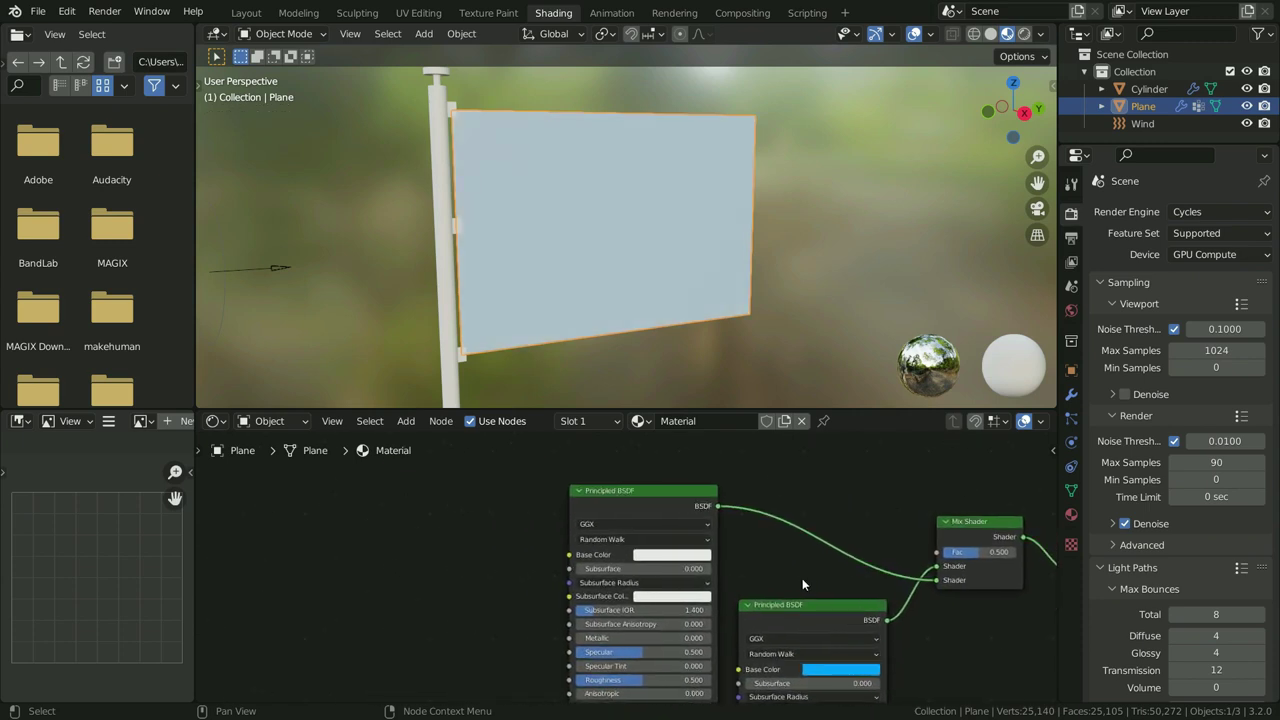
key("shift+a")
mouse_move(352, 544)
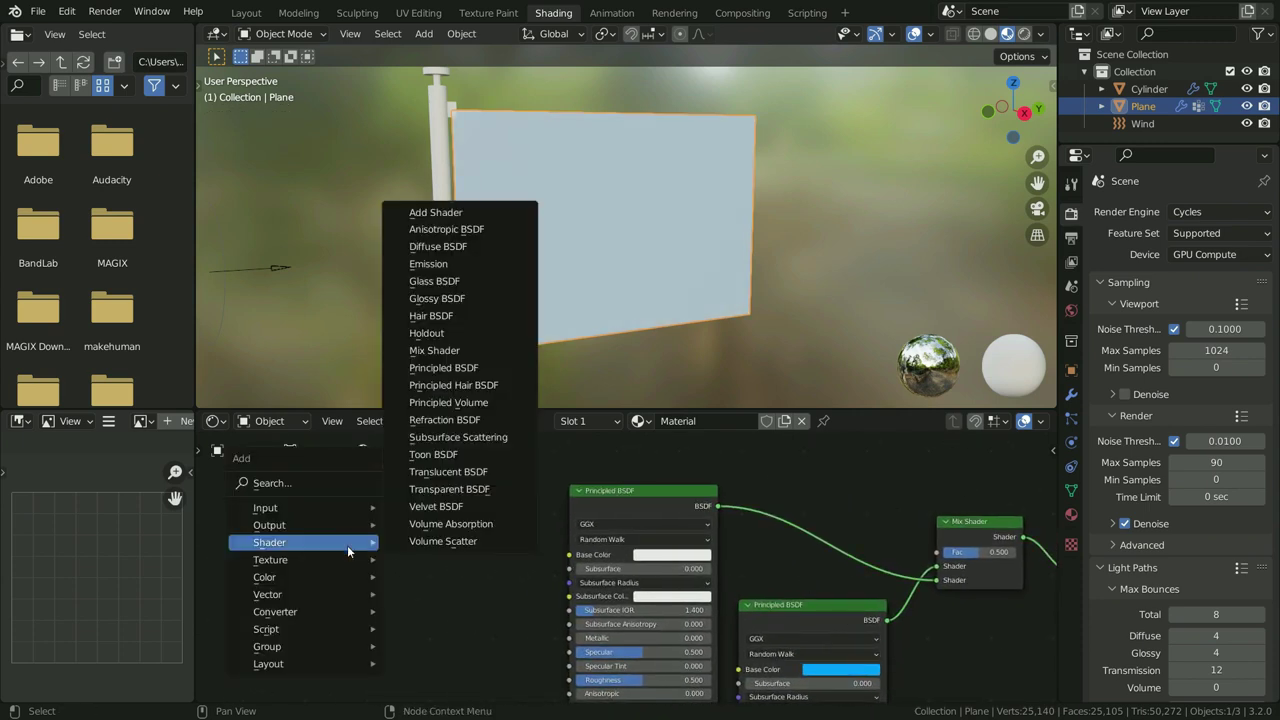
mouse_move(300, 560)
left_click(440, 420)
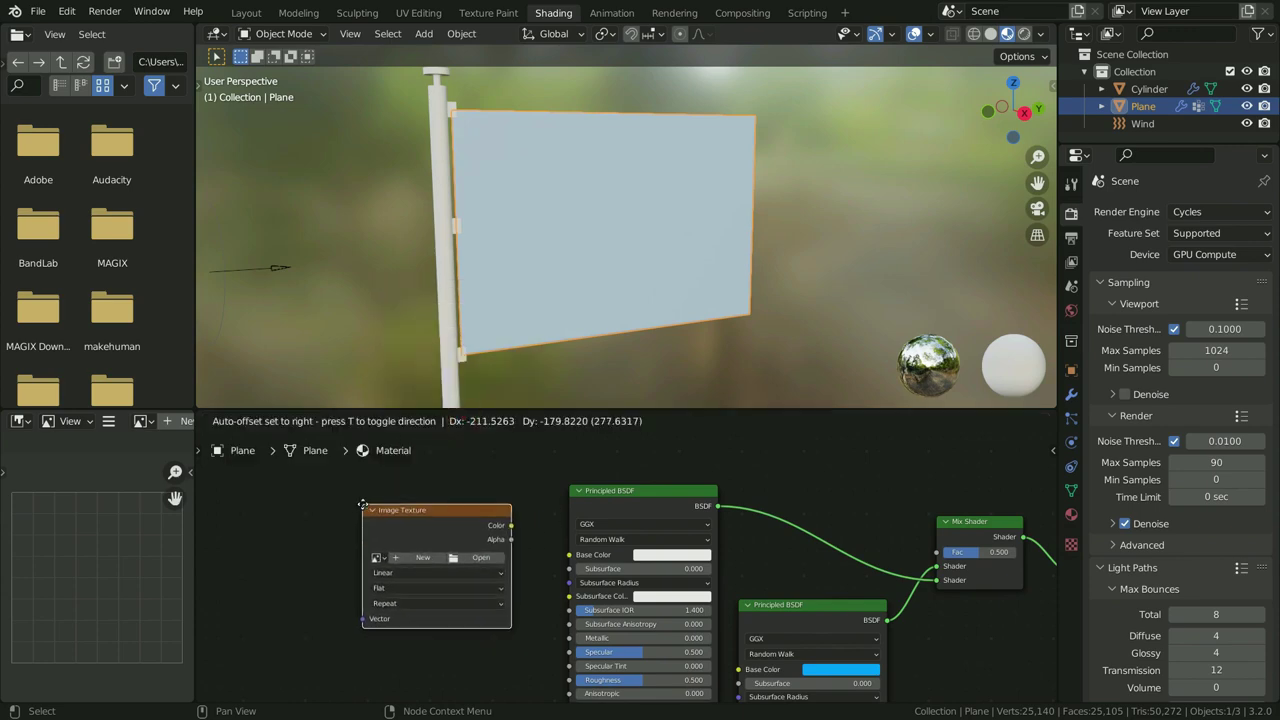
left_click(360, 518)
- Start a new image for the Image Texture node, named Blender Logo, with width and height of 2048 px
scroll(420, 568, "up", 3)
left_click(435, 563)
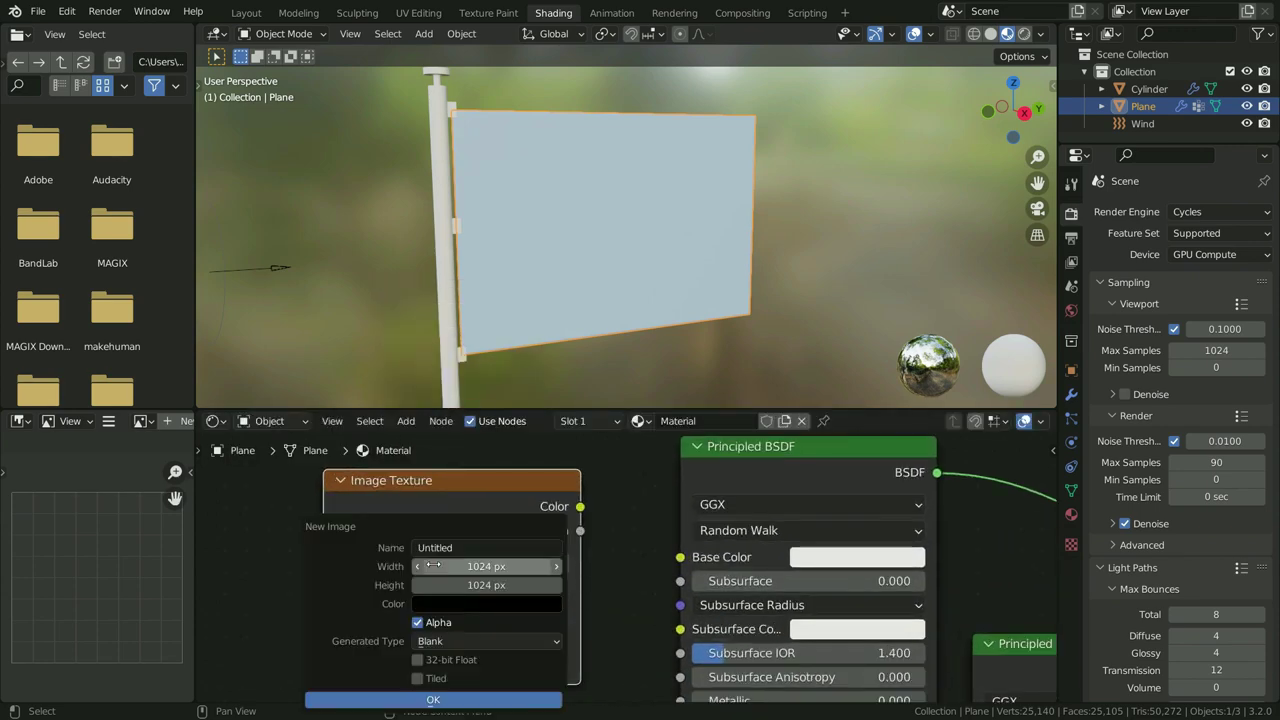
left_click(450, 547)
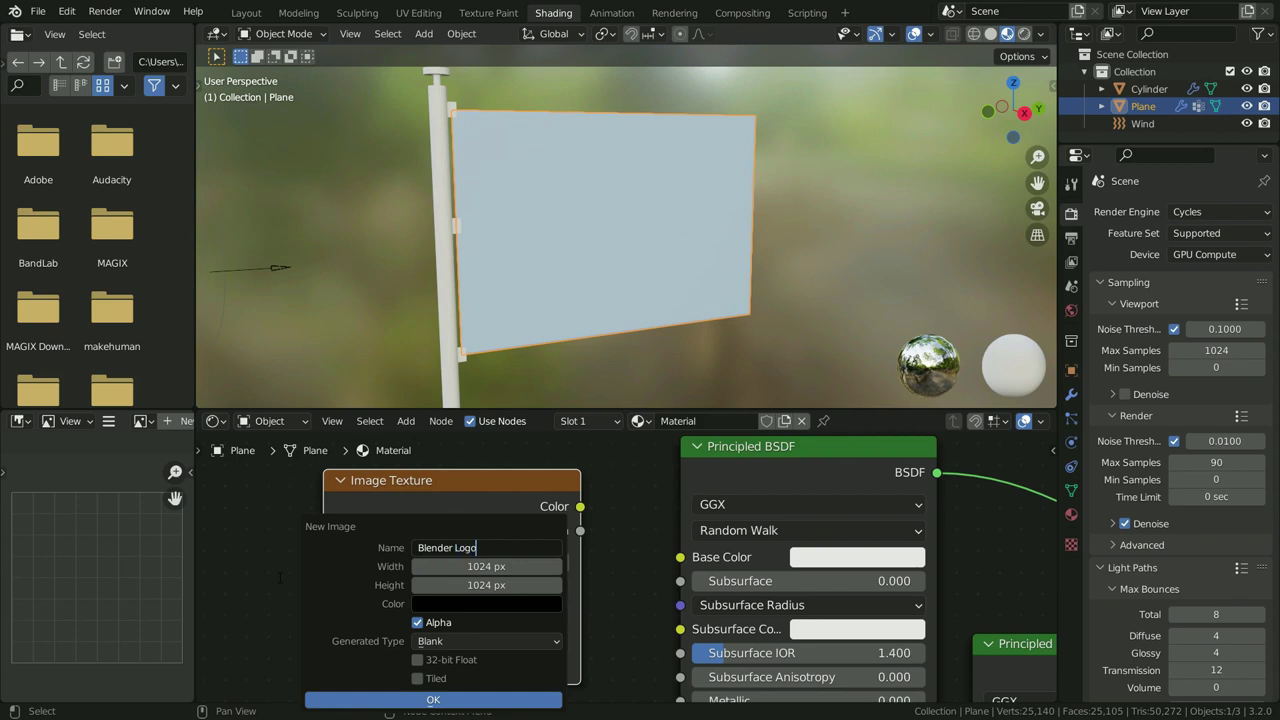
type("Blender Logo")
left_click(498, 566)
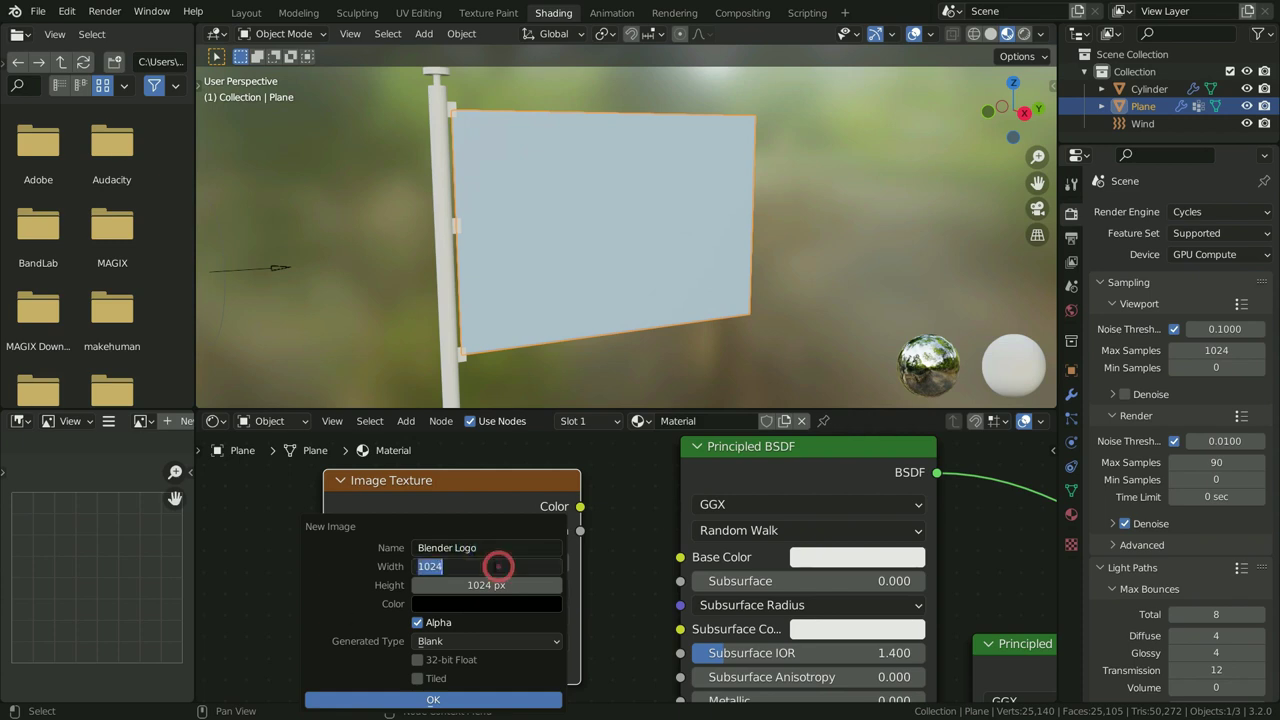
key("Return")
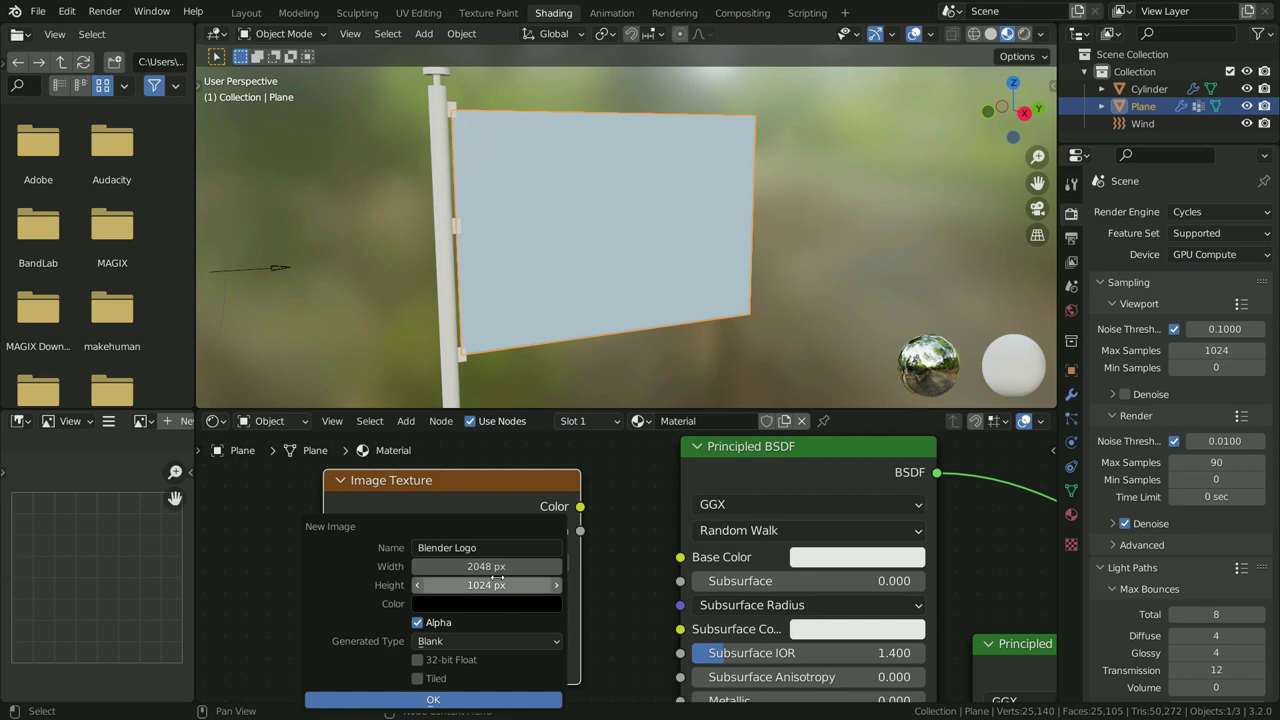
left_click(493, 586)
type("*2")
key("Return")
- Give the new image a fully transparent fill with alpha 0 and create it
left_click(463, 602)
left_click_drag(523, 580, 421, 586)
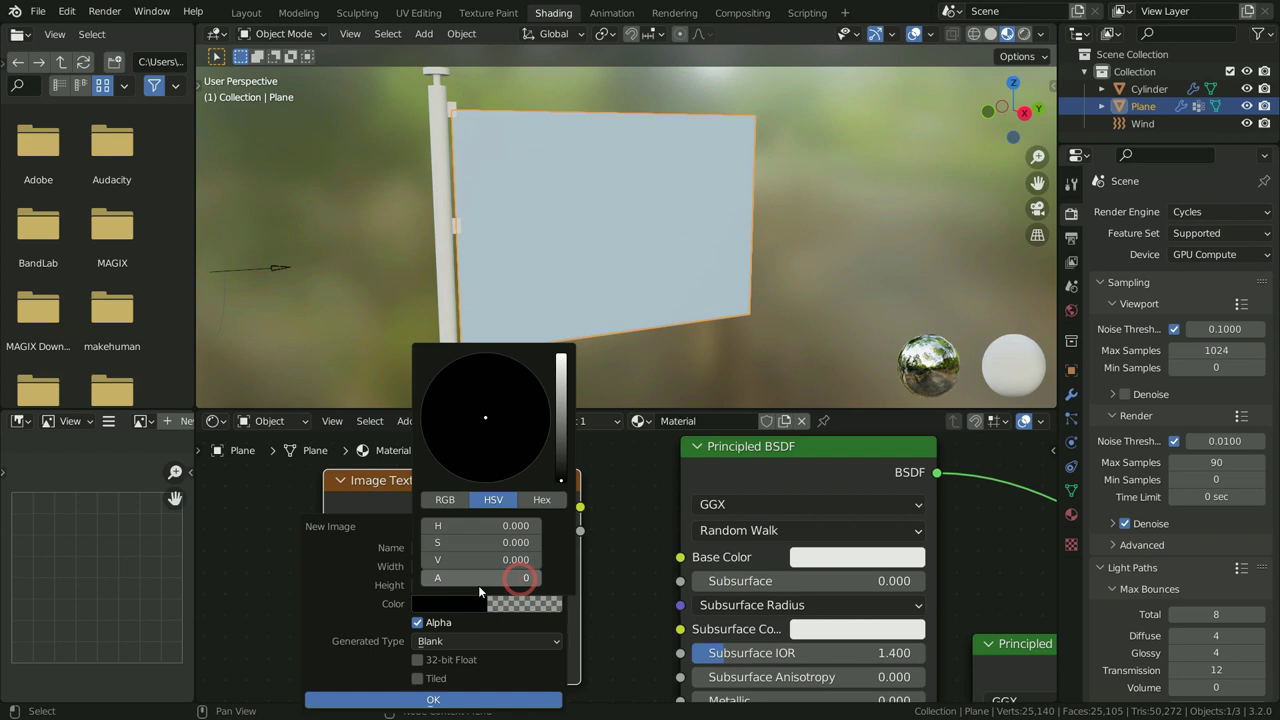
left_click(455, 700)
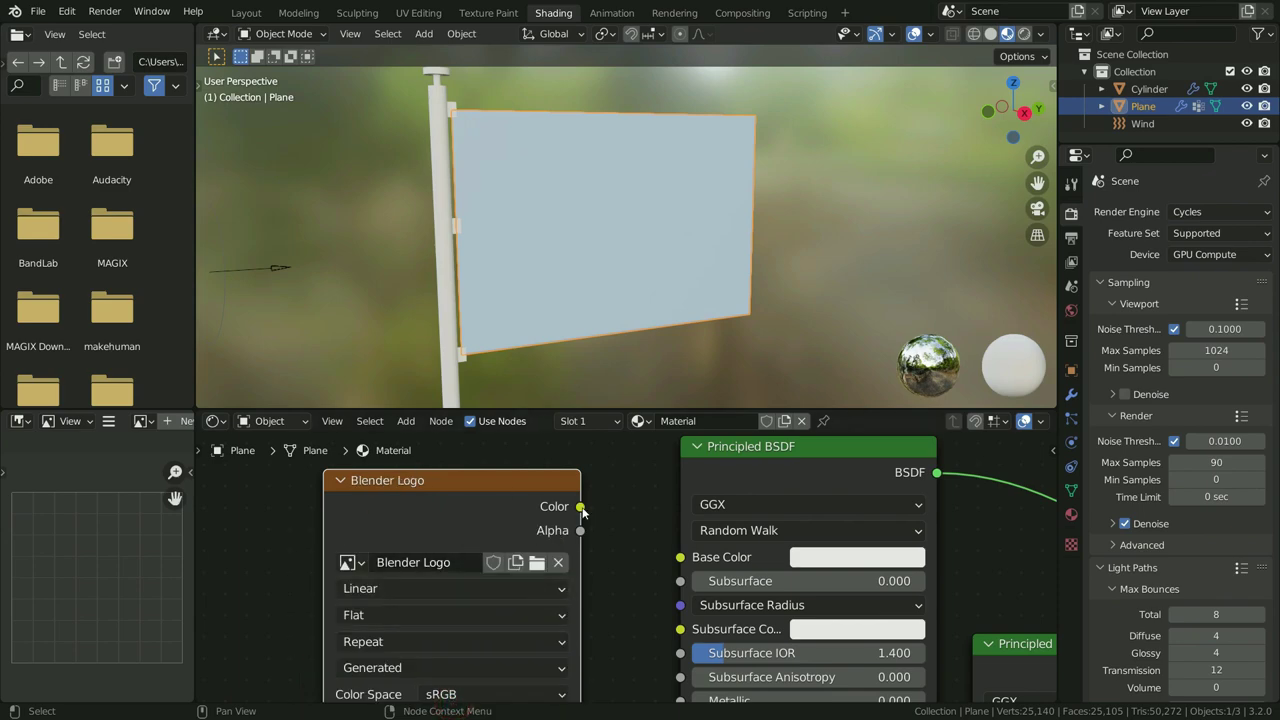
- Link the Blender Logo node's Color to the white Principled BSDF's Base Color and its Alpha to the Mix Shader's Fac
left_click_drag(581, 508, 680, 557)
key("Home")
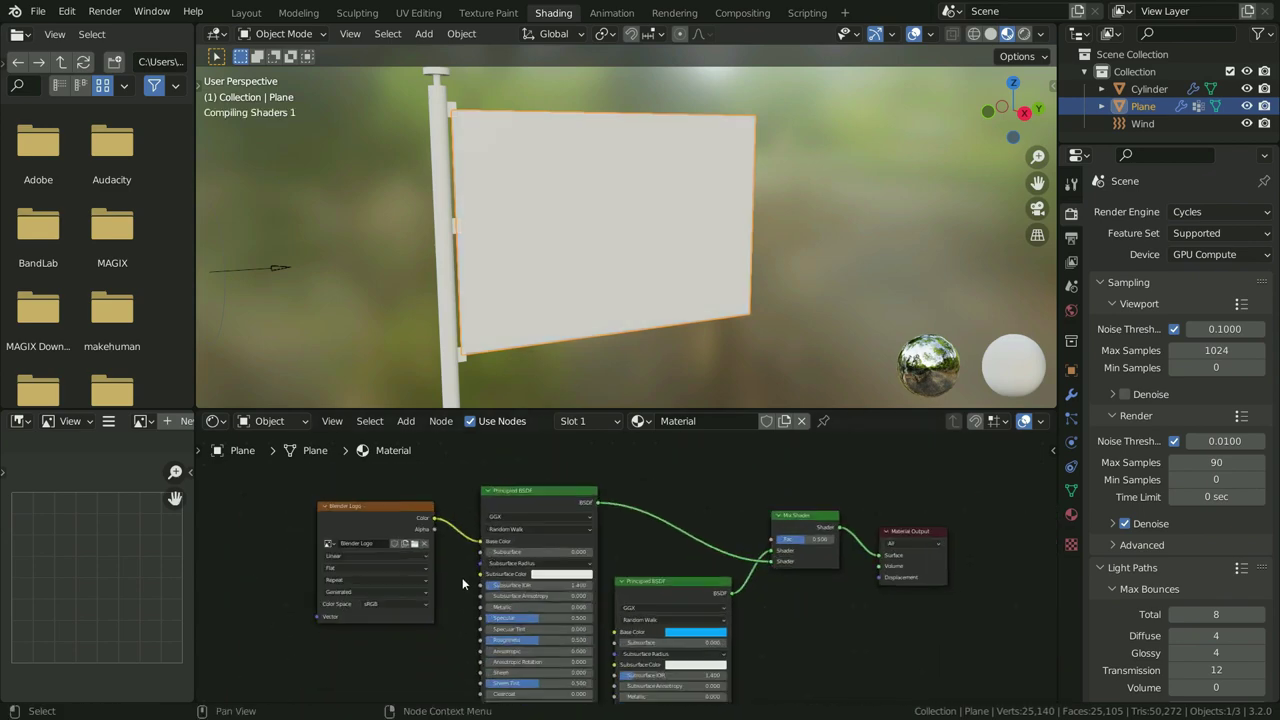
scroll(462, 577, "up", 1)
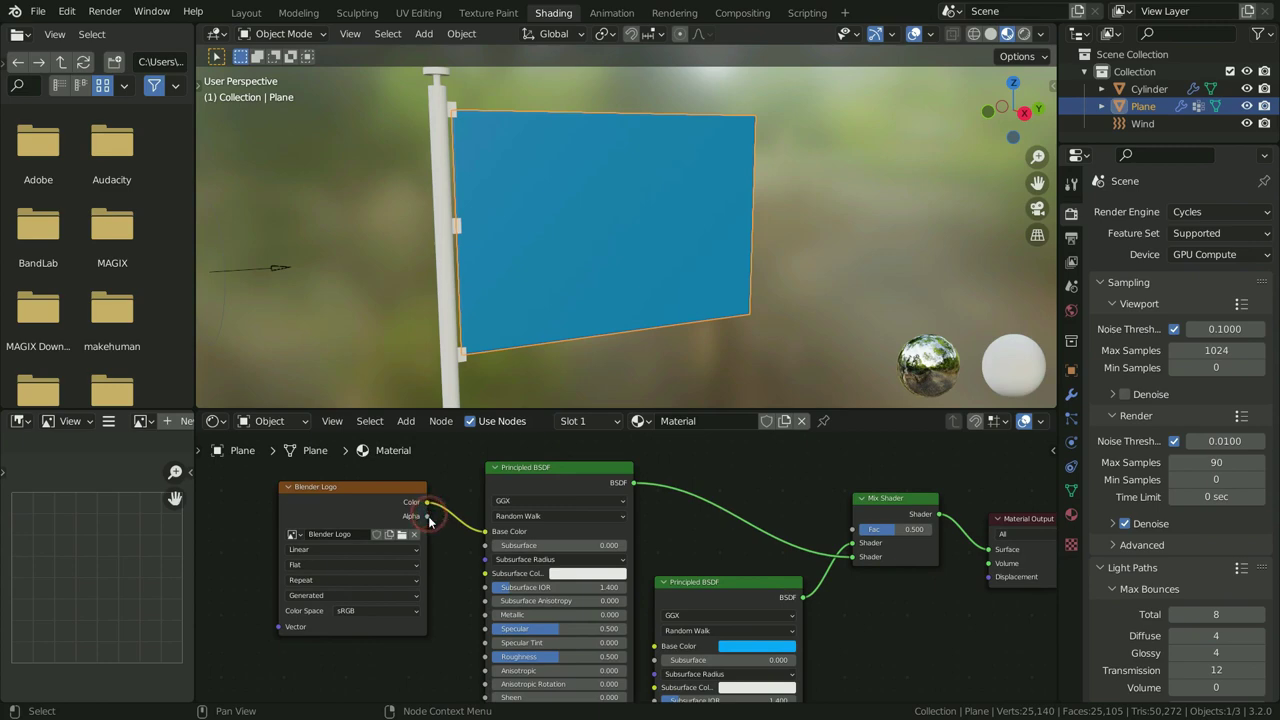
left_click_drag(429, 519, 853, 529)
scroll(858, 523, "up", 1)
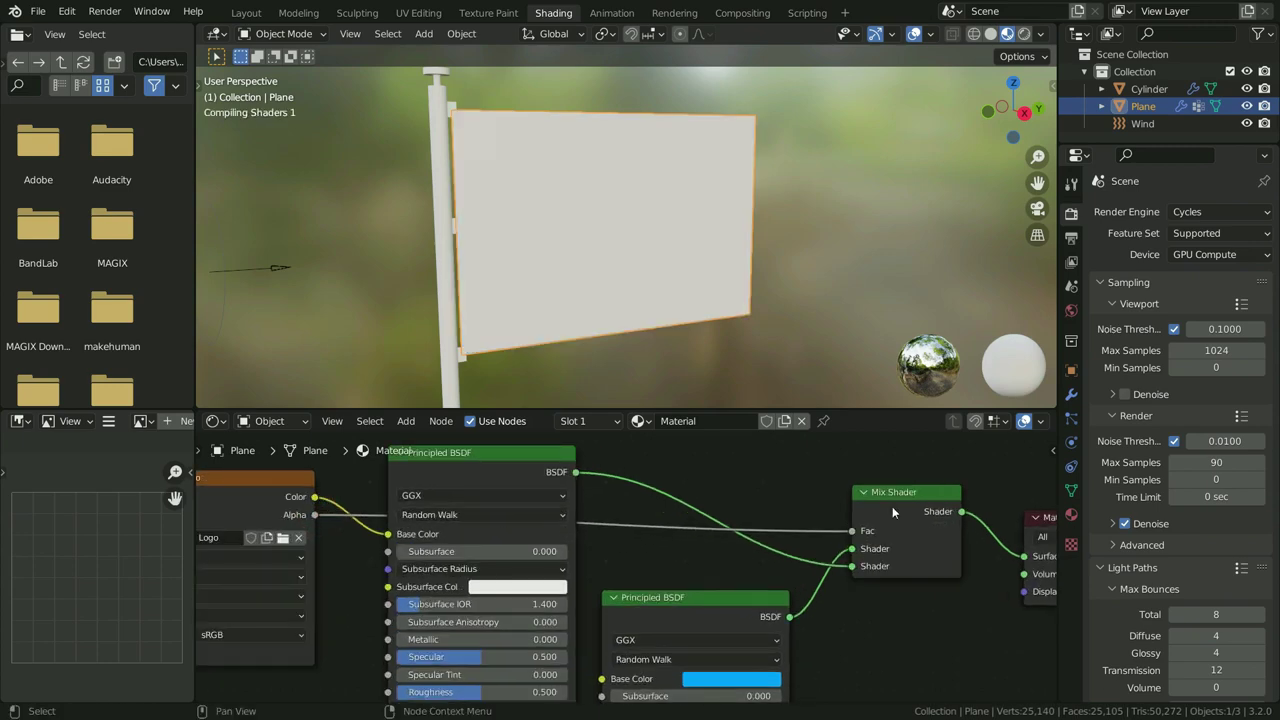
scroll(742, 556, "down", 3)
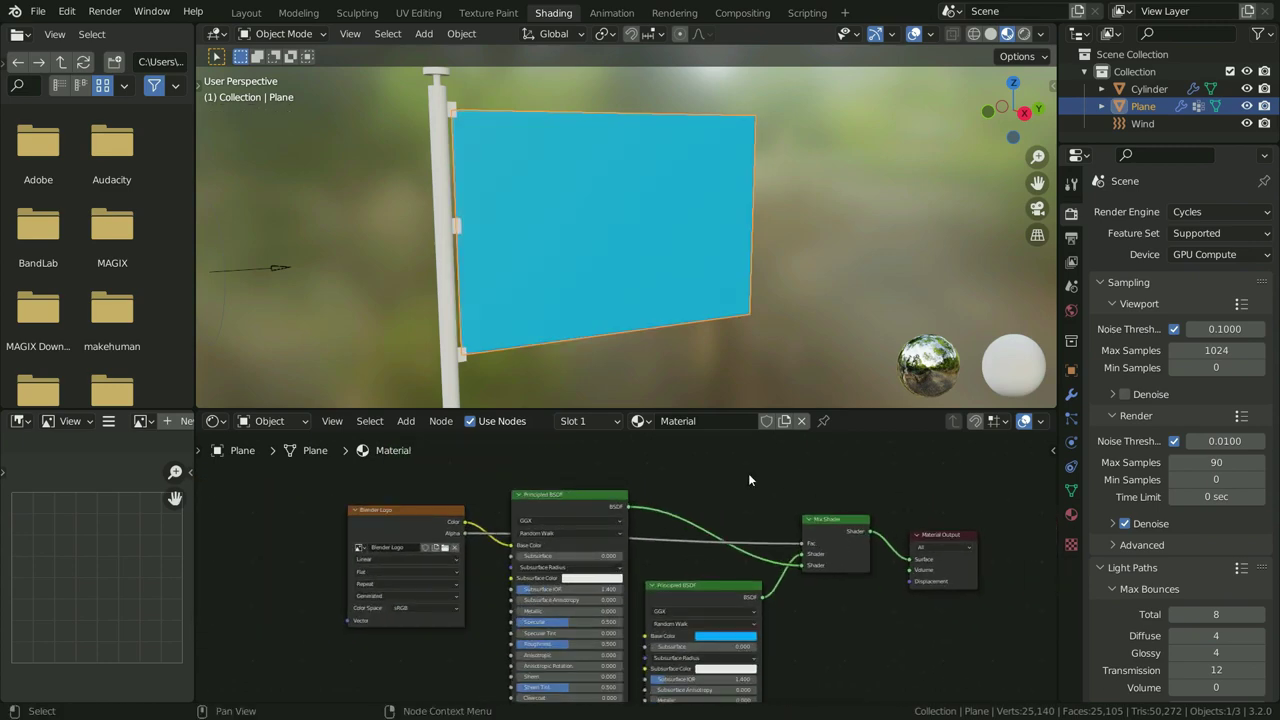
- Switch the flag plane from Object Mode to Texture Paint mode
left_click(284, 34)
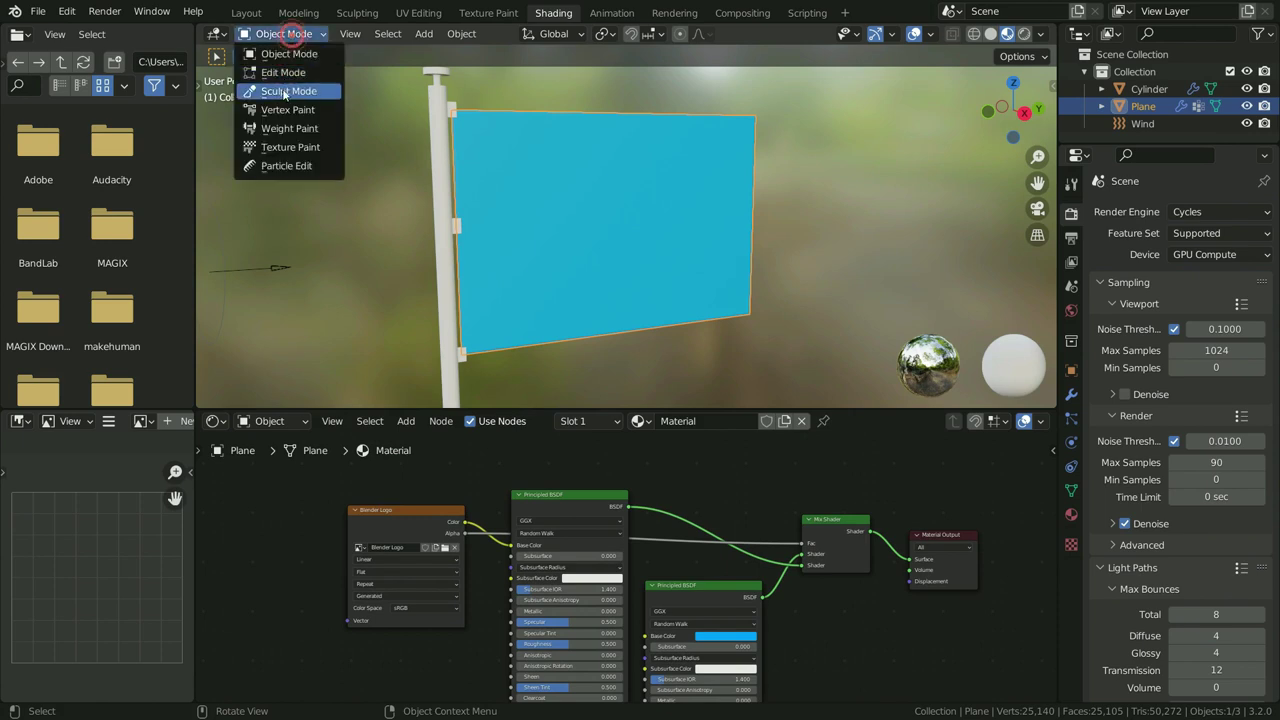
left_click(275, 148)
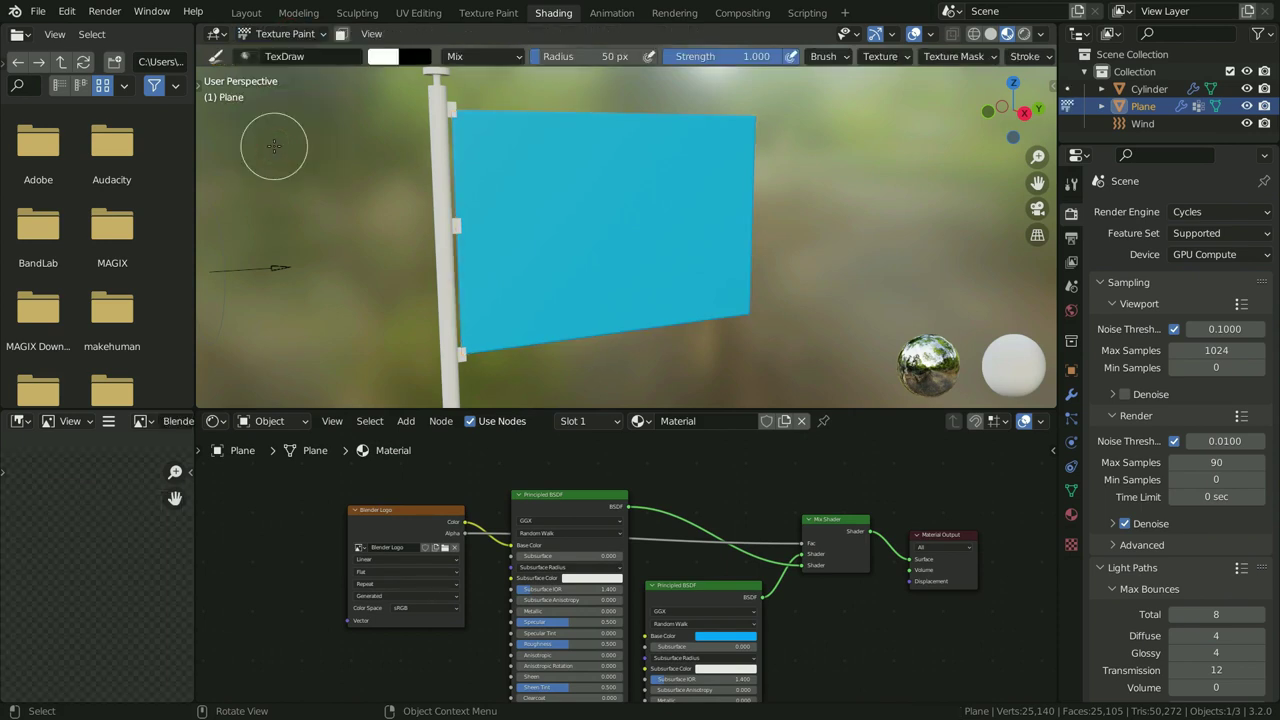
- Paint a curved white test stroke on the flag and undo it
mouse_move(562, 184)
left_mouse_down()
mouse_move(639, 243)
mouse_move(689, 224)
mouse_move(712, 175)
left_mouse_up()
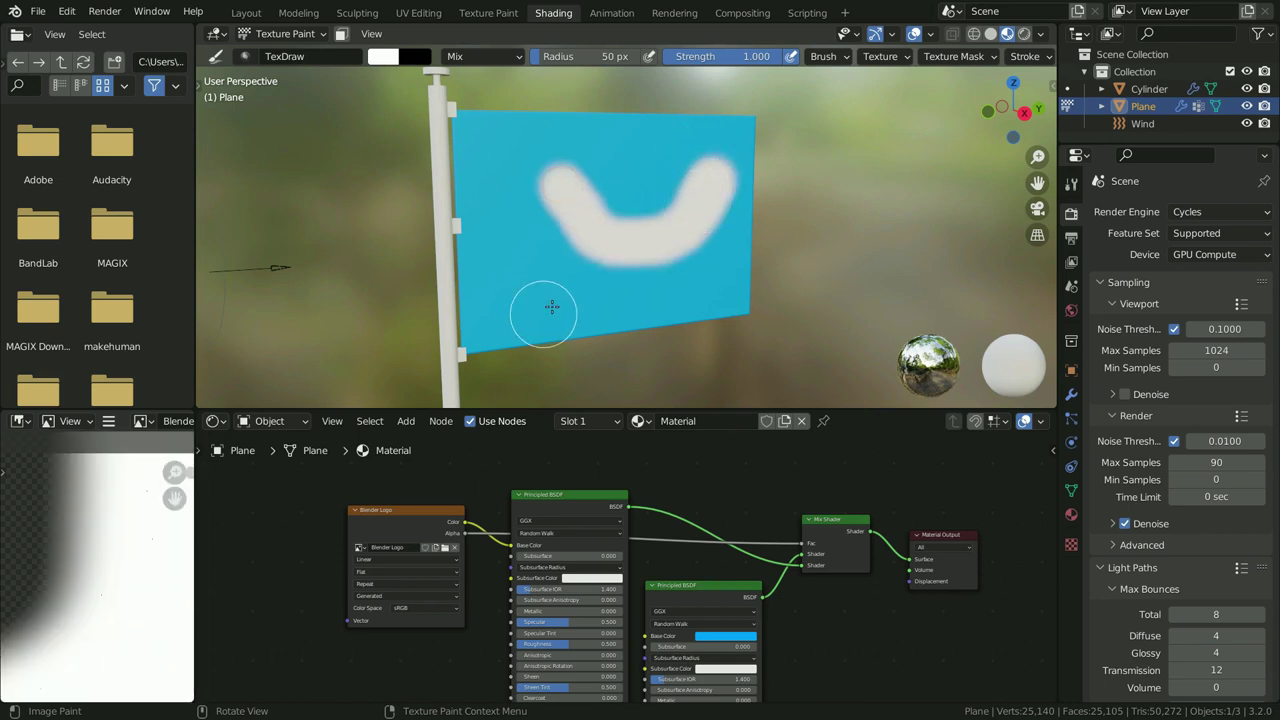
scroll(125, 550, "down", 5)
scroll(130, 545, "up", 4)
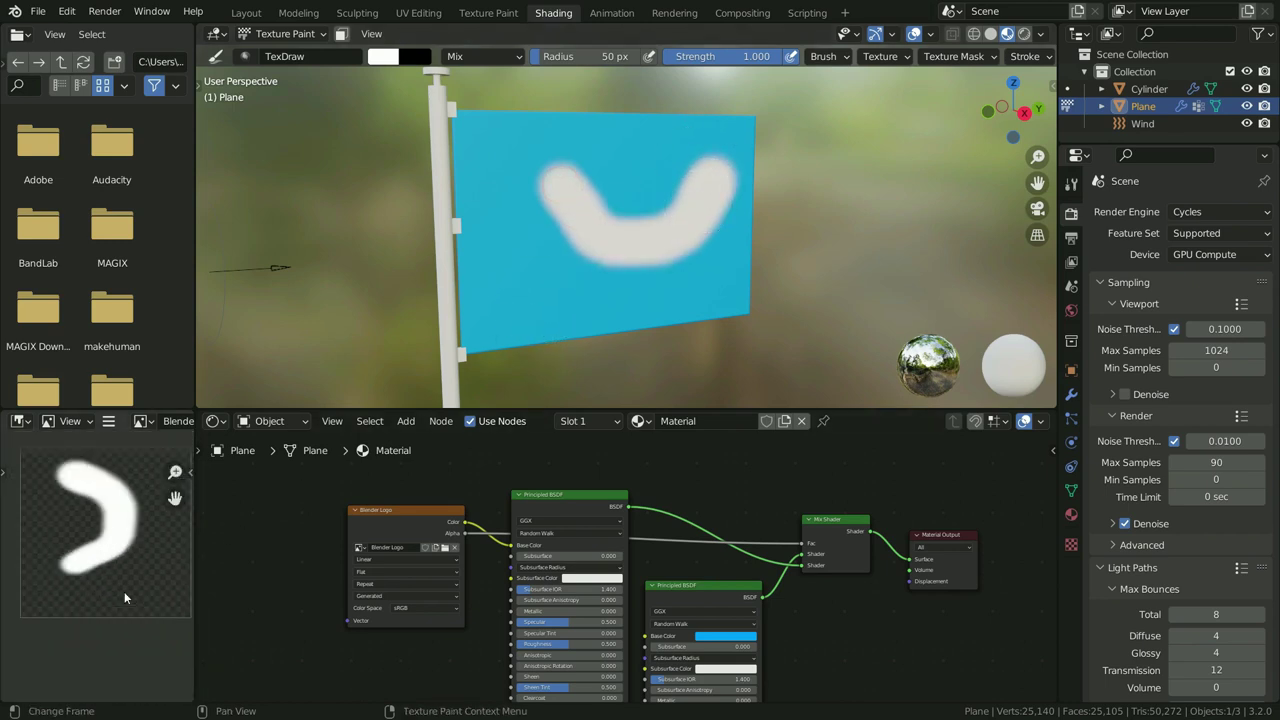
scroll(109, 552, "down", 2)
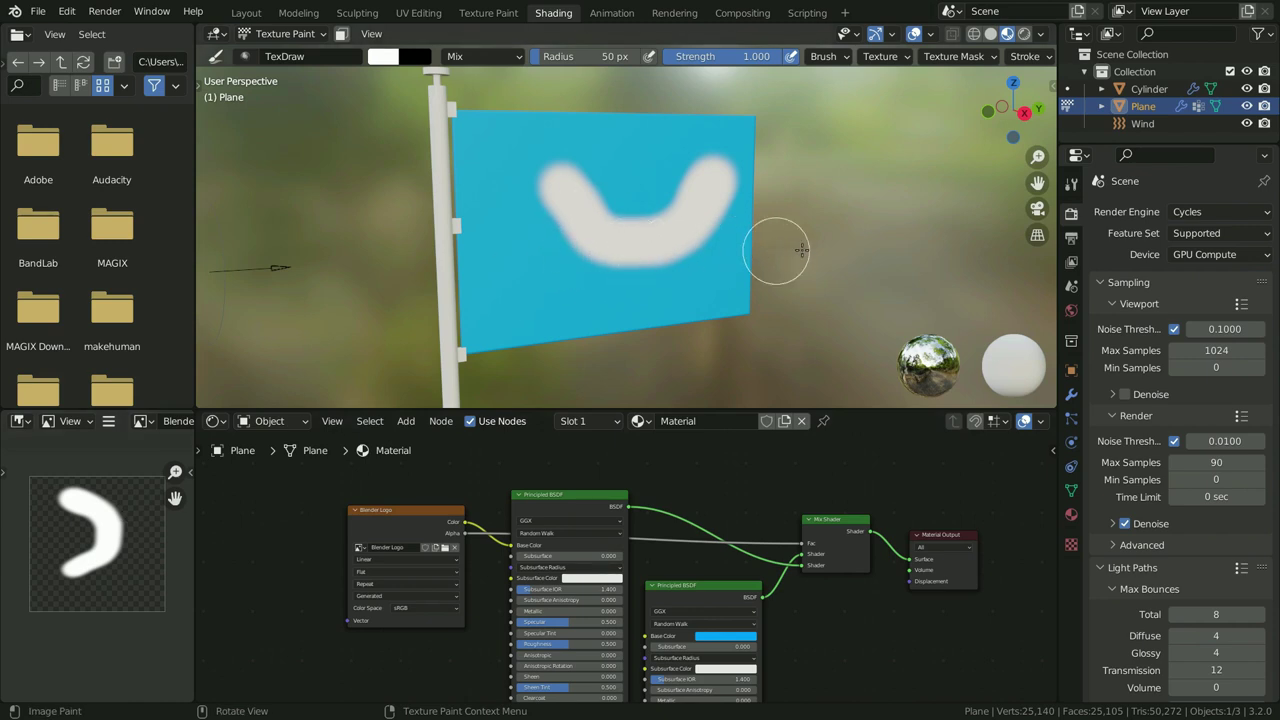
key("ctrl+z")
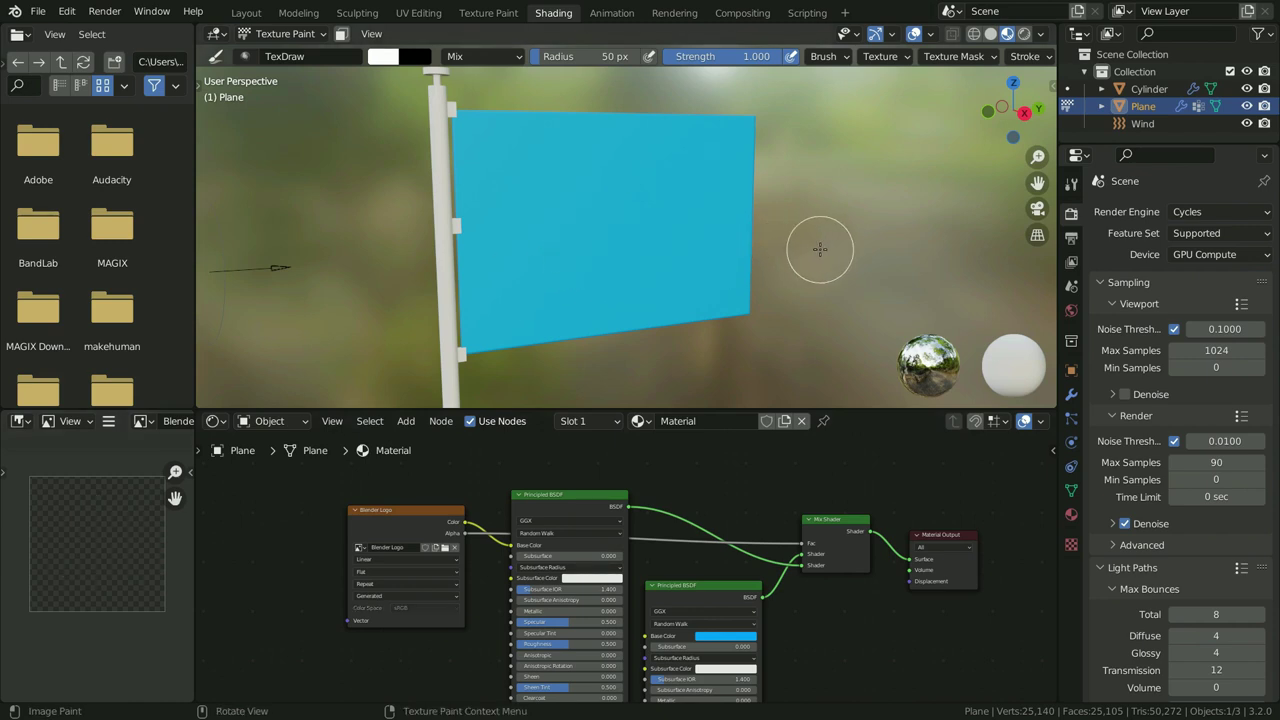
- Widen the properties area, add a new texture to the TexDraw brush and set its mapping to Stencil
left_click_drag(1055, 252, 955, 252)
left_click(965, 188)
scroll(1043, 408, "down", 6)
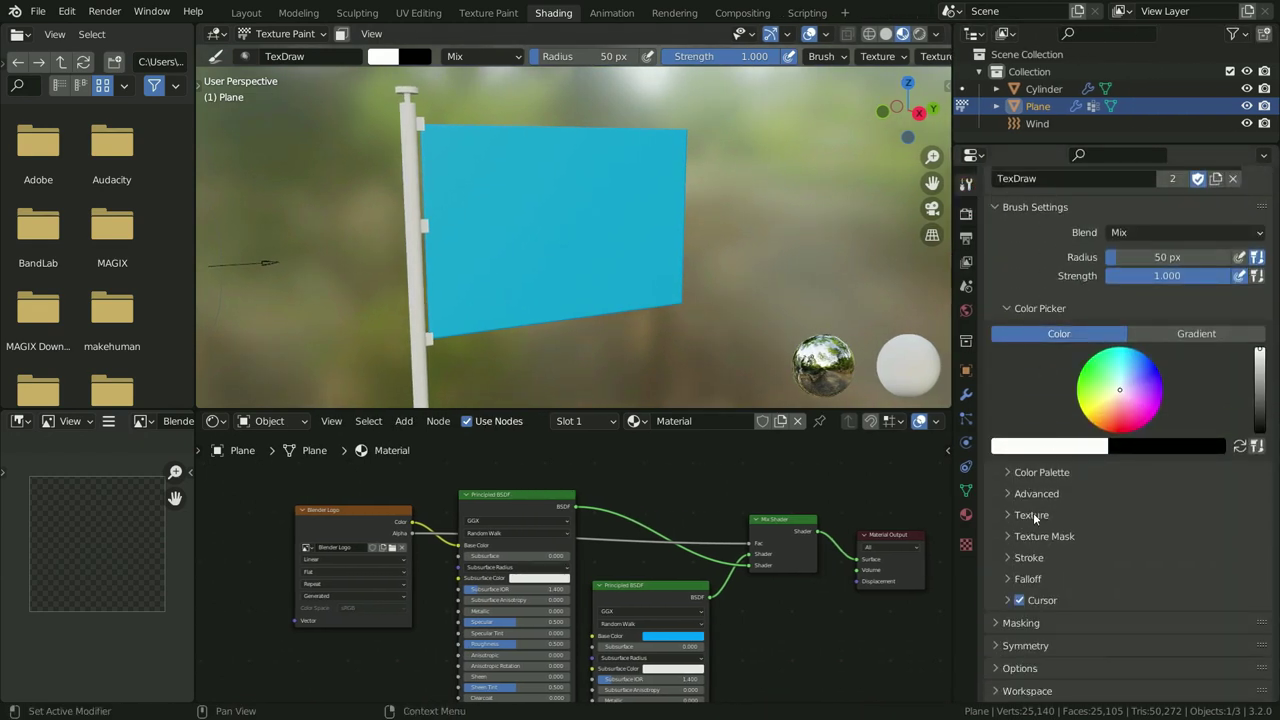
left_click(1033, 514)
scroll(1047, 506, "down", 5)
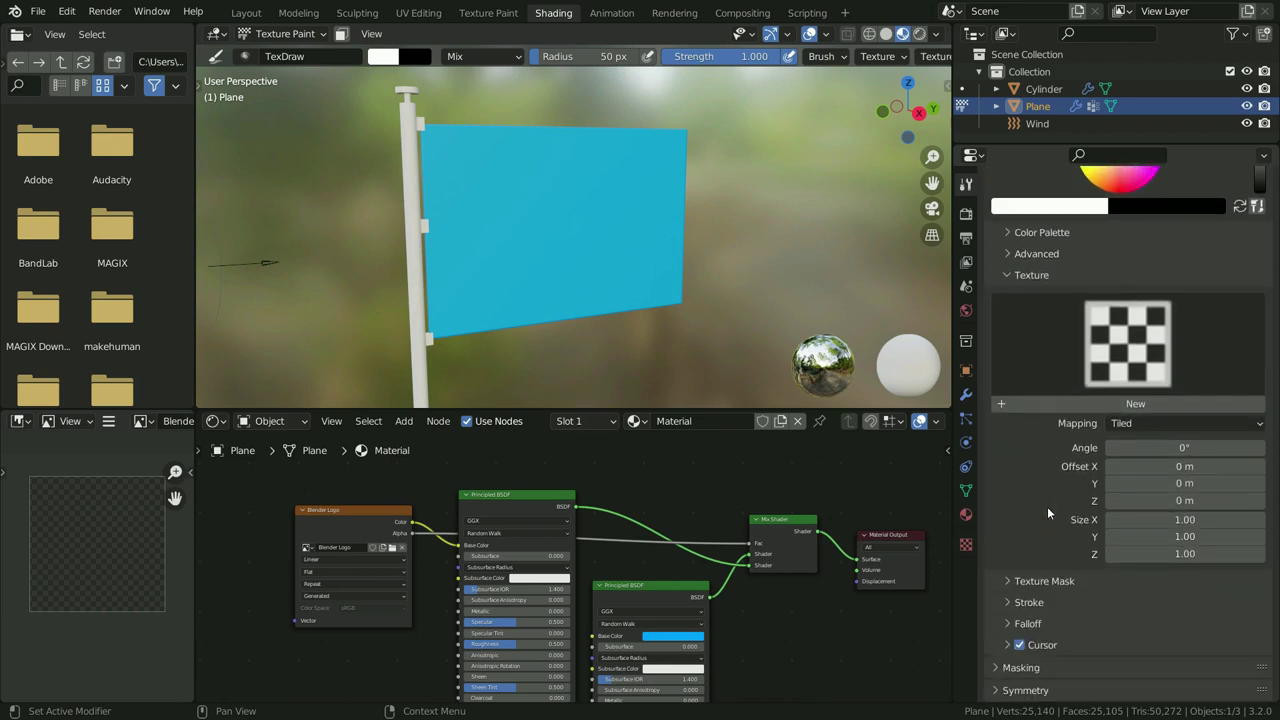
left_click(1156, 405)
left_click(1146, 423)
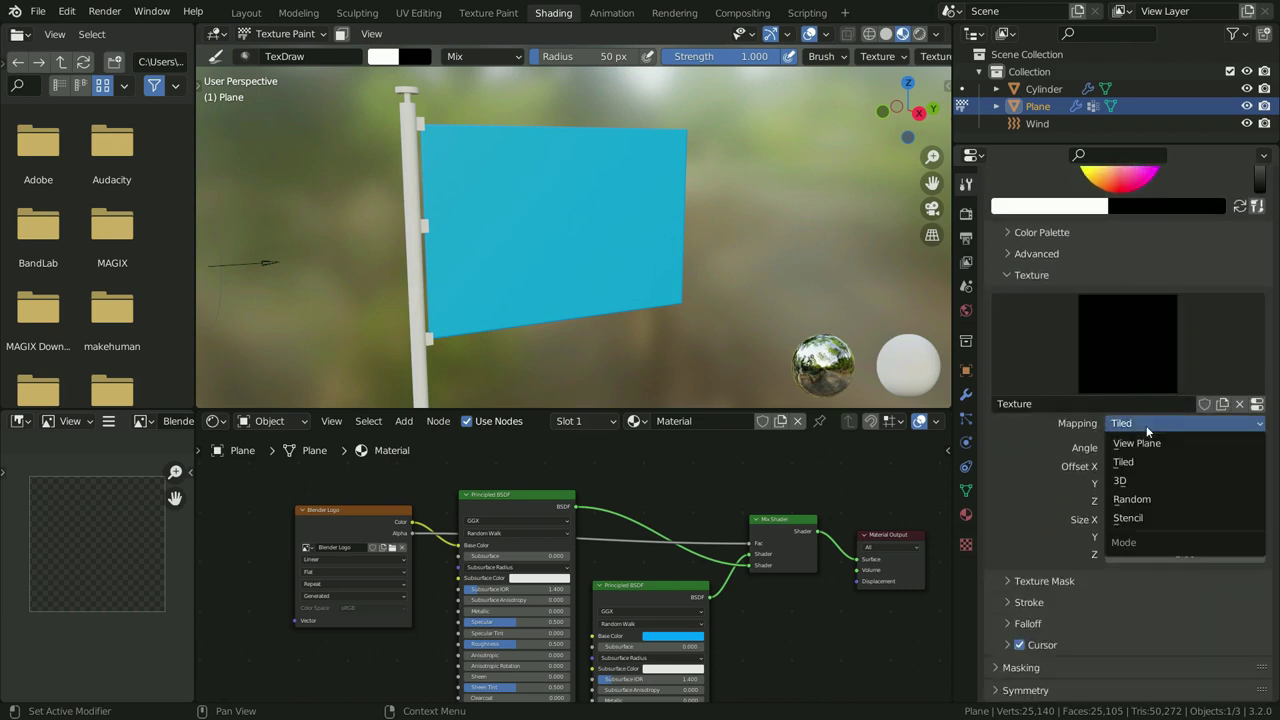
left_click(1152, 517)
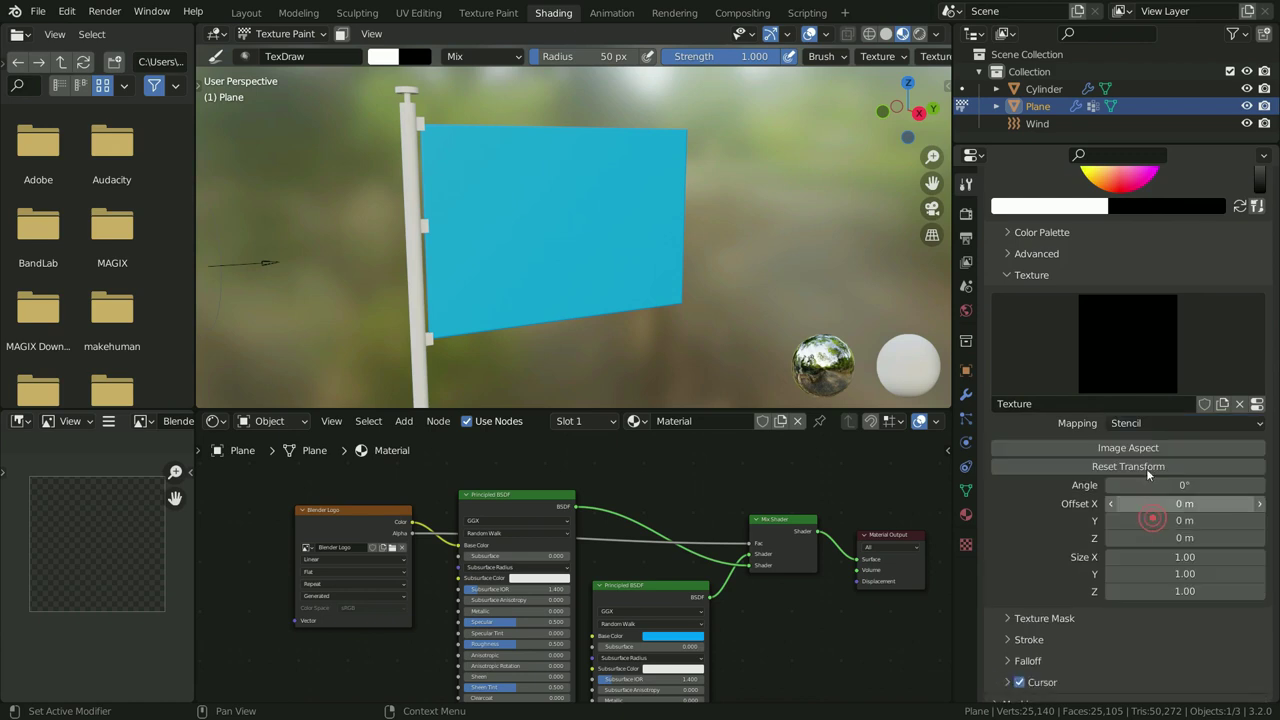
- Load Blender Logo PNG.png from the MK Graphics folder as the brush texture's image
left_click(966, 544)
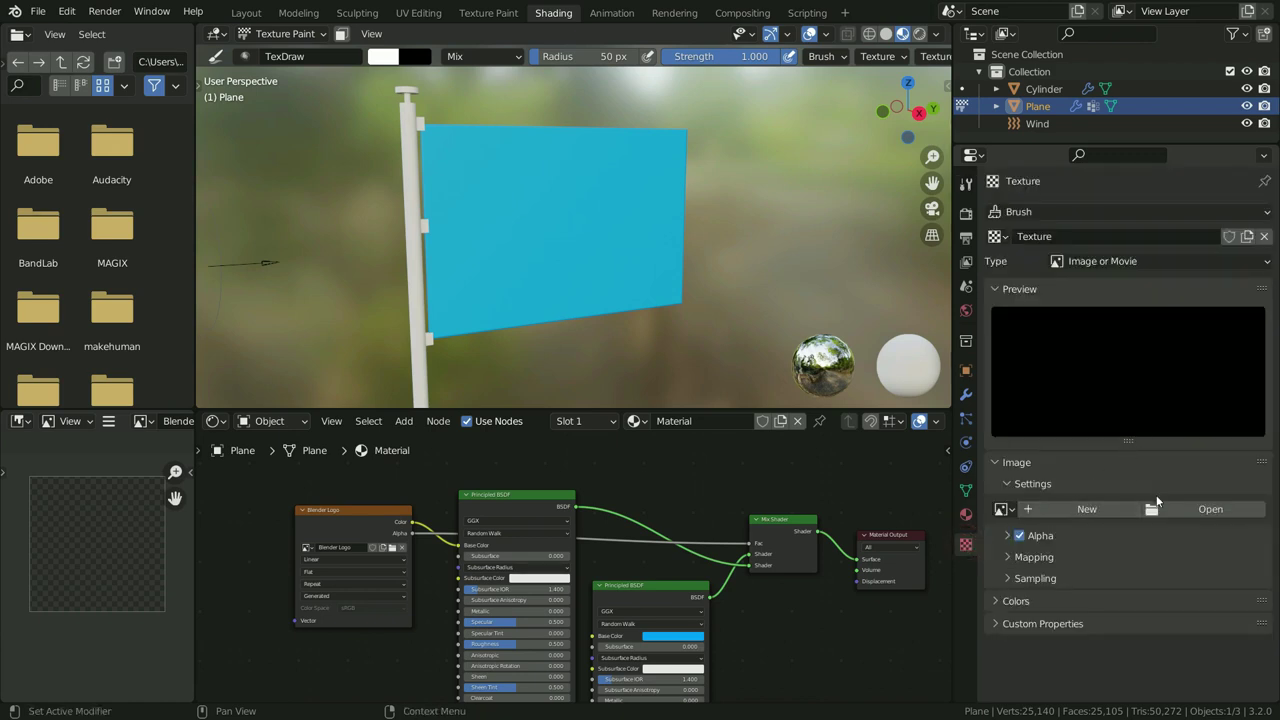
left_click(1188, 510)
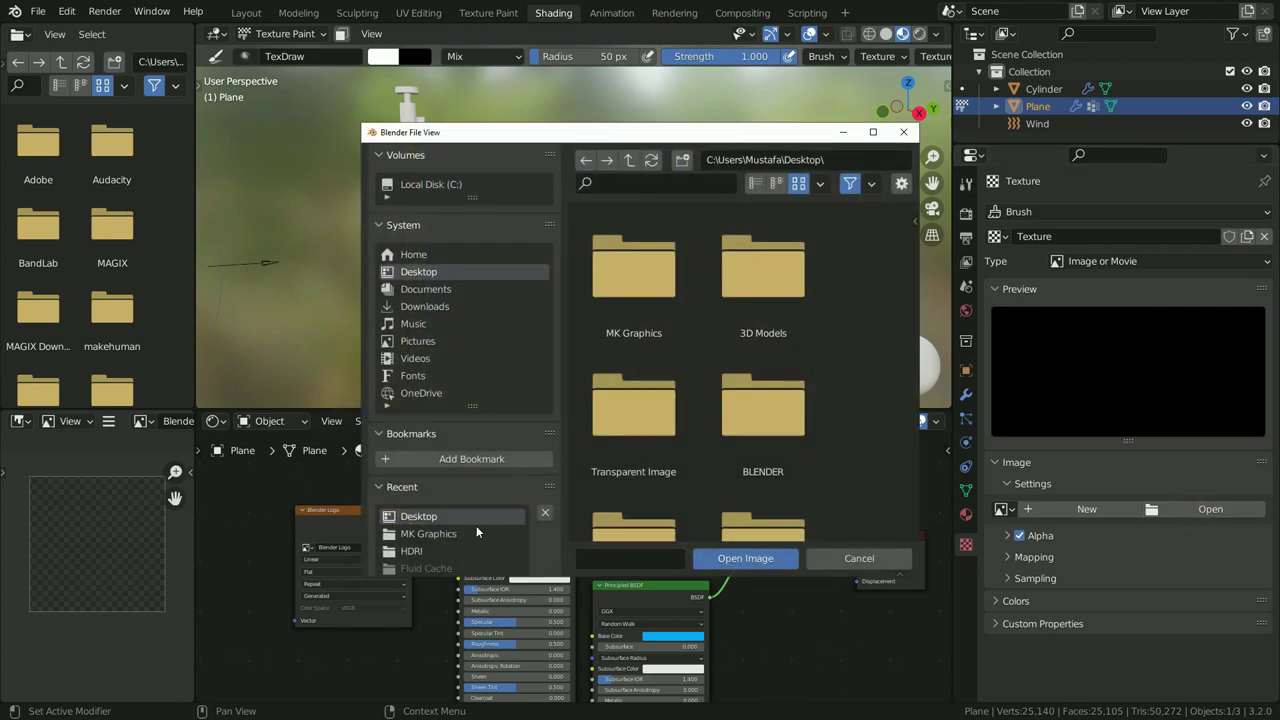
left_click(436, 533)
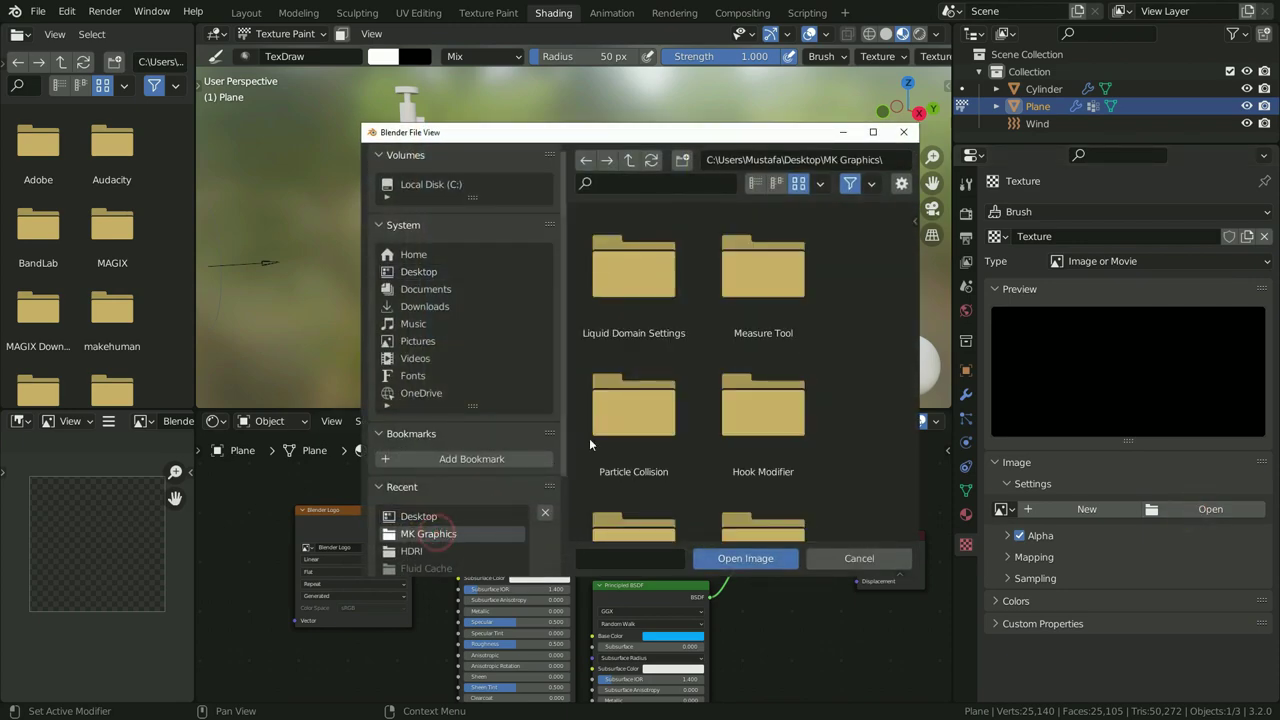
scroll(724, 437, "down", 3)
scroll(724, 437, "down", 6)
left_click(690, 416)
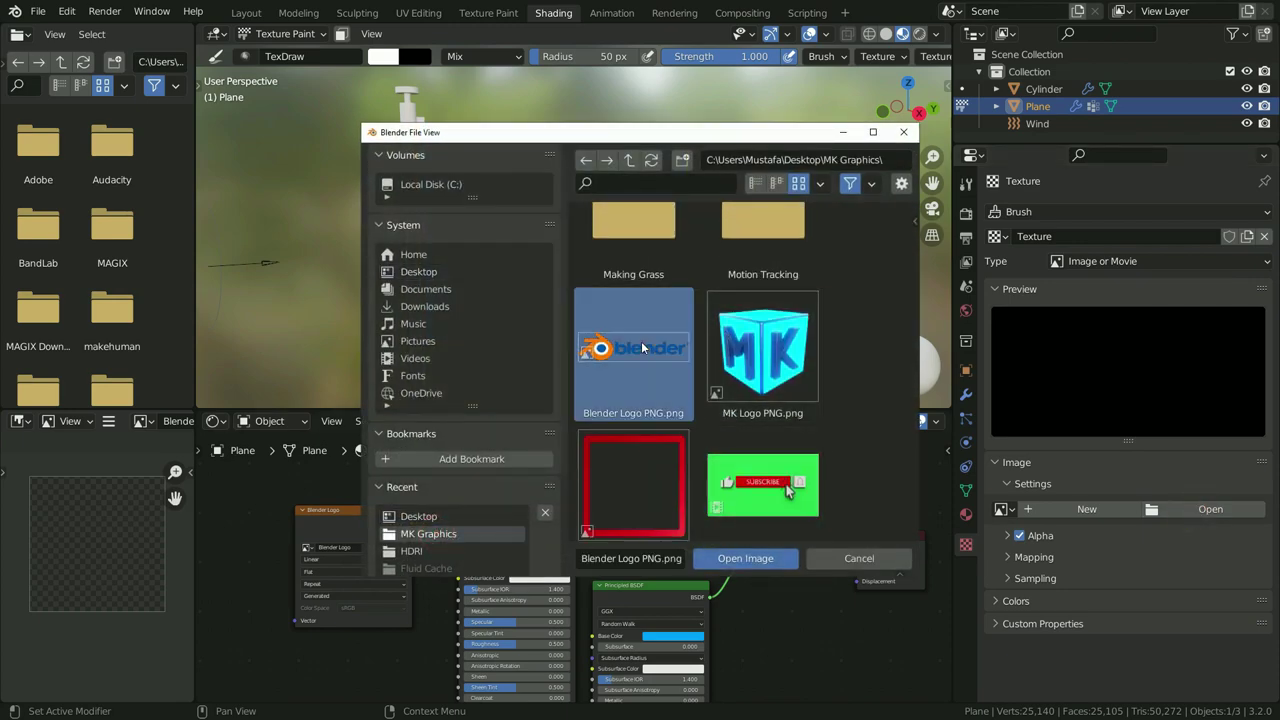
left_click(745, 558)
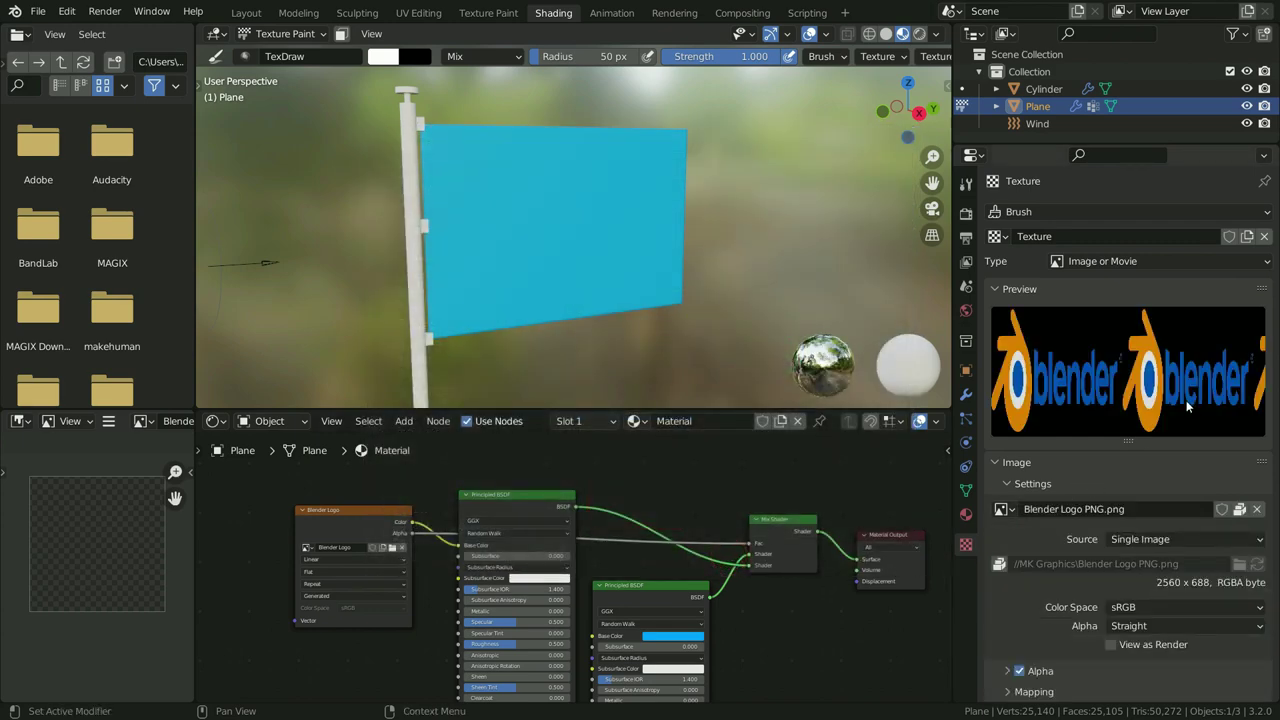
- Match the brush stencil's proportions to the logo's image aspect
left_click(965, 184)
scroll(1039, 476, "down", 12)
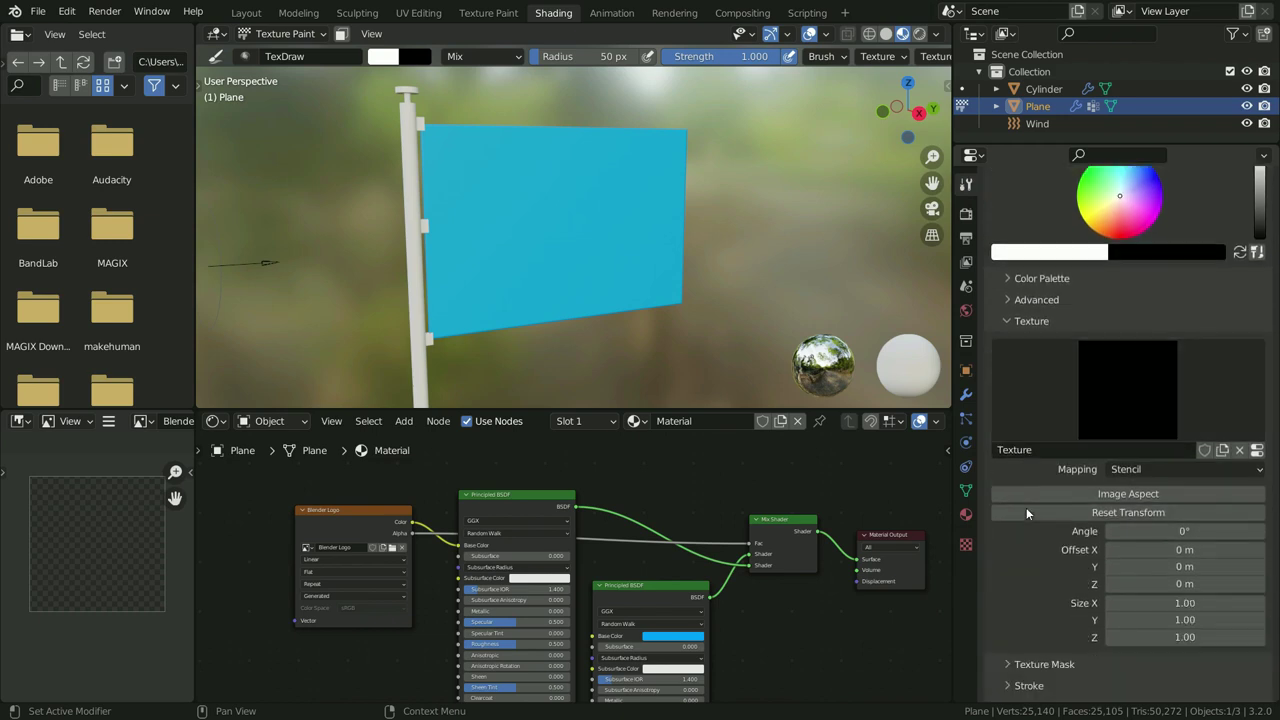
scroll(1026, 507, "down", 3)
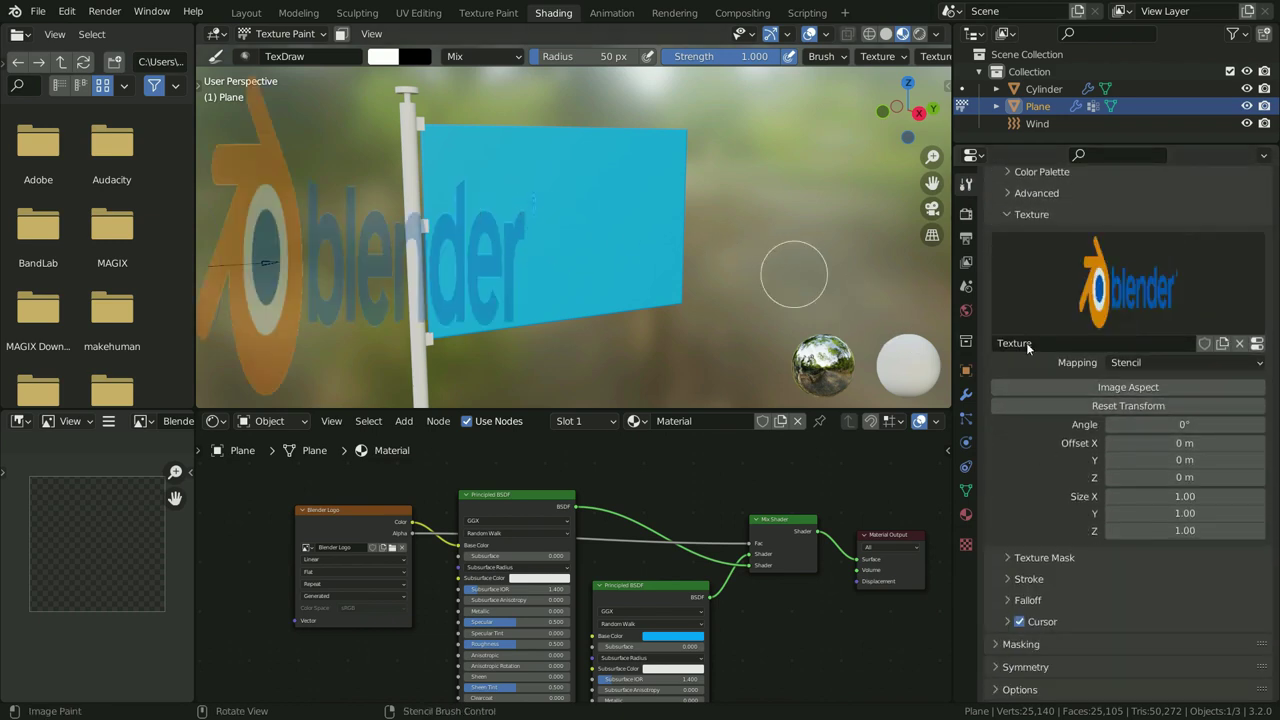
left_click(1147, 387)
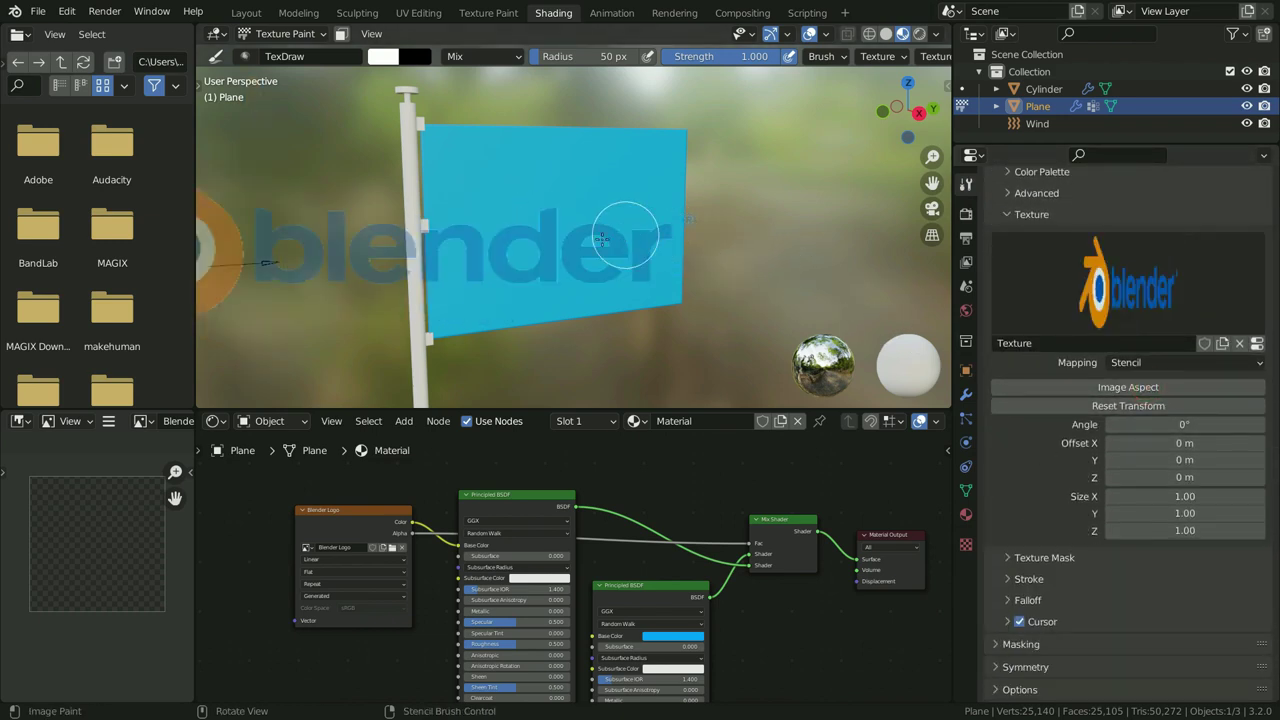
- In the right orthographic view, move and shrink the logo stencil until it fits inside the flag
right_click_drag(485, 241, 573, 241)
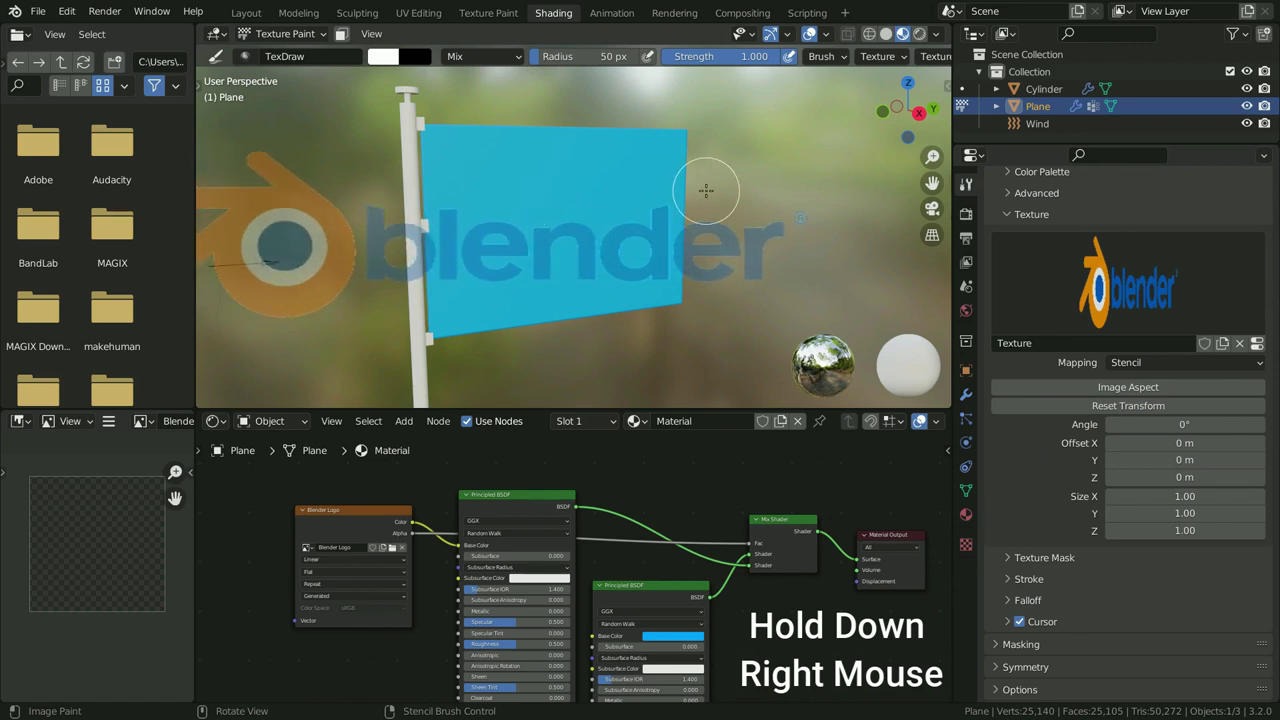
key("KP_3")
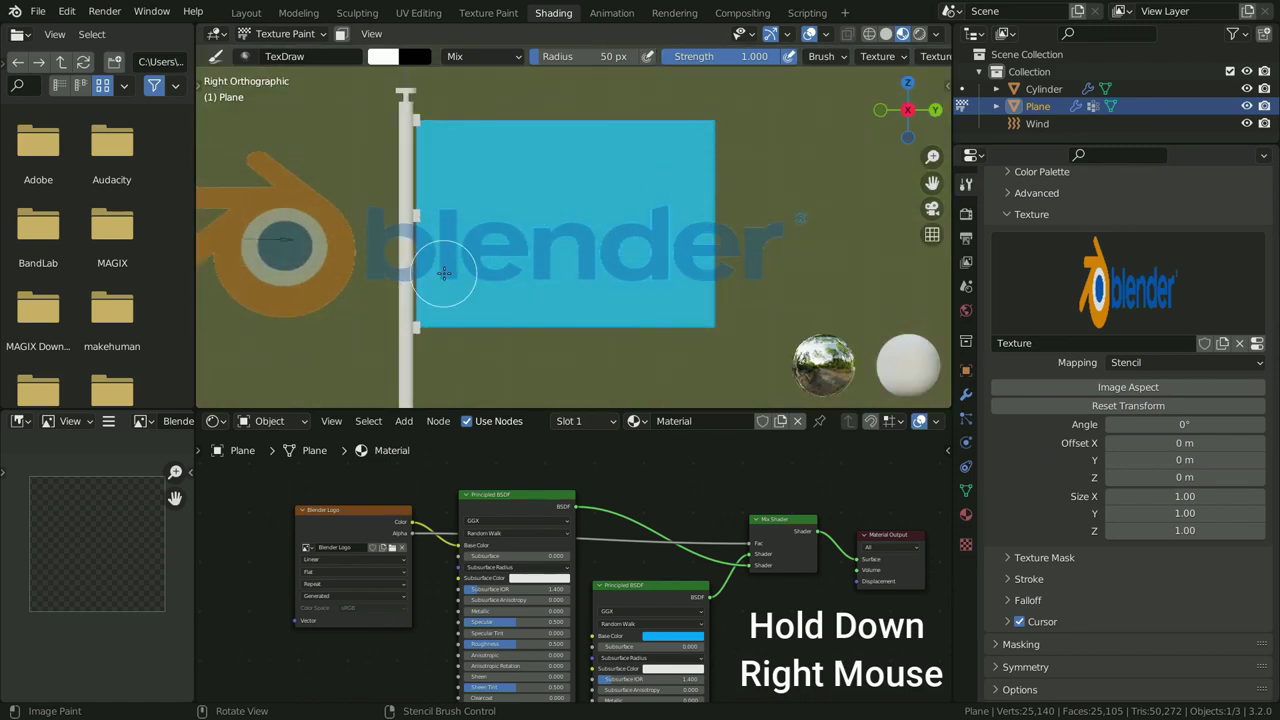
right_click_drag(443, 257, 529, 243)
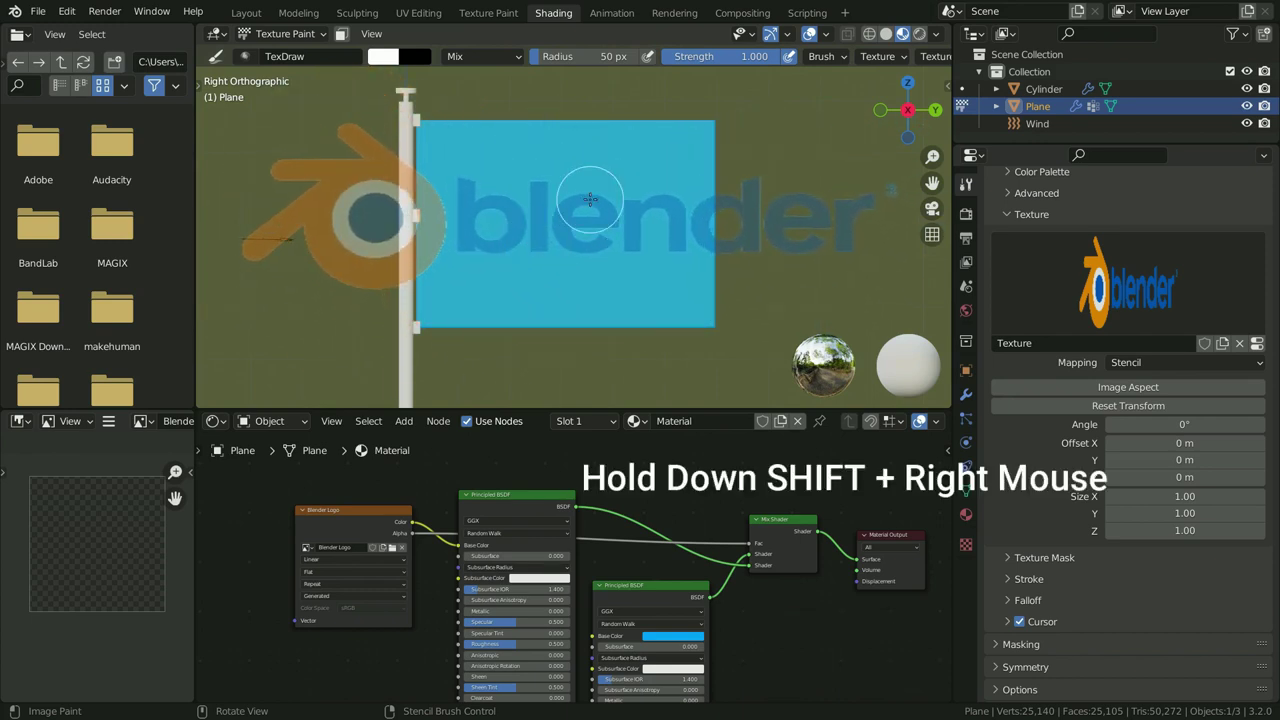
right_click_drag(709, 257, 605, 191, "shift")
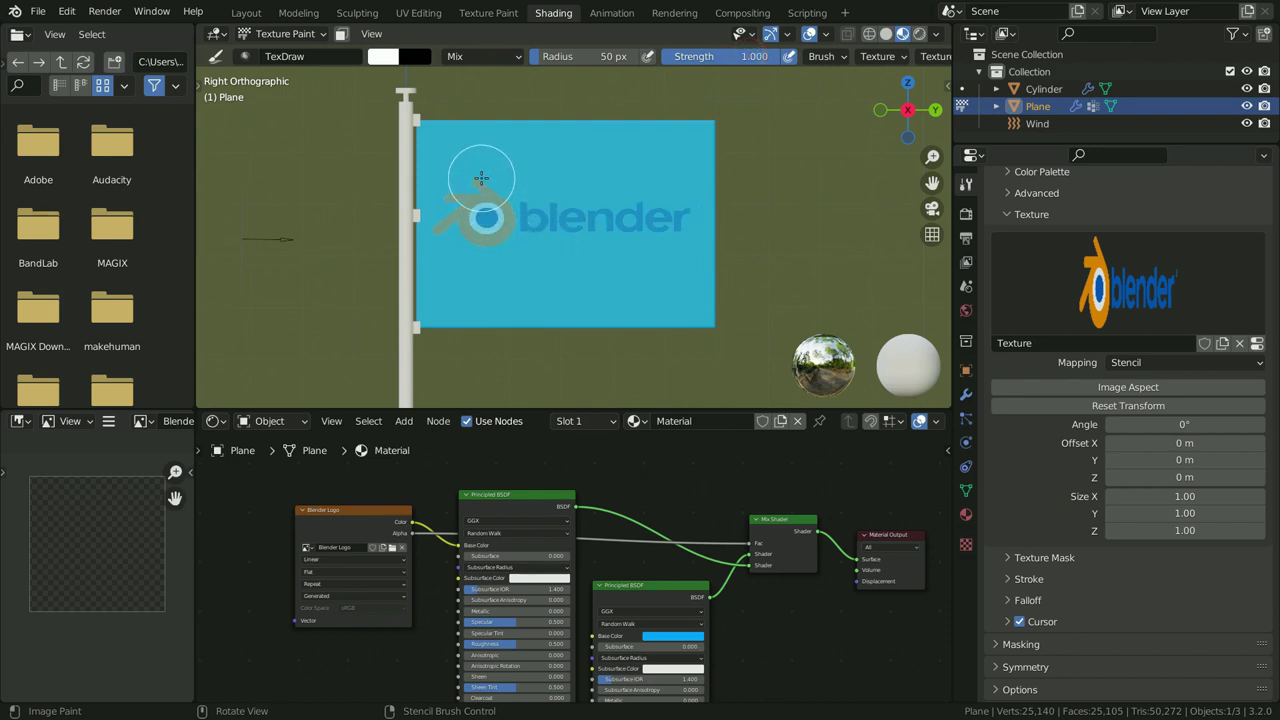
- Paint over the whole stencil to transfer the Blender symbol and lettering onto the flag
left_click_drag(480, 185, 435, 250)
mouse_move(526, 193)
left_mouse_down()
mouse_move(483, 237)
mouse_move(572, 214)
mouse_move(626, 243)
mouse_move(696, 192)
mouse_move(706, 216)
mouse_move(645, 257)
mouse_move(639, 206)
mouse_move(496, 258)
mouse_move(526, 228)
mouse_move(584, 217)
mouse_move(476, 238)
left_mouse_up()
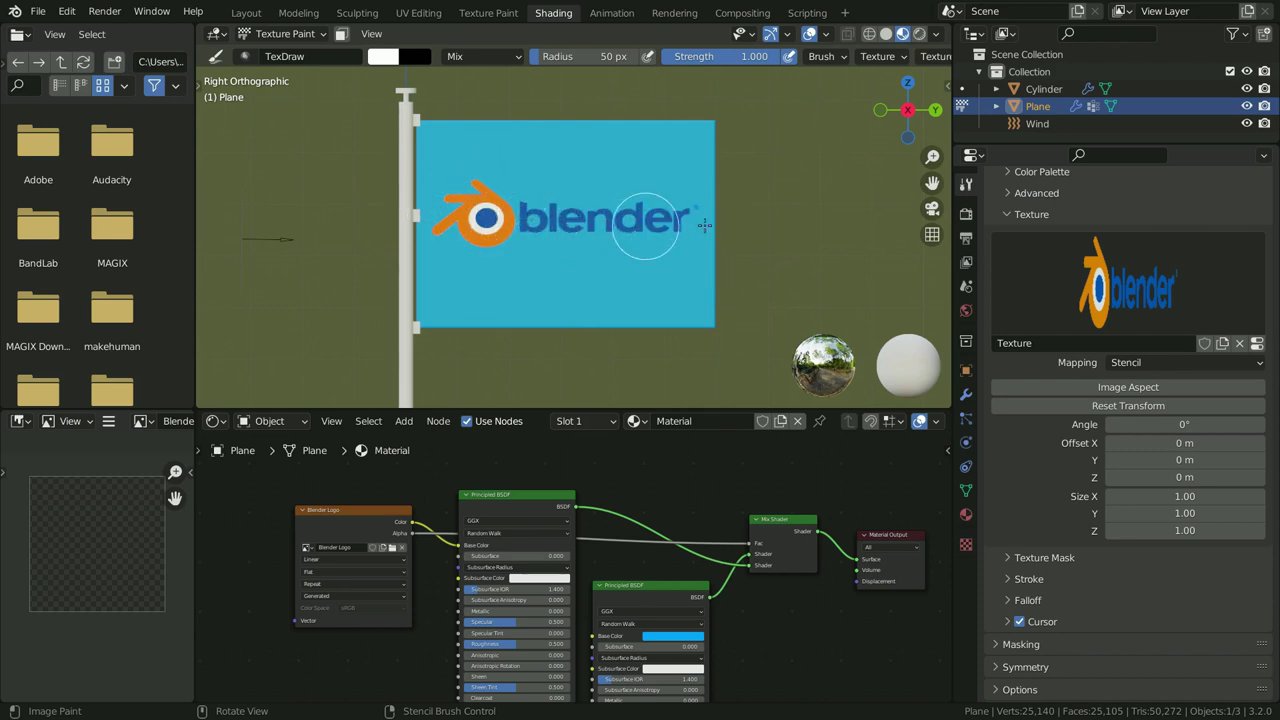
mouse_move(705, 225)
left_mouse_down()
mouse_move(491, 234)
mouse_move(537, 166)
mouse_move(797, 182)
left_mouse_up()
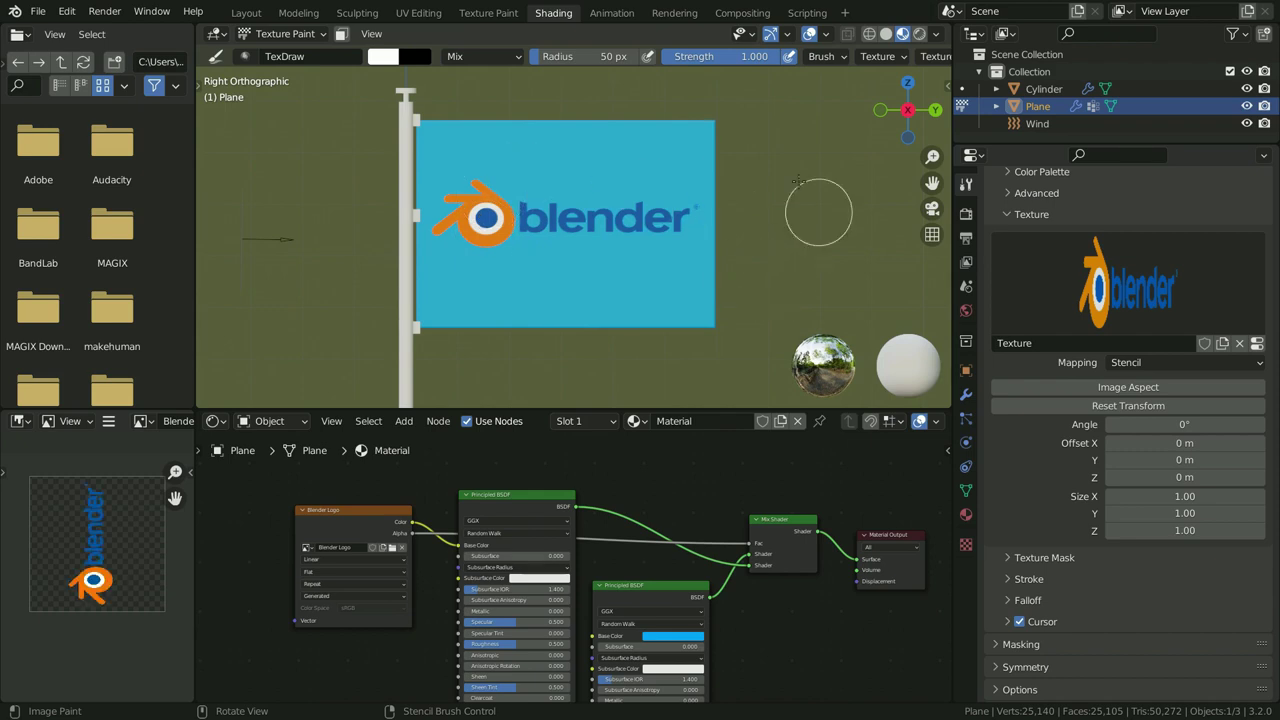
- Return the flag to Object Mode and play its wind animation, checking the painted logo from an angled perspective view
left_click(266, 36)
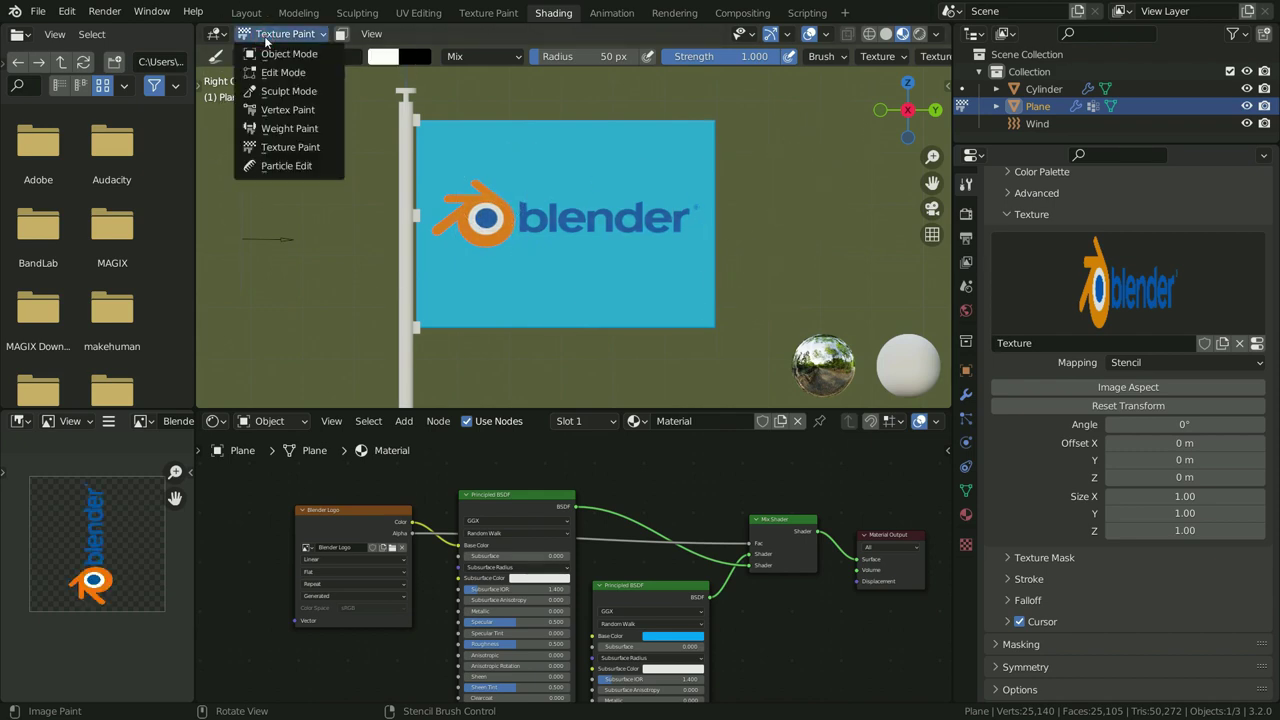
left_click(276, 54)
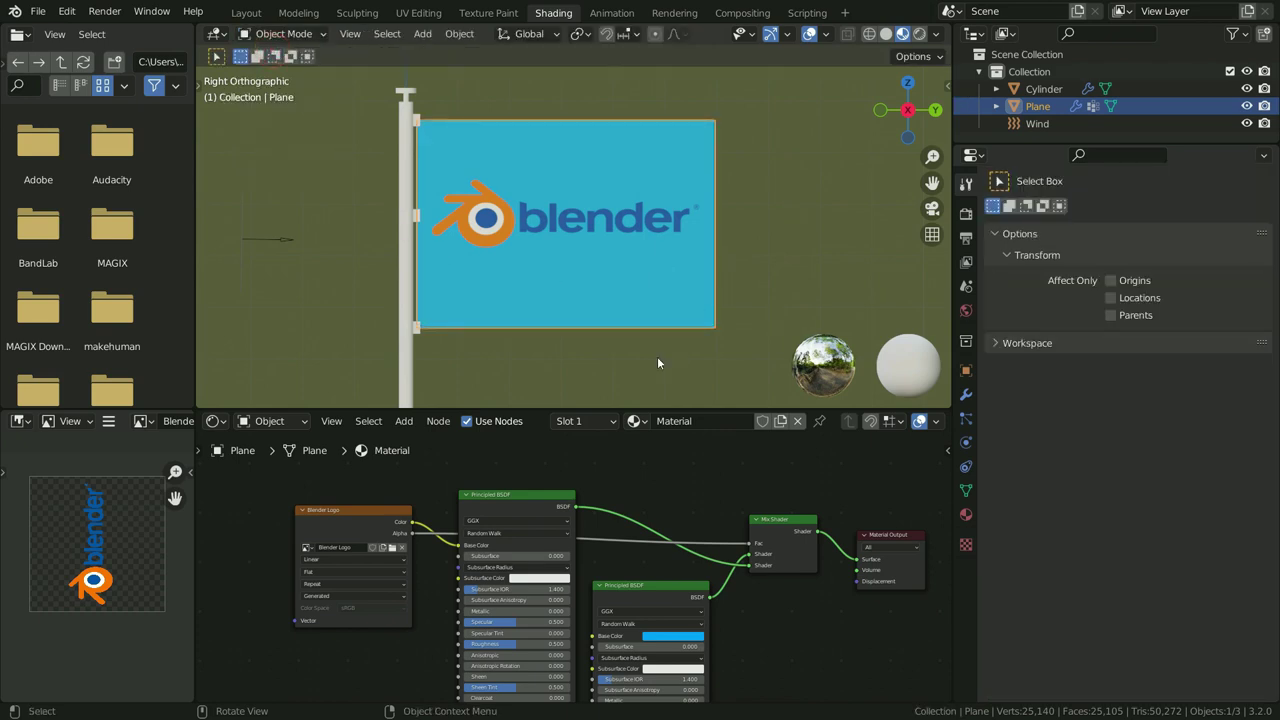
key("space")
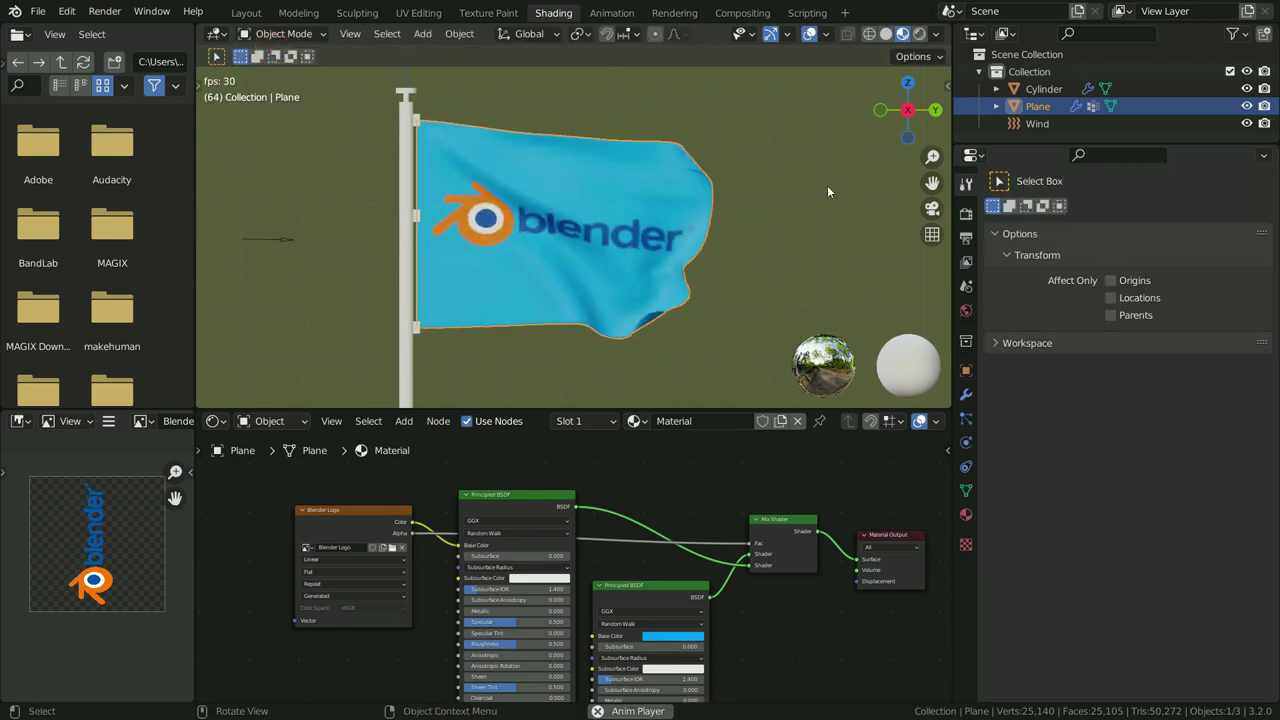
key("space")
mouse_move(568, 254)
middle_mouse_down()
mouse_move(657, 293)
mouse_move(578, 272)
middle_mouse_up()
key("space")
scroll(558, 209, "up", 2)
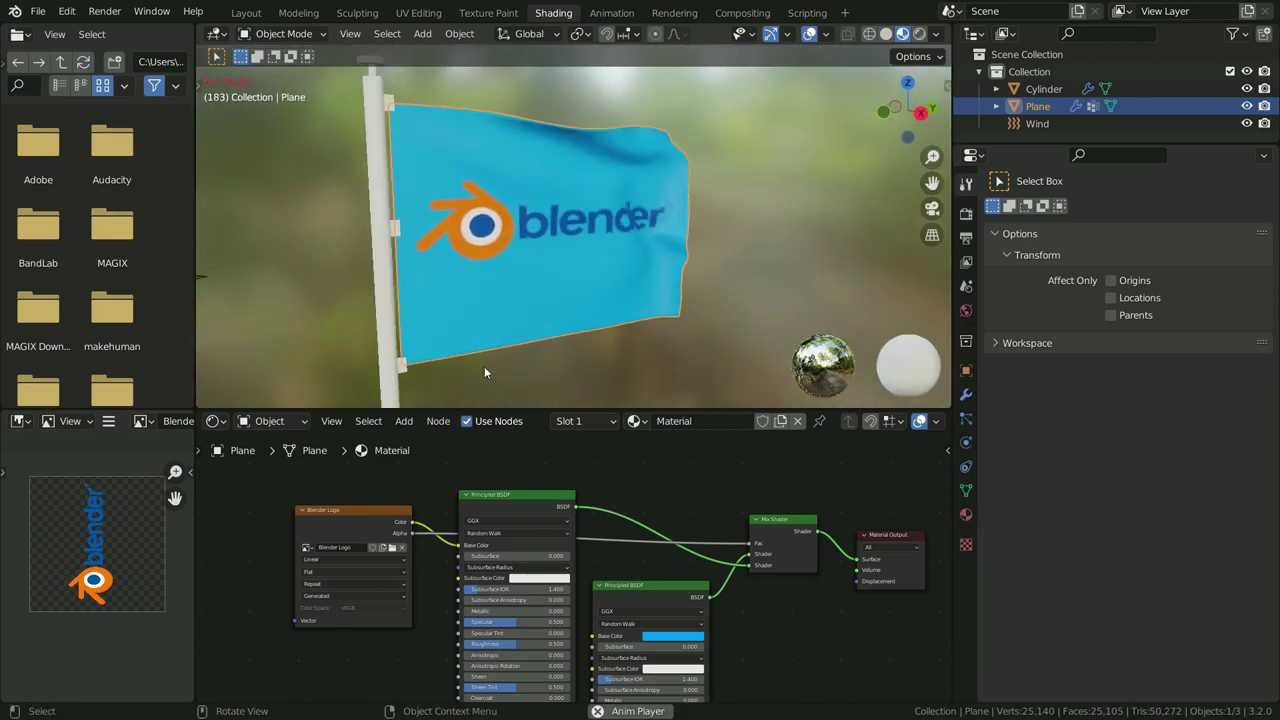
middle_click_drag(518, 376, 524, 350)
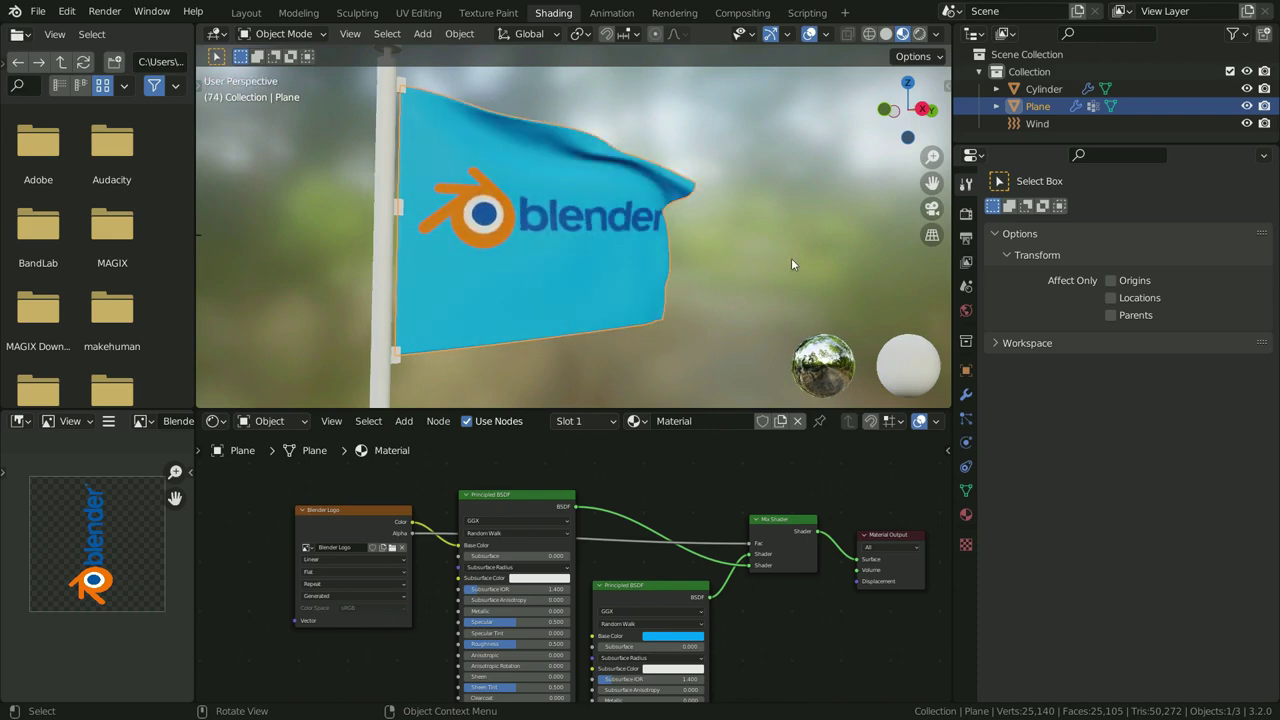
- Lower the Roughness of the logo's Principled BSDF in the flag material to about 0.085
scroll(791, 264, "up", 3)
scroll(497, 634, "up", 4)
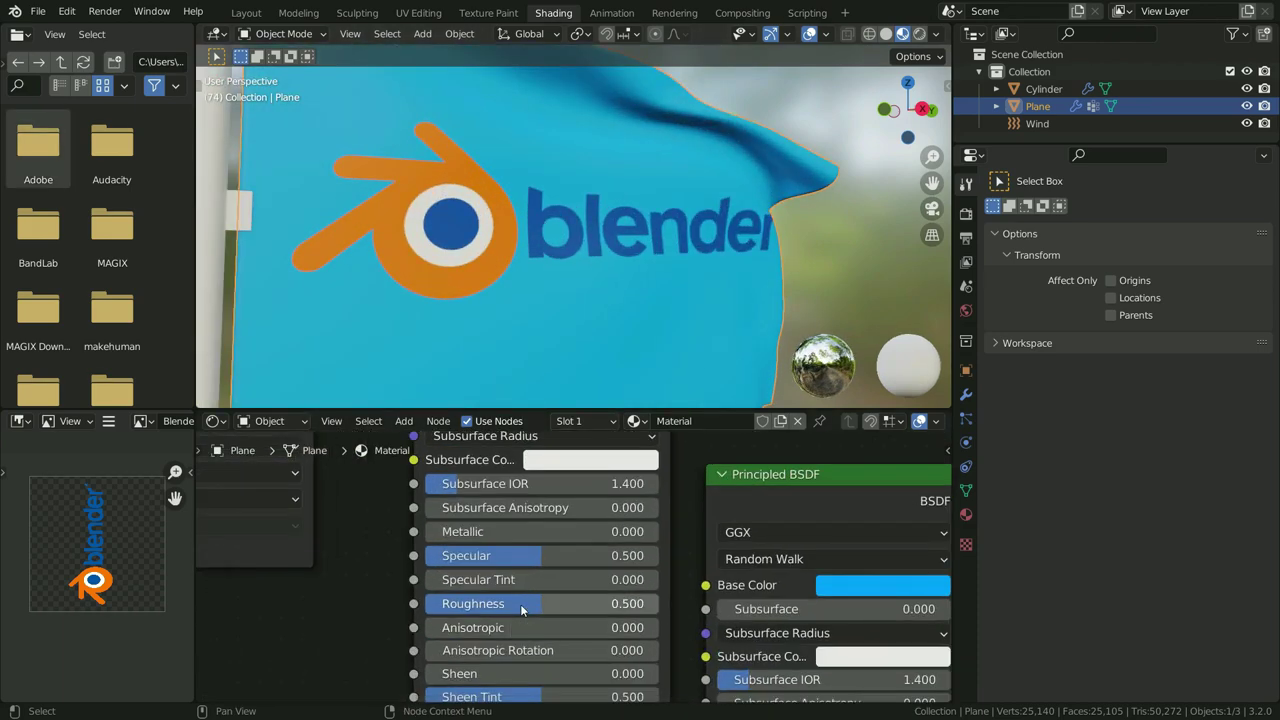
left_click_drag(522, 609, 445, 607)
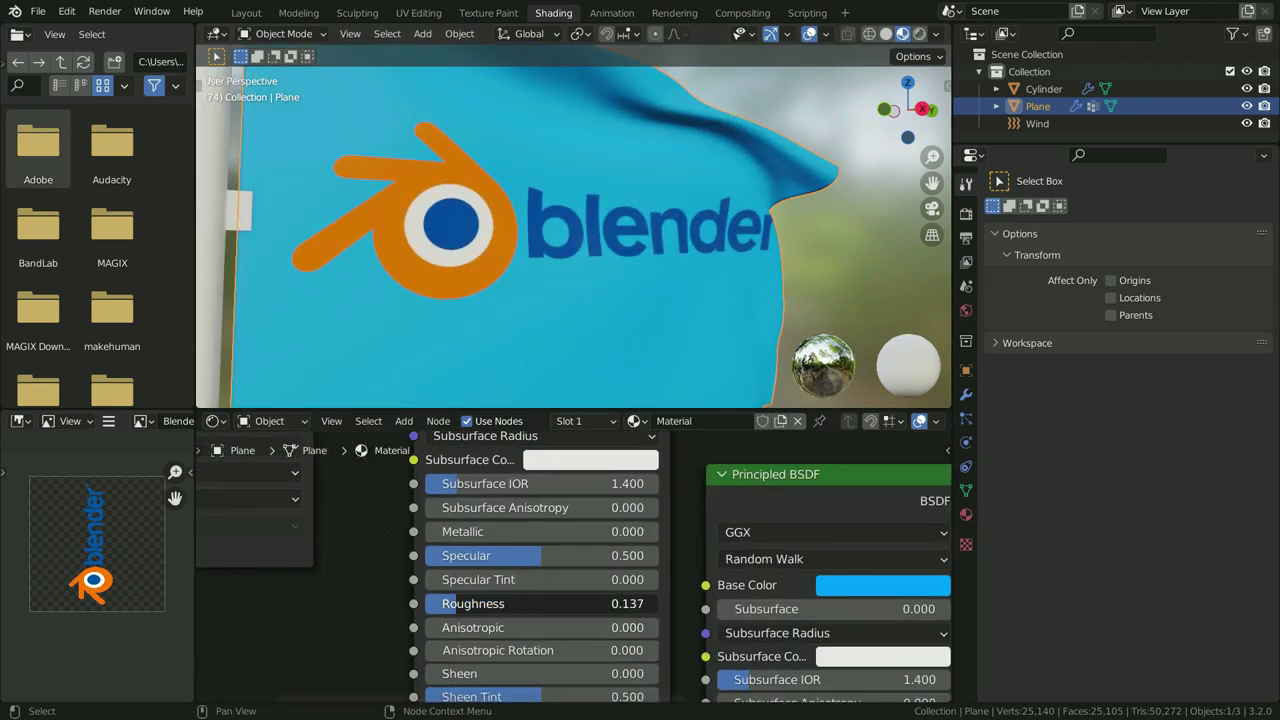
scroll(532, 283, "down", 3)
middle_click_drag(532, 283, 590, 310)
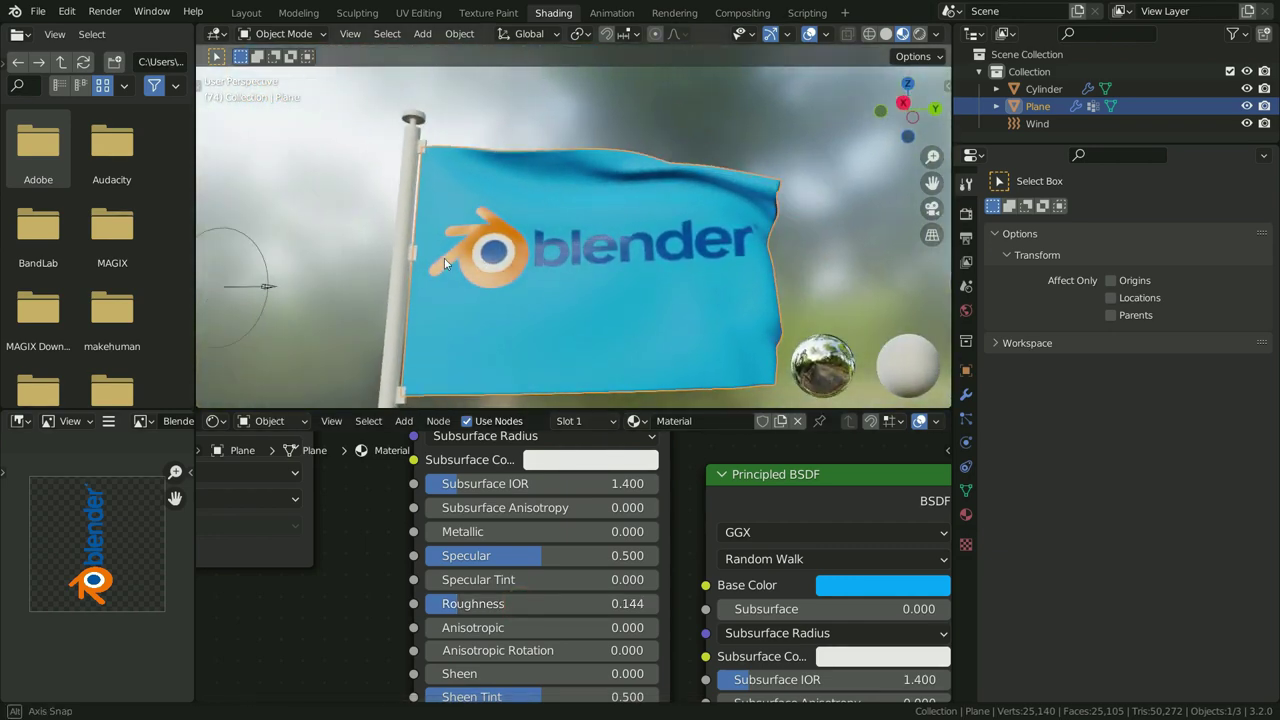
mouse_move(465, 603)
left_mouse_down()
mouse_move(605, 603)
mouse_move(444, 603)
left_mouse_up()
- Select the flagpole and darken its material's base color slightly to a light grey
middle_click_drag(461, 362, 632, 199)
scroll(459, 232, "down", 5)
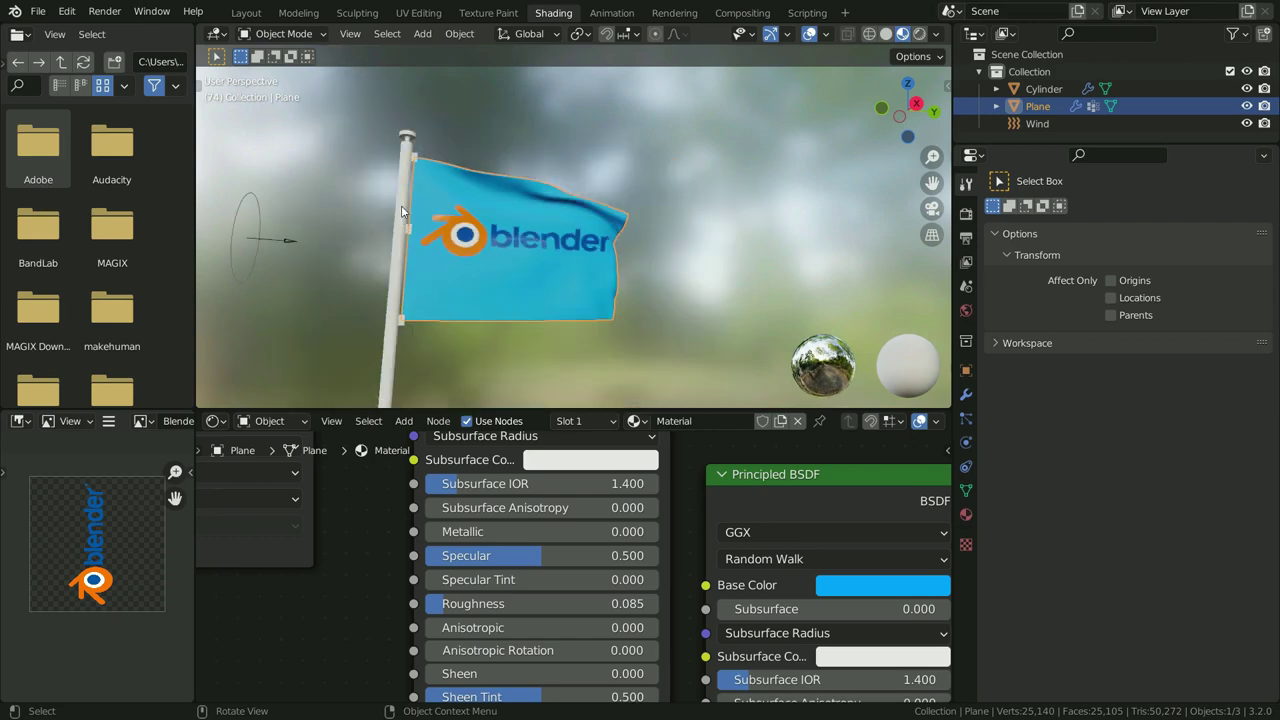
left_click(406, 155)
left_click(600, 420)
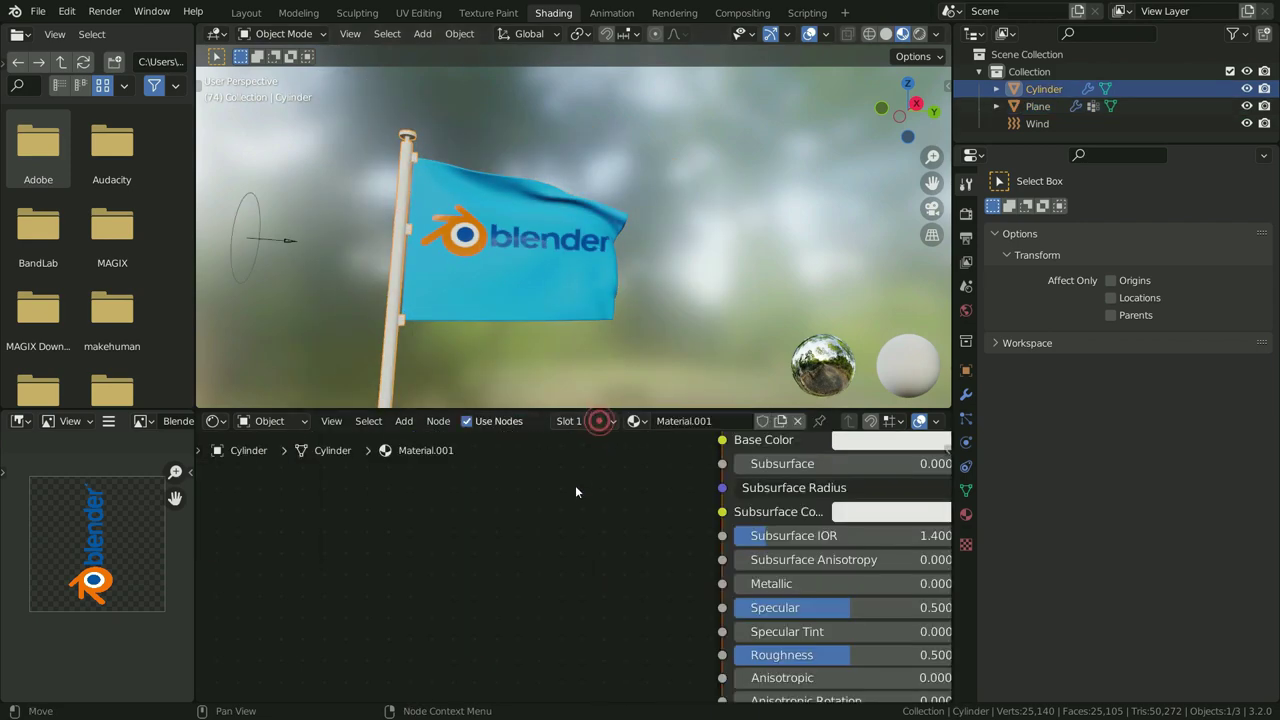
scroll(455, 583, "down", 3)
scroll(706, 497, "up", 5)
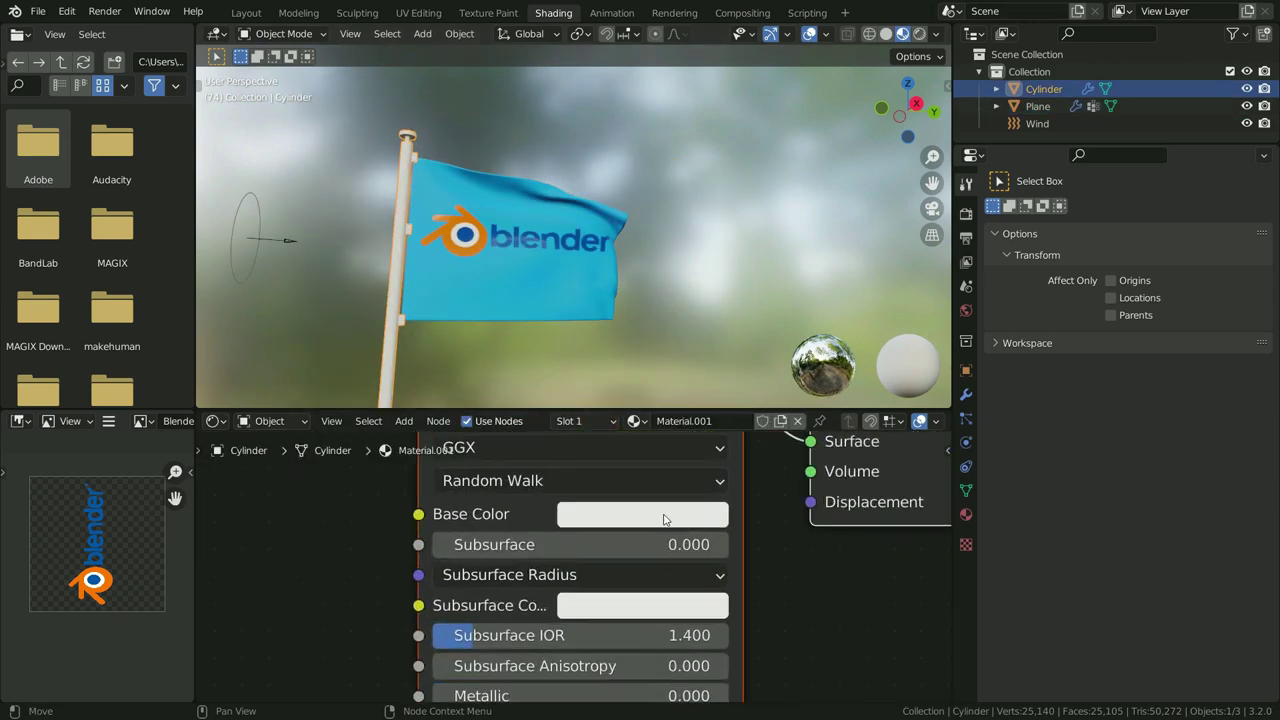
left_click(663, 513)
left_click_drag(700, 446, 665, 446)
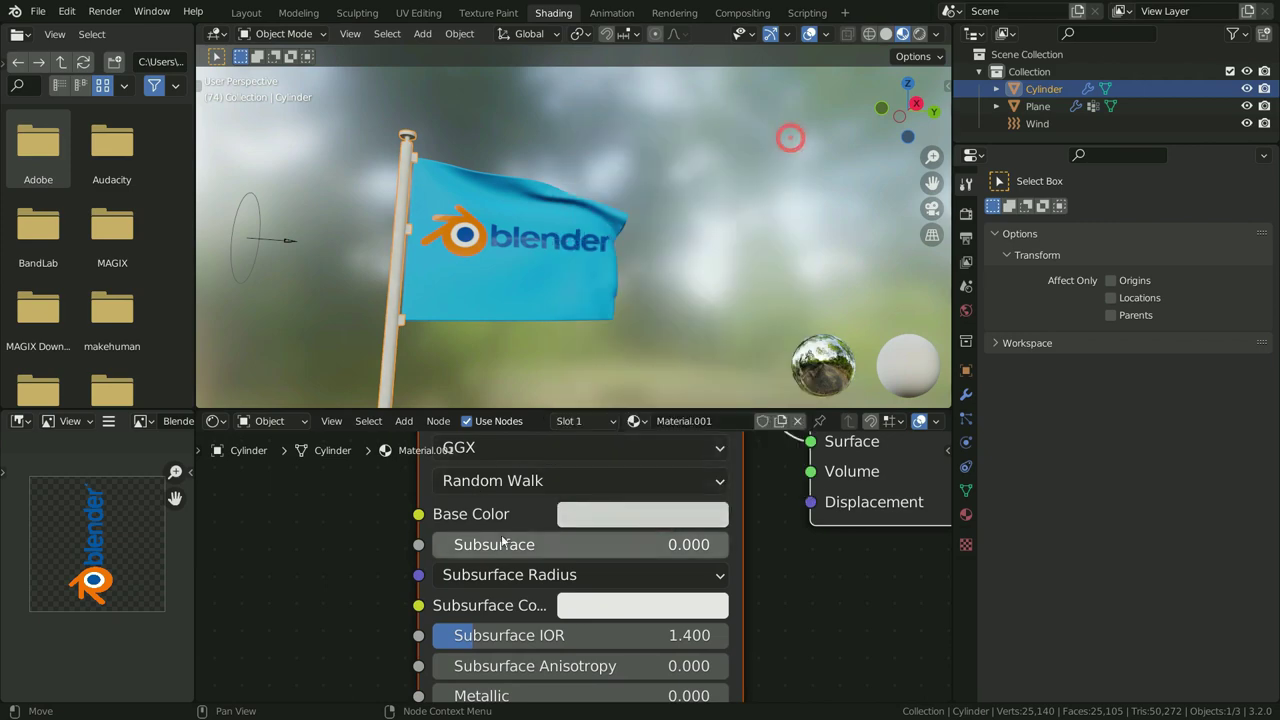
- Make the flagpole material metallic with Metallic at 1.000 and Roughness at 0.2
scroll(490, 645, "down", 2)
scroll(493, 662, "up", 2)
scroll(493, 662, "up", 1)
left_click_drag(474, 635, 770, 635)
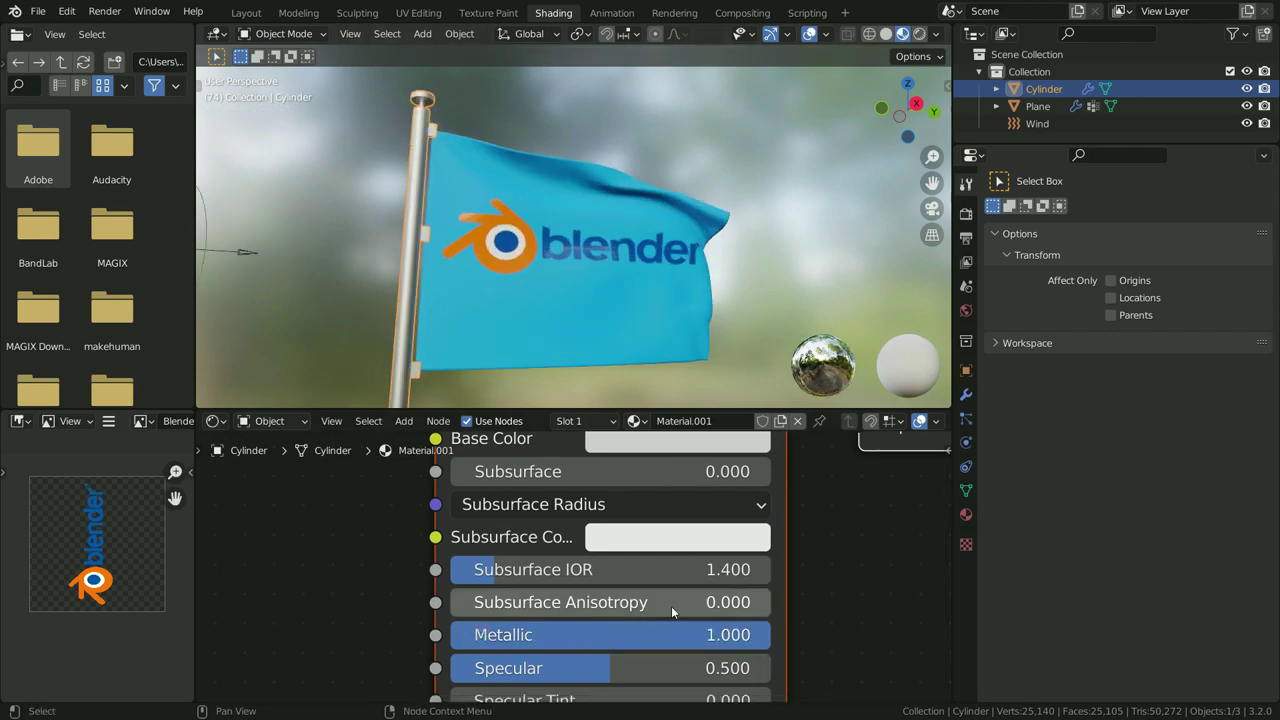
scroll(610, 520, "down", 4)
scroll(586, 622, "up", 4)
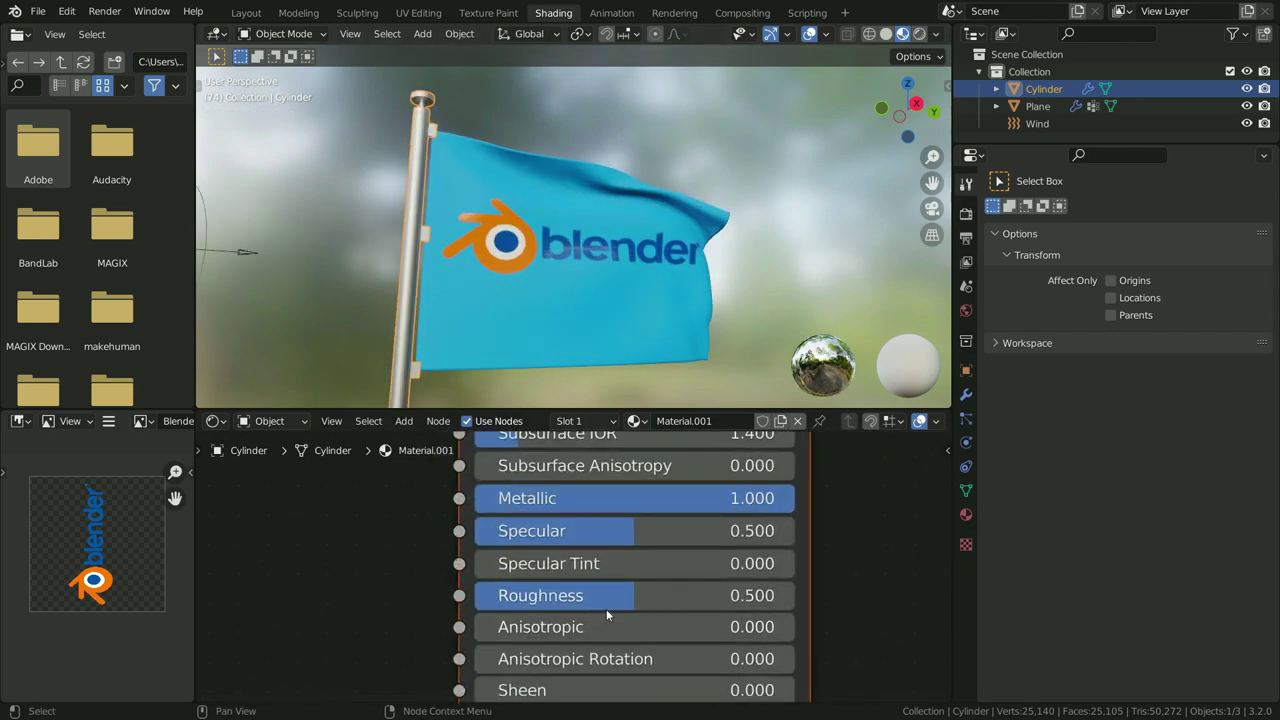
double_click(691, 598)
type("0.2")
key("Return")
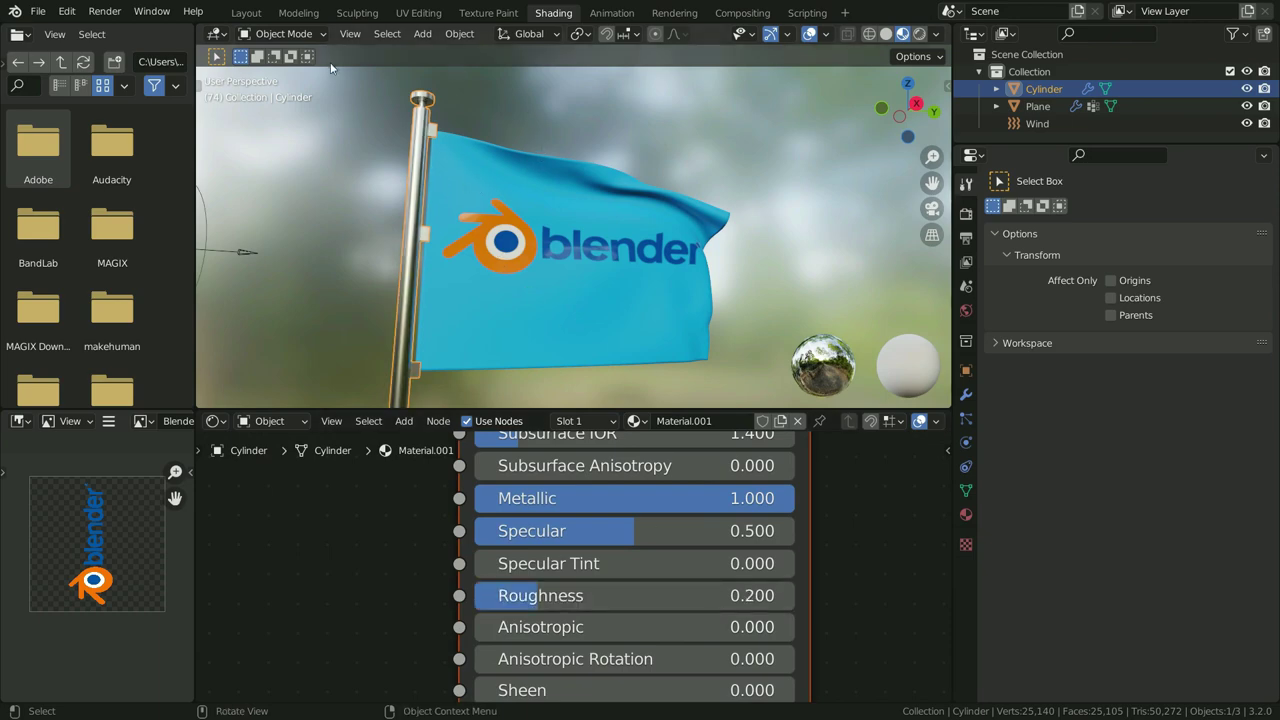
- Switch to the Layout workspace, show the scene in Material Preview shading and deselect the flagpole
left_click(246, 13)
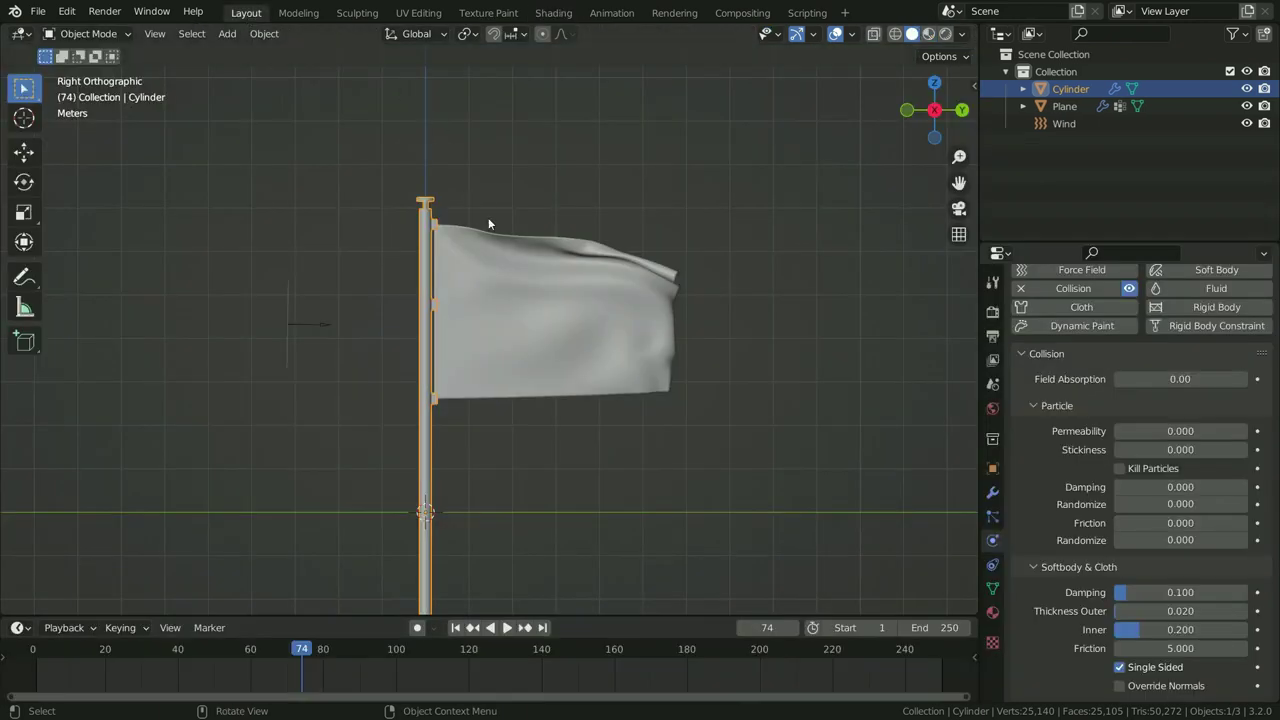
left_click(928, 33)
scroll(596, 183, "up", 2)
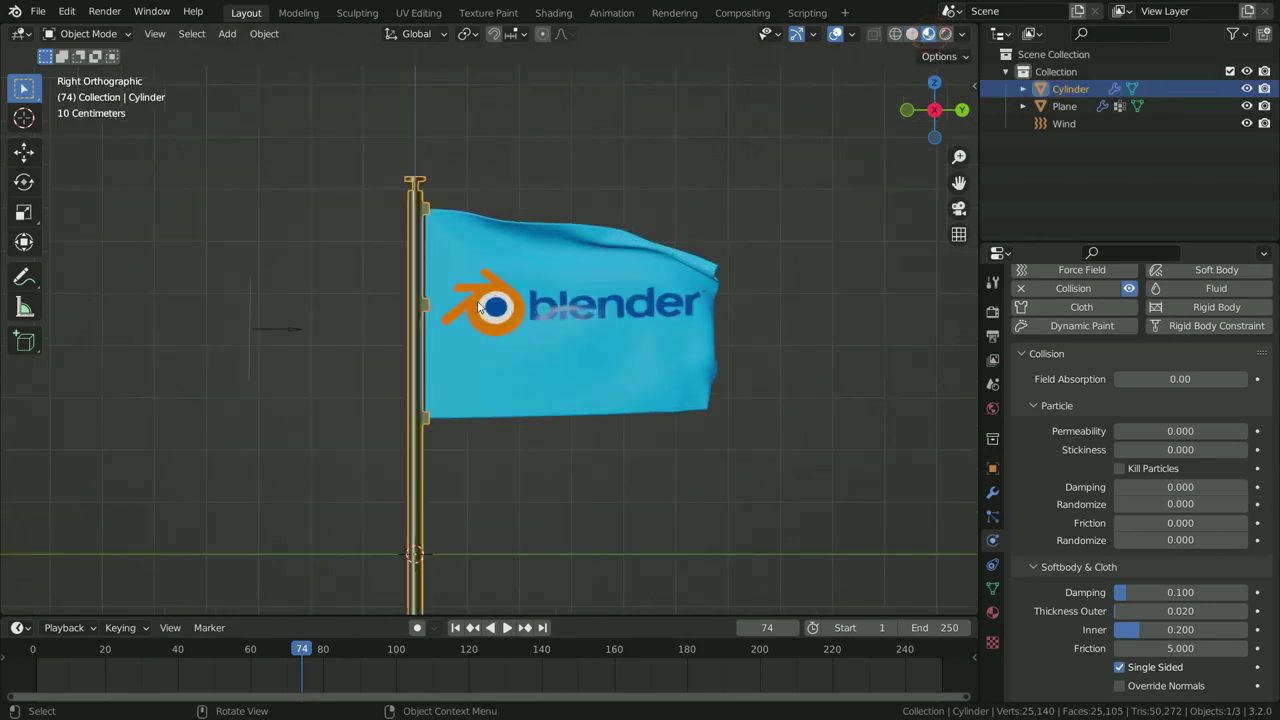
left_click(612, 143)
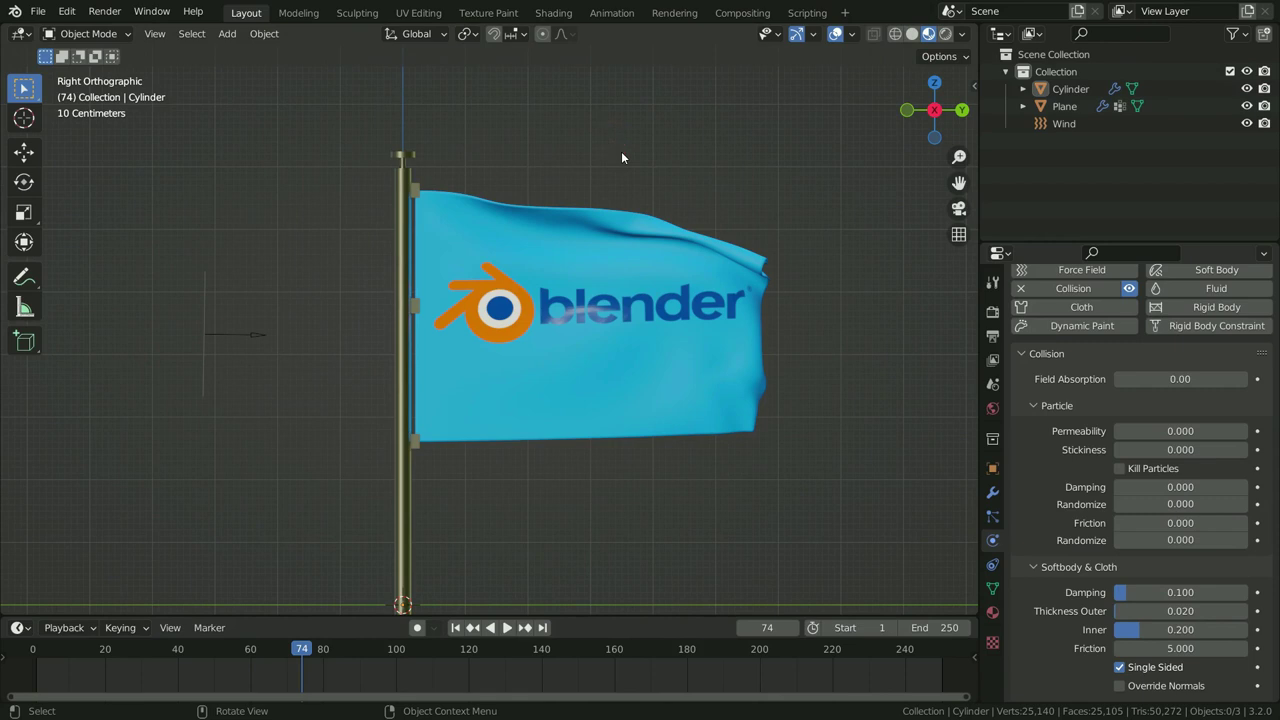
- Set the render output folder to the Desktop
left_click(992, 336)
scroll(1060, 368, "up", 2)
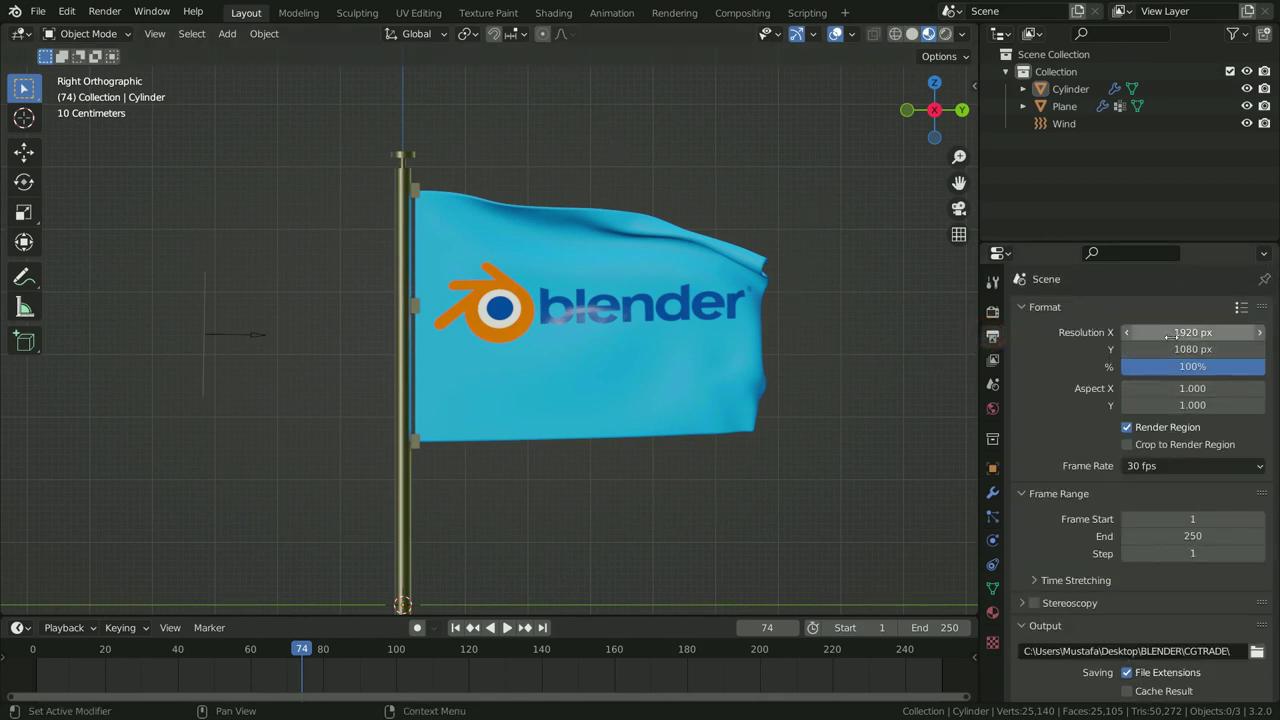
scroll(1130, 365, "down", 4)
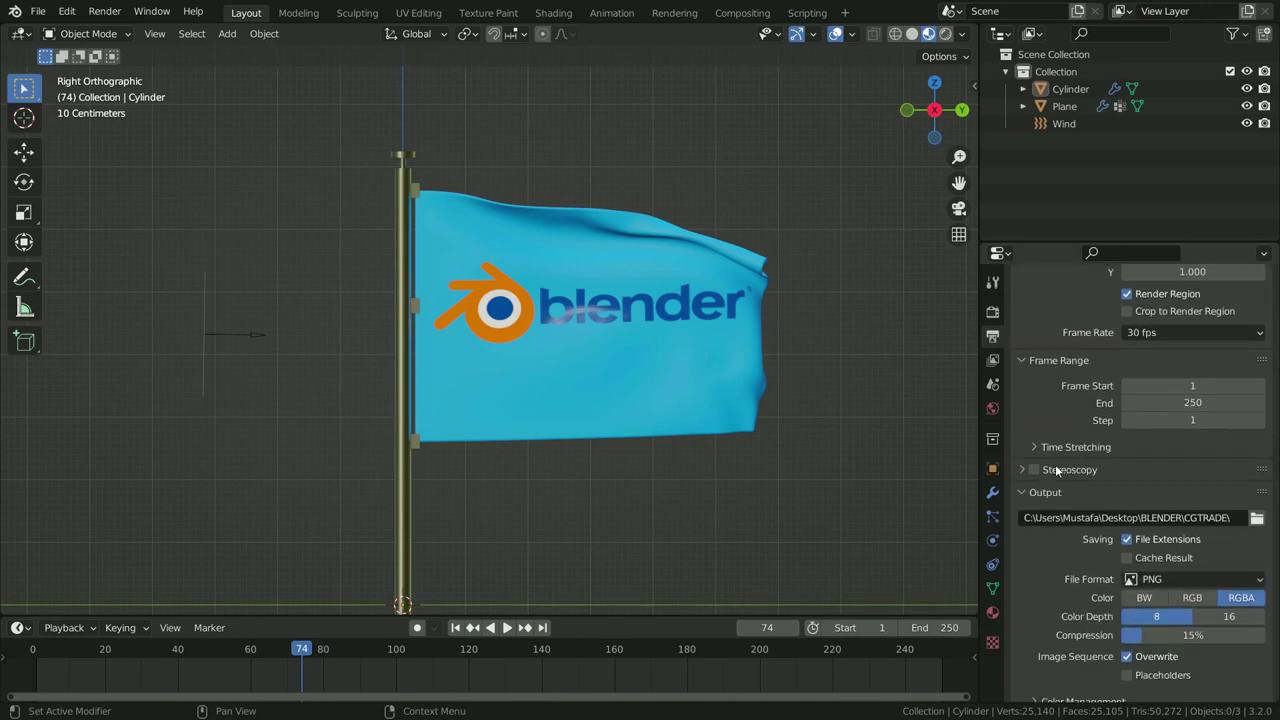
left_click(1257, 462)
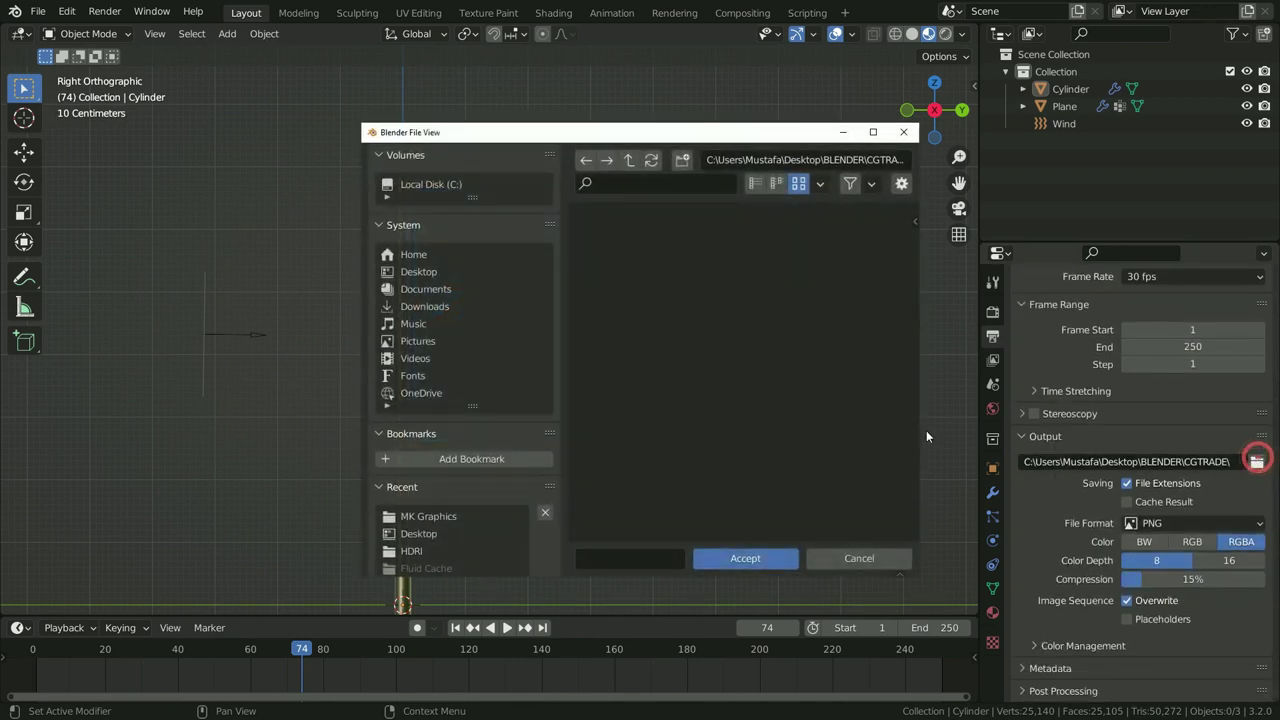
left_click(426, 533)
left_click(738, 560)
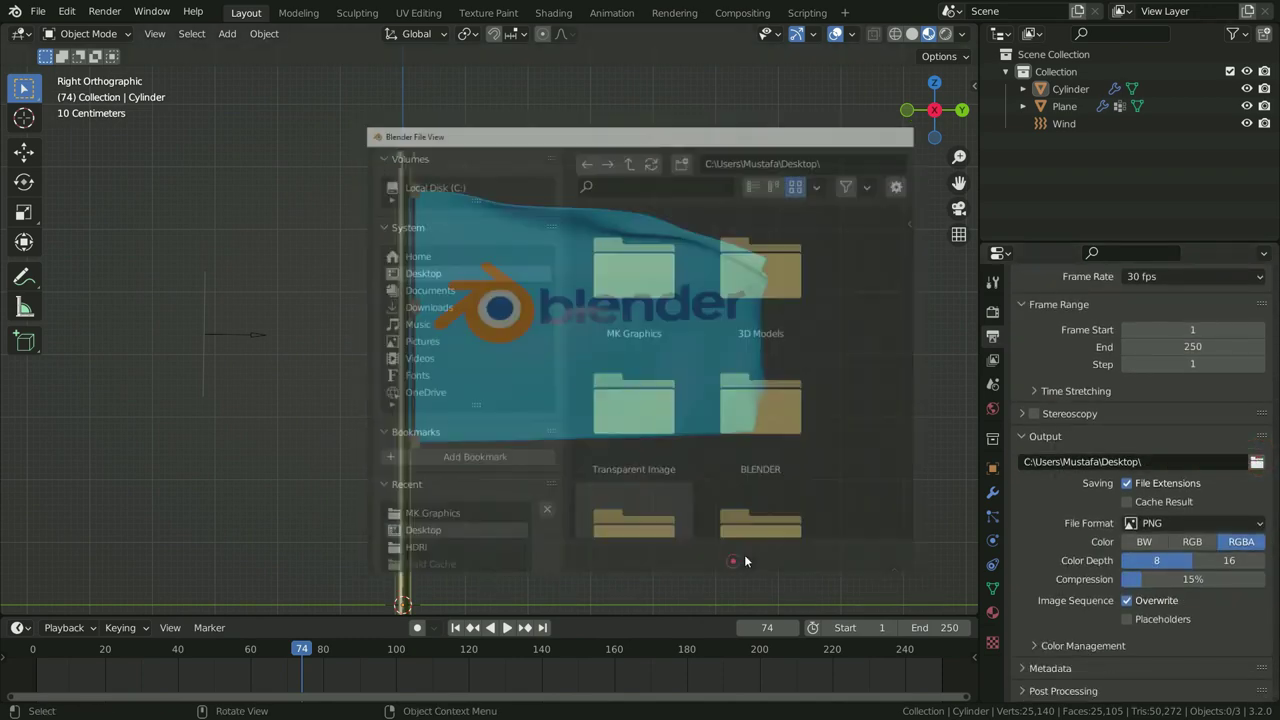
- Set the output file format to FFmpeg Video with an MPEG-4 container
left_click(1188, 524)
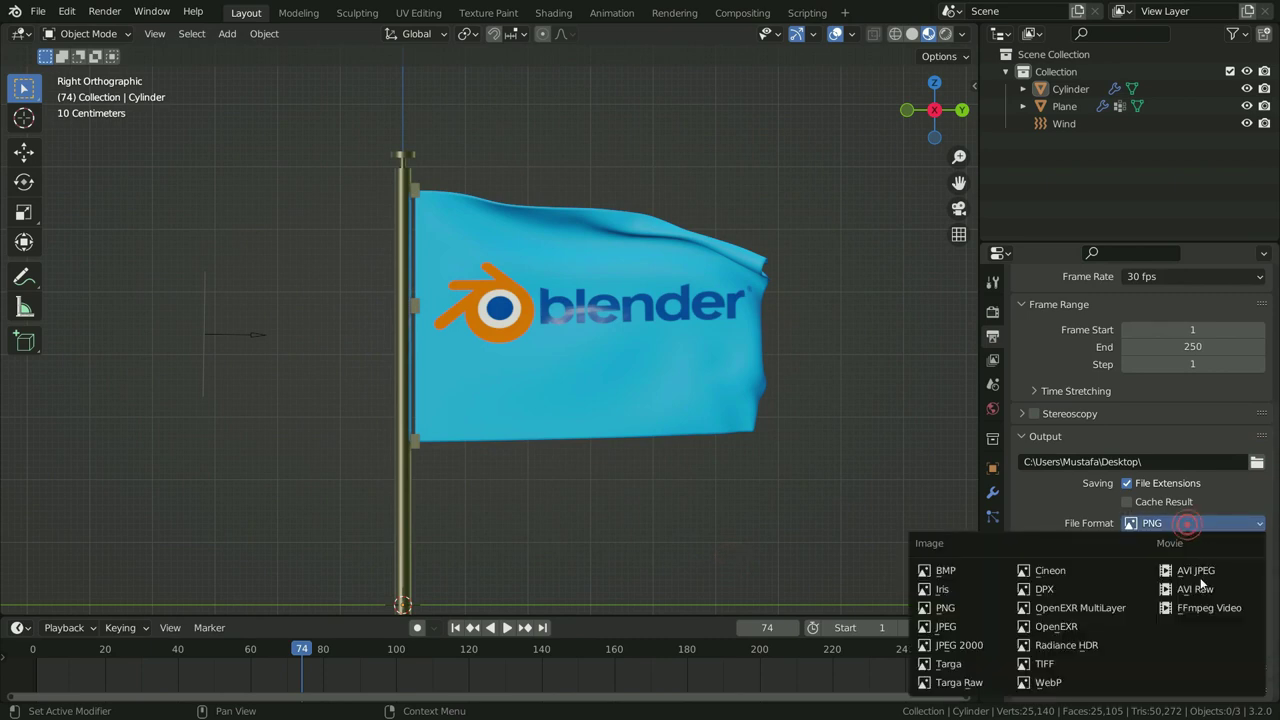
left_click(1208, 609)
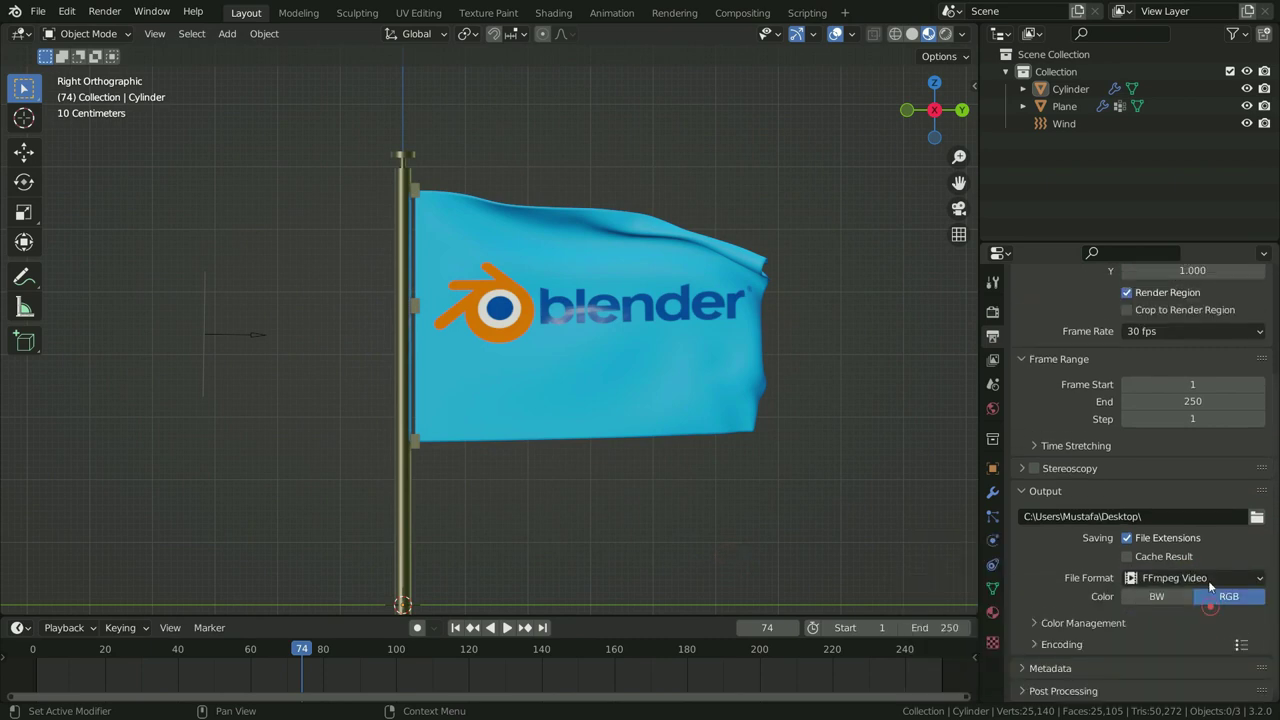
left_click(1070, 646)
scroll(1032, 549, "down", 5)
left_click(1140, 431)
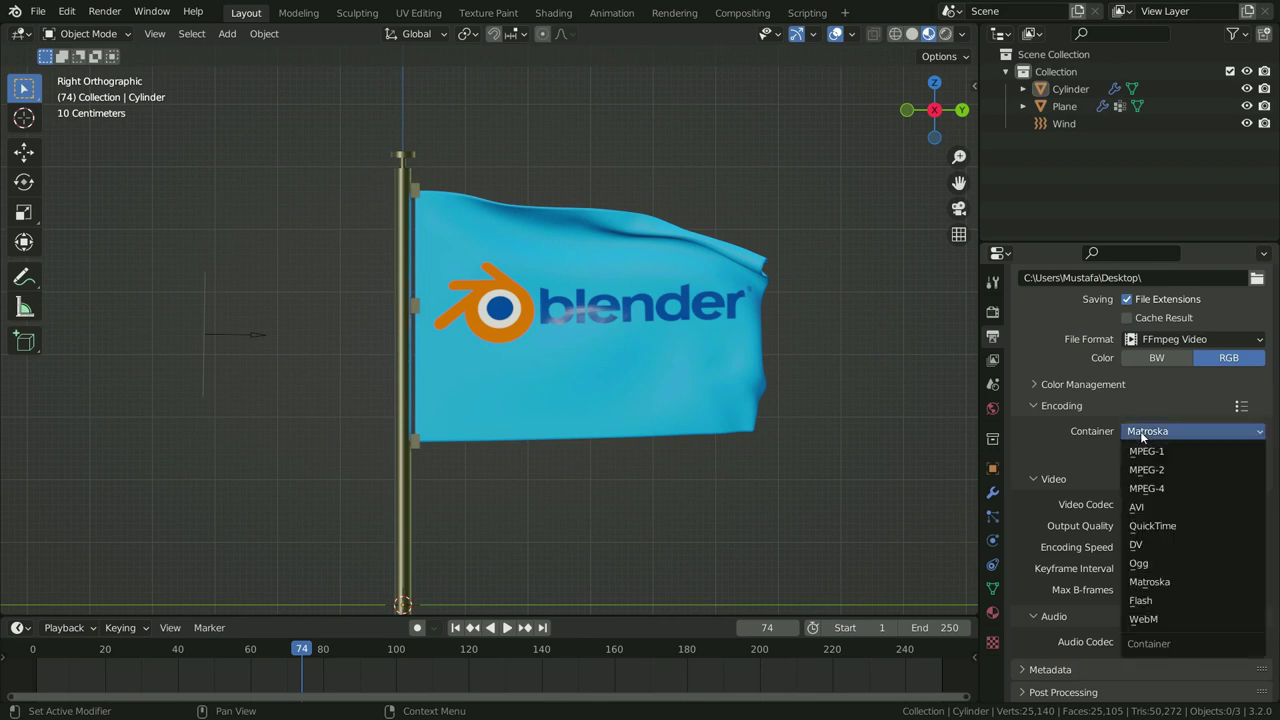
left_click(1140, 431)
left_click(1140, 428)
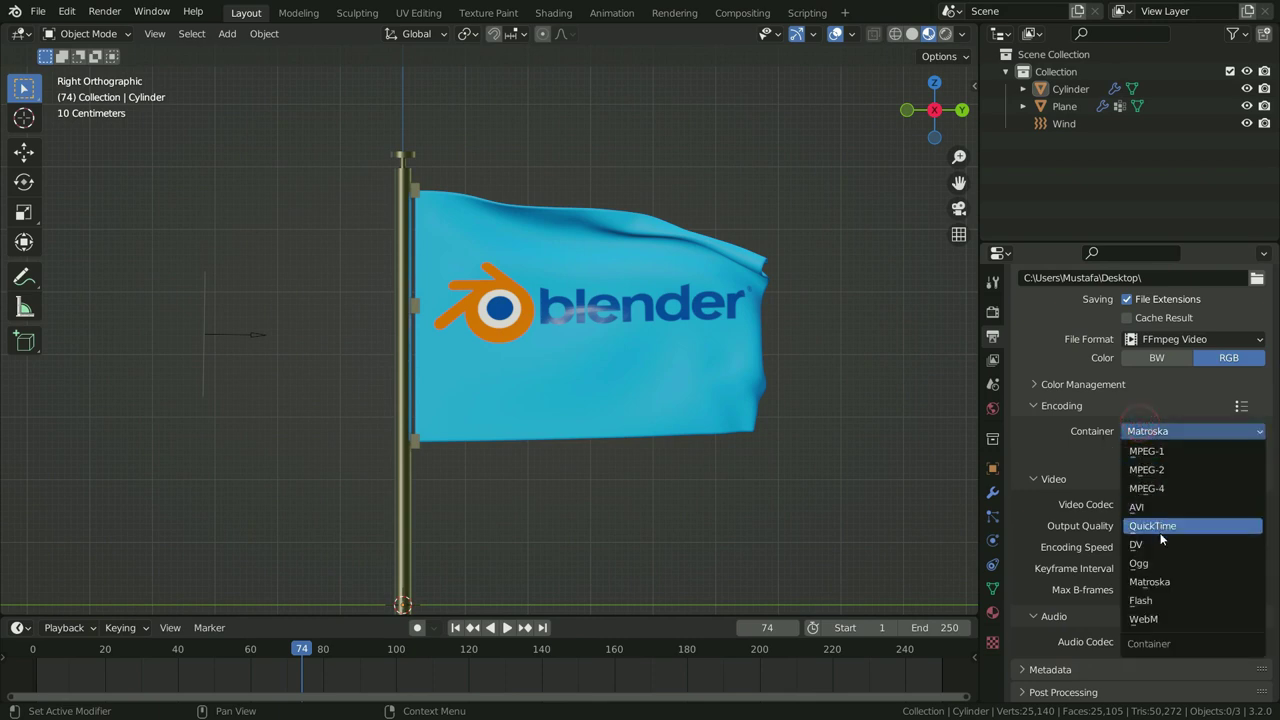
left_click(1153, 488)
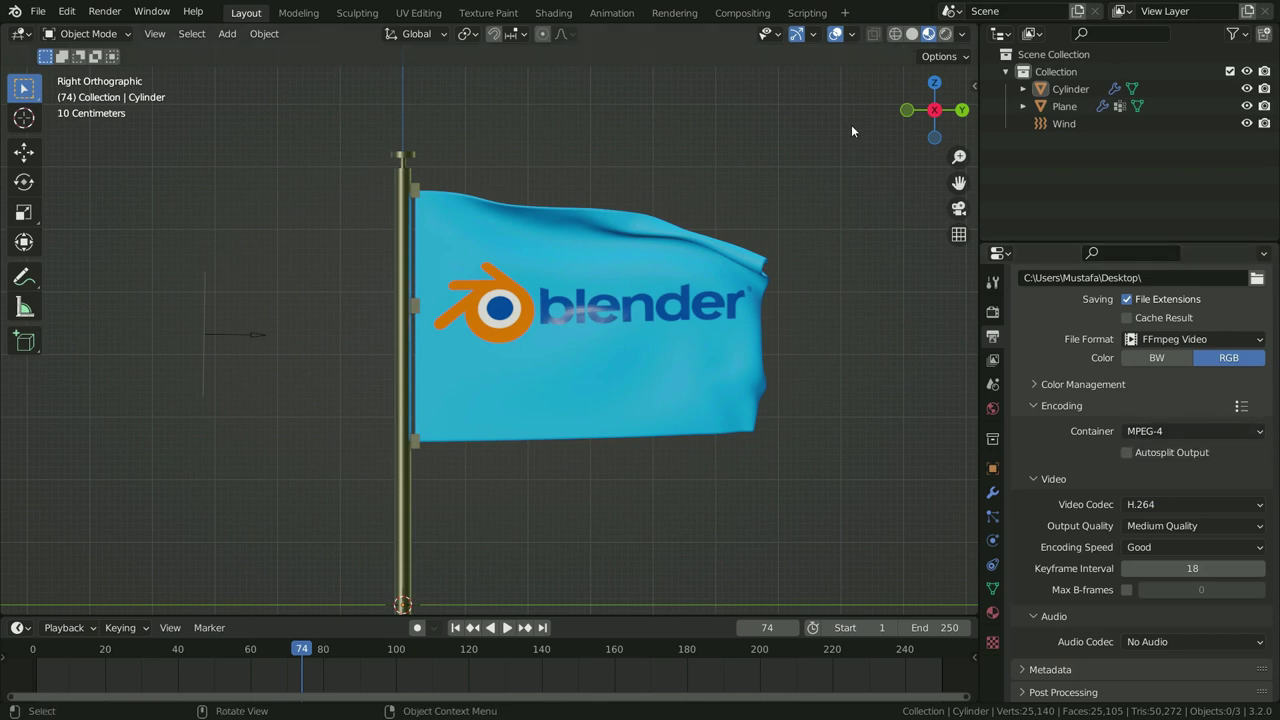
- Hide the viewport overlays, frame the flag closely in the right view and run a viewport render of the animation
left_click(835, 34)
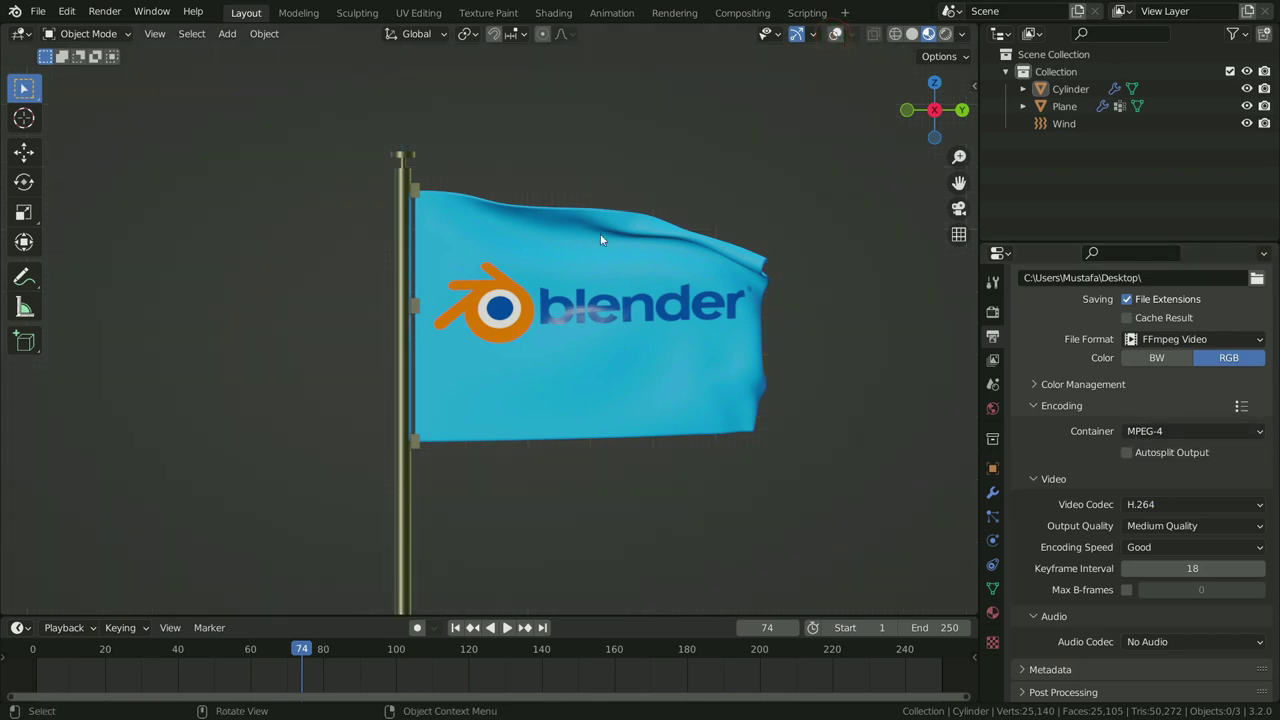
scroll(644, 278, "up", 2)
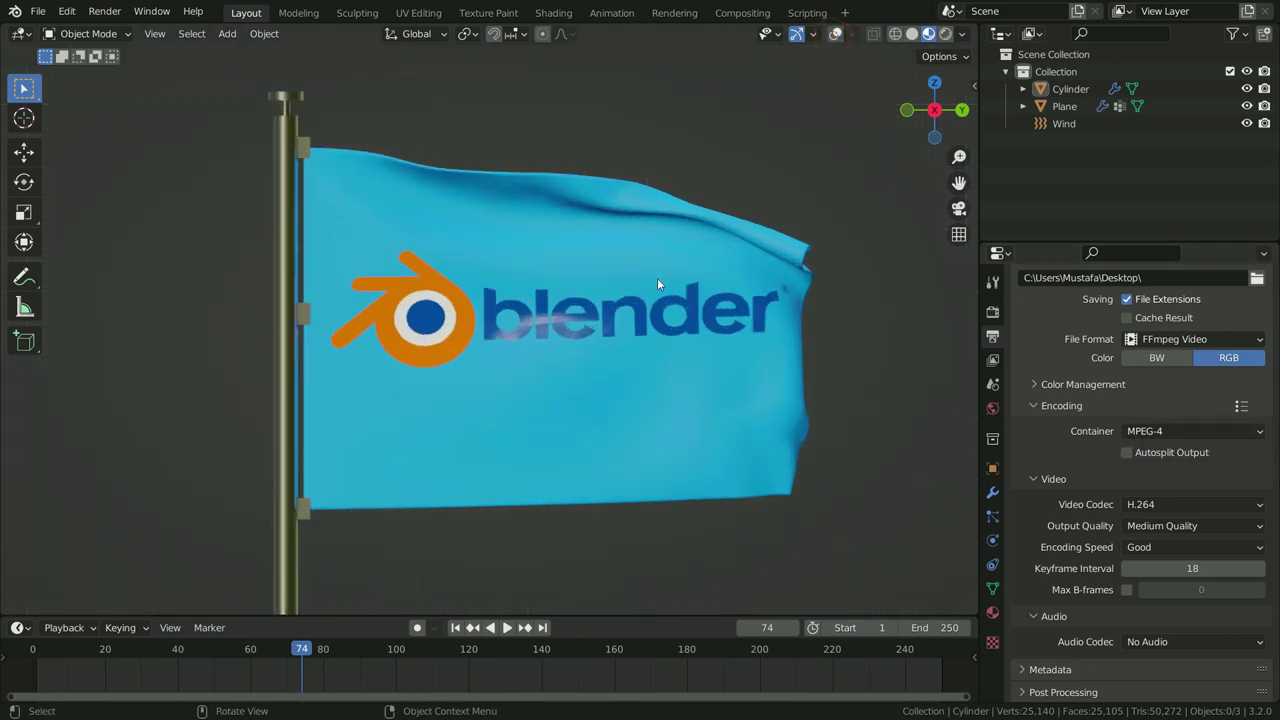
left_click(152, 35)
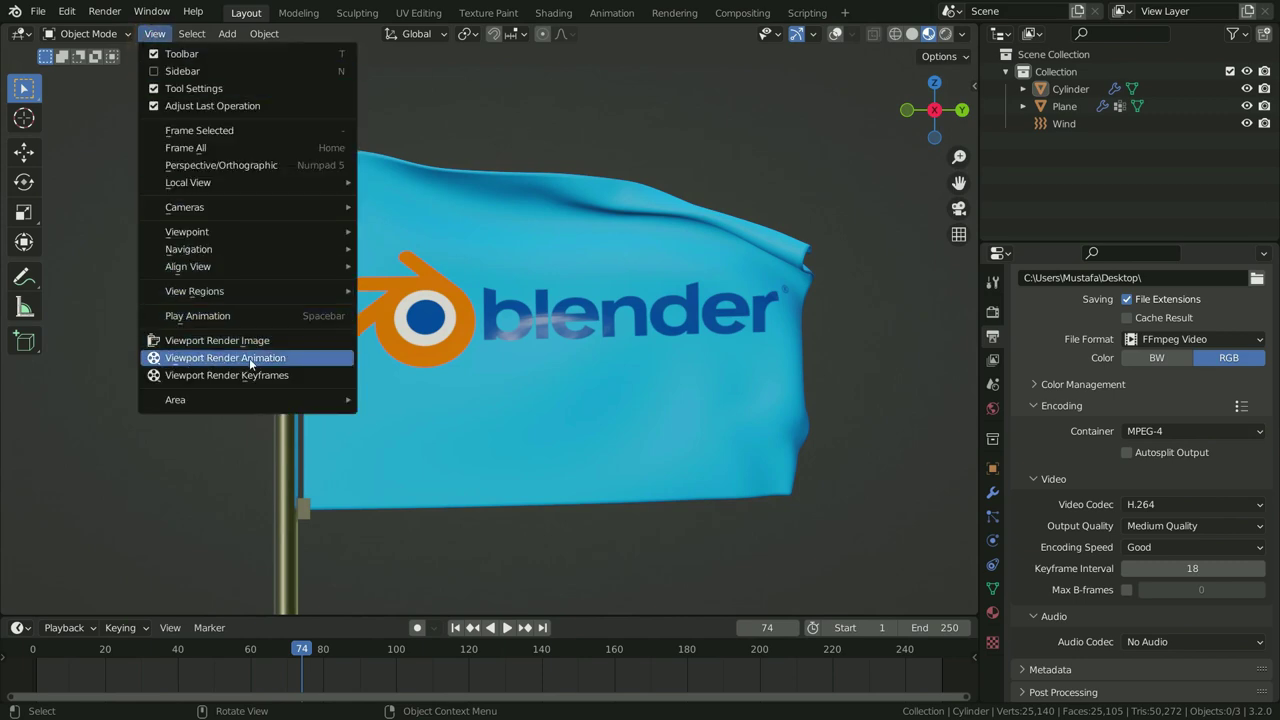
left_click(296, 360)
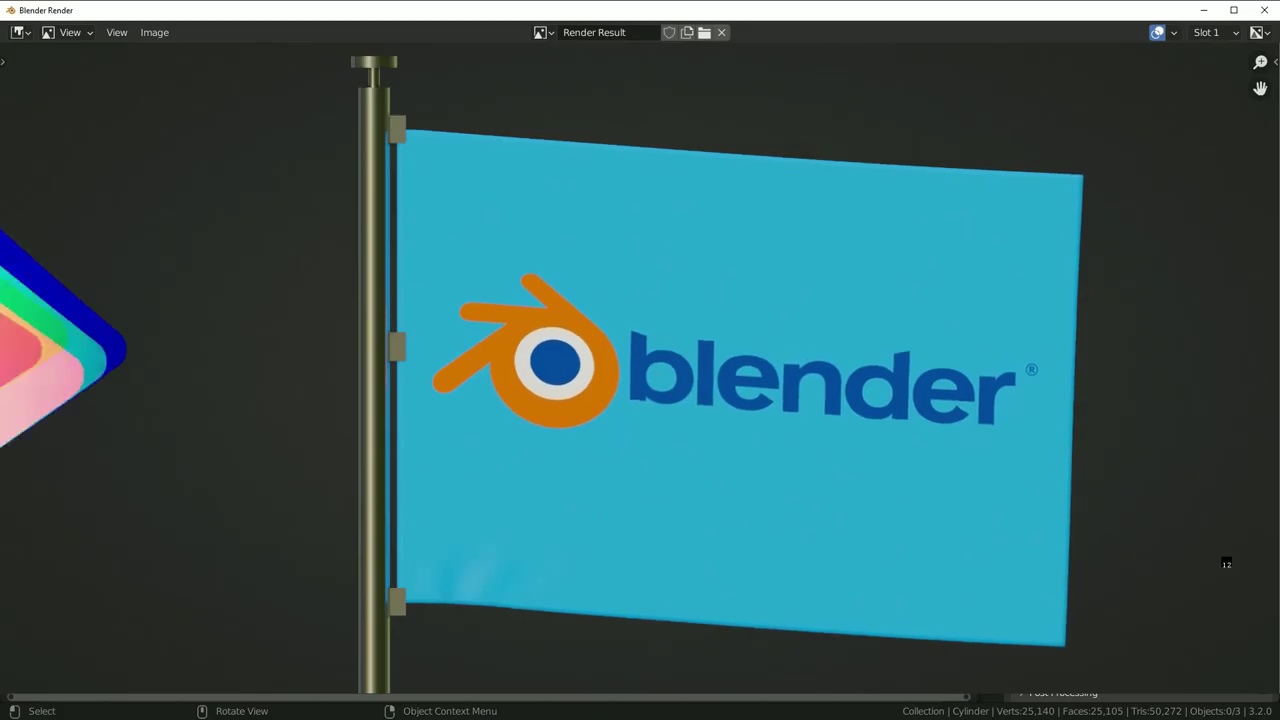